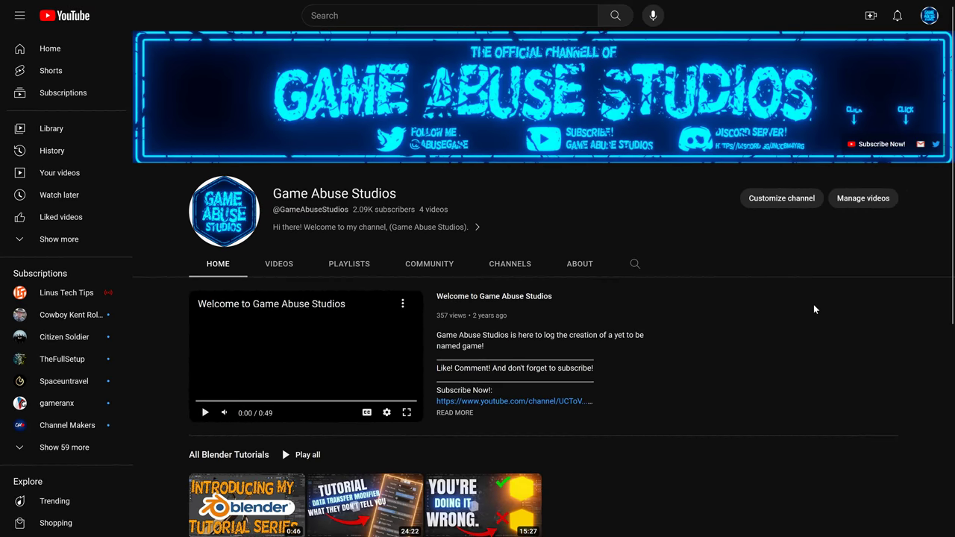
Step: Scroll the Game Abuse Studios channel page down toward the Blender tutorials row
scroll(813, 304, "down", 3)
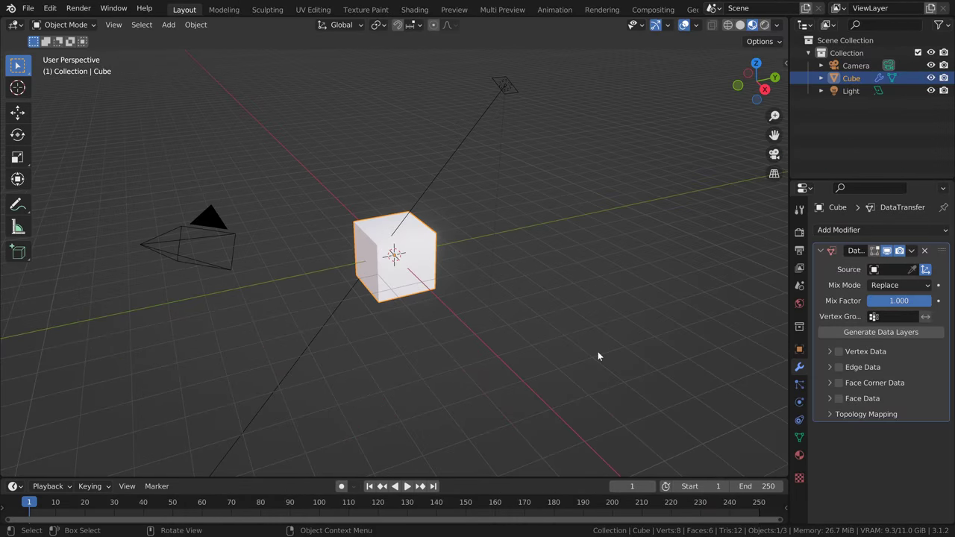
Step: Unfold the Data Transfer modifier's Vertex Data, leaving Edge Data and Vertex Groups folded
left_click(829, 351)
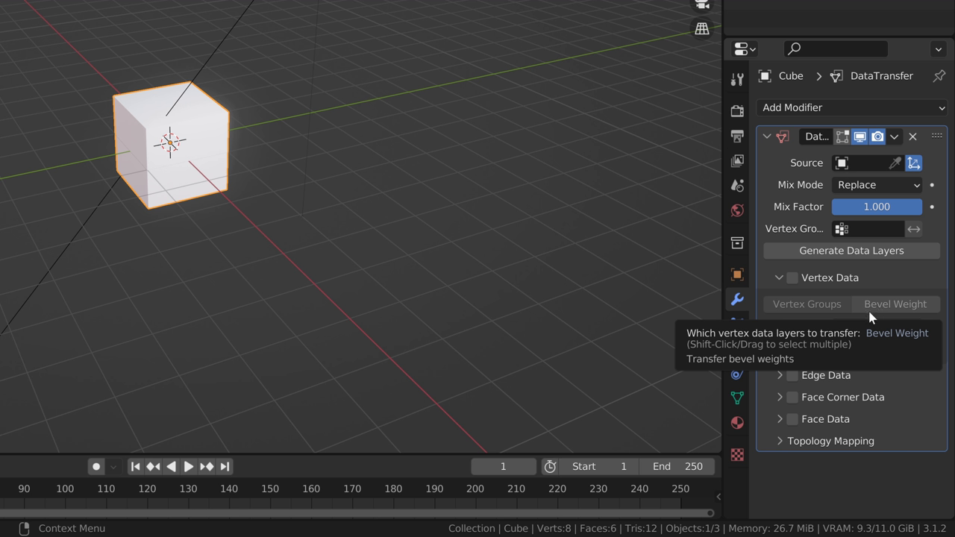
left_click(779, 376)
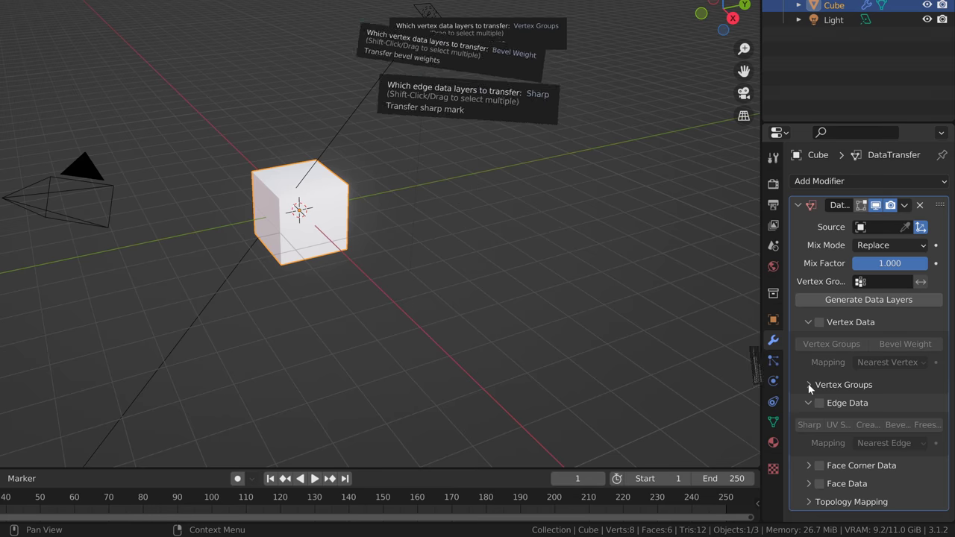
left_click(808, 384)
scroll(813, 380, "down", 1)
left_click(816, 362)
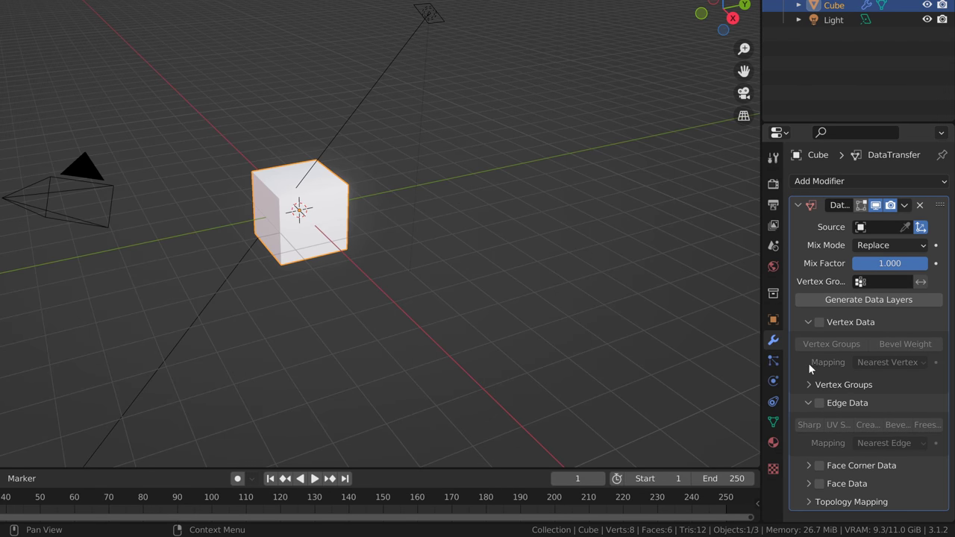
left_click(808, 403)
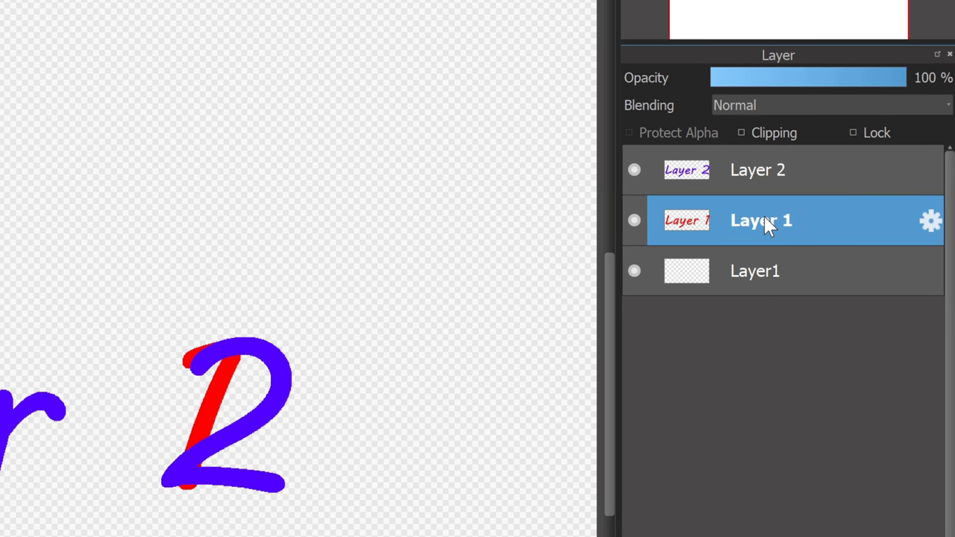
left_click_drag(768, 223, 763, 156)
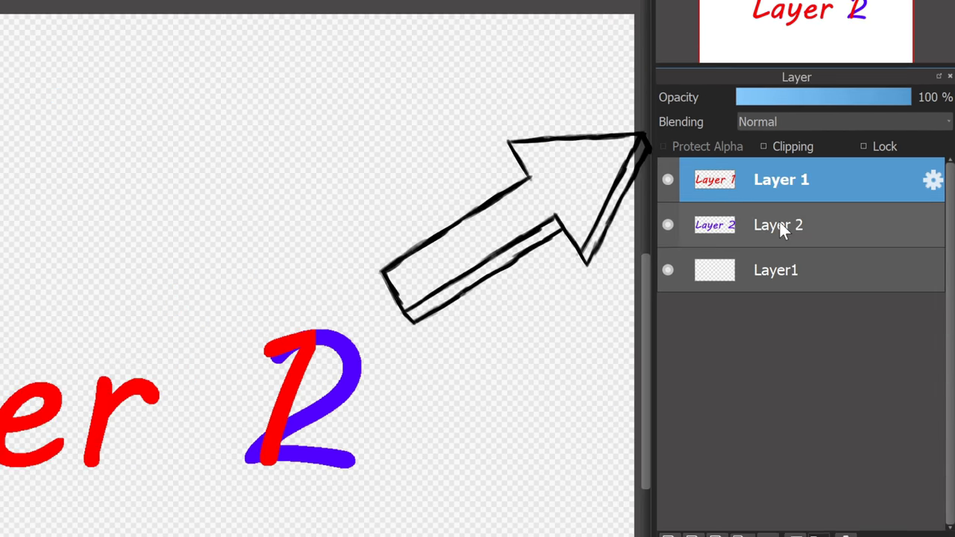
left_click_drag(779, 223, 783, 170)
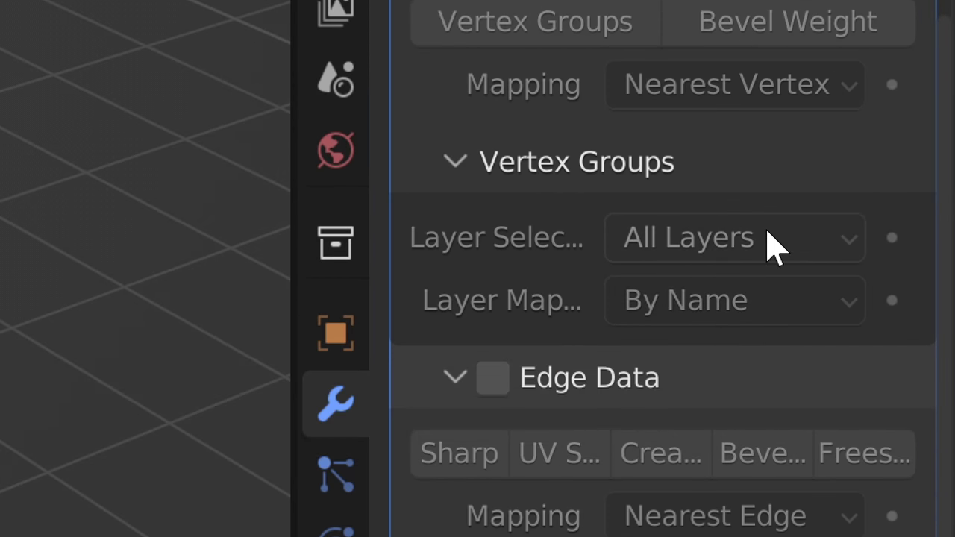
Step: Collapse the Vertex Groups subpanel of the Data Transfer modifier
left_click(524, 162)
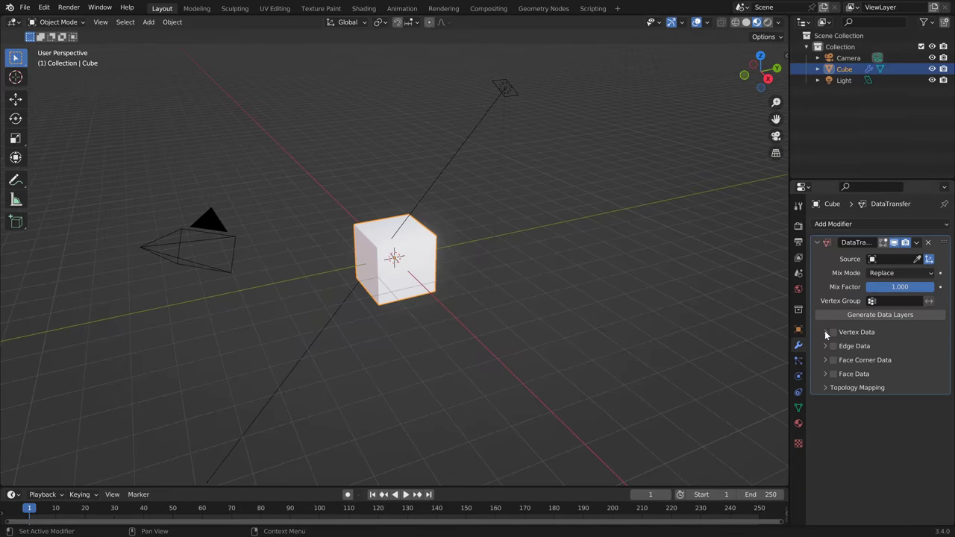
Step: Unfold Vertex Data, Edge Data and Face Corner Data in the Data Transfer modifier
left_click(825, 332)
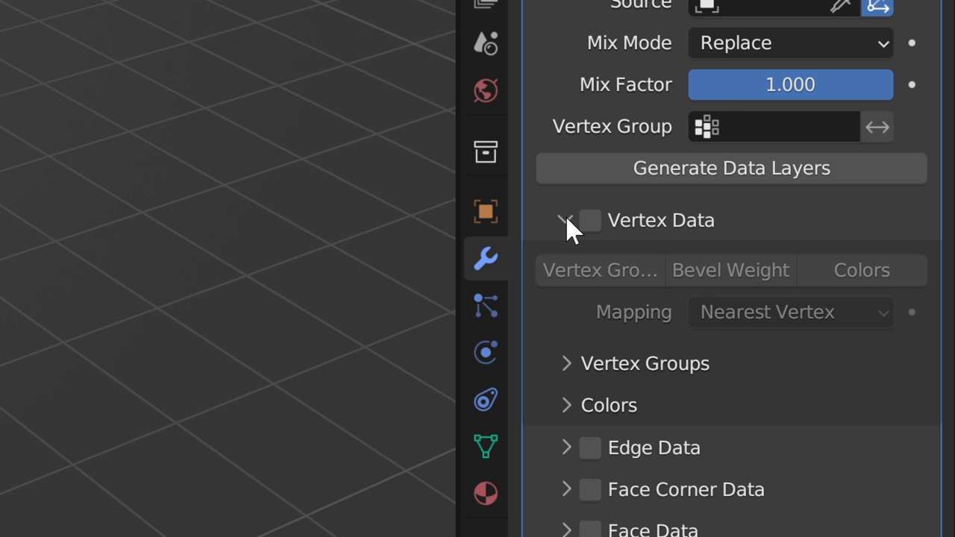
left_click(565, 221)
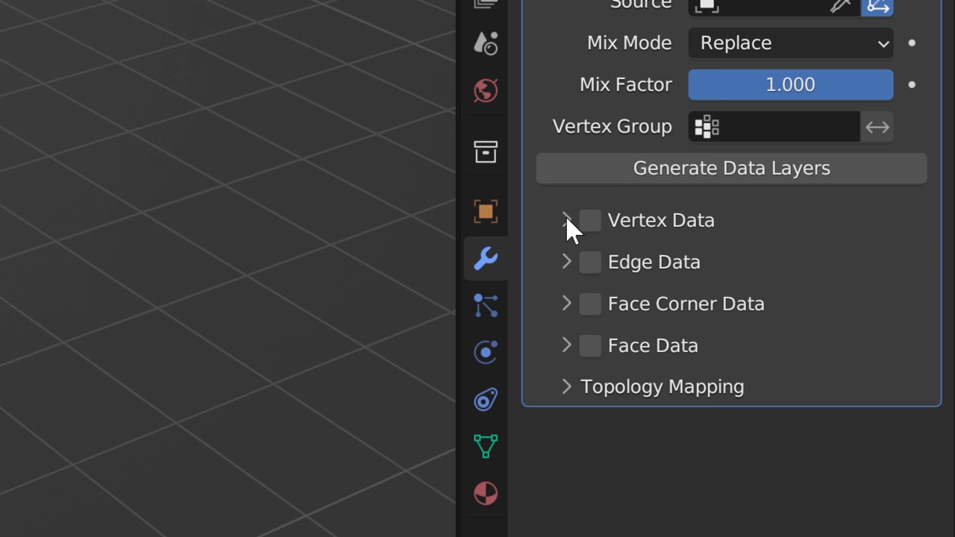
left_click(589, 220)
left_click(565, 221)
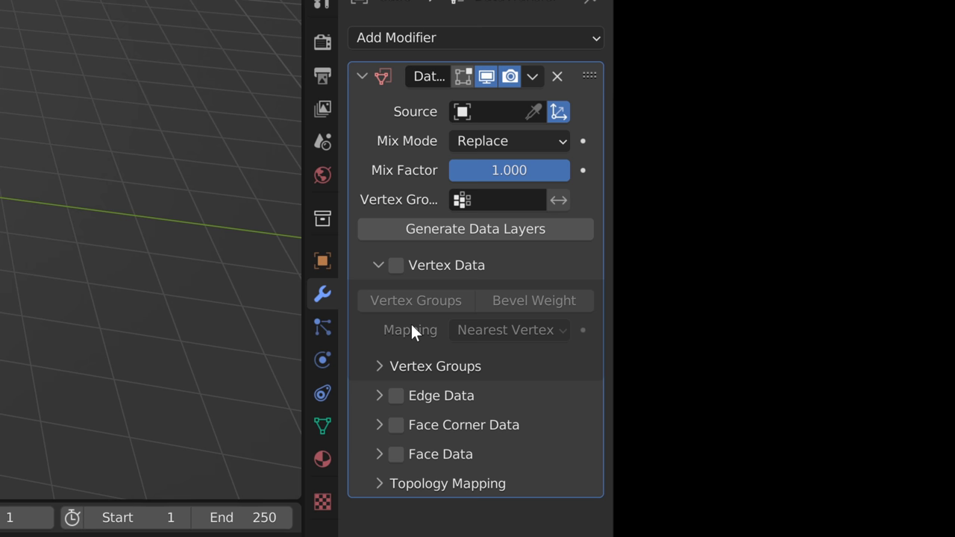
left_click(379, 395)
left_click(378, 410)
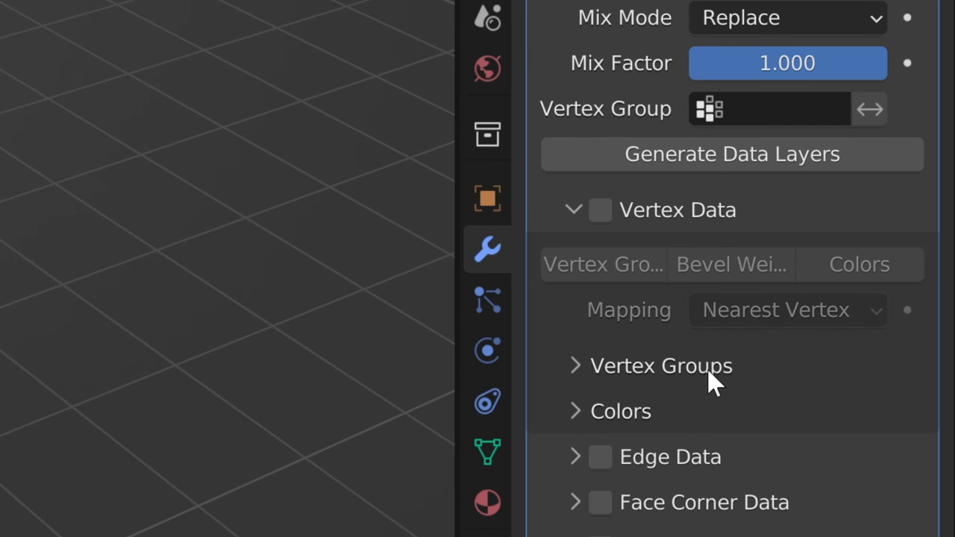
left_click(567, 507)
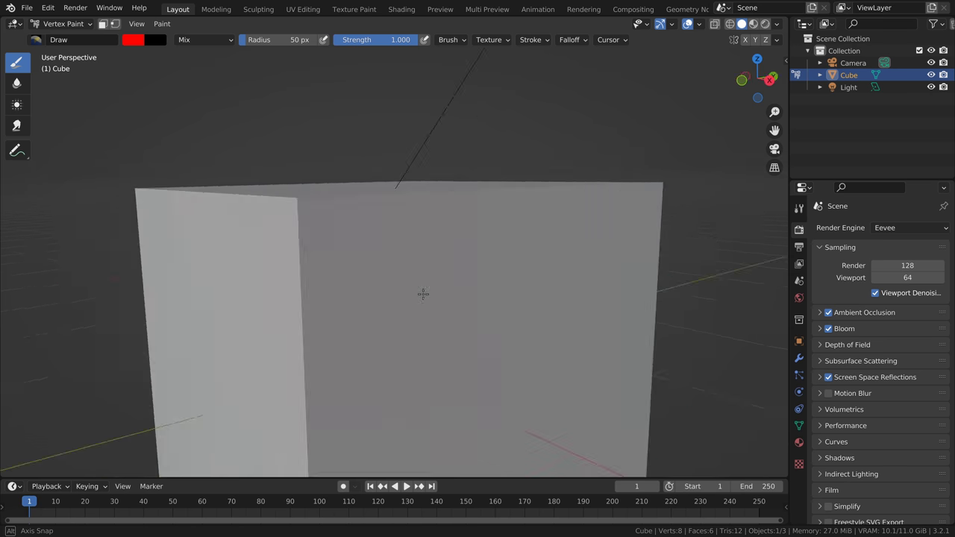
Step: Paint the cube's top front corner red with the Draw brush, then quit Blender
scroll(392, 283, "down", 4)
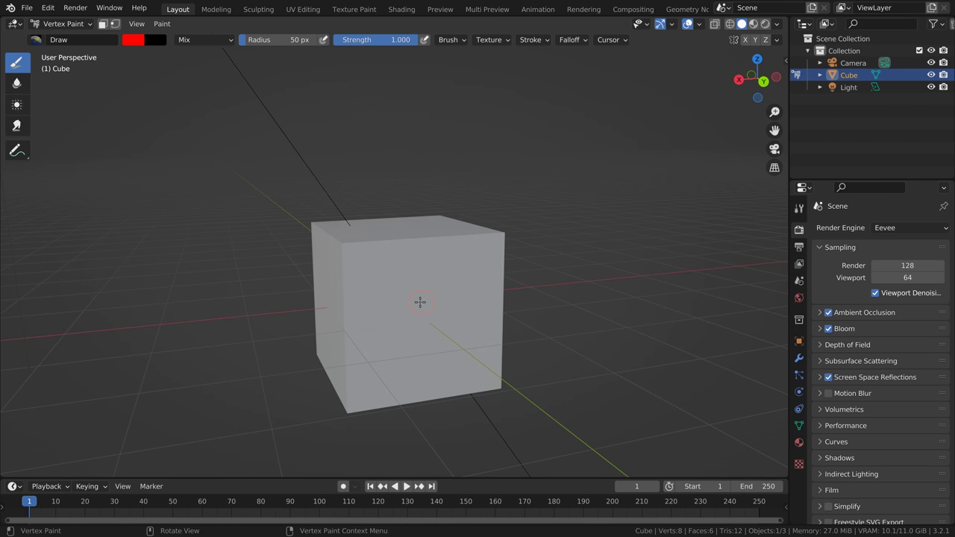
scroll(366, 292, "up", 5)
middle_click_drag(366, 292, 411, 232)
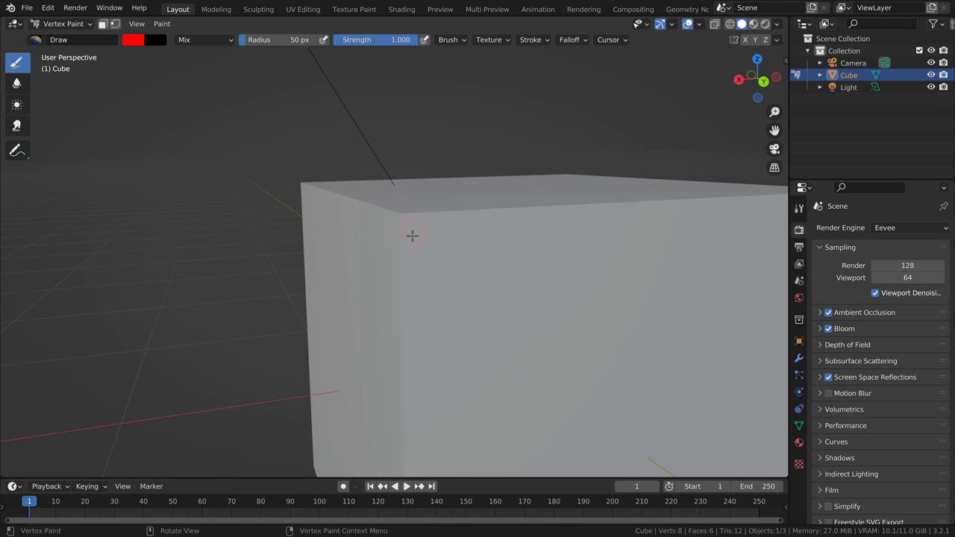
left_click(402, 217)
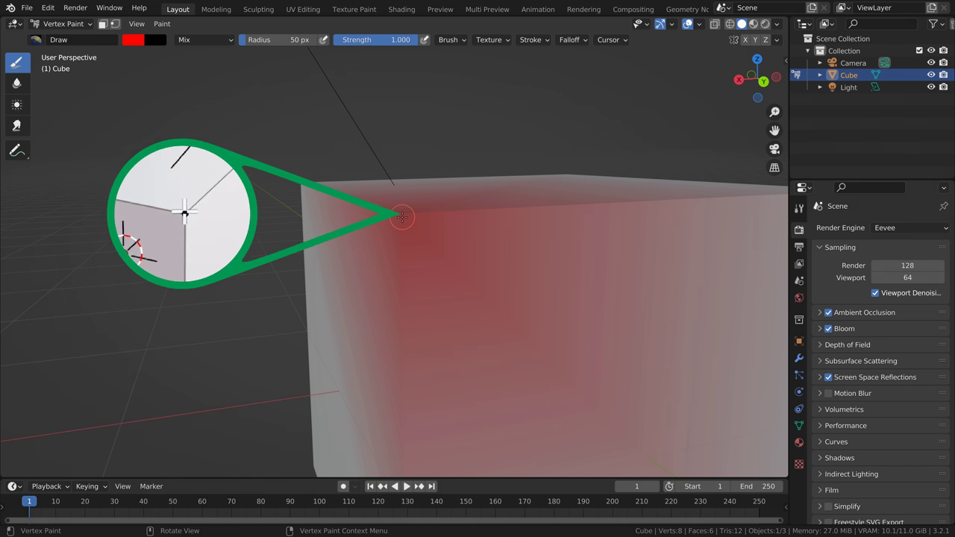
key("ctrl+q")
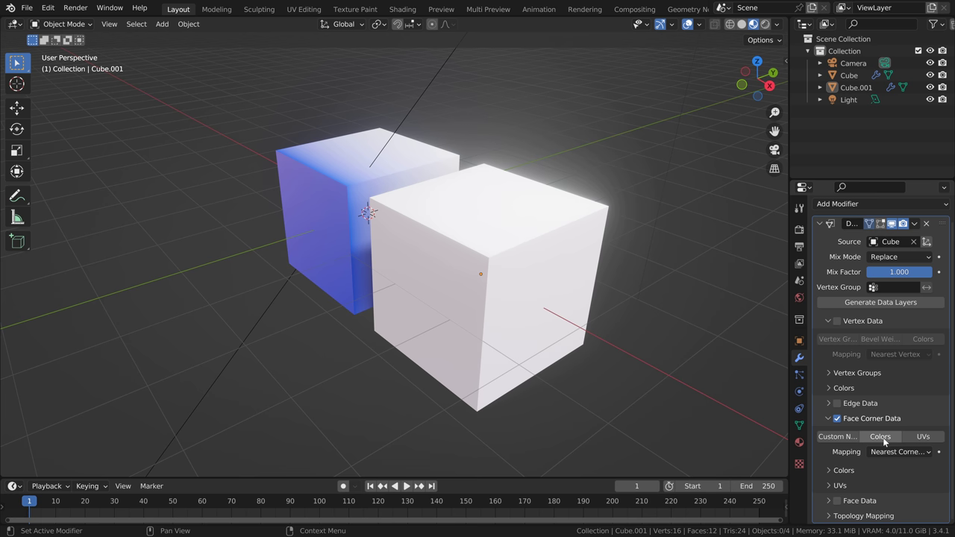
Step: Set Cube.001's Data Transfer to Face Corner Data Colors only, with Vertex Data off
left_click(882, 437)
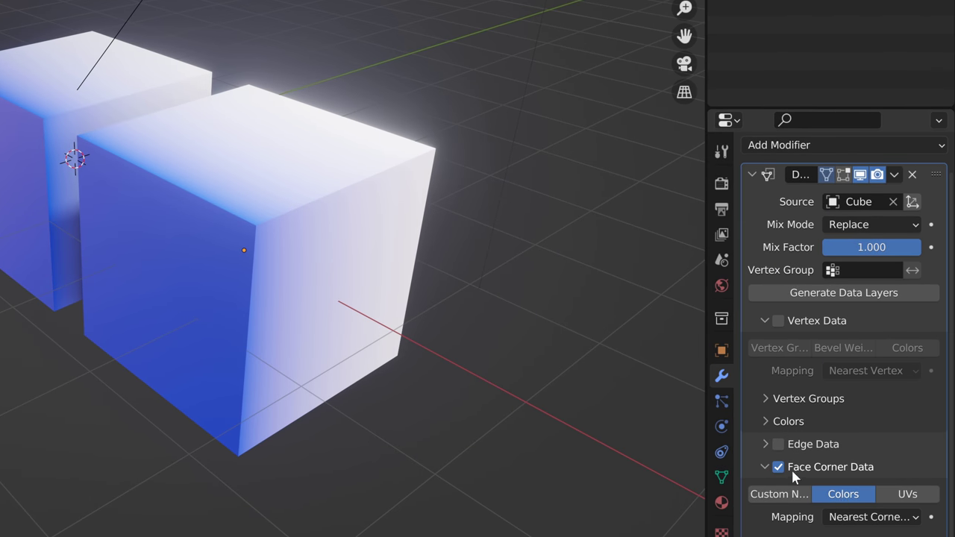
left_click(836, 419)
left_click(837, 321)
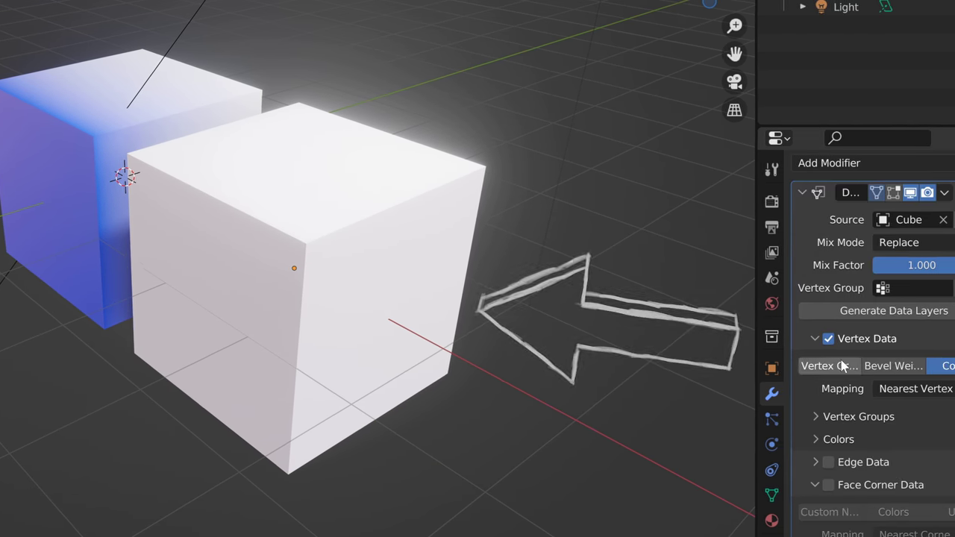
left_click(828, 338)
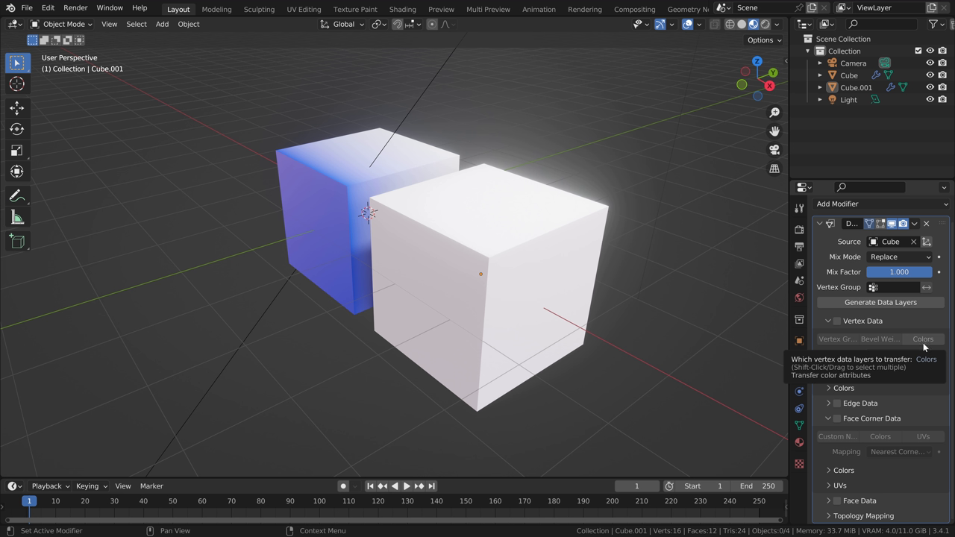
left_click(837, 419)
left_click(887, 438)
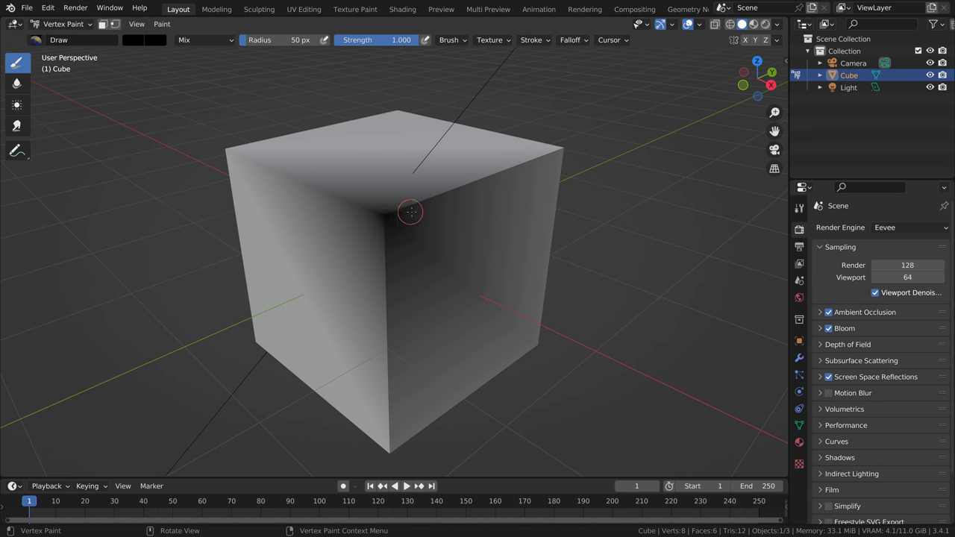
Step: Paint more dark vertex colour into the cube's corner
middle_click_drag(409, 211, 384, 203)
left_click(268, 239)
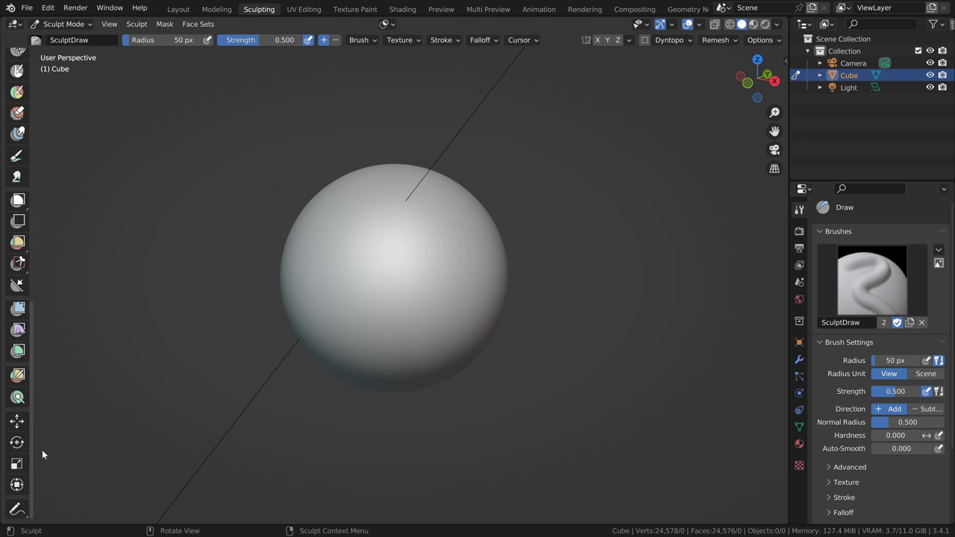
Step: Switch the sculpt brush to Paint
left_click(14, 157)
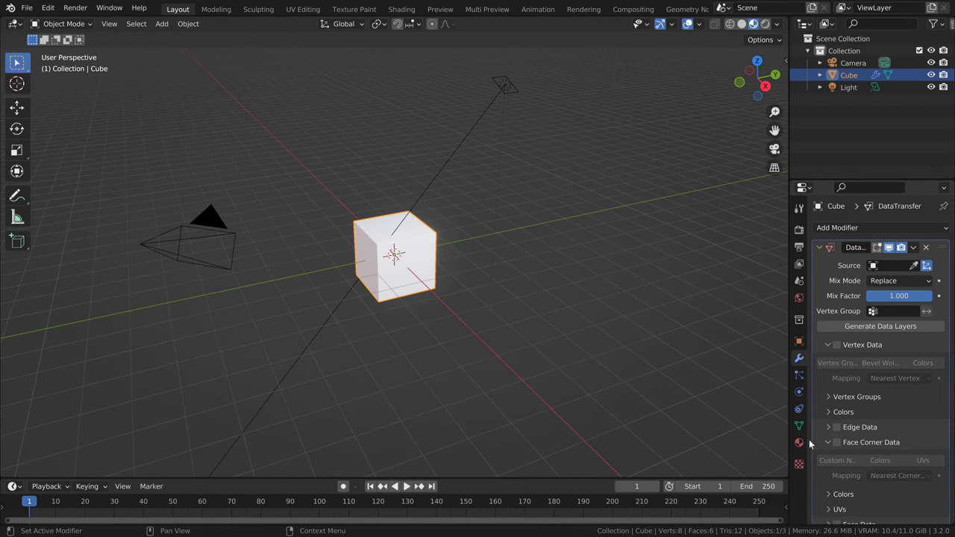
Step: Swap Face Corner Data for Edge Data in the modifier and split the selected edges
left_click(828, 442)
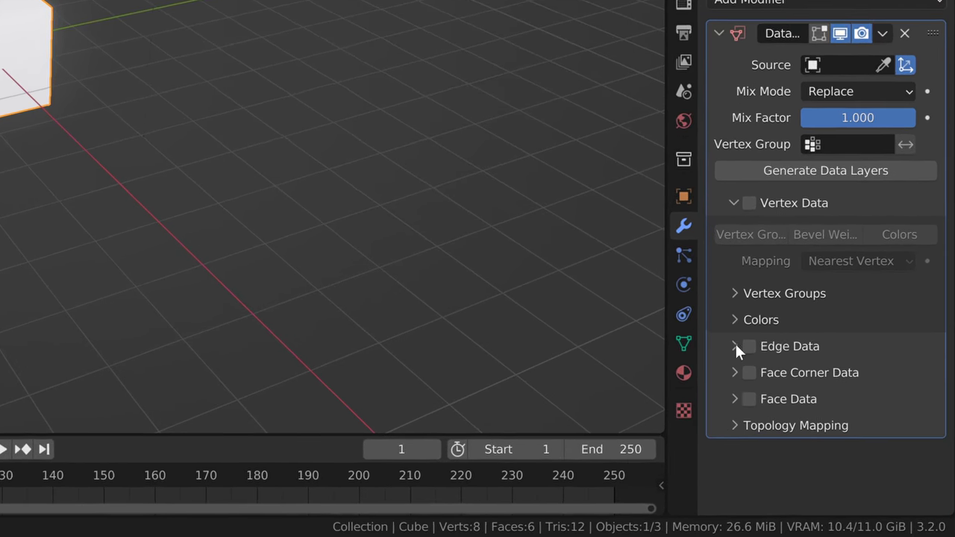
left_click(828, 427)
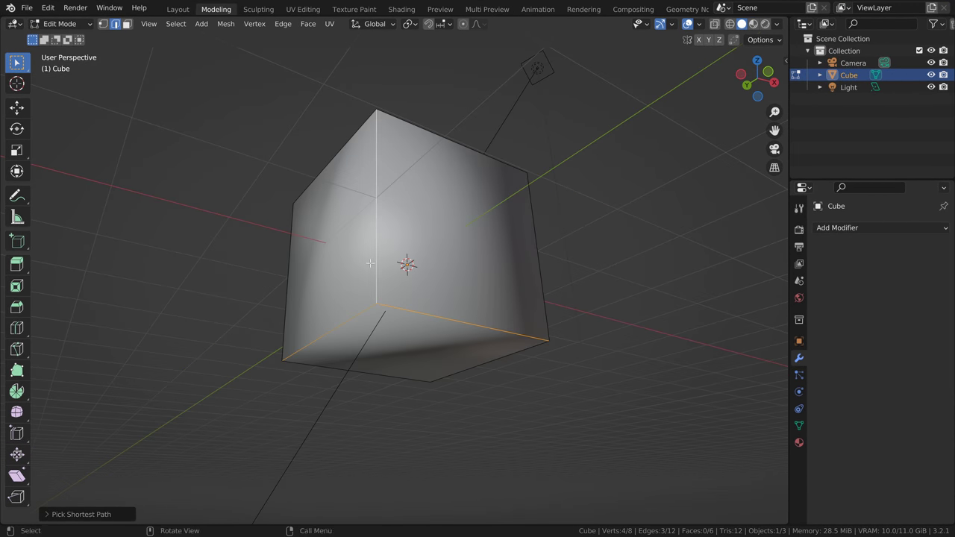
right_click(370, 262)
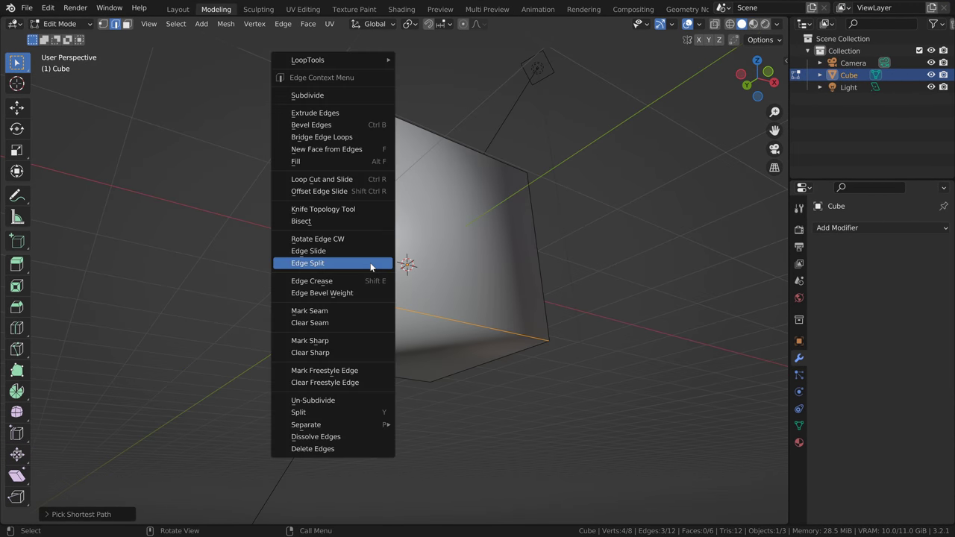
left_click(370, 262)
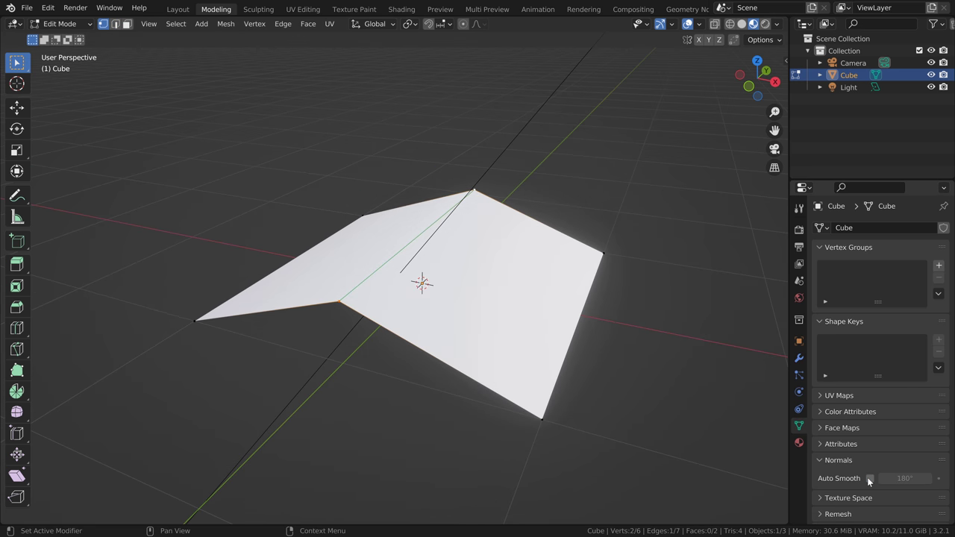
Step: Enable Auto Smooth at 48.9° and toggle splitting along sharp edges
left_click(868, 478)
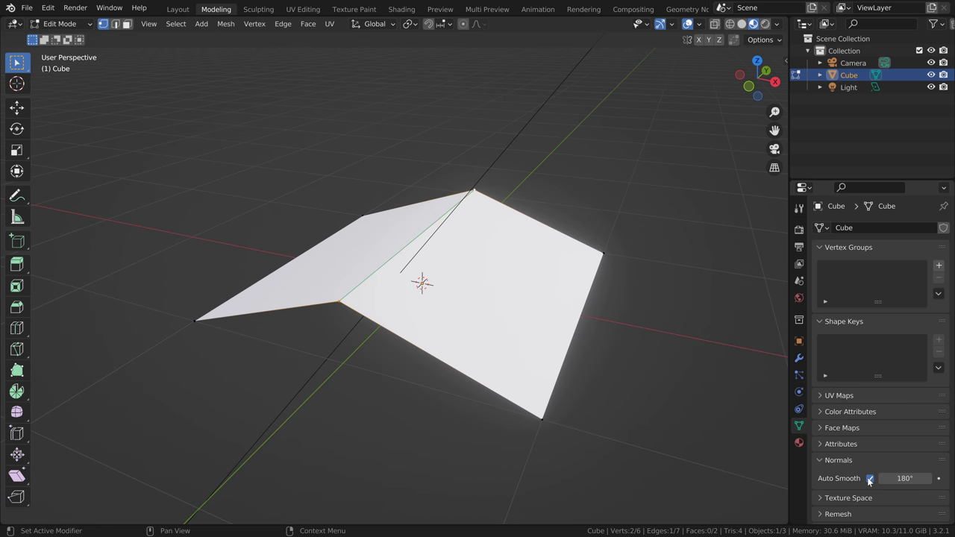
left_click(868, 478)
left_click(868, 478)
left_click(868, 478)
left_click(868, 478)
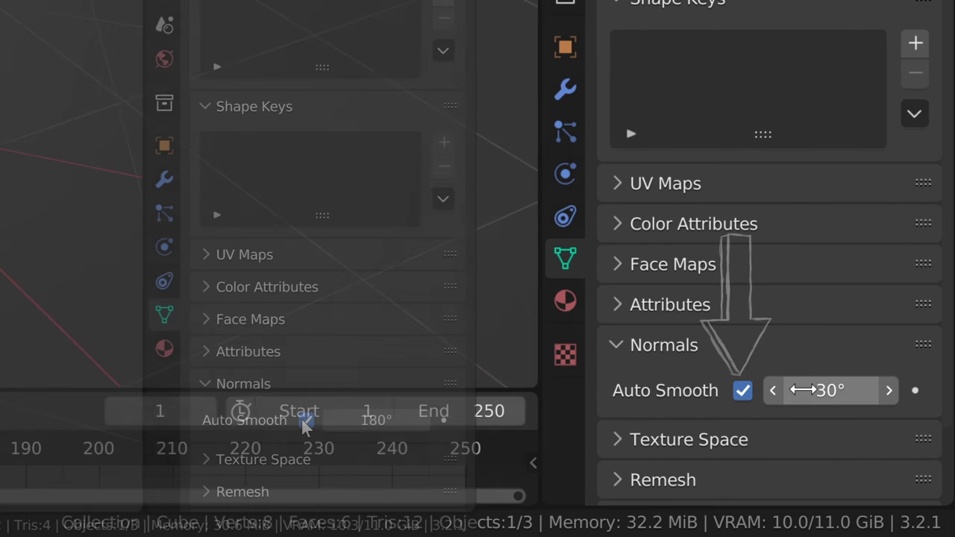
left_click_drag(804, 390, 869, 390)
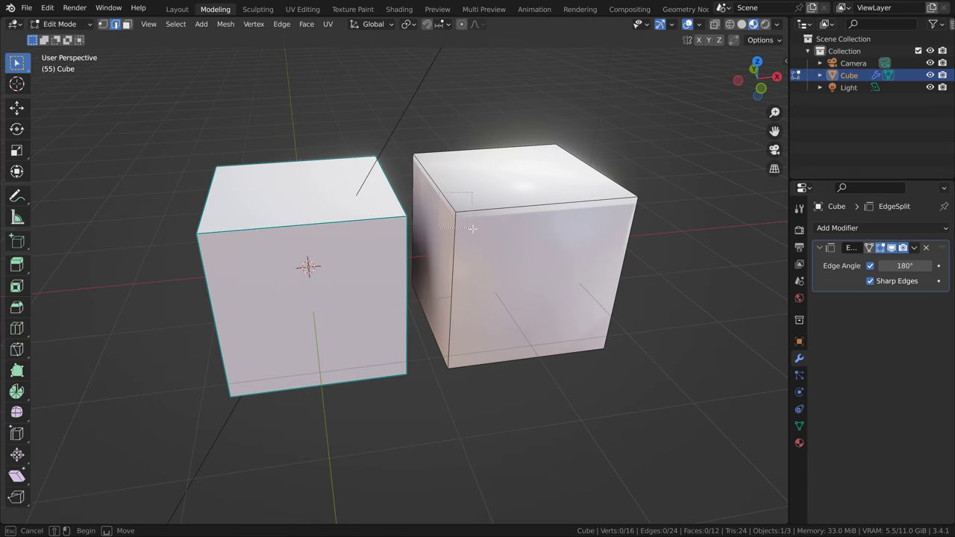
left_click(281, 24)
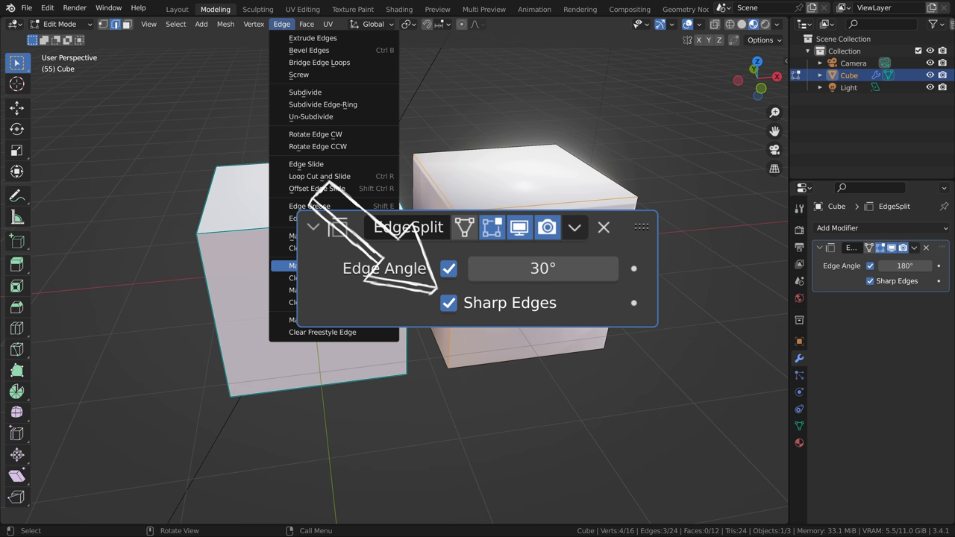
left_click(870, 281)
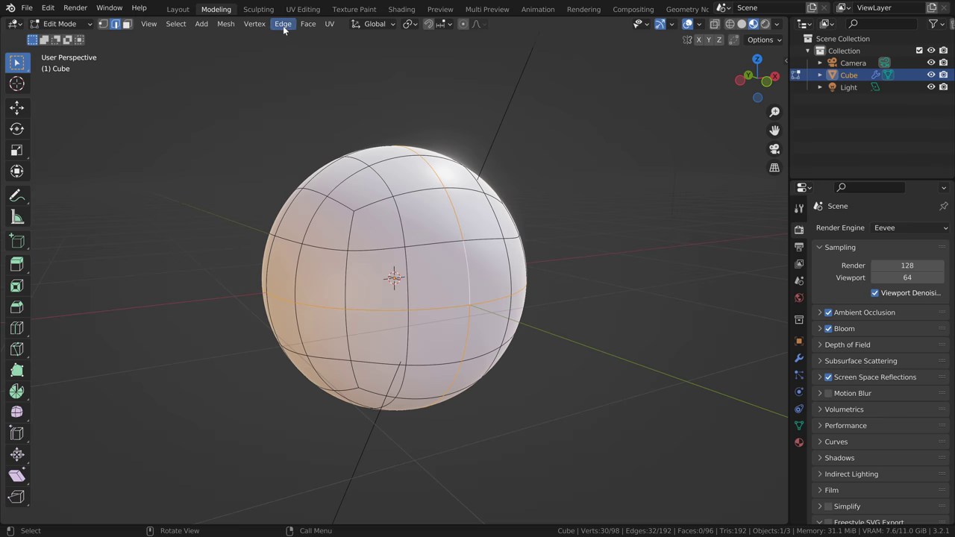
Step: Mark the selected sphere edges as seams and unwrap the sphere along them
left_click(282, 23)
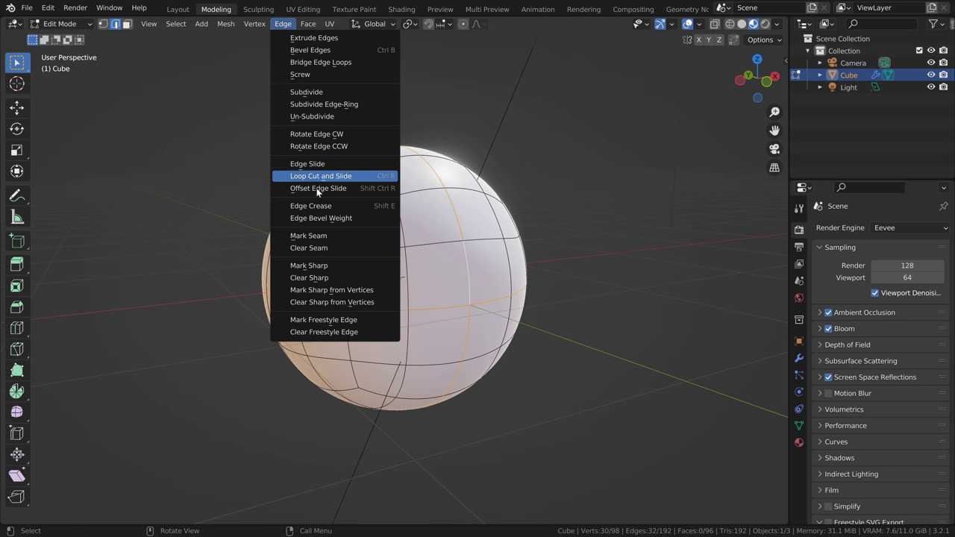
left_click(311, 237)
left_click(656, 271)
middle_click_drag(591, 267, 538, 302)
key("u")
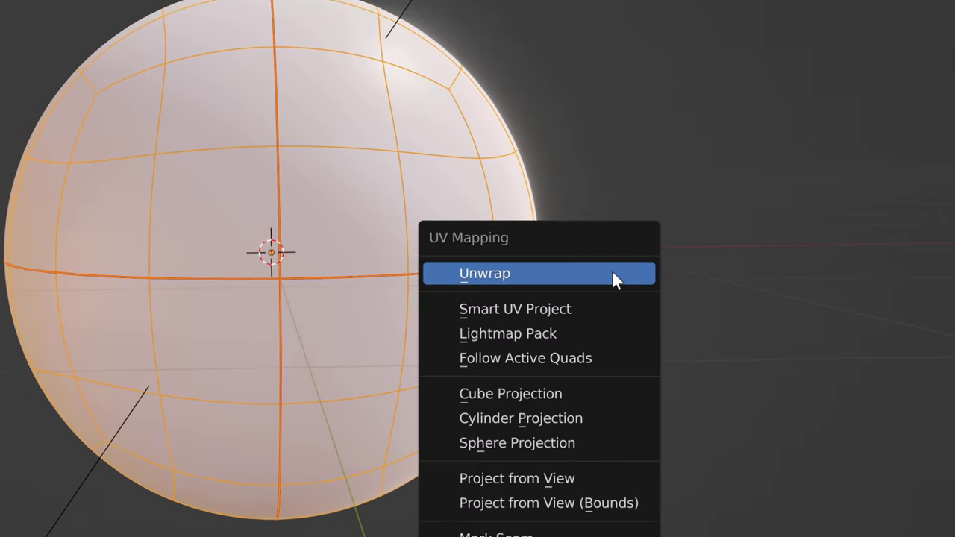
left_click(563, 290)
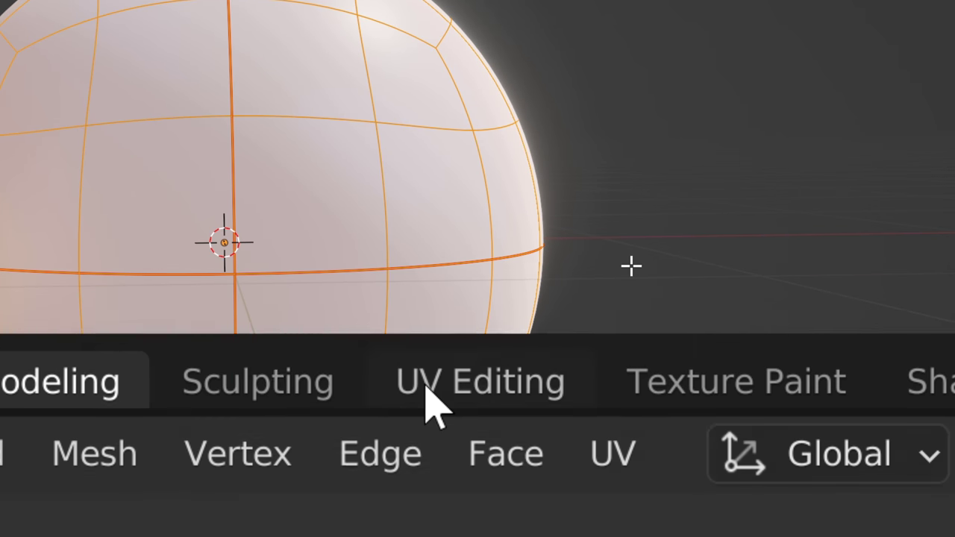
Step: In the UV Editing workspace, select all four islands and pack them into the UV tile
left_click(431, 403)
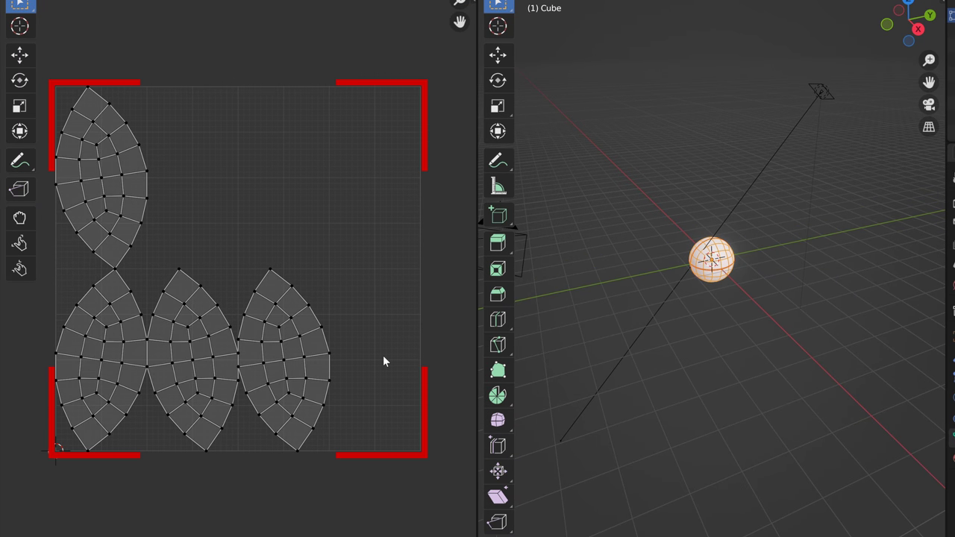
key("a")
key("ctrl+p")
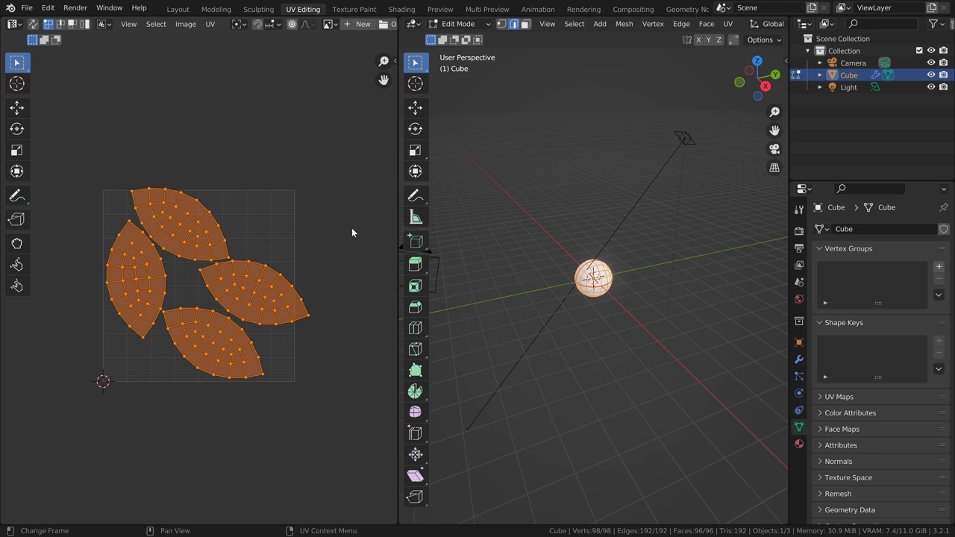
key("a")
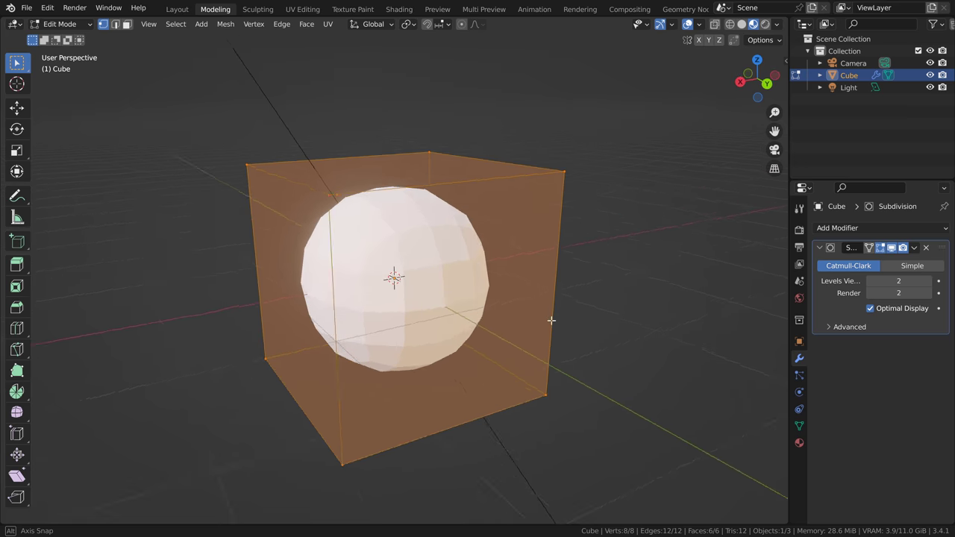
Step: Crease the selected end edges to 0.596 and orbit around the resulting rounded cylinder
key("shift+e")
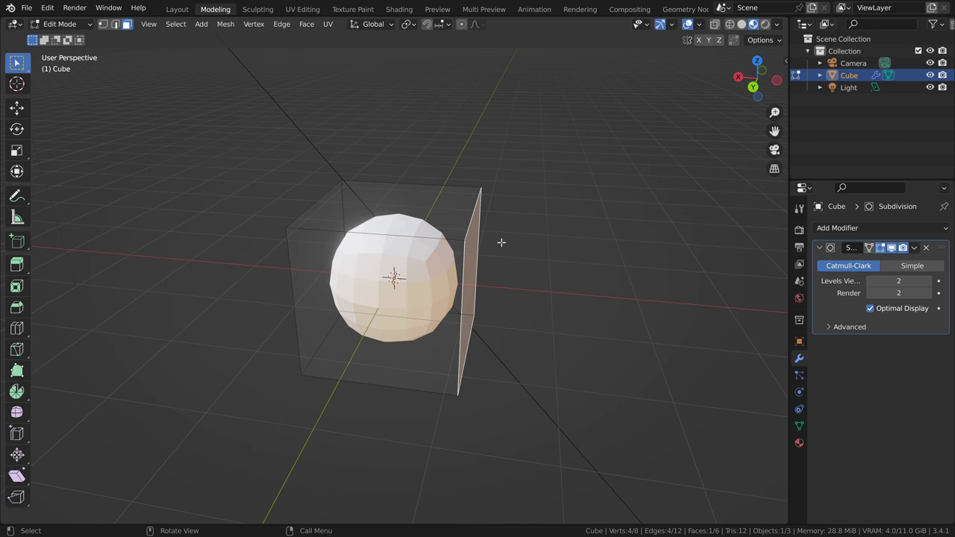
key("shift+e")
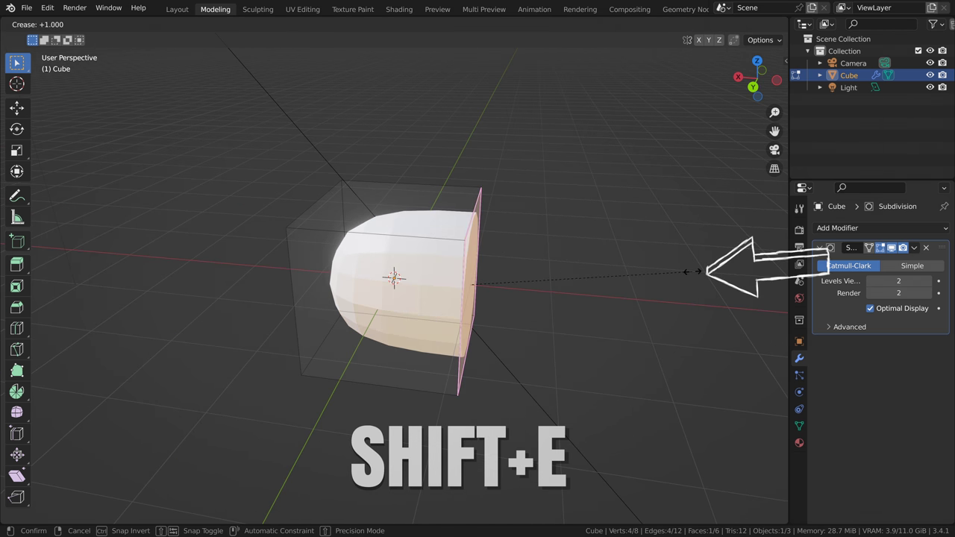
middle_click_drag(505, 256, 556, 280)
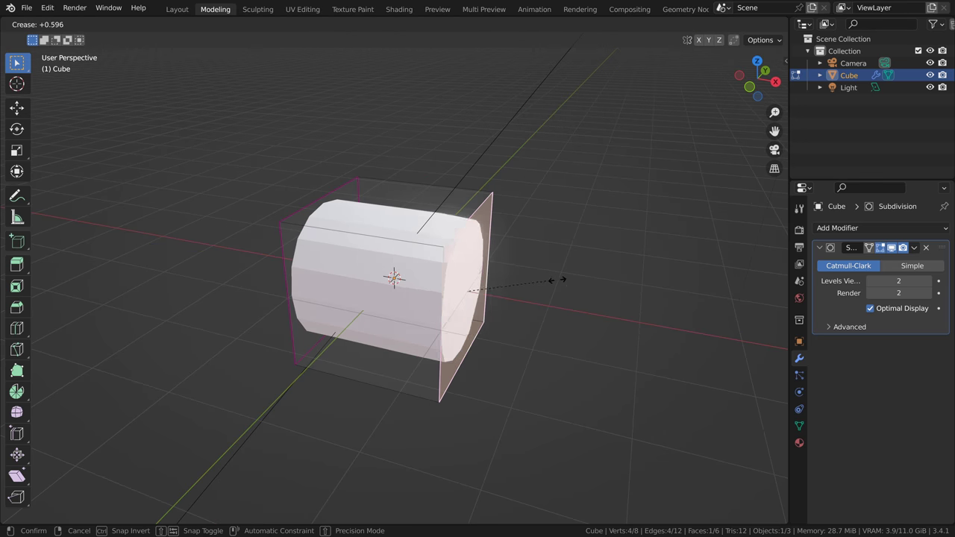
middle_click_drag(682, 277, 507, 256)
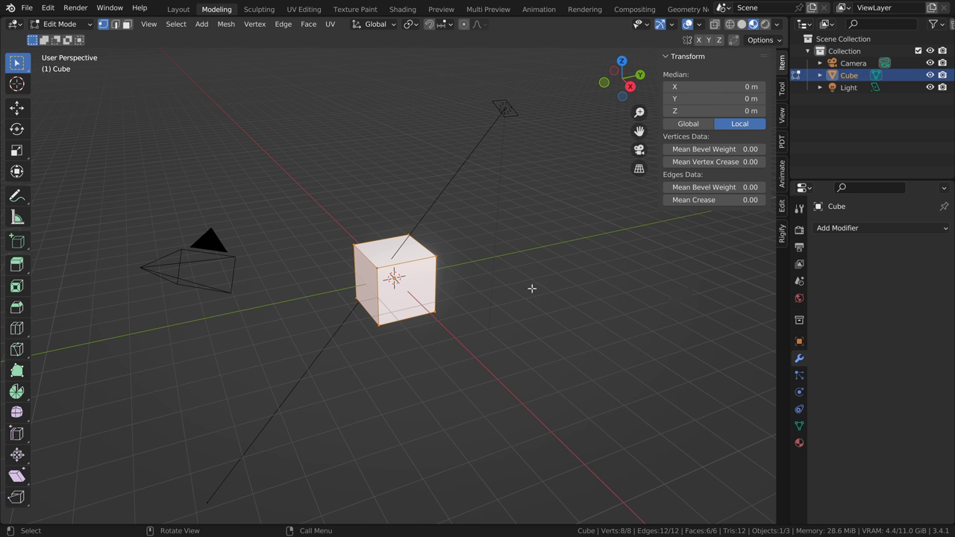
Step: Toggle the weight-limited Bevel between Edges and Vertices, settling on Vertices to cut one corner
scroll(531, 287, "up", 6)
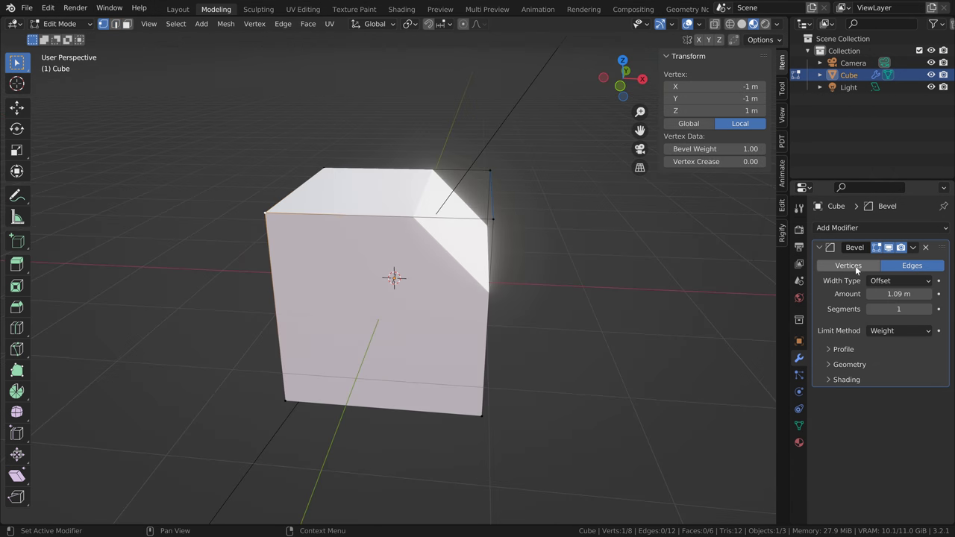
left_click(854, 265)
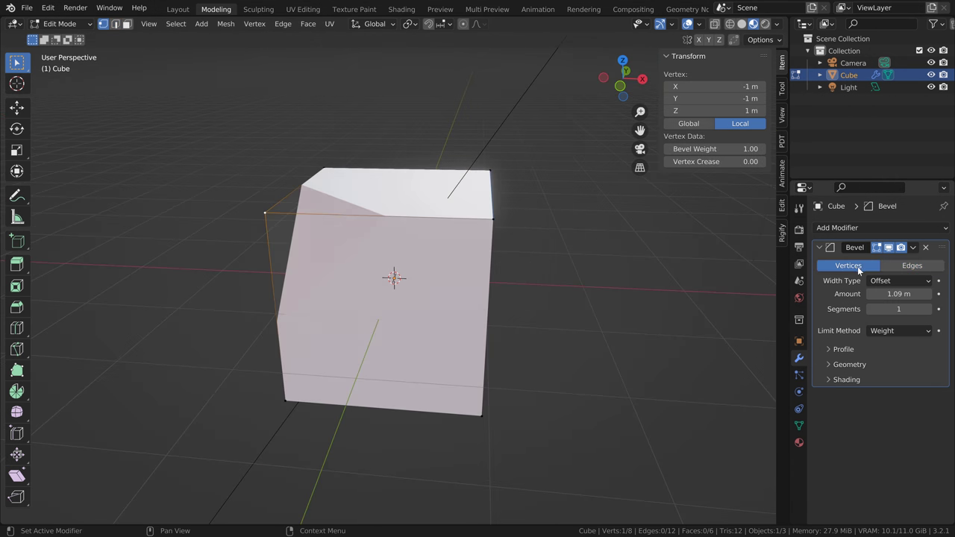
key("ctrl+z")
key("ctrl+shift+z")
left_click(897, 265)
left_click(860, 265)
left_click(865, 227)
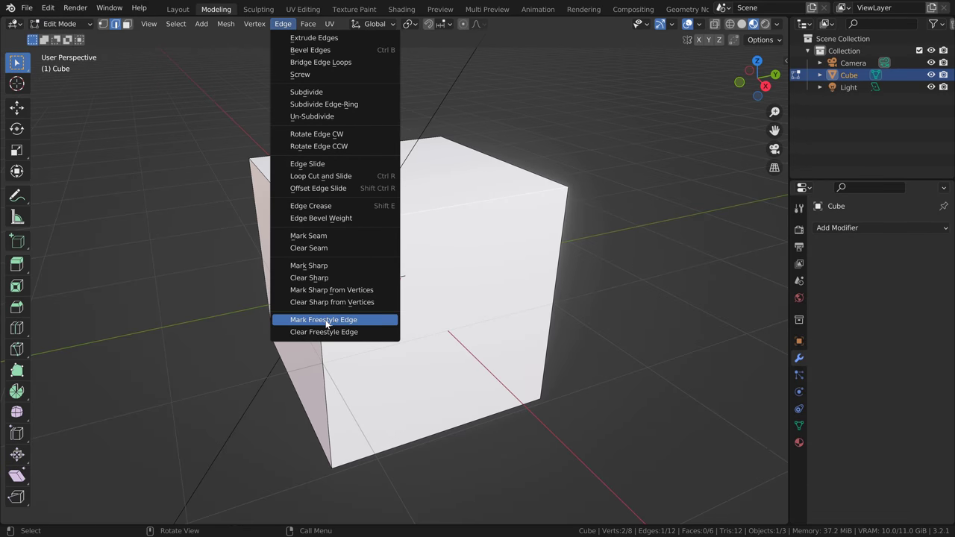
Step: Mark the selected edge as a Freestyle edge, disable Silhouette lines, and render with F12
left_click(325, 322)
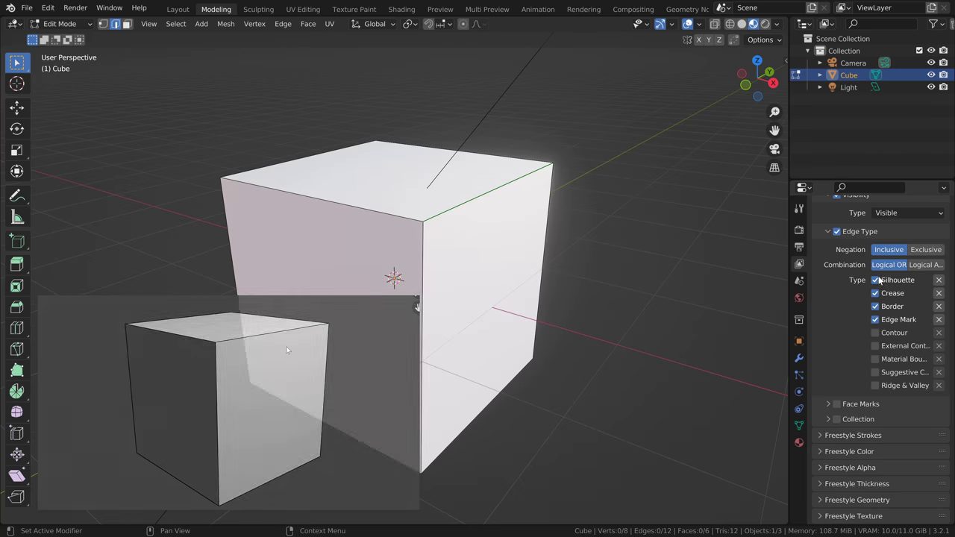
left_click(876, 280)
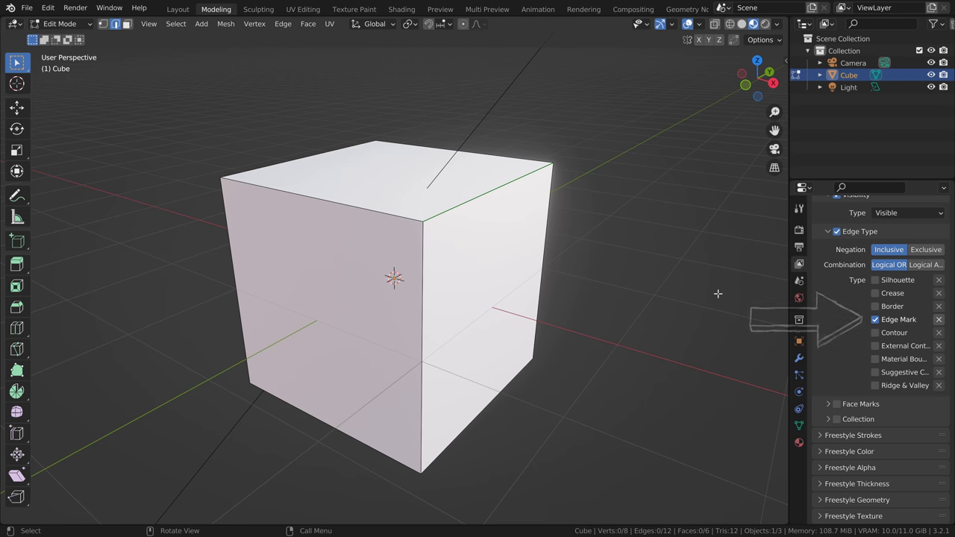
key("F12")
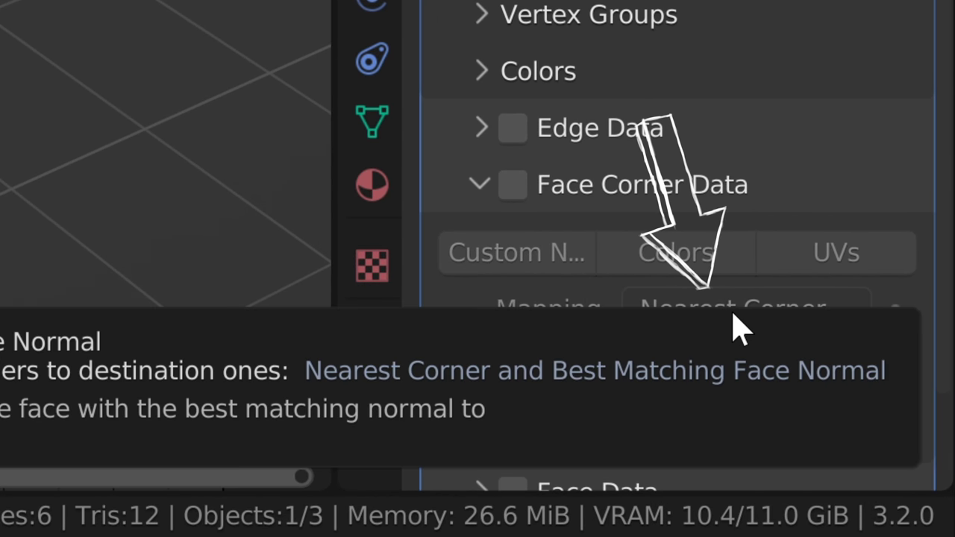
left_click(479, 184)
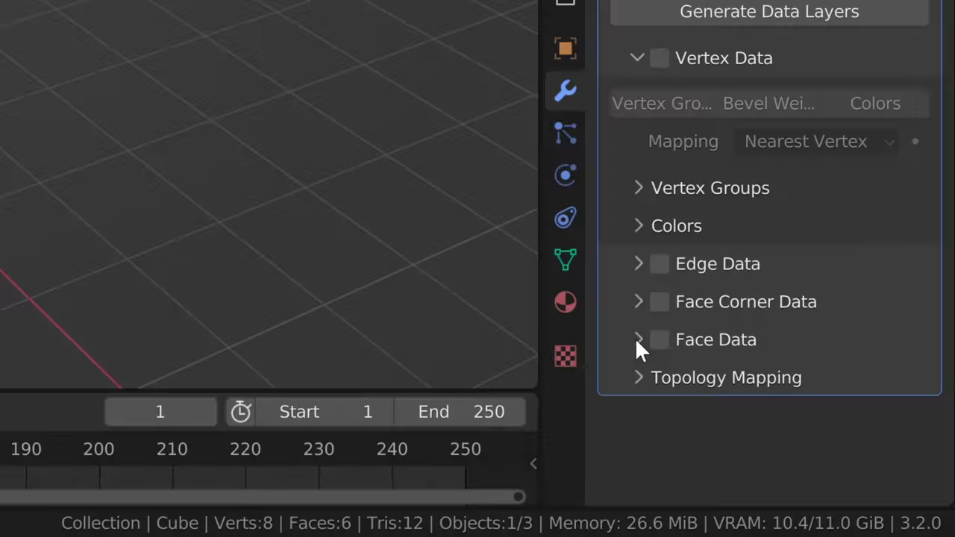
Step: Expand the Data Transfer modifier's Face Data section and apply Shade Smooth to the cube
left_click(636, 339)
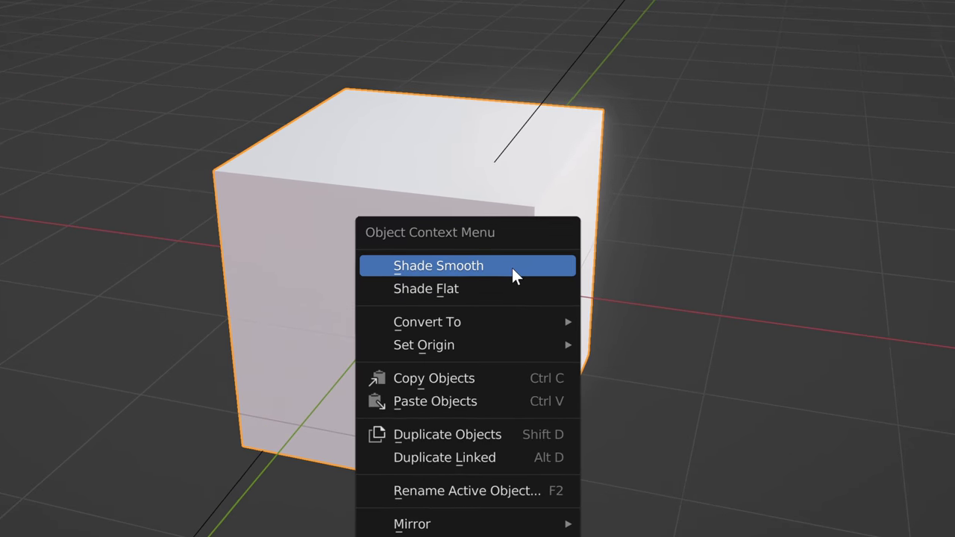
left_click(447, 251)
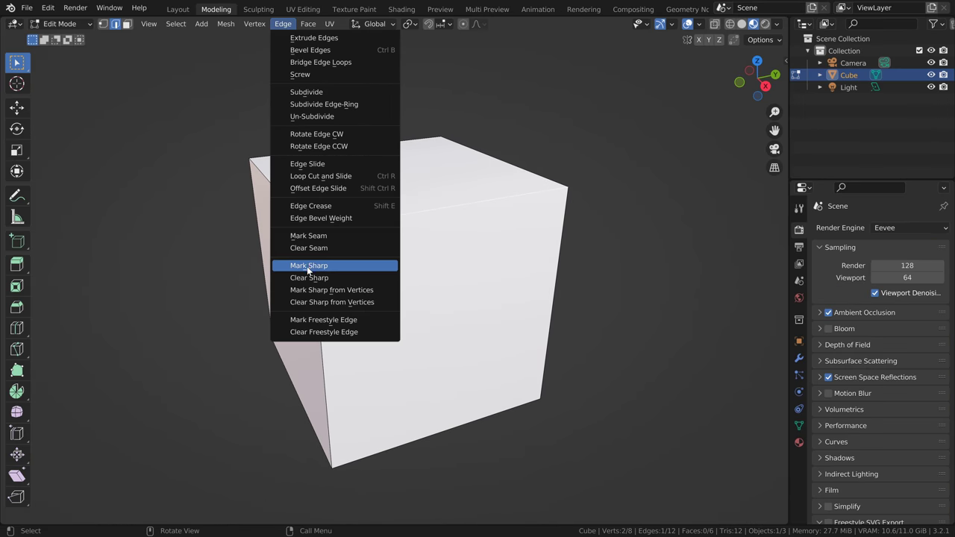
Step: Mark the selected top edge as sharp and expand the Data Transfer Edge Data options
left_click(308, 267)
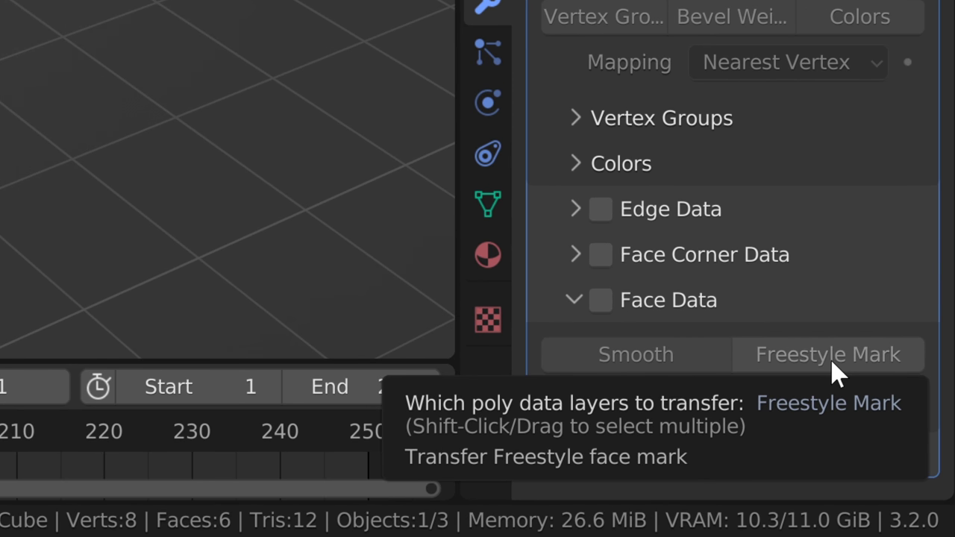
left_click(573, 212)
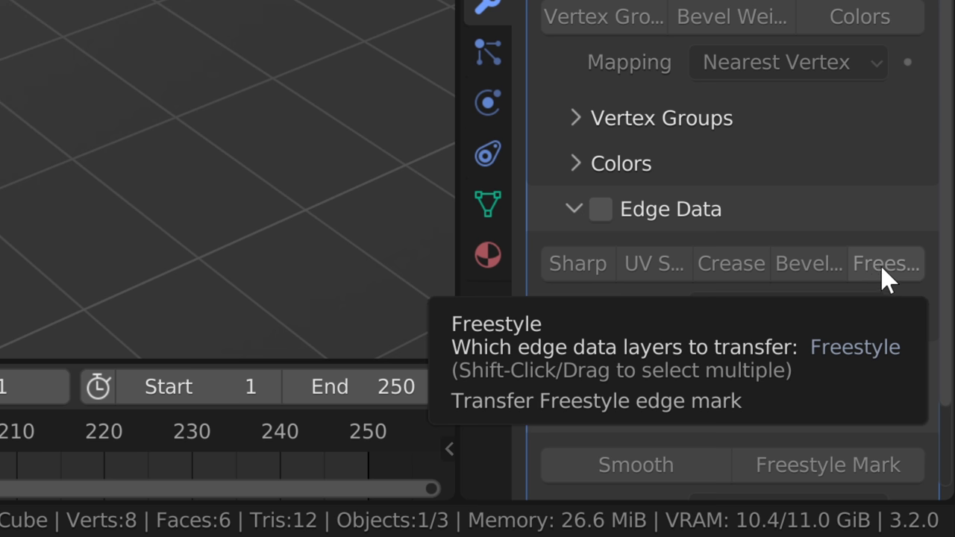
scroll(897, 254, "down", 3)
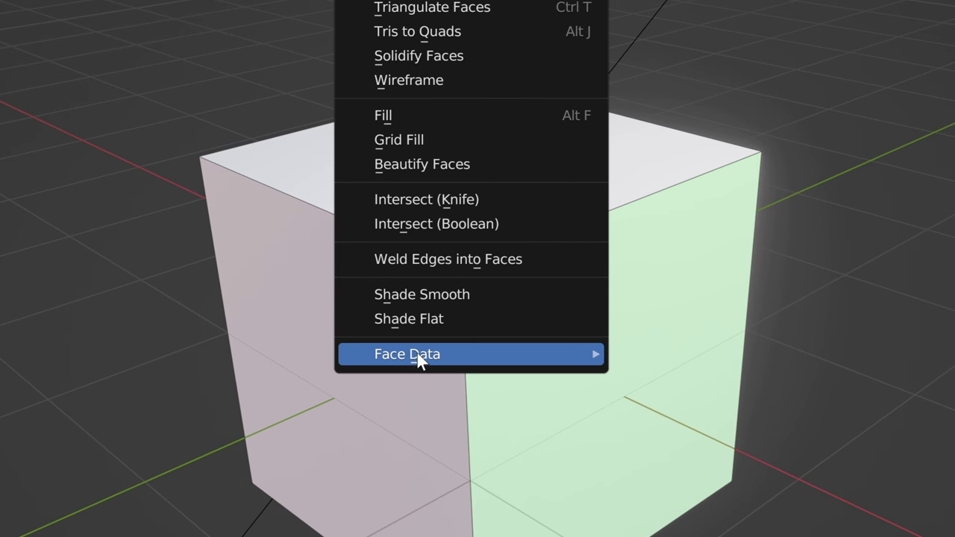
Step: Apply Mark Freestyle Face from Face Data to the selected cube face
mouse_move(420, 362)
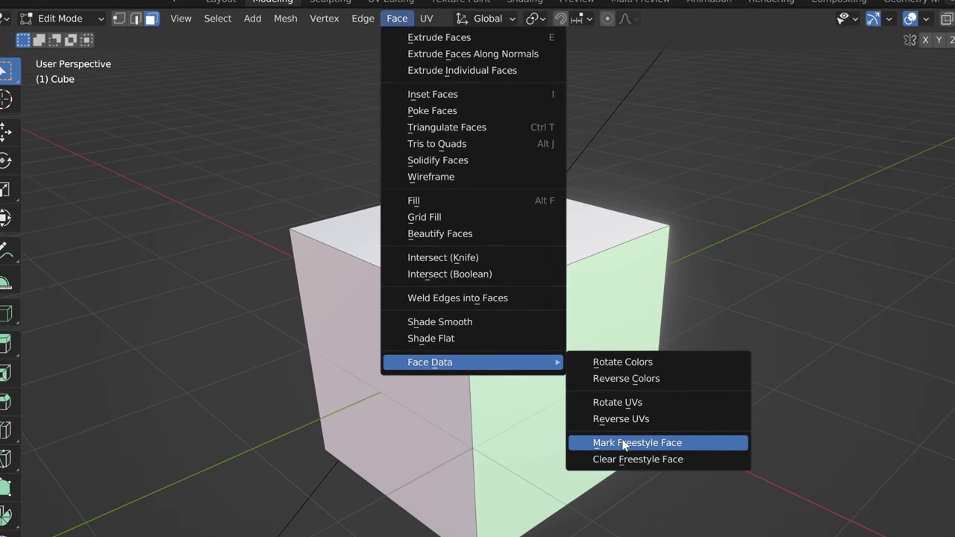
left_click(624, 443)
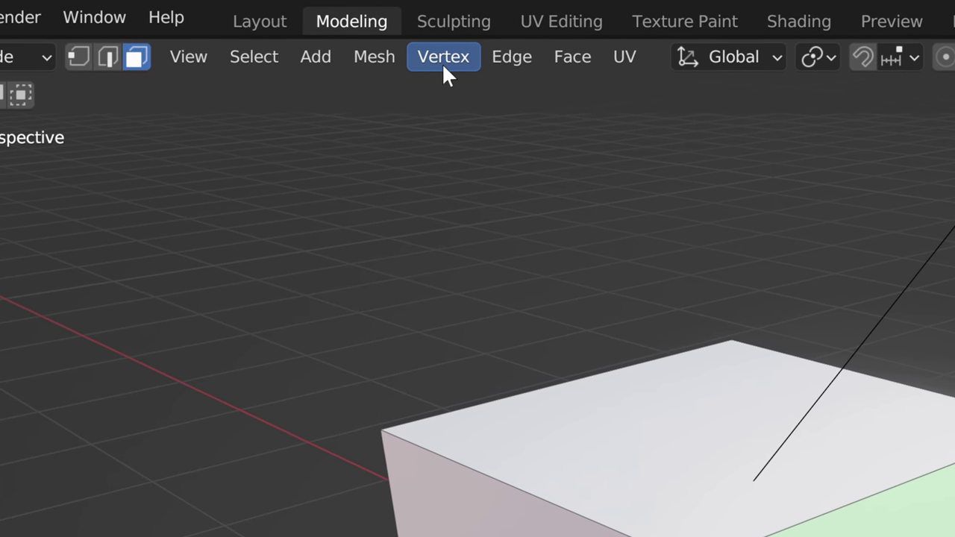
left_click(515, 61)
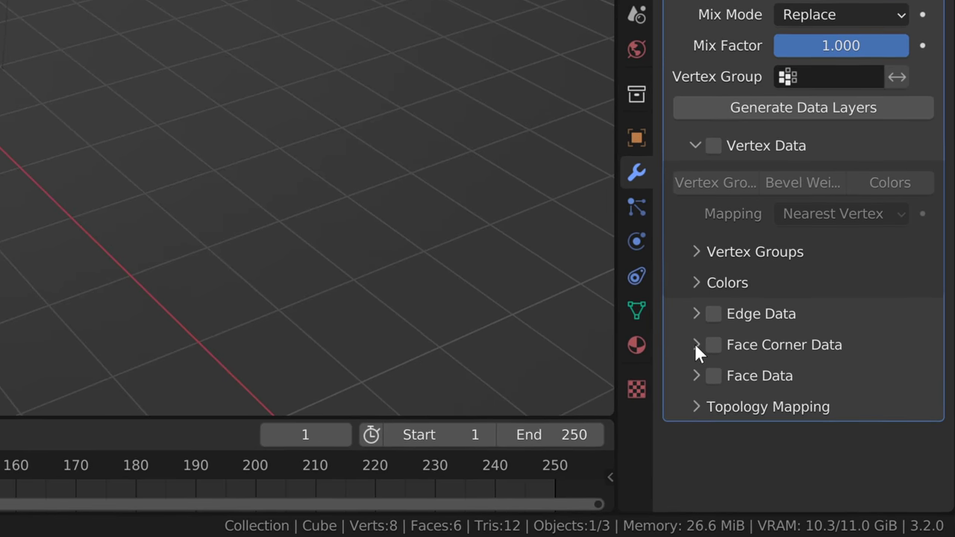
Step: Link Color Attribute to Mix Fac and Mix output to Base Color, setting Color2 to red
left_click(694, 343)
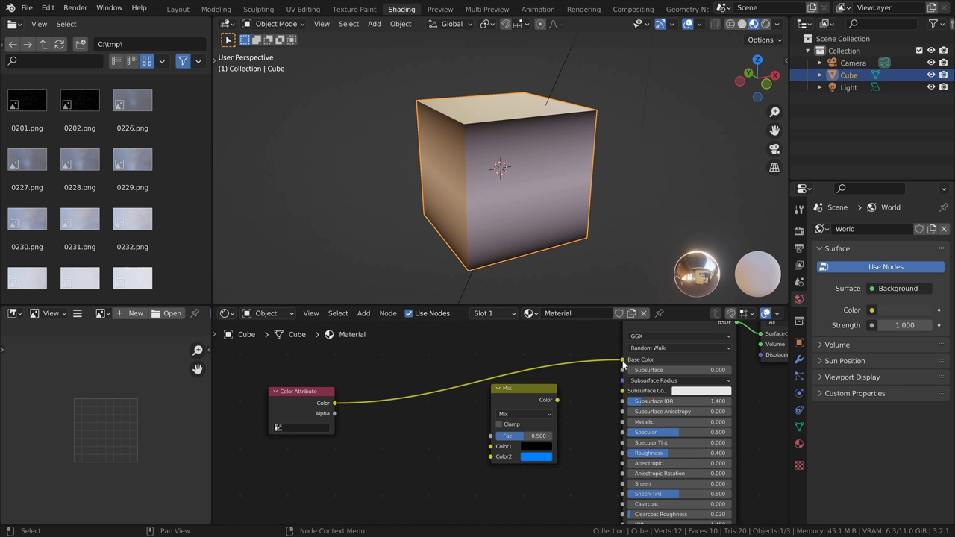
left_click_drag(490, 440, 490, 435)
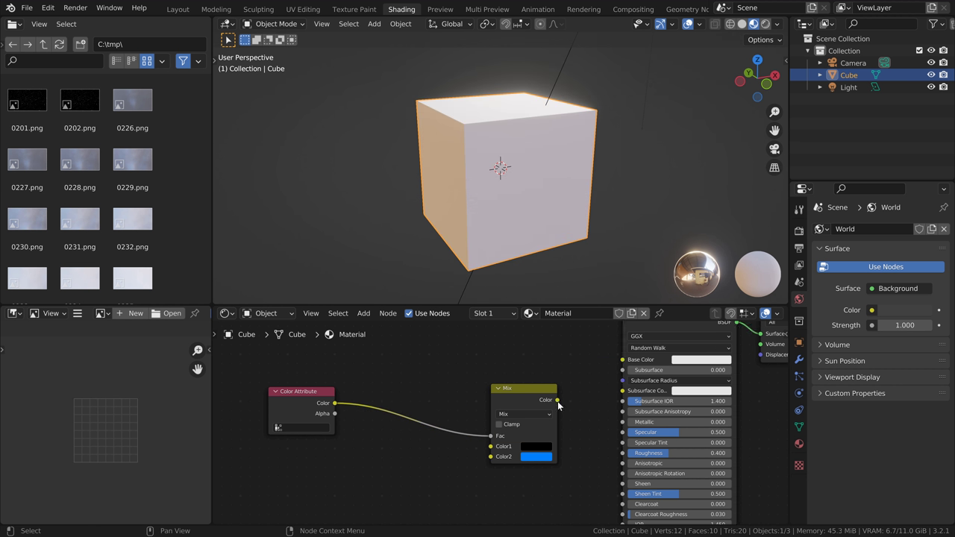
left_click_drag(558, 400, 622, 360)
left_click(536, 455)
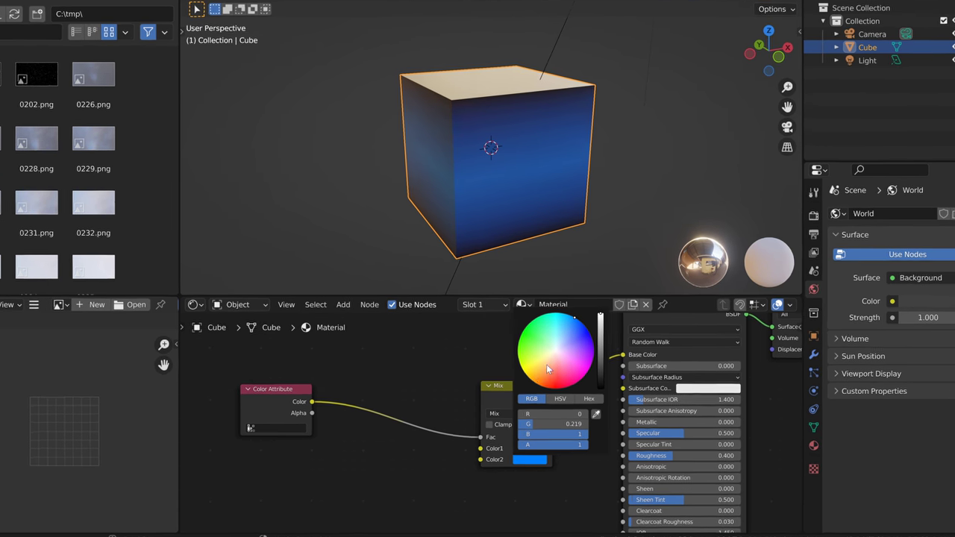
left_click_drag(548, 365, 568, 321)
left_click_drag(544, 274, 526, 376)
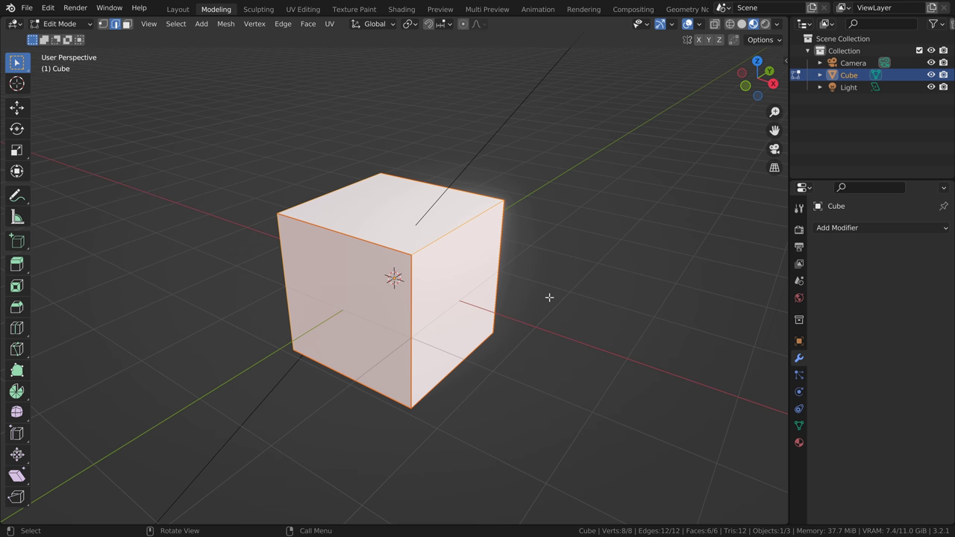
Step: Unwrap the cube into a cross-shaped UV layout and move one UV vertex with G
key("u")
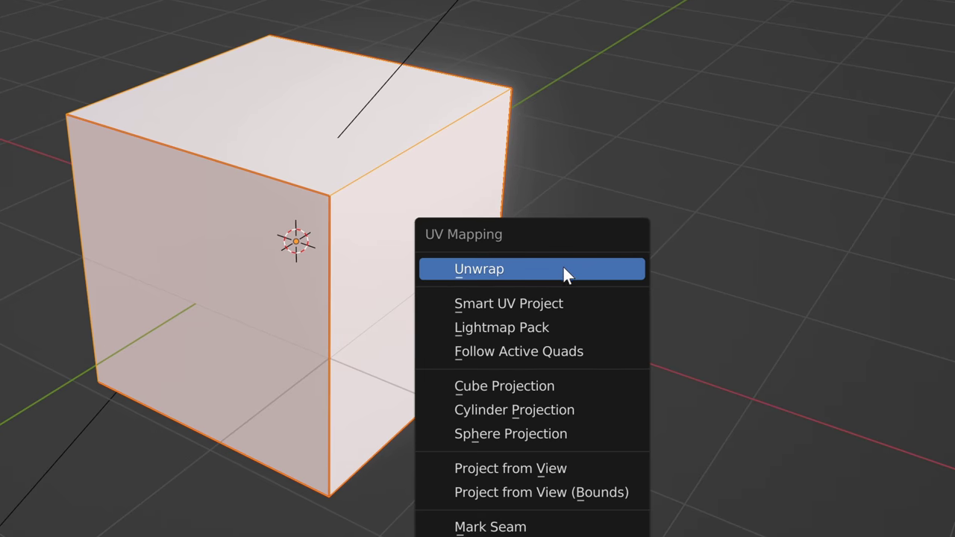
left_click(532, 295)
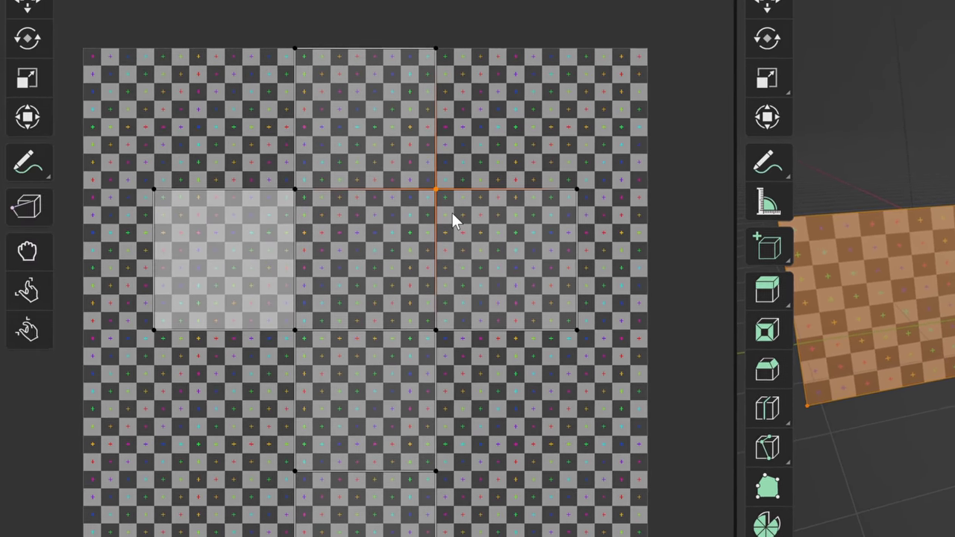
key("g")
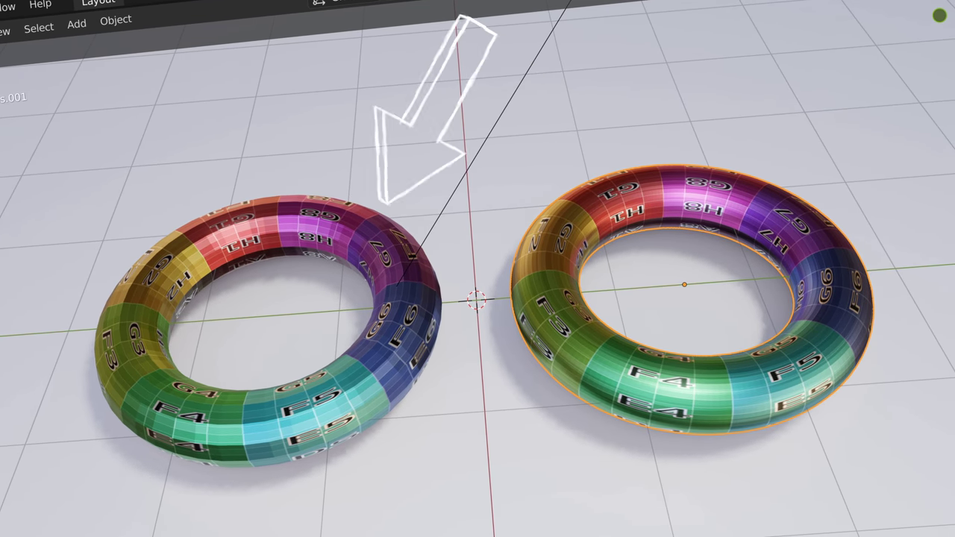
Step: Try several Face Corner UV mapping methods, settling on Nearest Corner and Best Matching Face Normal
left_click(829, 375)
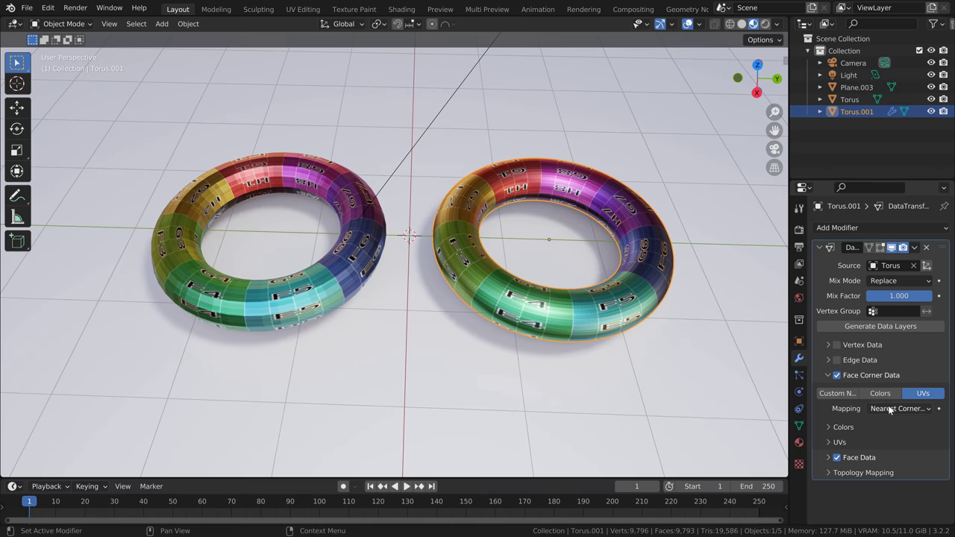
left_click(892, 409)
left_click(870, 449)
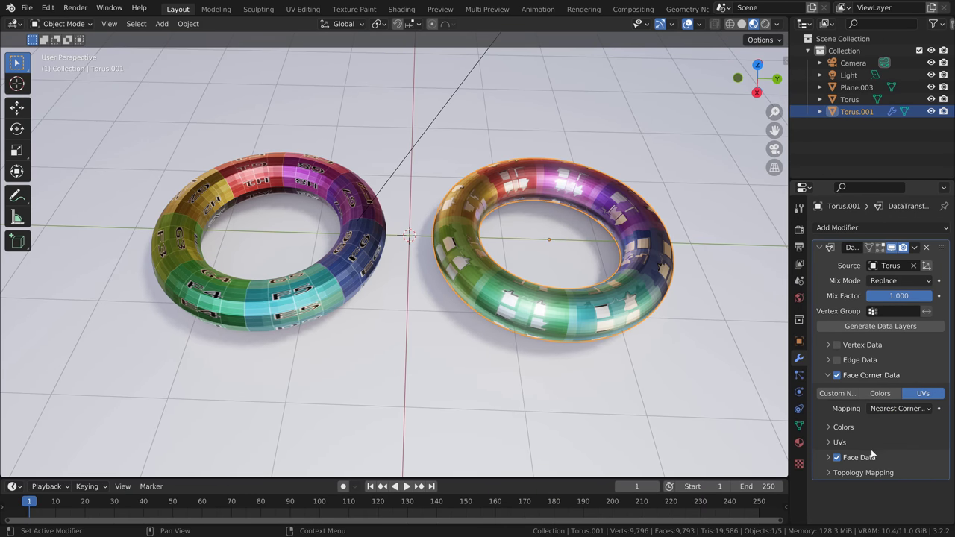
left_click(891, 407)
left_click(834, 464)
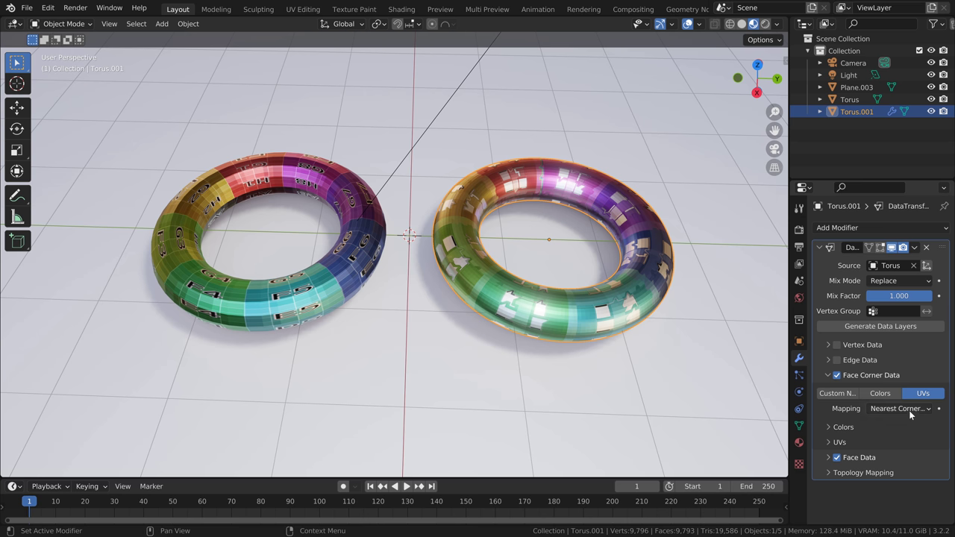
left_click(908, 410)
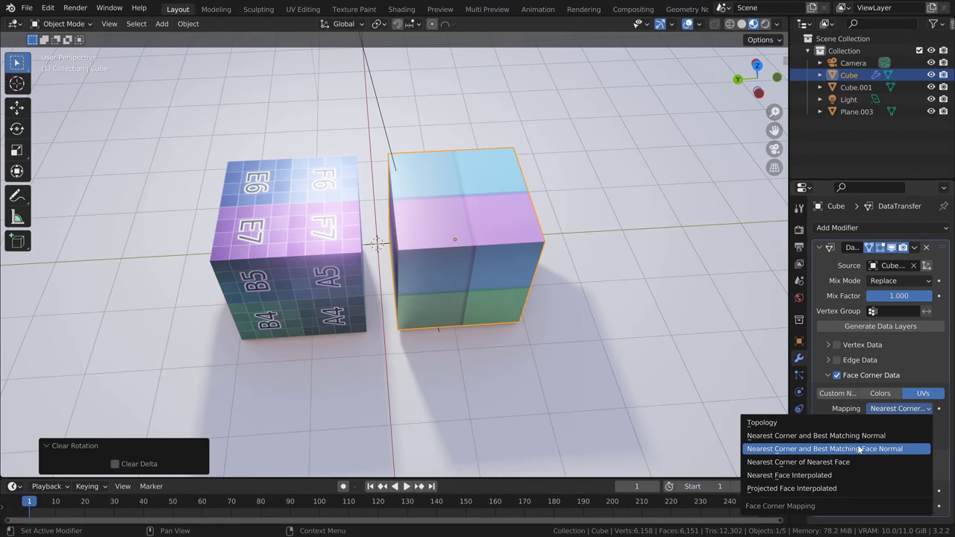
left_click(859, 450)
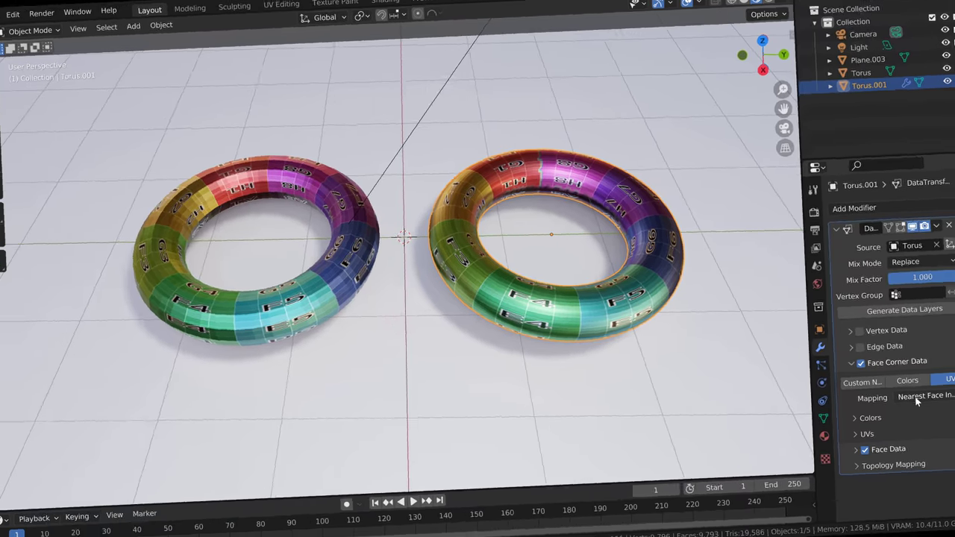
Step: Compare Projected Face Interpolated and Nearest Face Interpolated at the torus seam, keeping Projected Face Interpolated
left_click(886, 409)
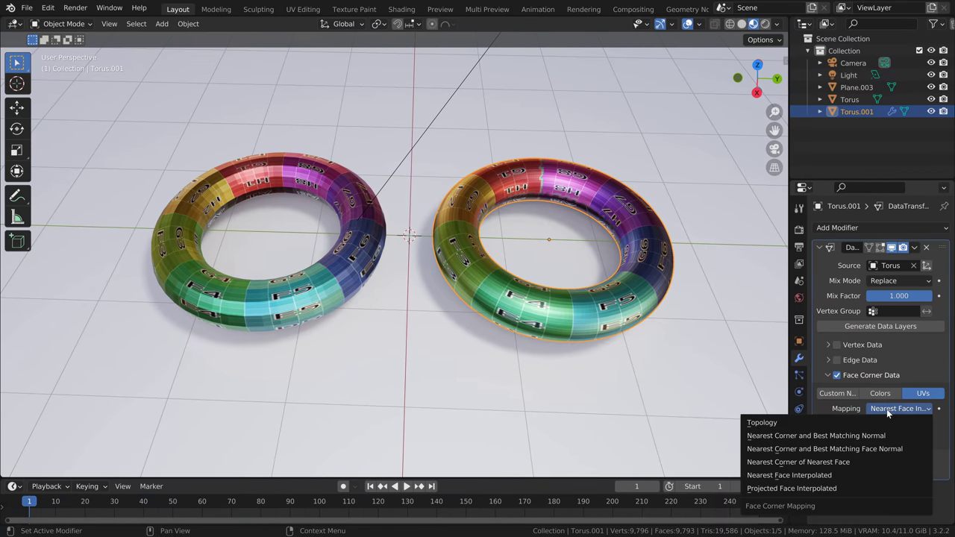
left_click(791, 487)
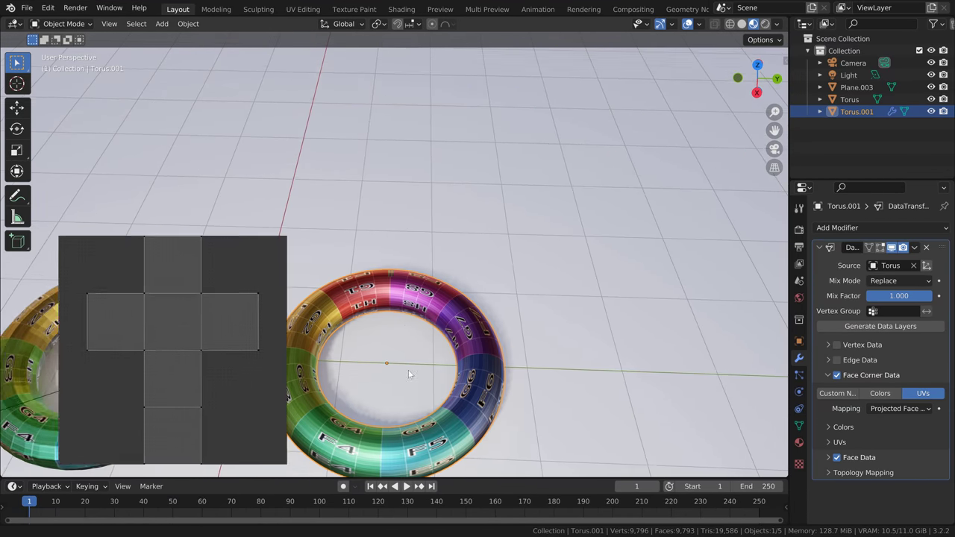
middle_click_drag(409, 374, 418, 351)
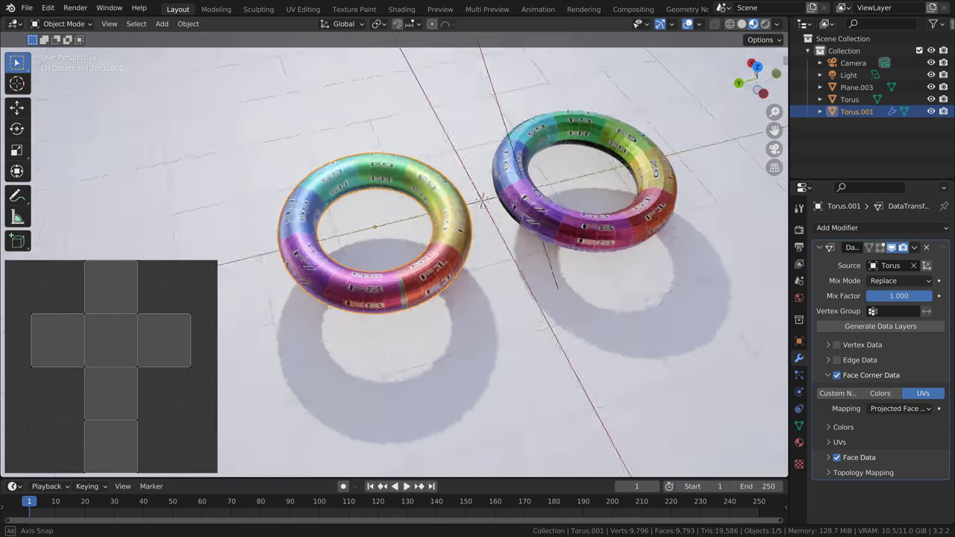
scroll(418, 351, "up", 8)
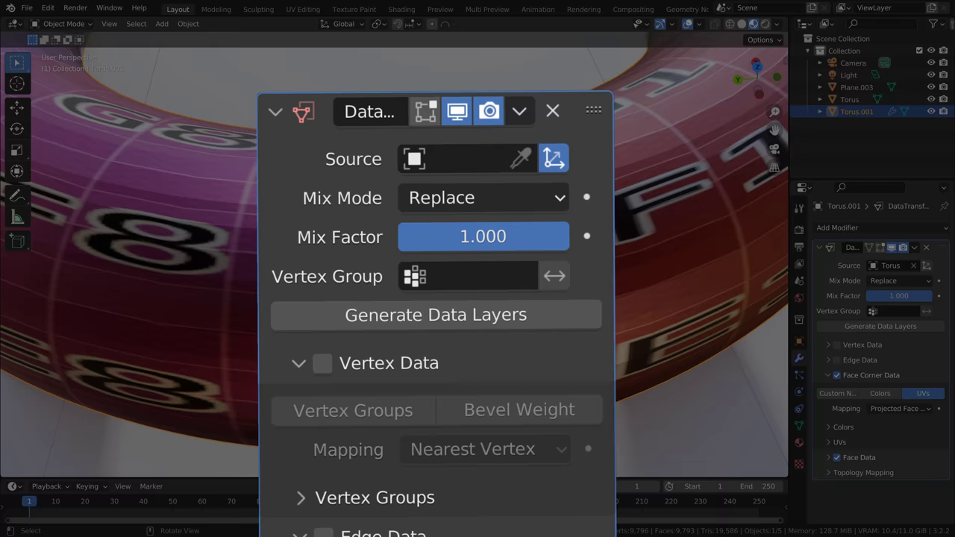
scroll(418, 351, "down", 8)
left_click(889, 403)
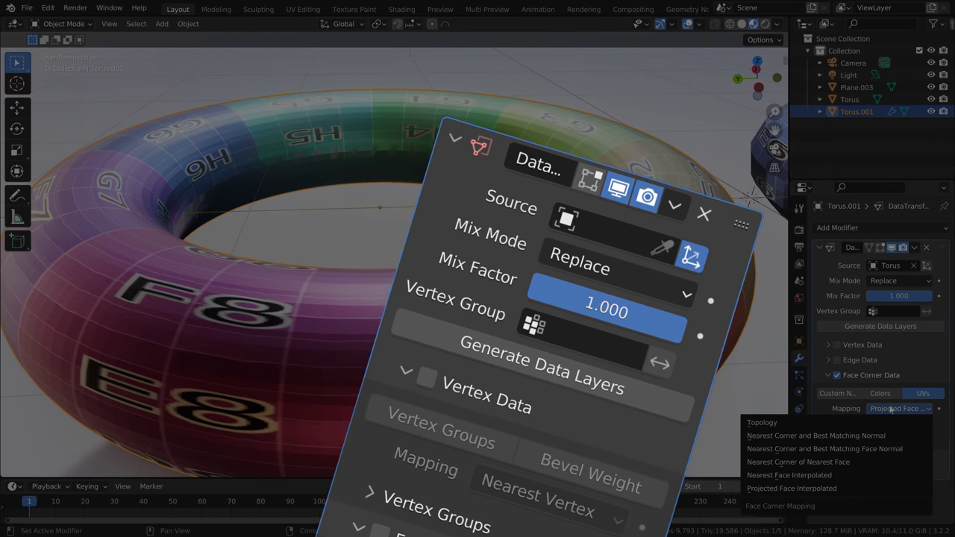
left_click(827, 472)
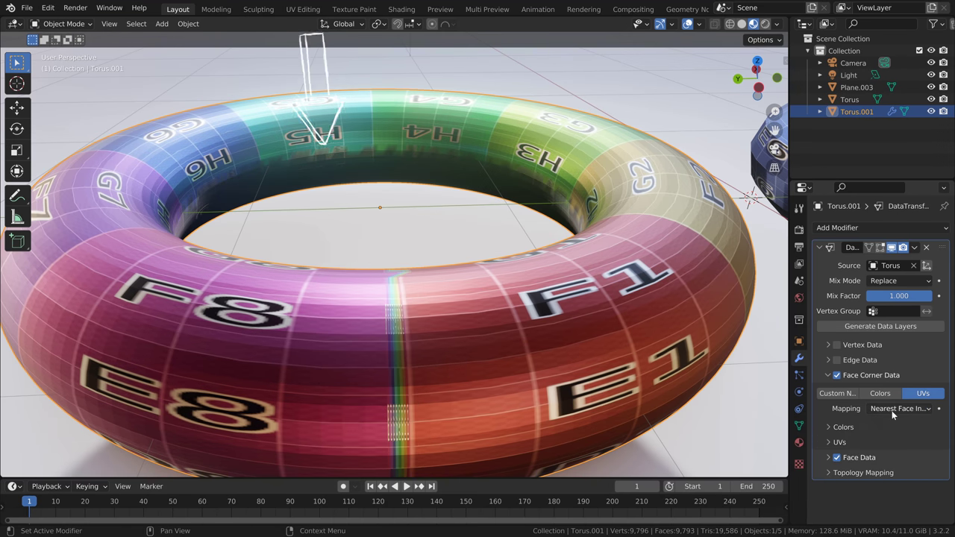
left_click(891, 409)
left_click(799, 485)
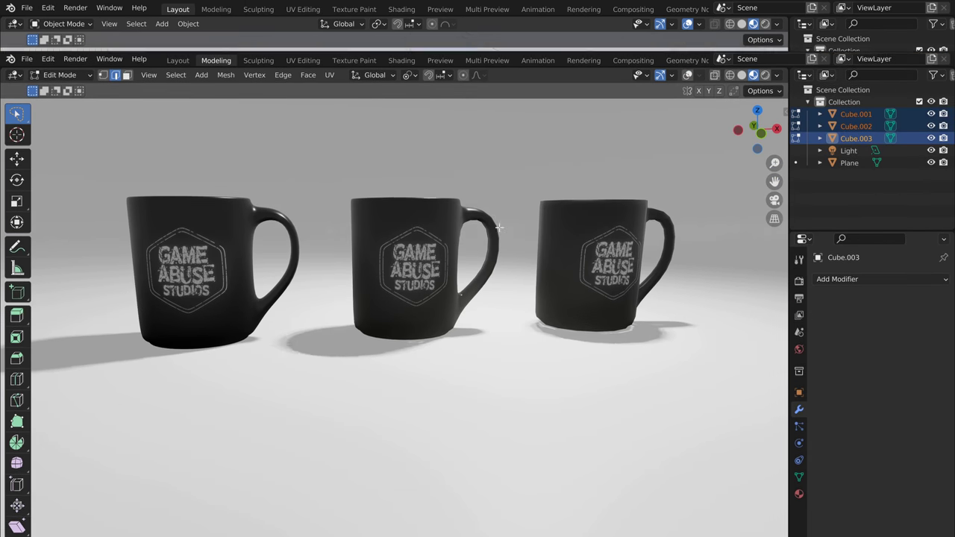
Step: View the three mugs from top view, orbit around them, then deselect the edge loops
key("KP_7")
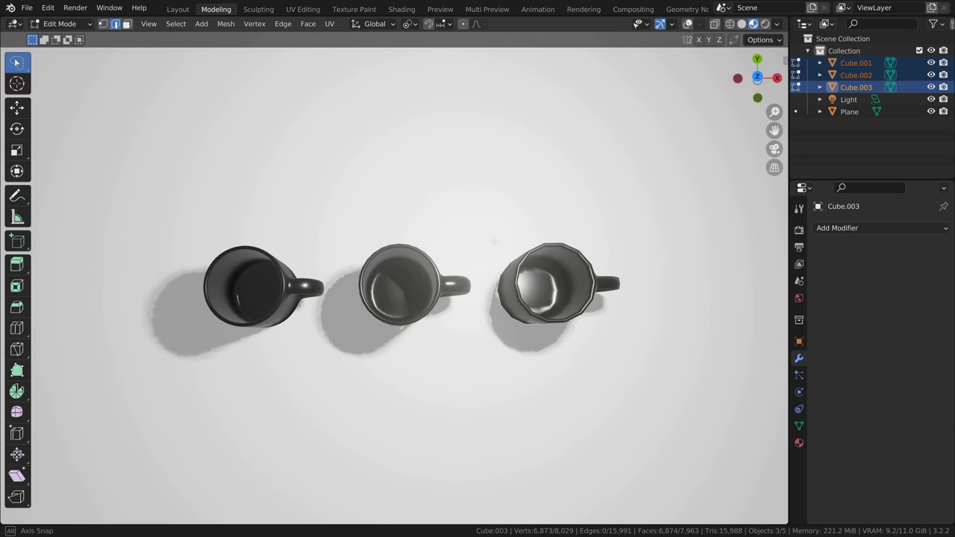
middle_click_drag(496, 150, 498, 138)
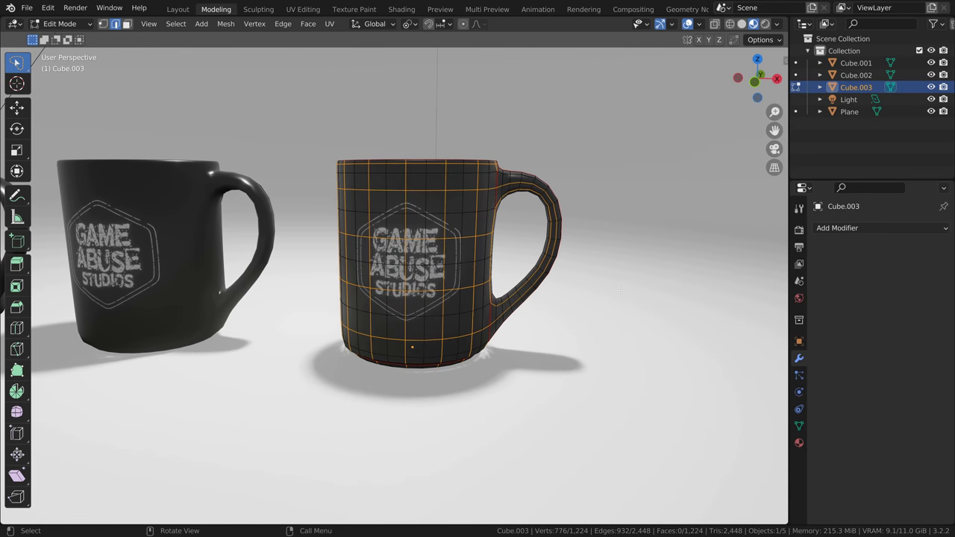
middle_click_drag(617, 291, 708, 246)
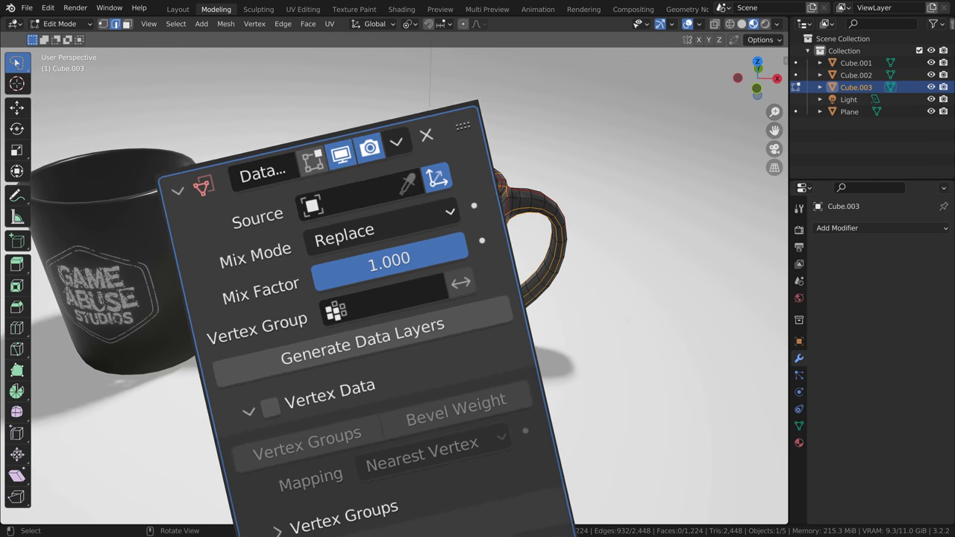
left_click(628, 323)
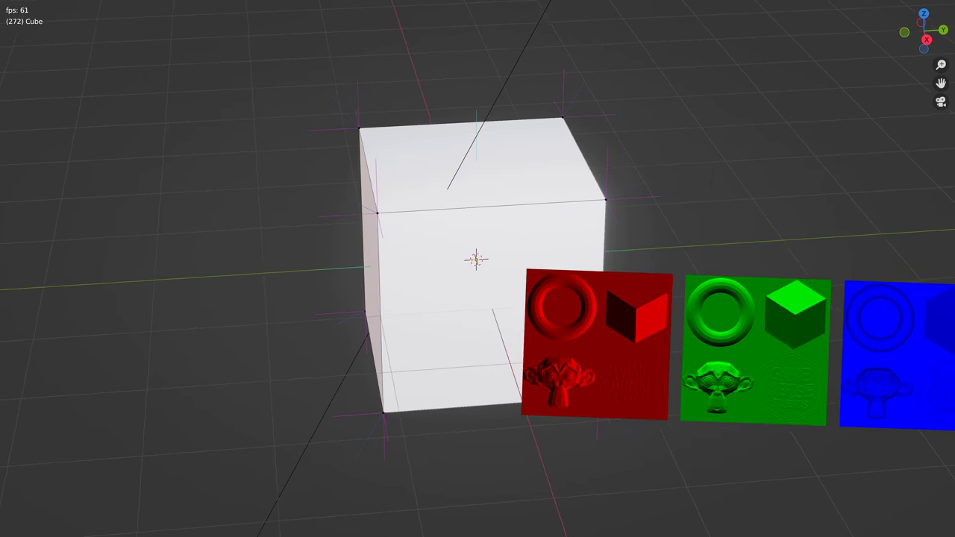
Step: Exit the maximized viewport to bring back the full Layout interface around the cube
key("ctrl+alt+space")
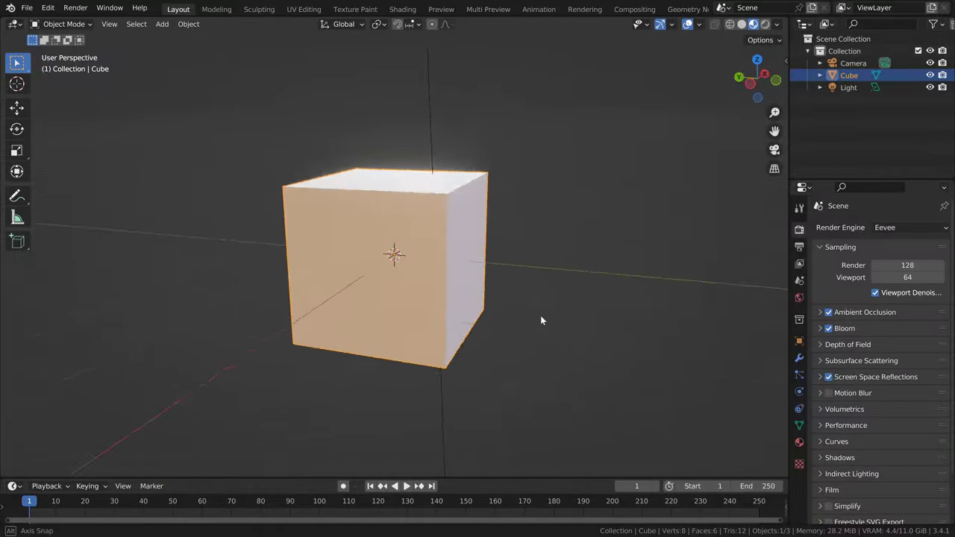
Step: Route Image Color through a Normal Map node into BSDF Normal, set Non-Color, and inspect the relief
mouse_move(669, 321)
middle_mouse_down()
mouse_move(352, 325)
mouse_move(278, 374)
mouse_move(284, 395)
mouse_move(299, 254)
mouse_move(491, 279)
middle_mouse_up()
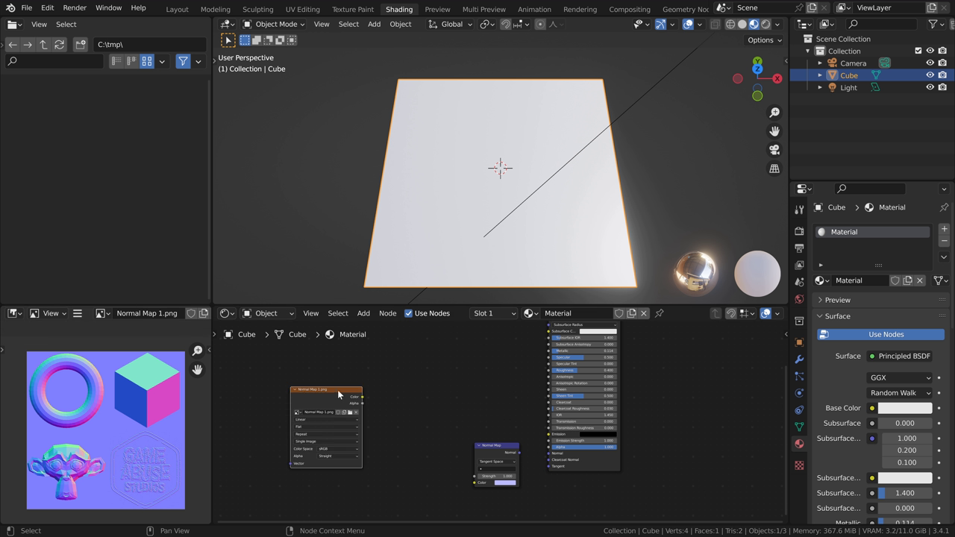
left_click_drag(476, 480, 475, 482)
left_click_drag(518, 452, 549, 454)
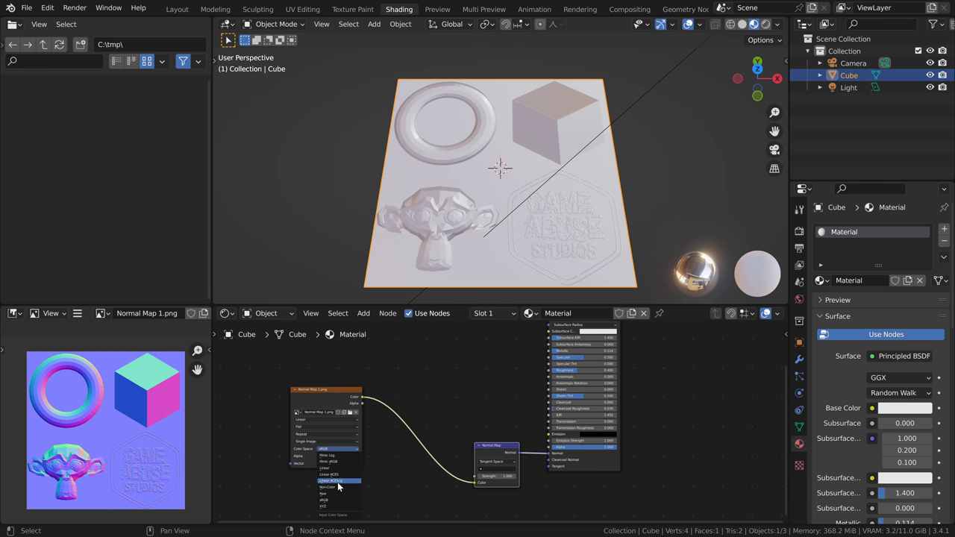
left_click(344, 487)
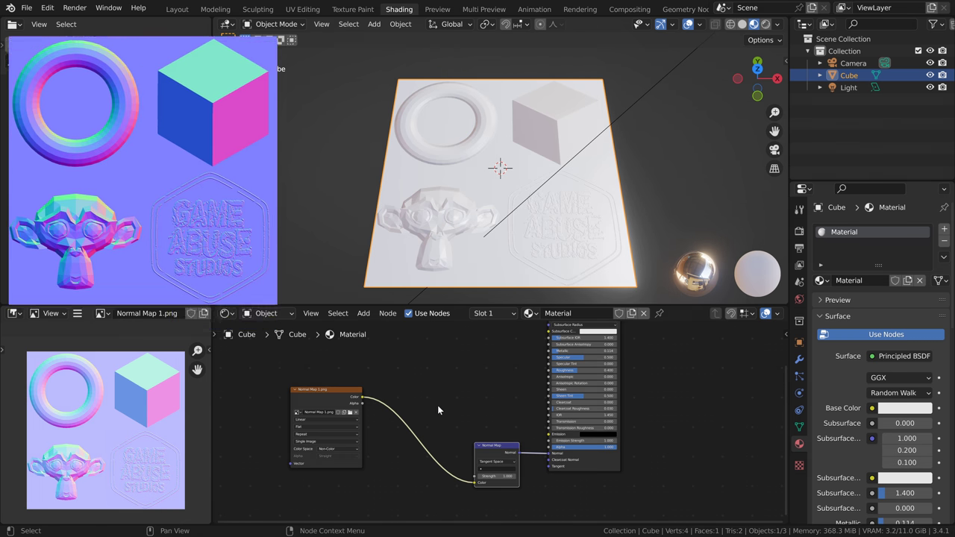
scroll(495, 213, "up", 6)
scroll(494, 213, "down", 4)
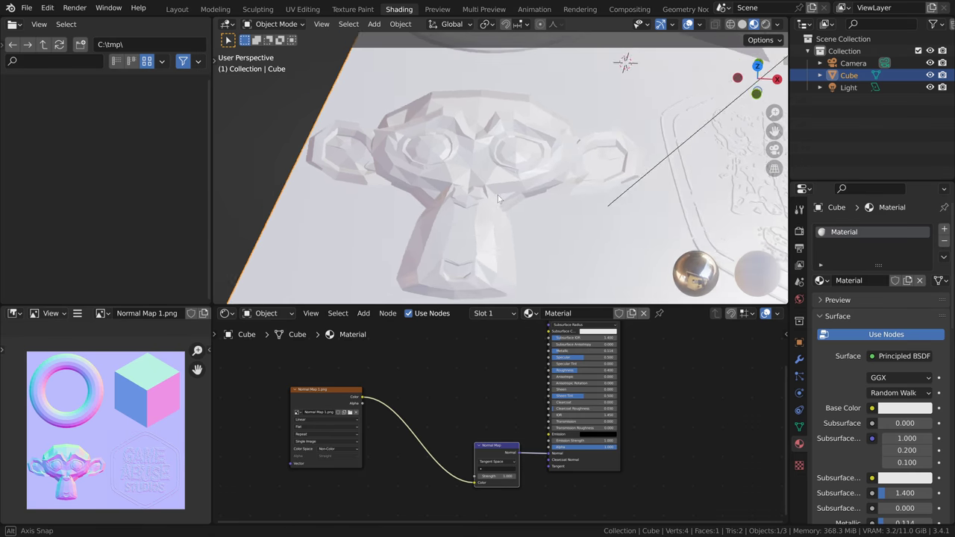
middle_click_drag(498, 195, 458, 180)
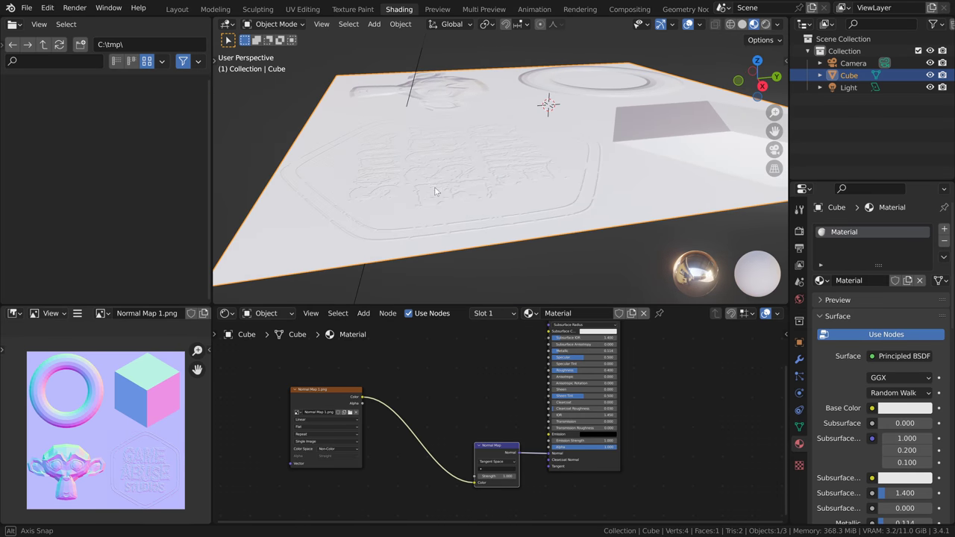
scroll(459, 181, "up", 5)
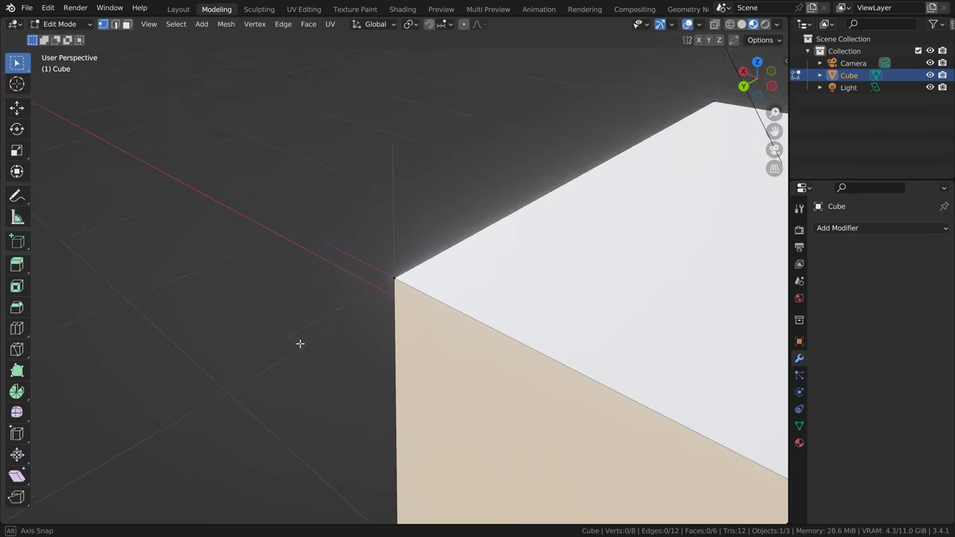
middle_click_drag(300, 343, 560, 353)
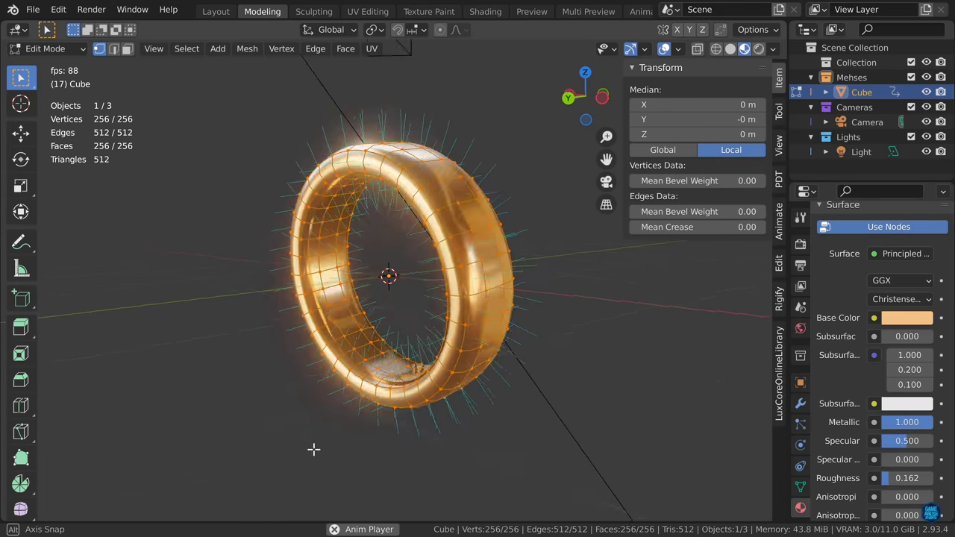
Step: Orbit around the animated gold ring to watch its displayed vertex normals
middle_click_drag(542, 443, 508, 434)
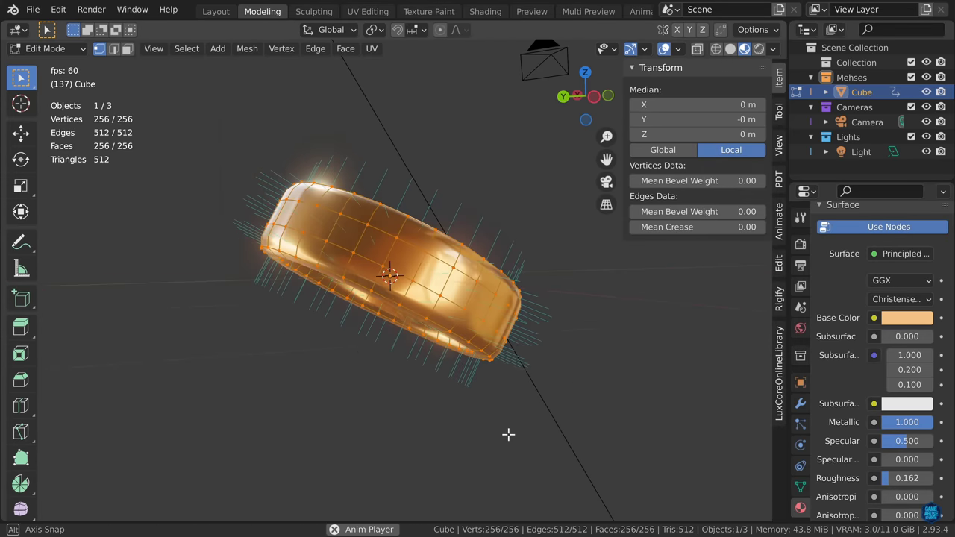
middle_click_drag(583, 442, 369, 435)
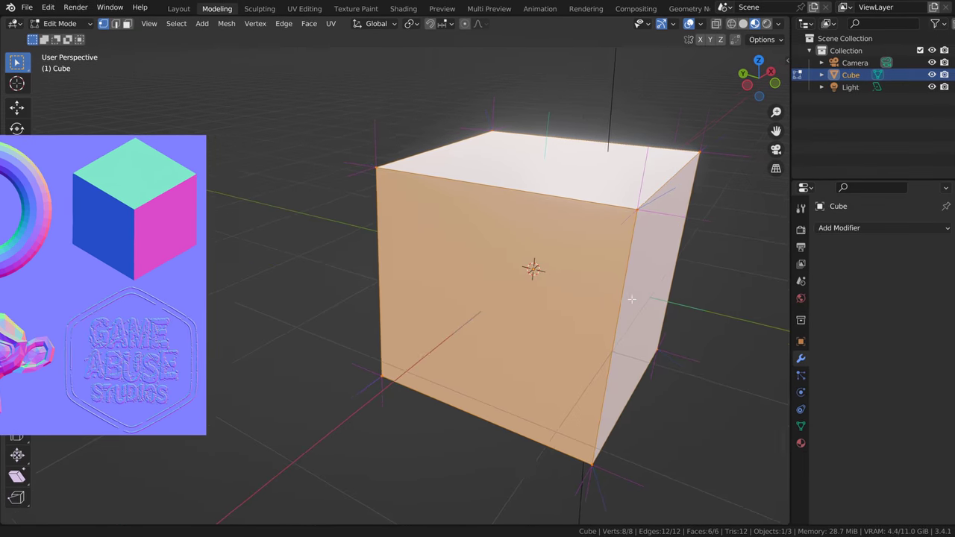
Step: Add a new cube mesh and orbit around it to view its faces
middle_click_drag(531, 266, 501, 341)
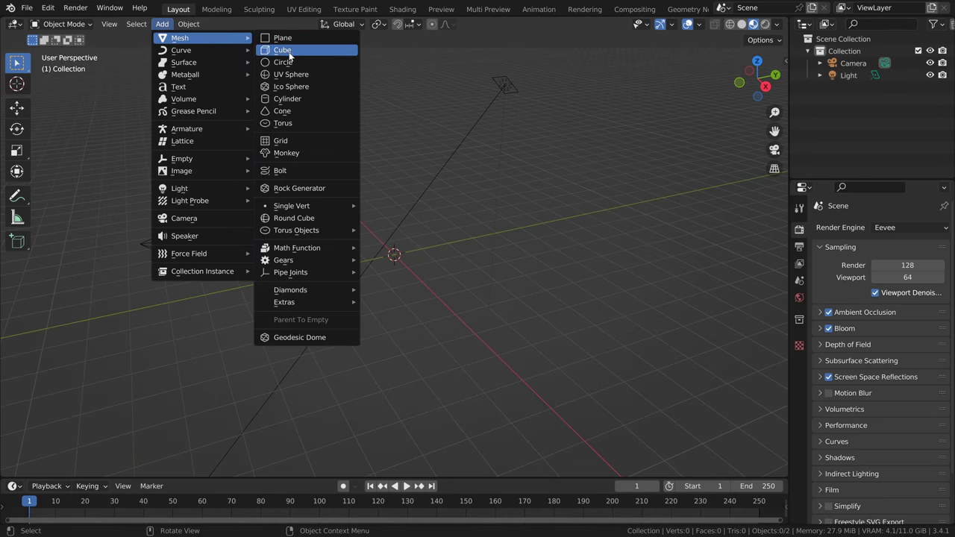
left_click(289, 51)
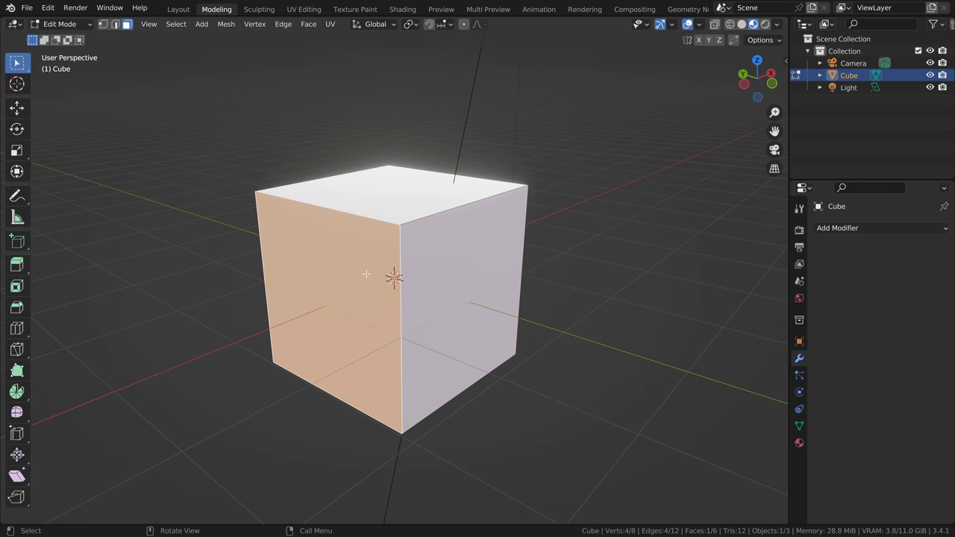
middle_click_drag(237, 290, 388, 292)
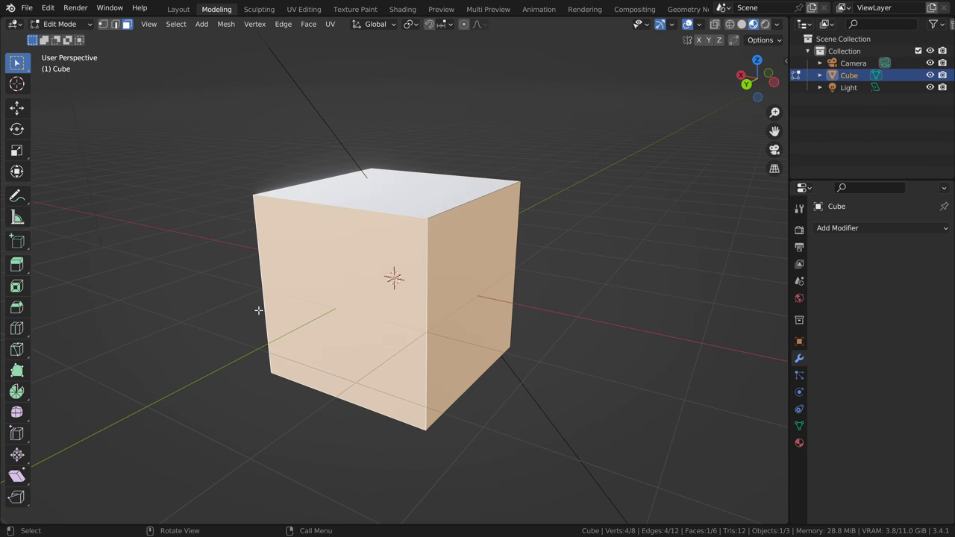
middle_click_drag(258, 310, 395, 302)
middle_click_drag(594, 306, 418, 312)
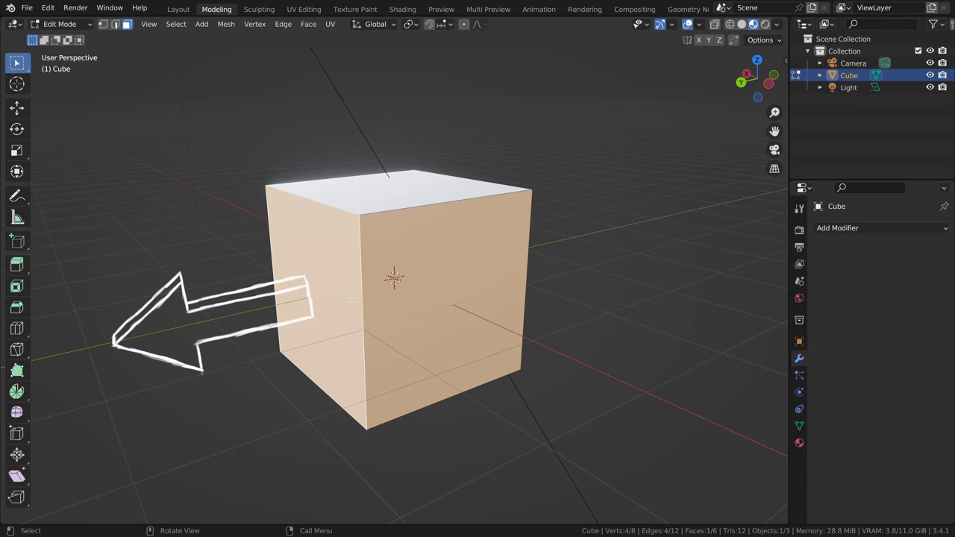
Step: Rotate the selected faces, then bring up the Viewport Overlays down to the Normals options
key("r")
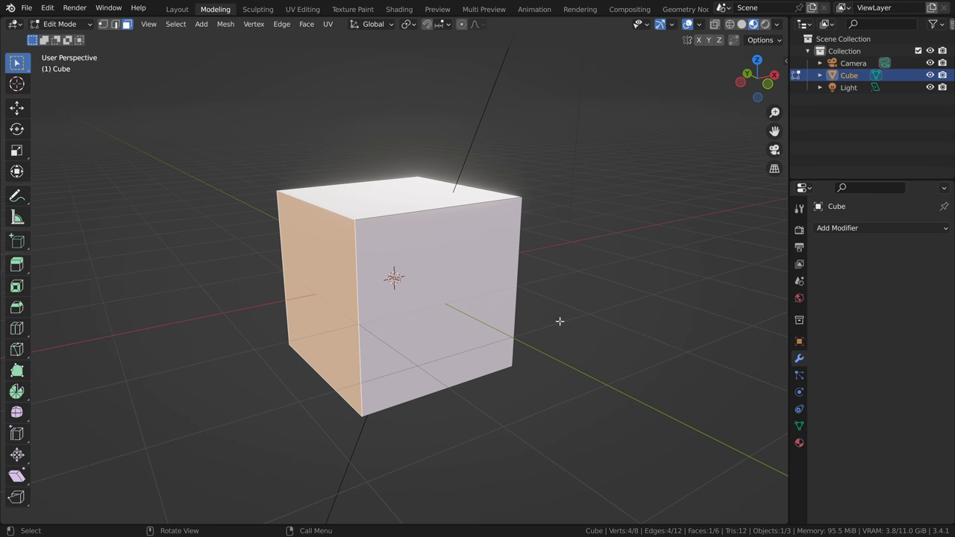
left_click(699, 24)
scroll(680, 414, "down", 2)
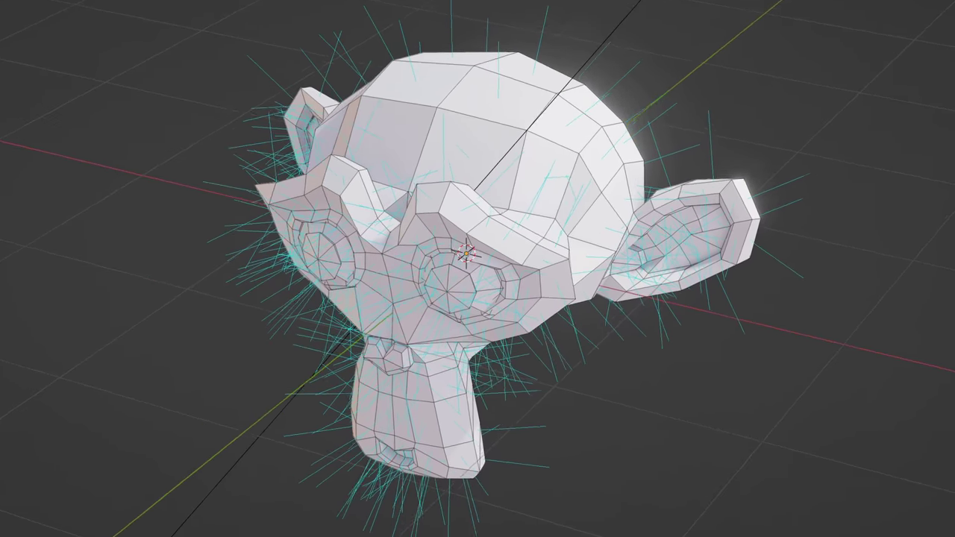
Step: Return to Object Mode and apply Shade Smooth to Suzanne
key("Tab")
right_click(523, 272)
left_click(522, 273)
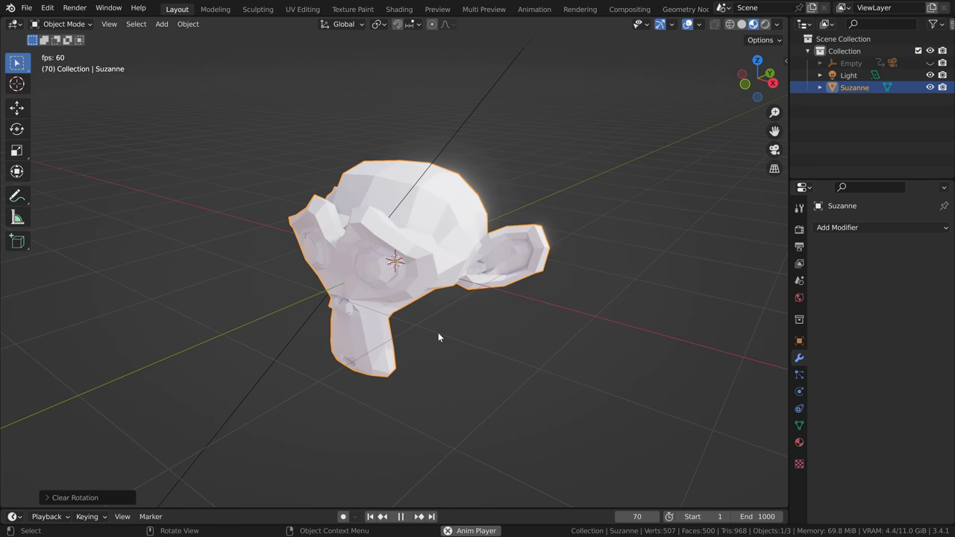
right_click(436, 268)
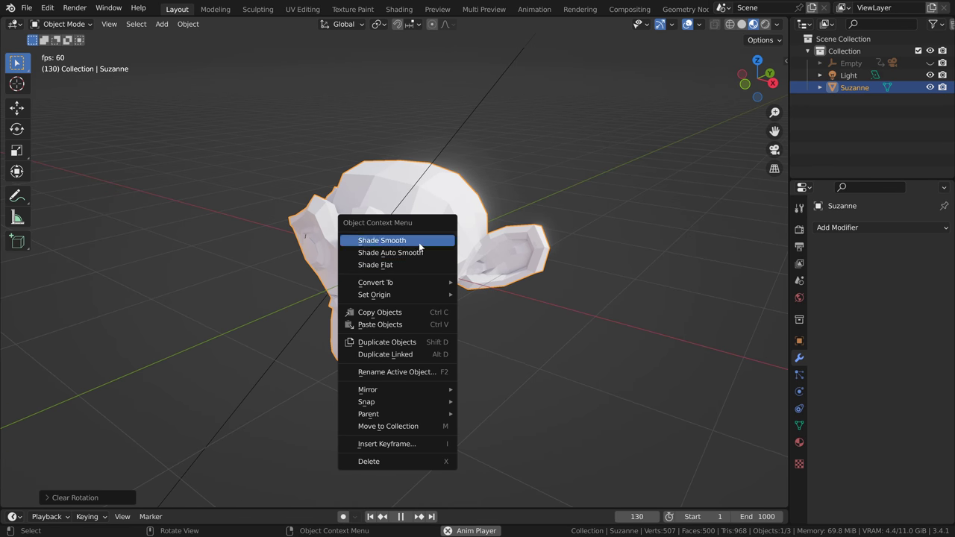
left_click(418, 240)
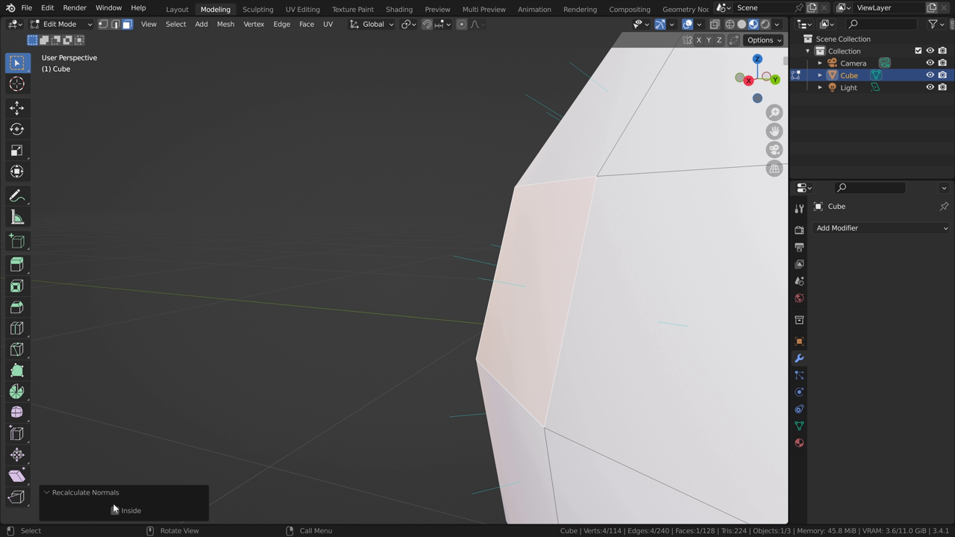
Step: Tick Inside so the normals point inward, inspect Suzanne, and shade it smooth again
left_click(115, 511)
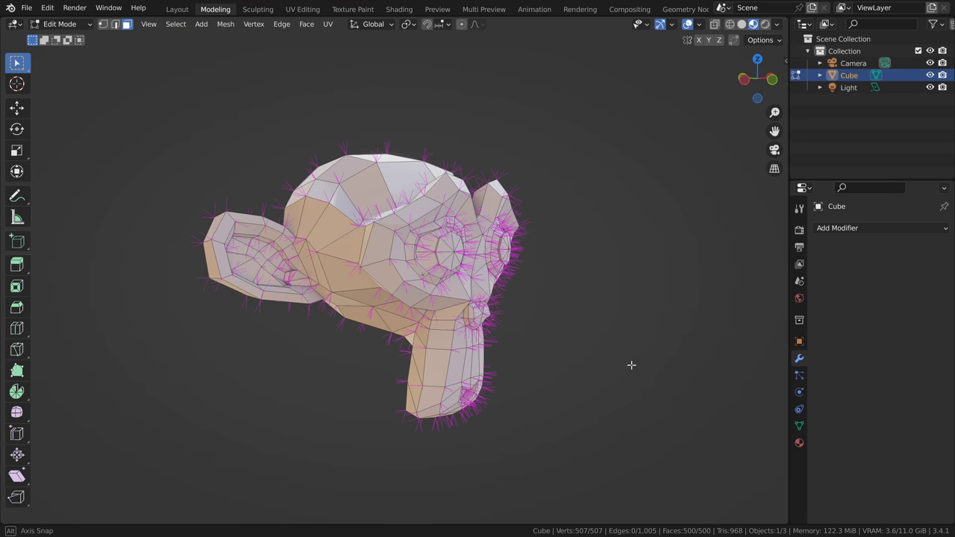
mouse_move(631, 365)
middle_mouse_down()
mouse_move(448, 363)
mouse_move(631, 370)
middle_mouse_up()
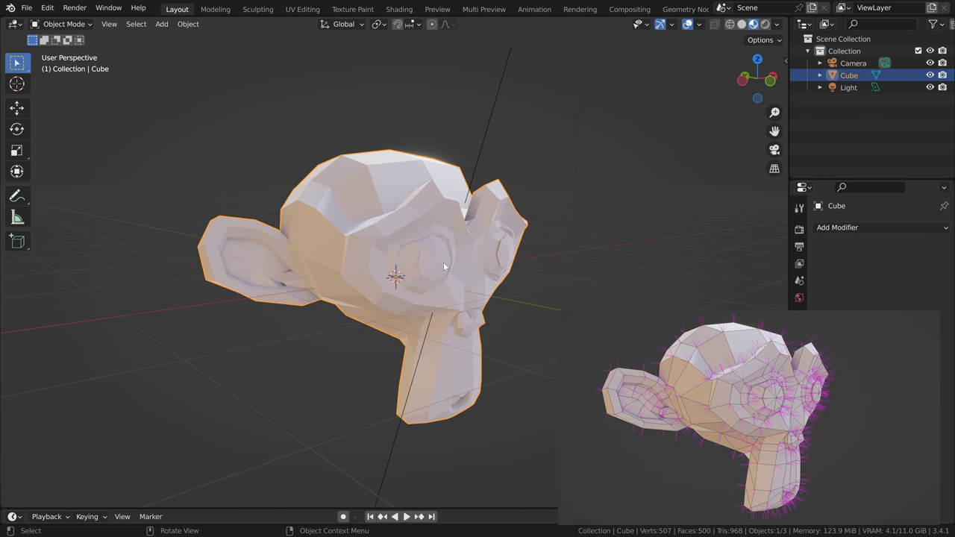
right_click(443, 262)
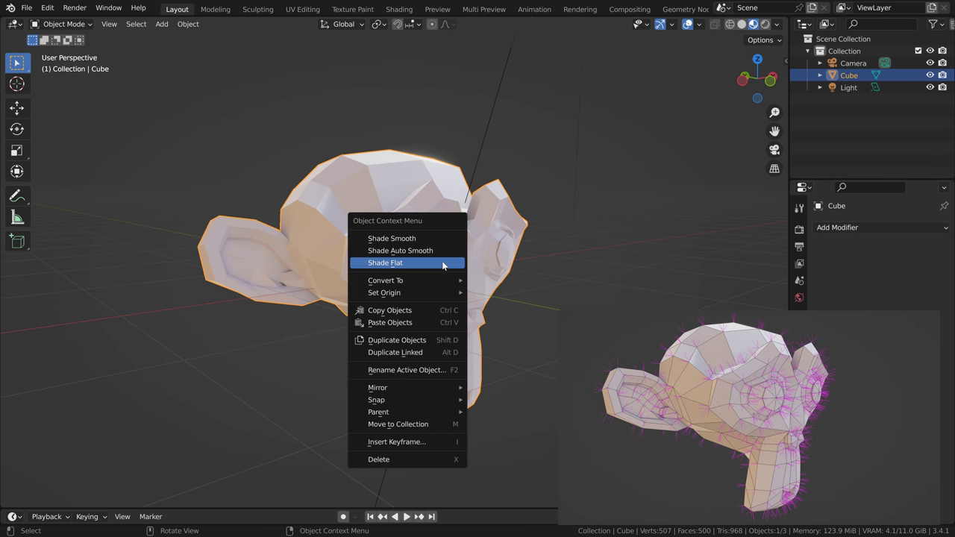
left_click(411, 240)
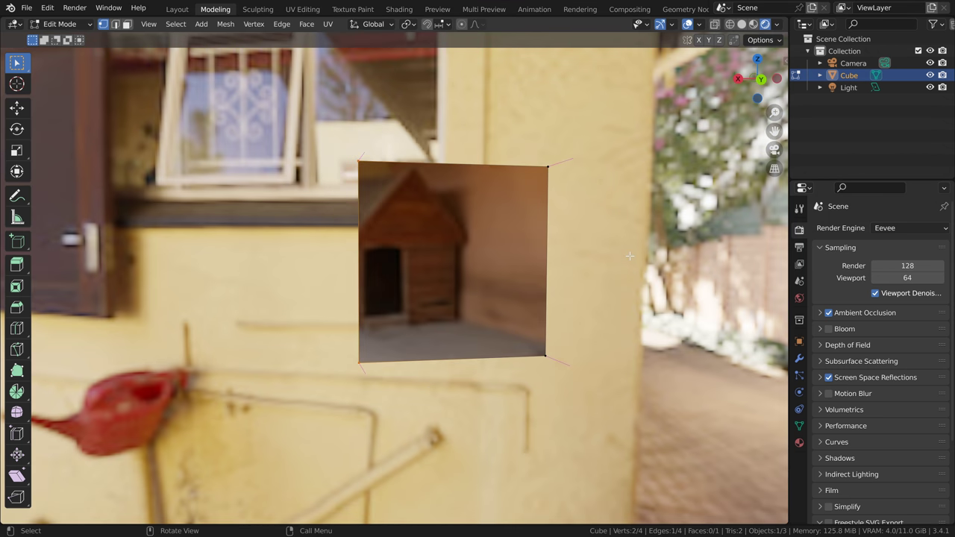
Step: Inspect the plane's modifiers and orbit close around the faceted sphere's faces
key("z")
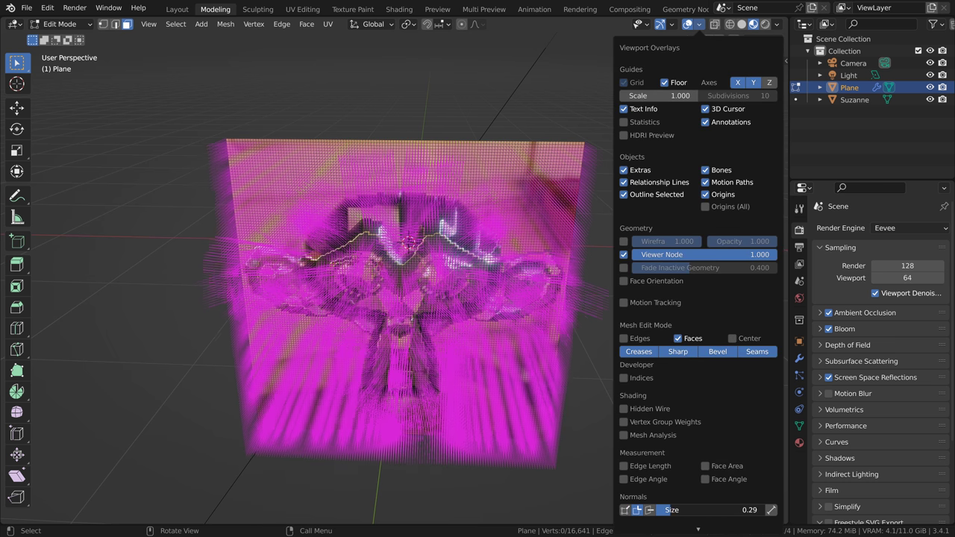
key("Escape")
middle_click_drag(681, 410, 611, 410)
left_click(799, 358)
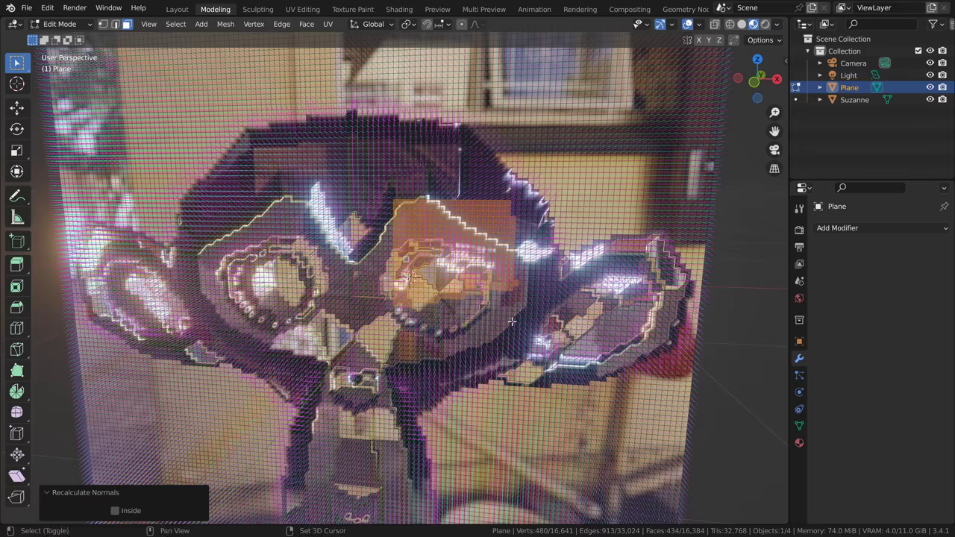
middle_click_drag(512, 321, 529, 336)
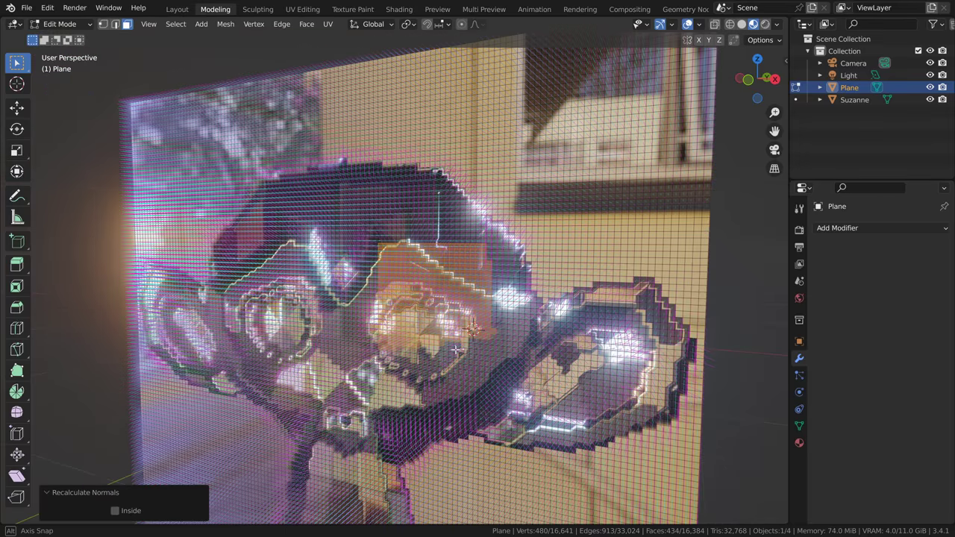
scroll(537, 350, "up", 5)
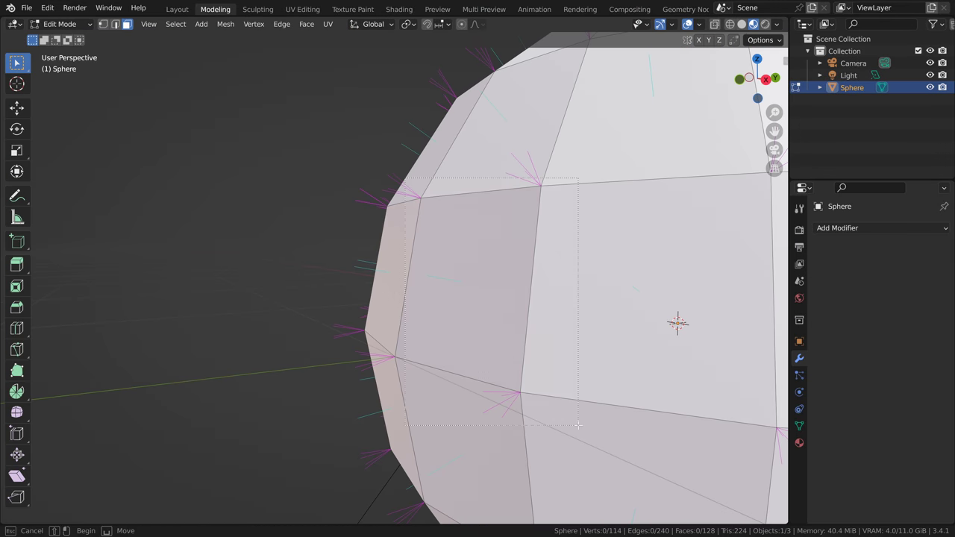
middle_click_drag(429, 388, 338, 375)
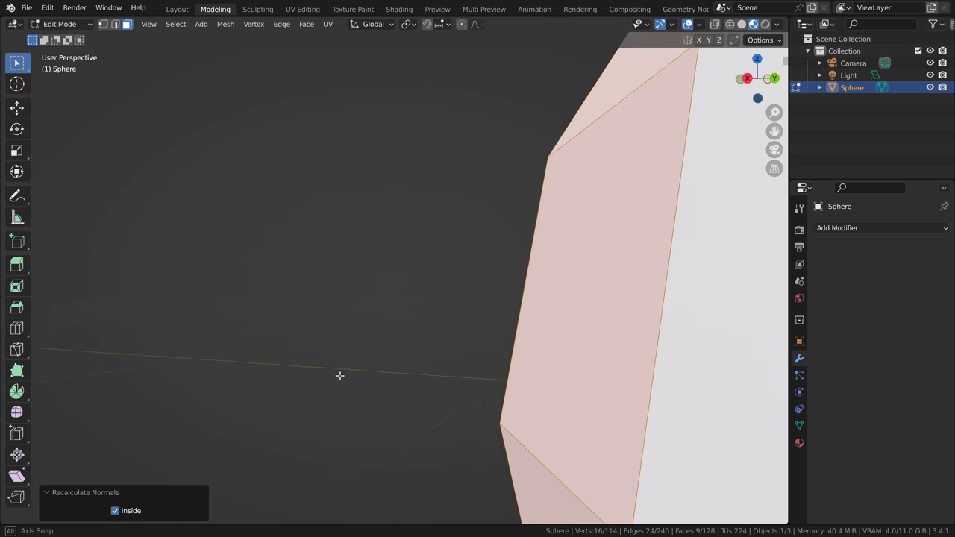
scroll(277, 380, "up", 5)
middle_click_drag(277, 380, 458, 359)
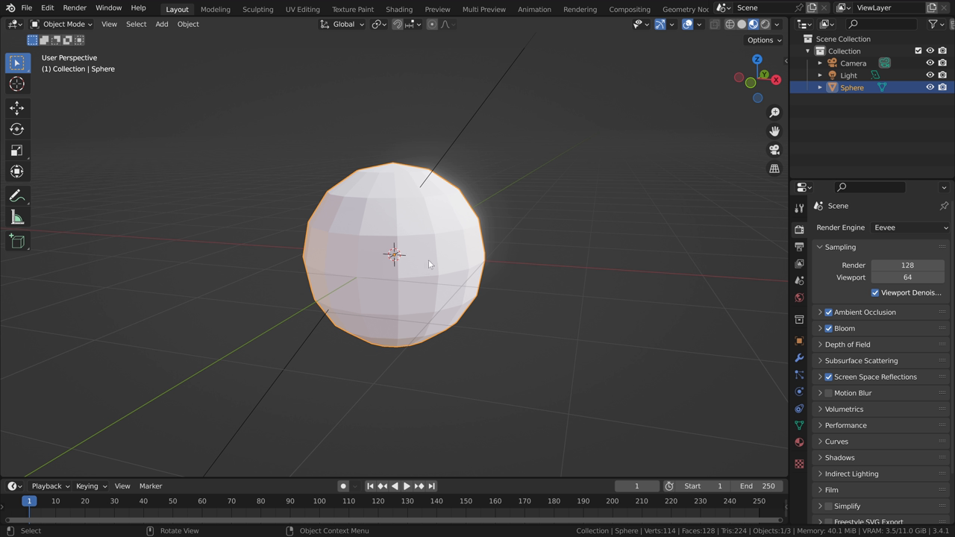
Step: Shade the sphere smooth and enable Backface Culling in its material settings
right_click(427, 258)
left_click(402, 234)
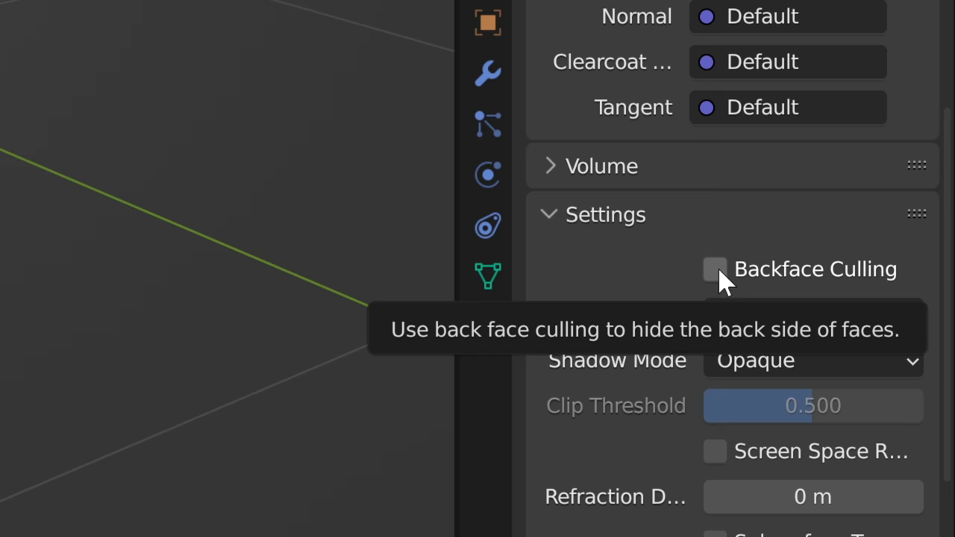
left_click(875, 423)
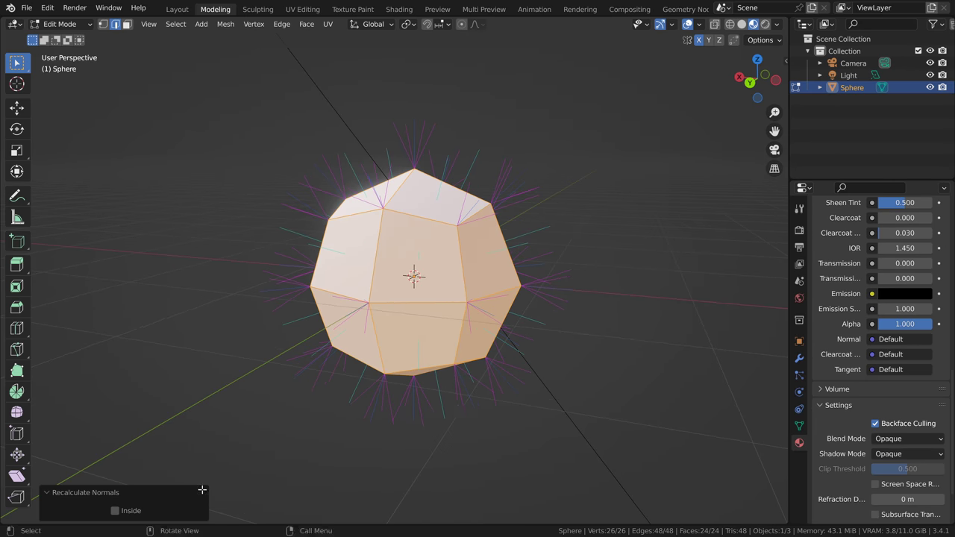
Step: Toggle Inside on and off to flip the sphere's normals inward and back outward
left_click(115, 515)
middle_click_drag(179, 433, 298, 424)
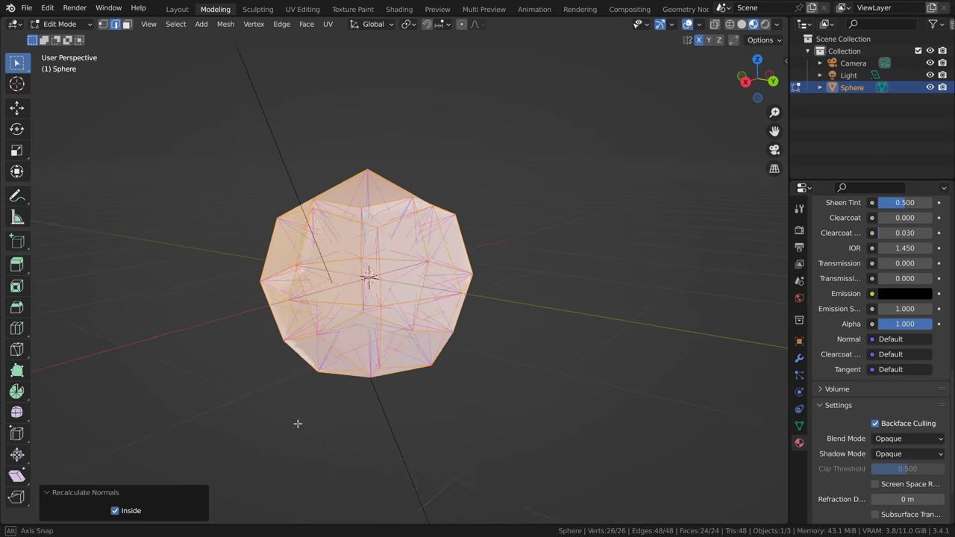
left_click(117, 513)
left_click(116, 511)
left_click(116, 511)
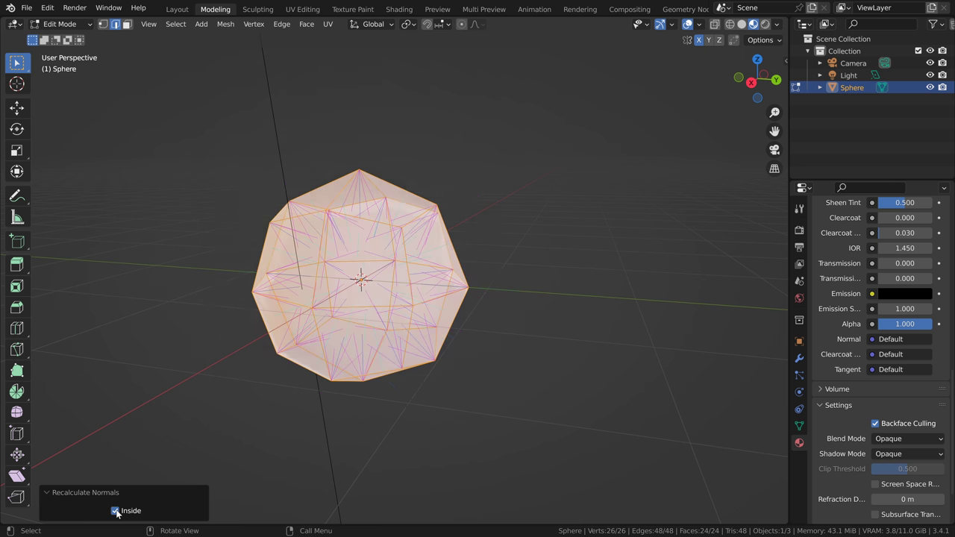
left_click(115, 511)
middle_click_drag(463, 460, 537, 403)
Step: Rotate the selected faces, then deselect all vertices and orbit around the sphere
key("r")
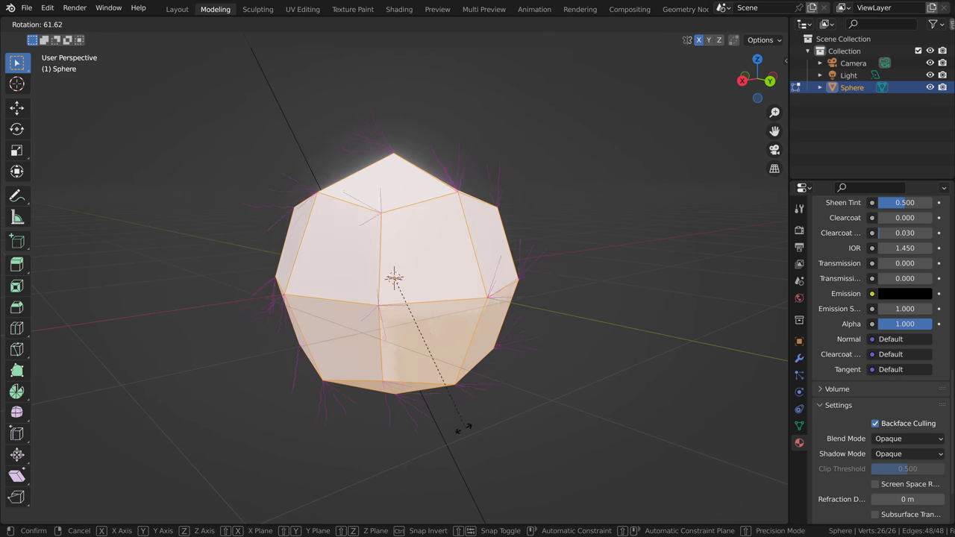
left_click(343, 164)
key("alt+a")
scroll(296, 407, "down", 3)
middle_click_drag(296, 408, 525, 427)
scroll(525, 429, "up", 3)
Step: Recalculate the sphere's normals with Shift+N, ticking Inside on then off again
key("shift+n")
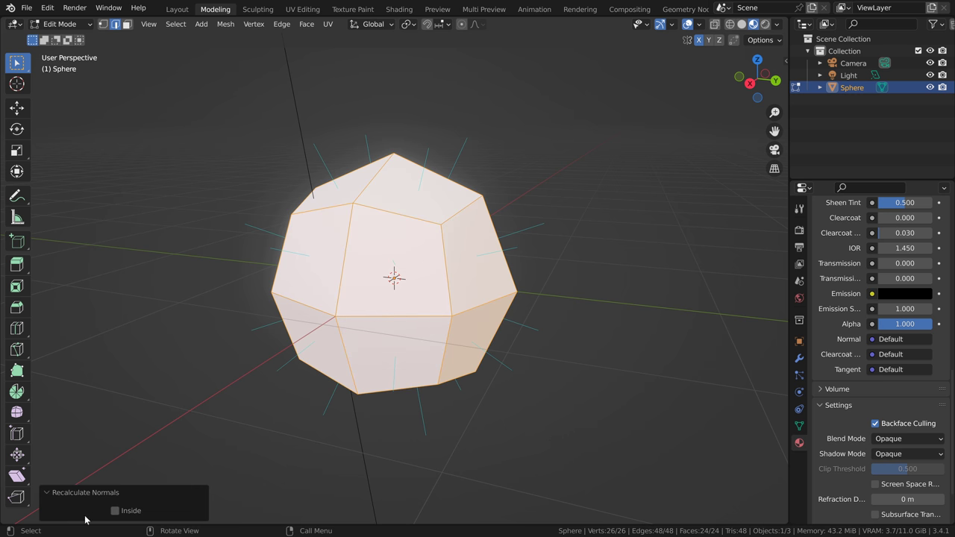
left_click(115, 510)
left_click(115, 511)
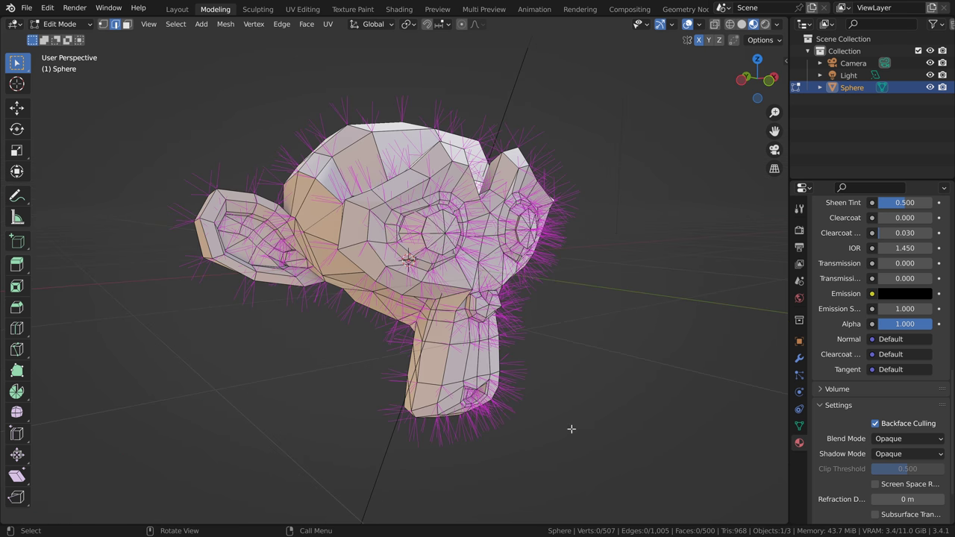
mouse_move(571, 428)
middle_mouse_down()
mouse_move(625, 428)
mouse_move(386, 432)
mouse_move(568, 427)
middle_mouse_up()
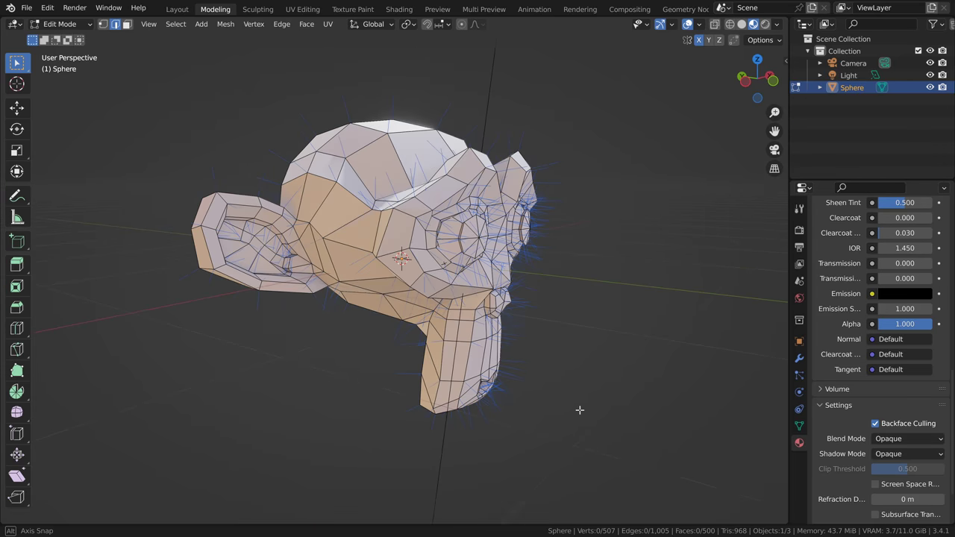
Step: Turn Suzanne to face front, select it, and apply Shade Smooth
middle_click_drag(580, 409, 496, 405)
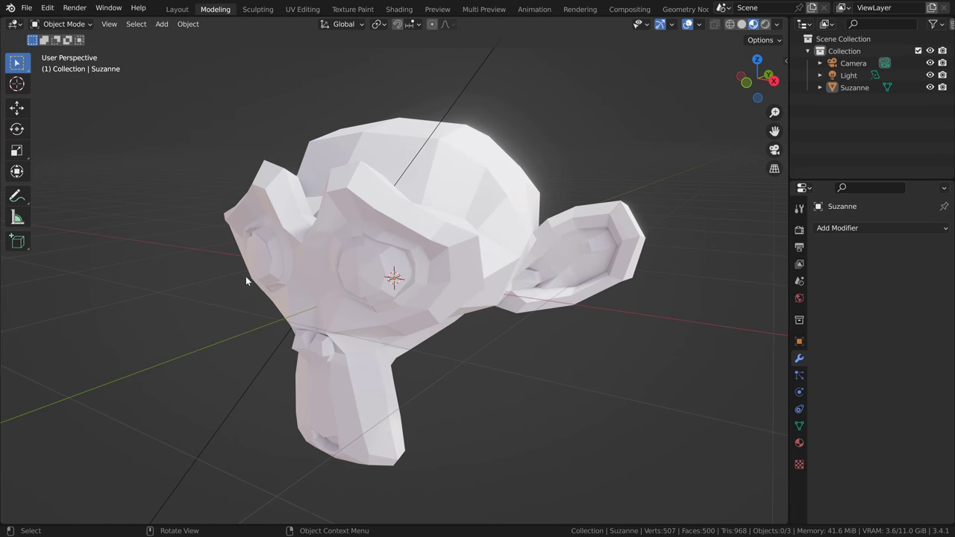
left_click(263, 265)
right_click(263, 265)
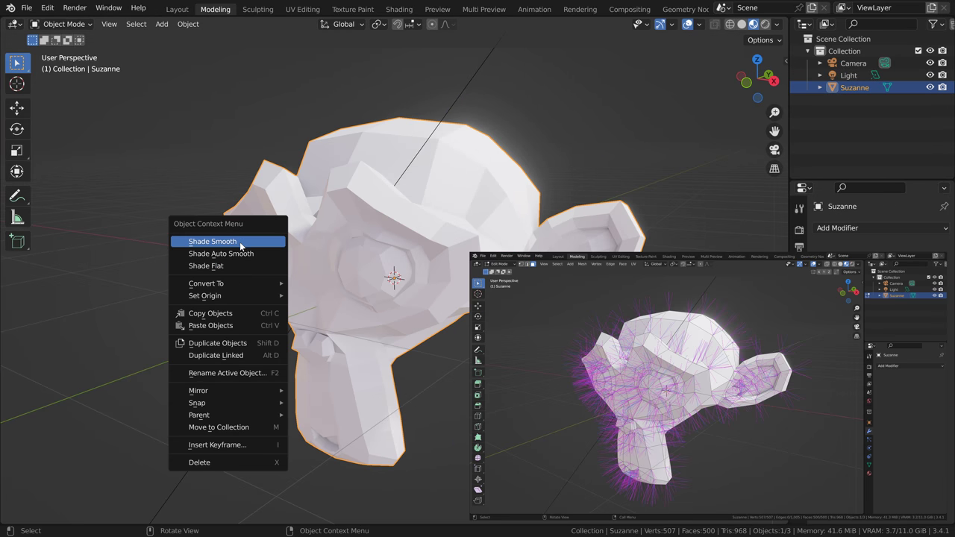
left_click(223, 243)
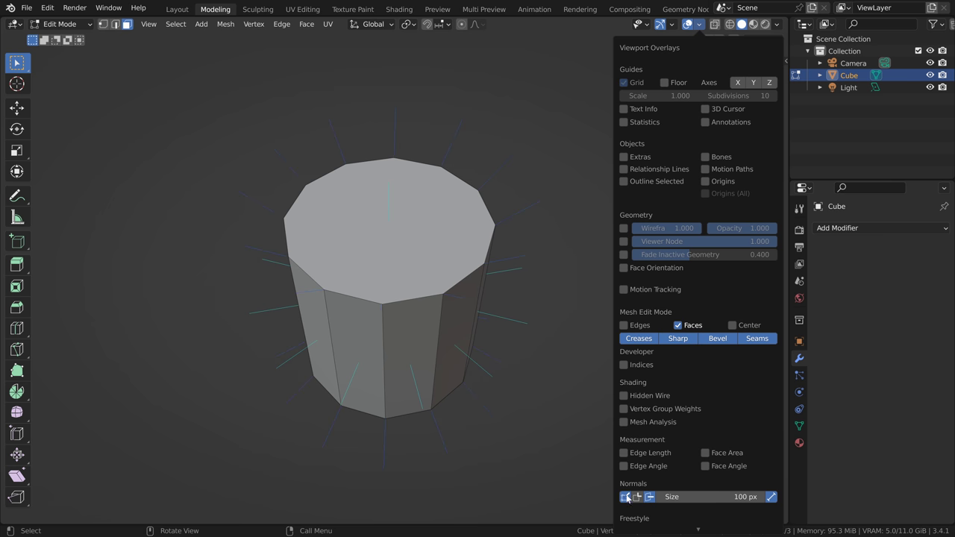
Step: In top view, set the DataTransfer Mix Factor to 1.000 on the cylinder and the ring
key("KP_7")
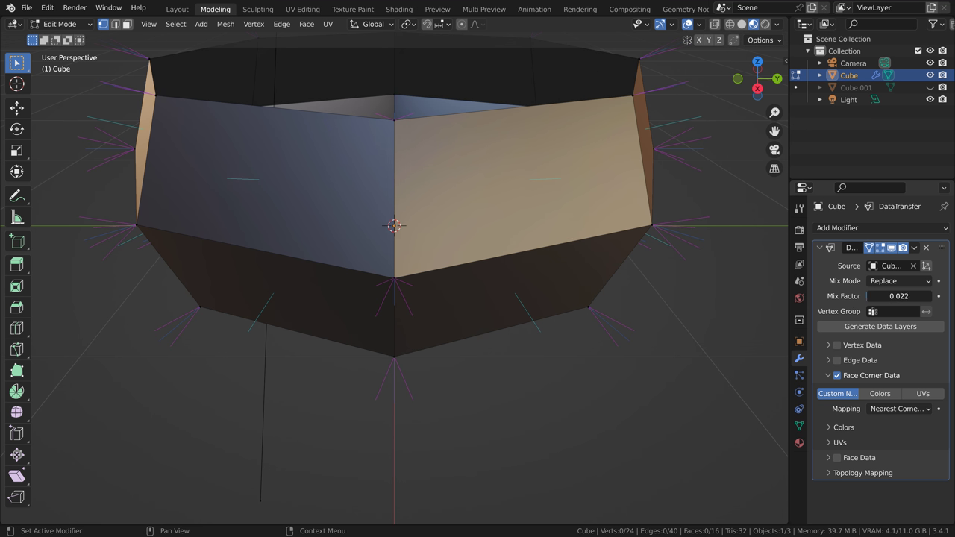
left_click_drag(899, 296, 932, 299)
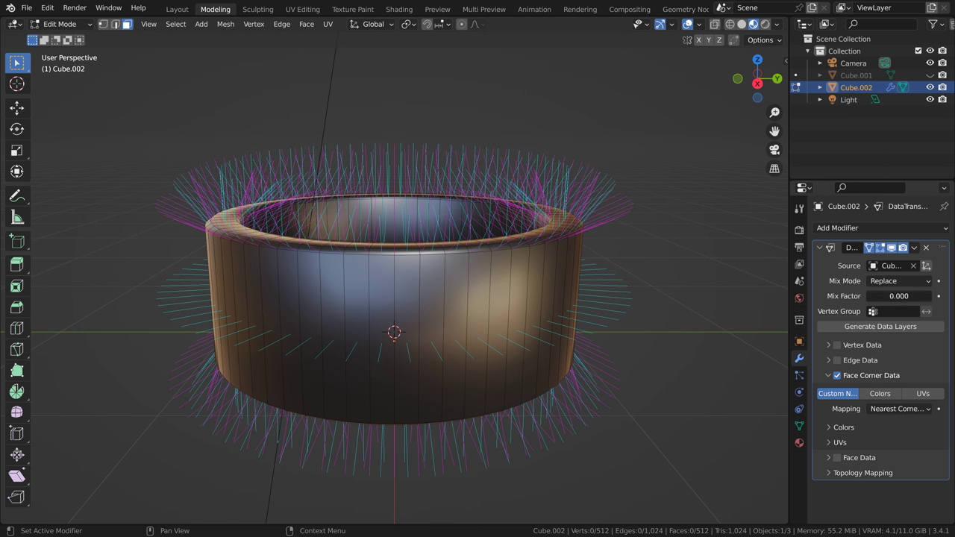
left_click_drag(873, 296, 933, 298)
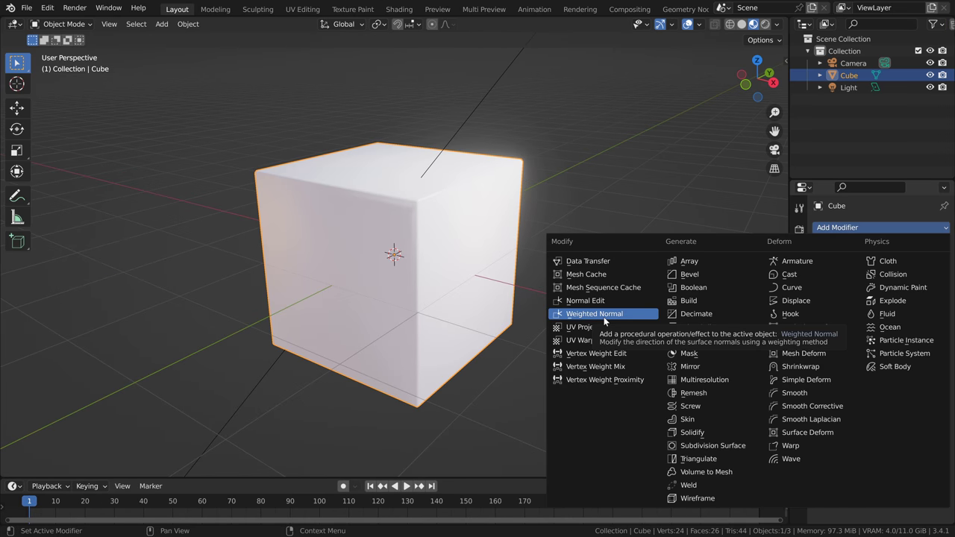
Step: Add a Weighted Normal modifier to the ring and set its Weight to 100
left_click(604, 317)
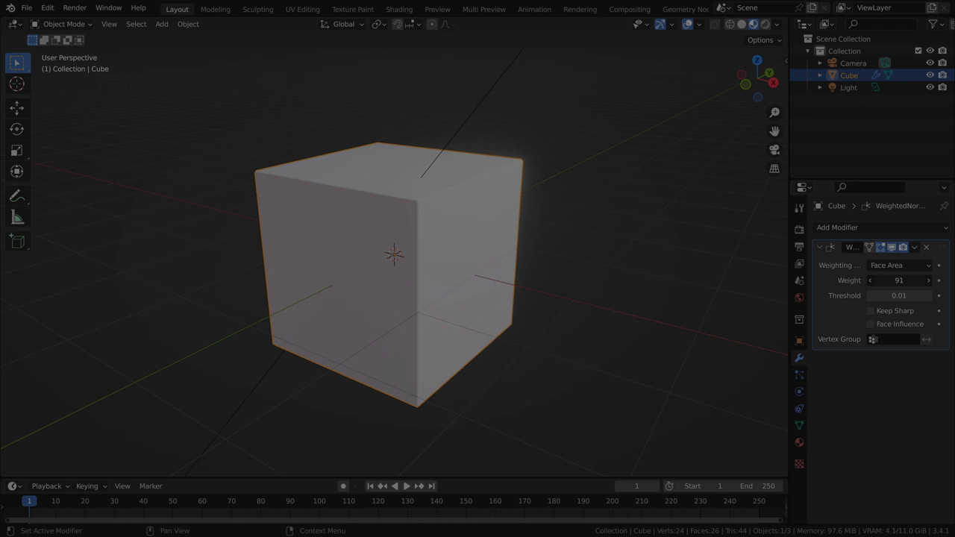
left_click(813, 229)
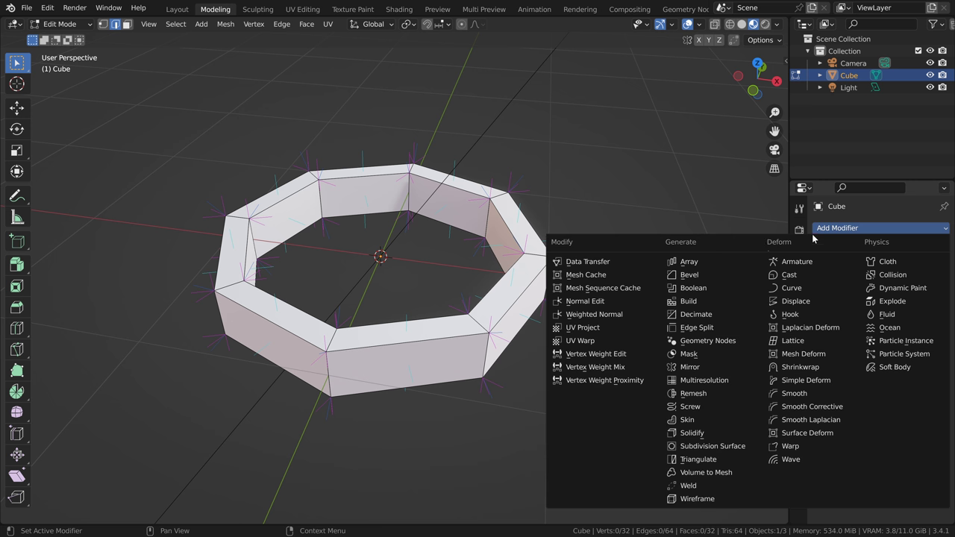
left_click(609, 314)
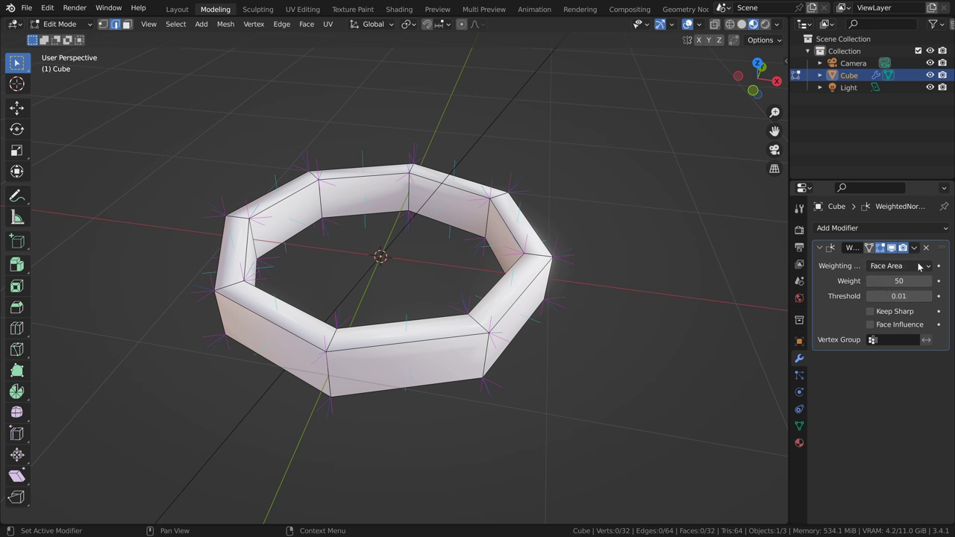
mouse_move(884, 281)
left_mouse_down()
mouse_move(925, 281)
mouse_move(858, 282)
mouse_move(925, 282)
left_mouse_up()
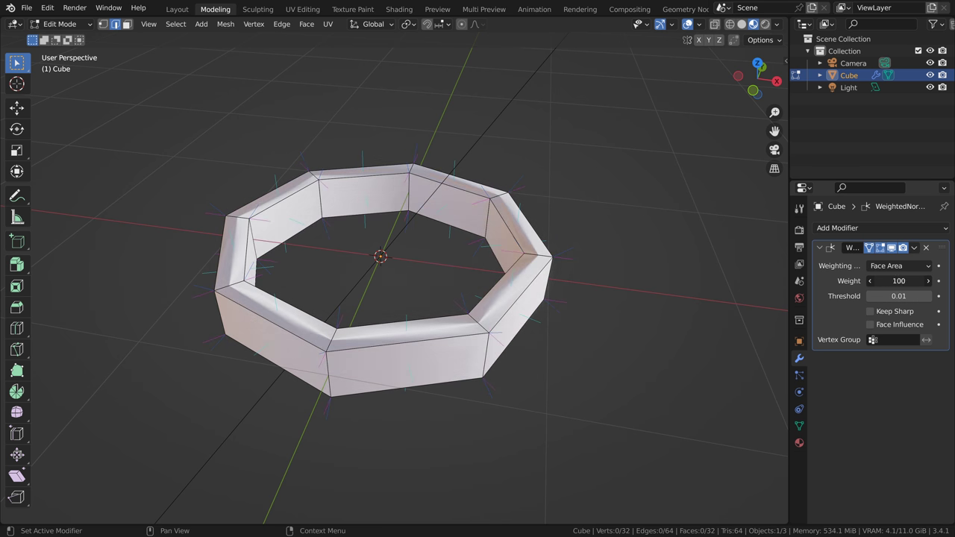
middle_click_drag(622, 348, 545, 334)
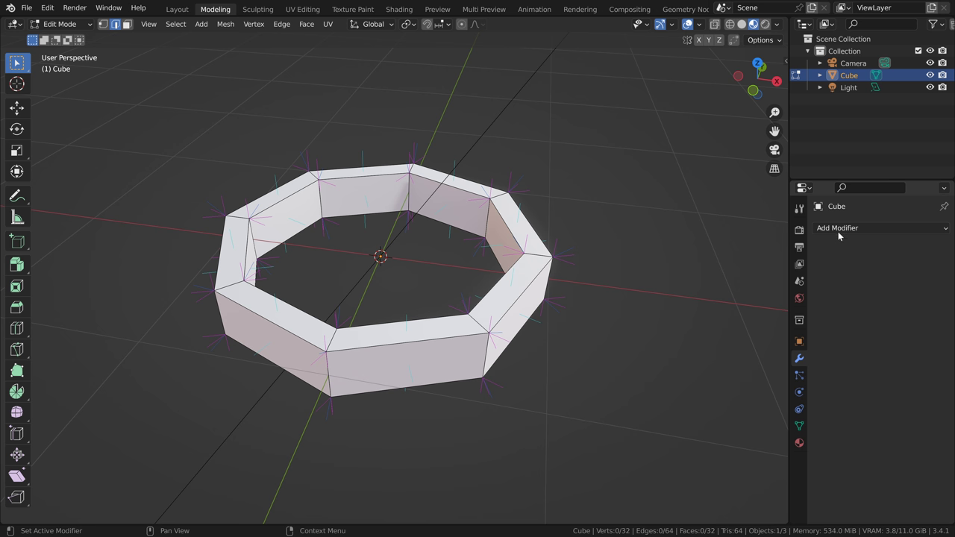
Step: Add another Weighted Normal modifier, raising Weight from 50 to 100, then lowering it
left_click(837, 228)
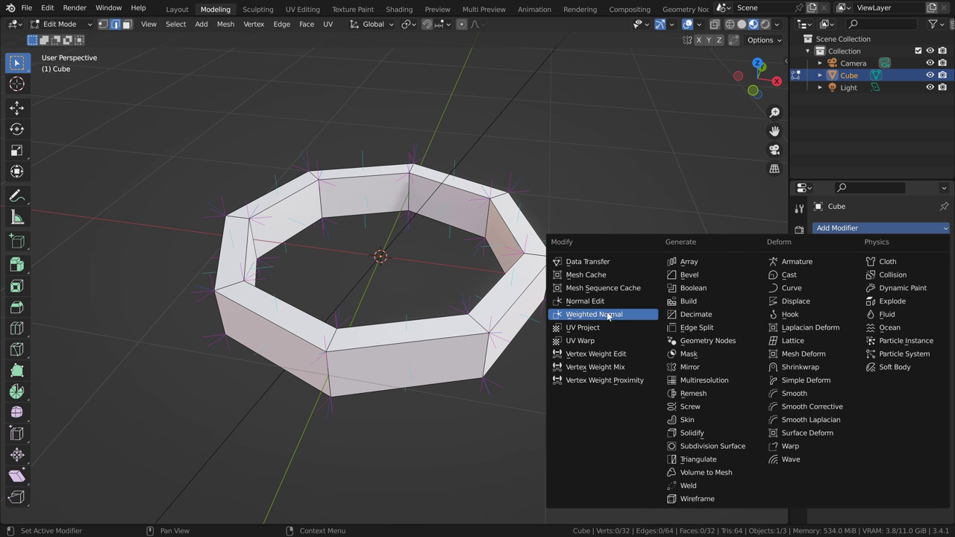
left_click(608, 316)
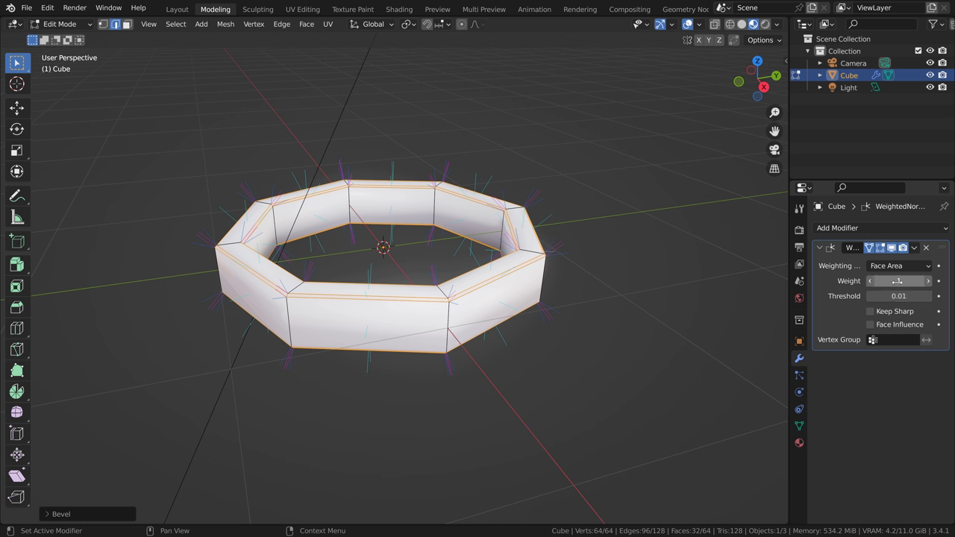
left_click_drag(542, 237, 619, 237)
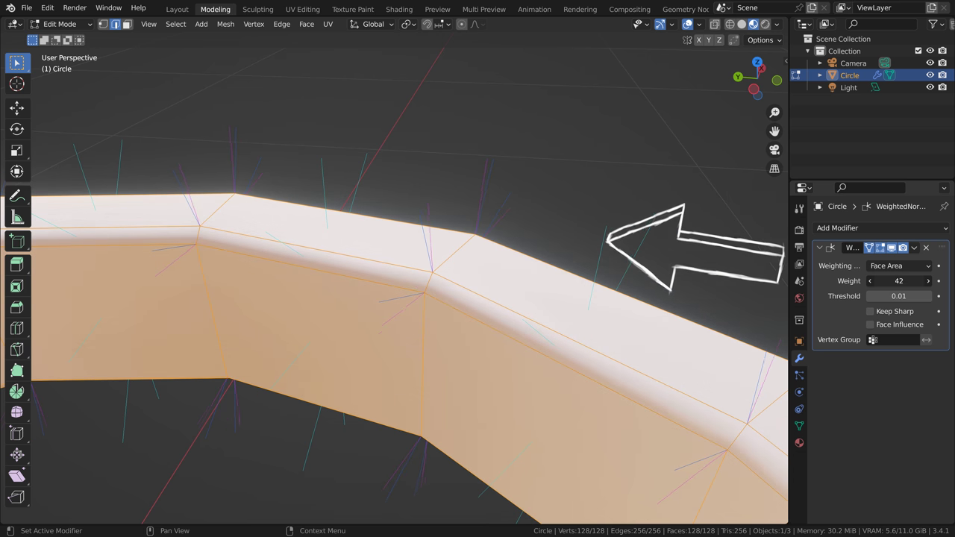
mouse_move(899, 280)
left_mouse_down()
mouse_move(865, 281)
mouse_move(897, 281)
left_mouse_up()
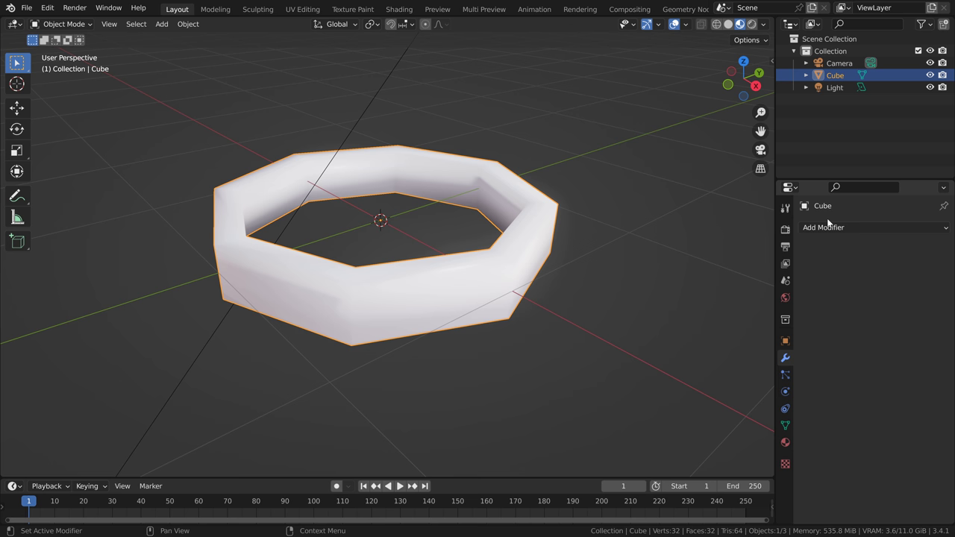
Step: Add a further modifier to the ring and raise its weight to 100
left_click(827, 225)
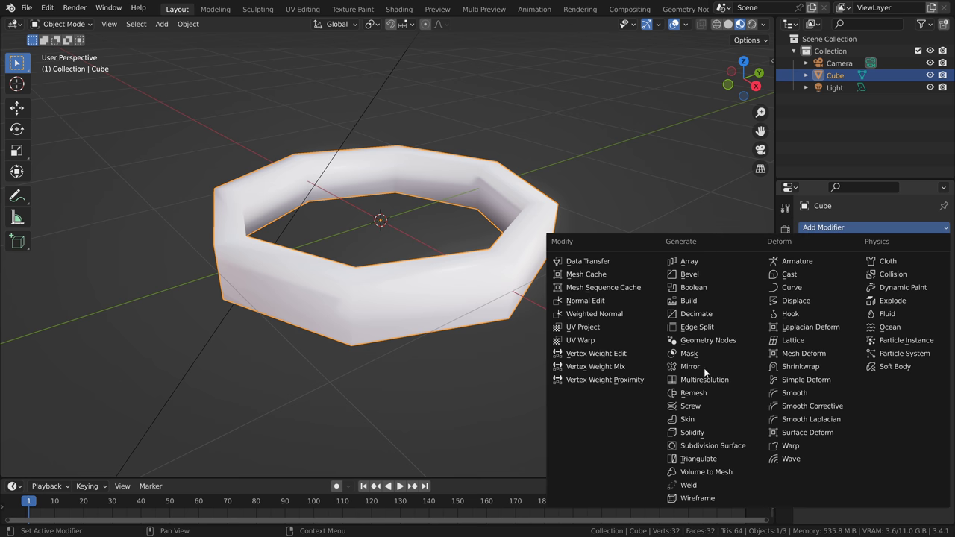
left_click(712, 446)
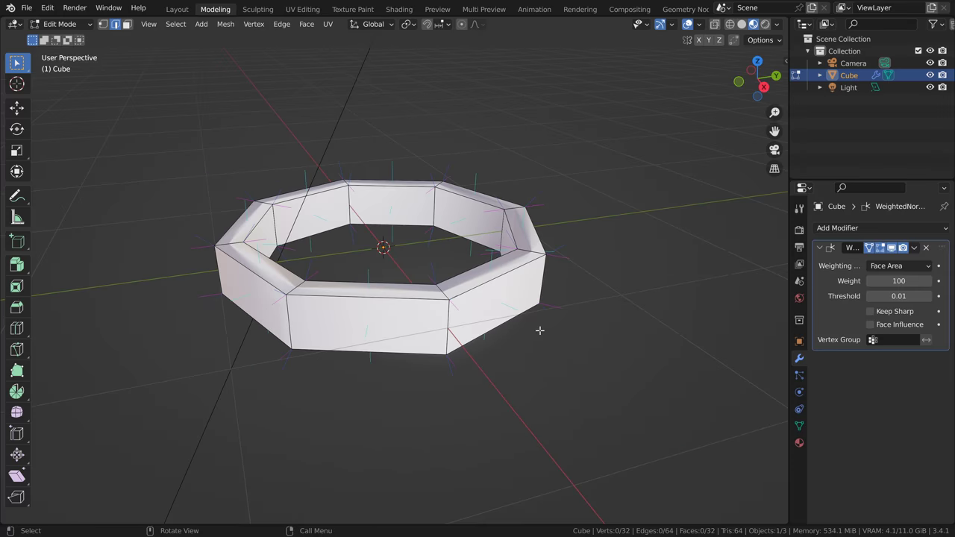
mouse_move(897, 281)
left_mouse_down()
mouse_move(917, 280)
mouse_move(872, 280)
left_mouse_up()
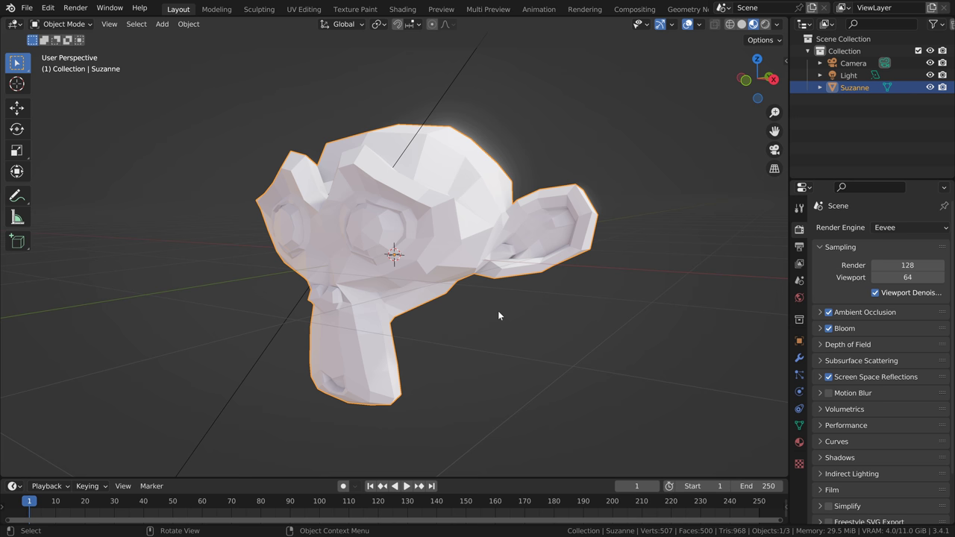
Step: Shade Suzanne smooth, change the ring's shading, and enter Edit Mode on the ring
right_click(441, 233)
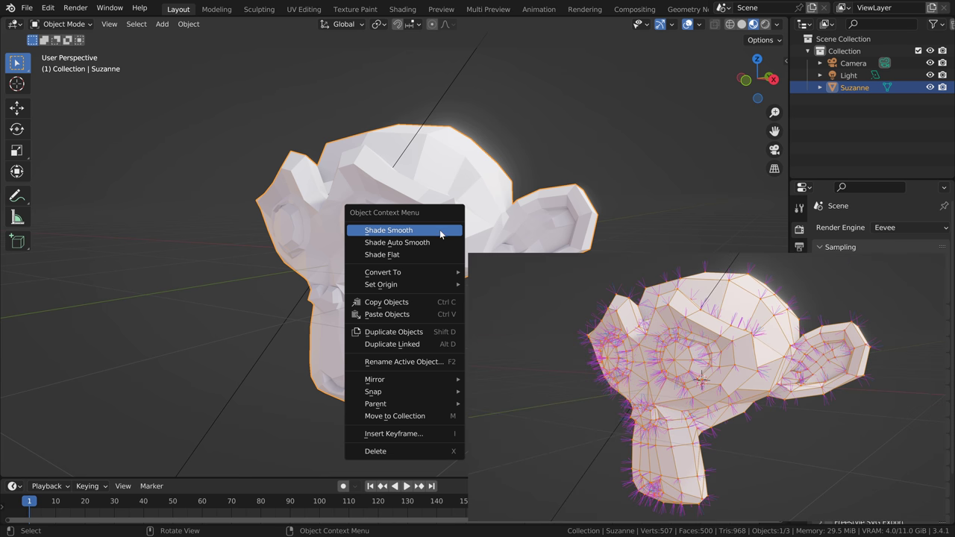
left_click(441, 233)
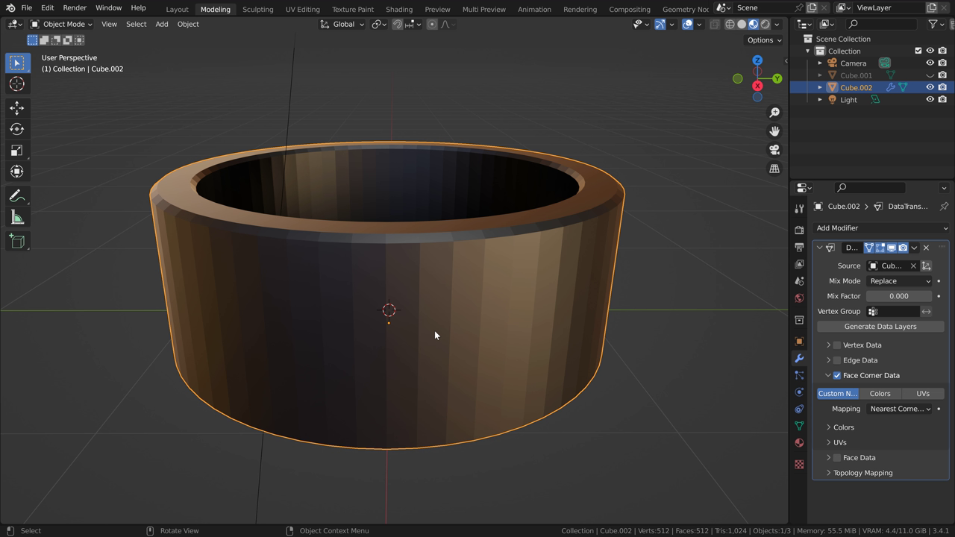
right_click(434, 331)
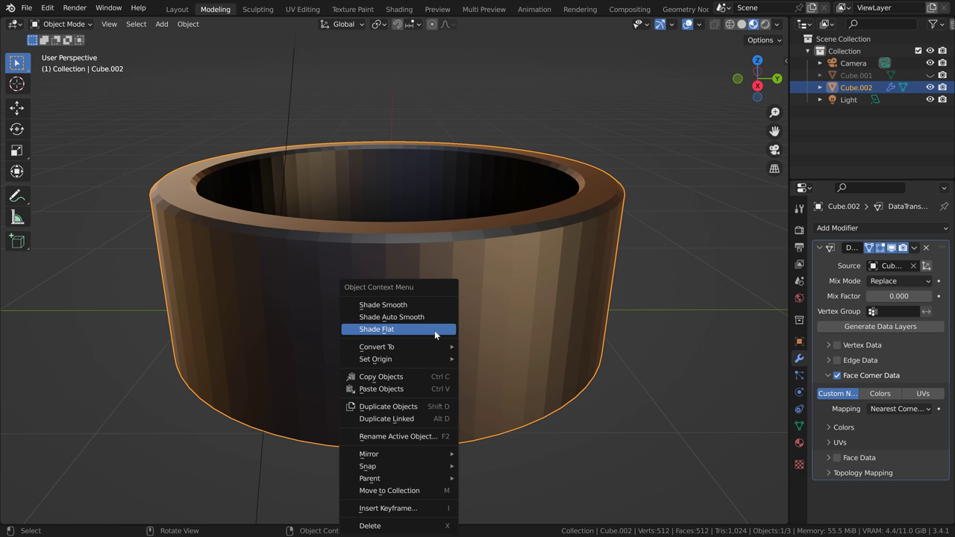
left_click(415, 308)
key("Tab")
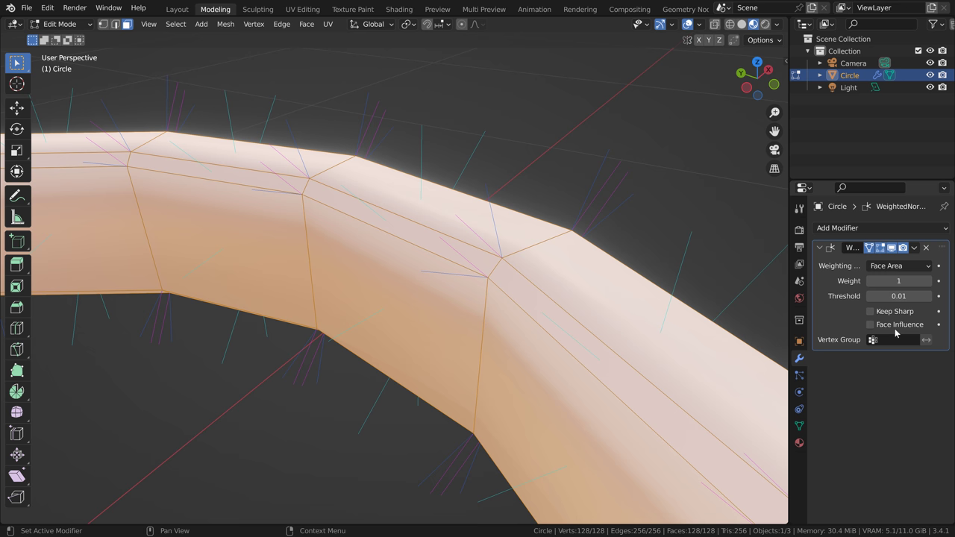
Step: Raise the Weighted Normal weight from 1 to 100 and shade the bent ring flat
left_click_drag(892, 281, 929, 281)
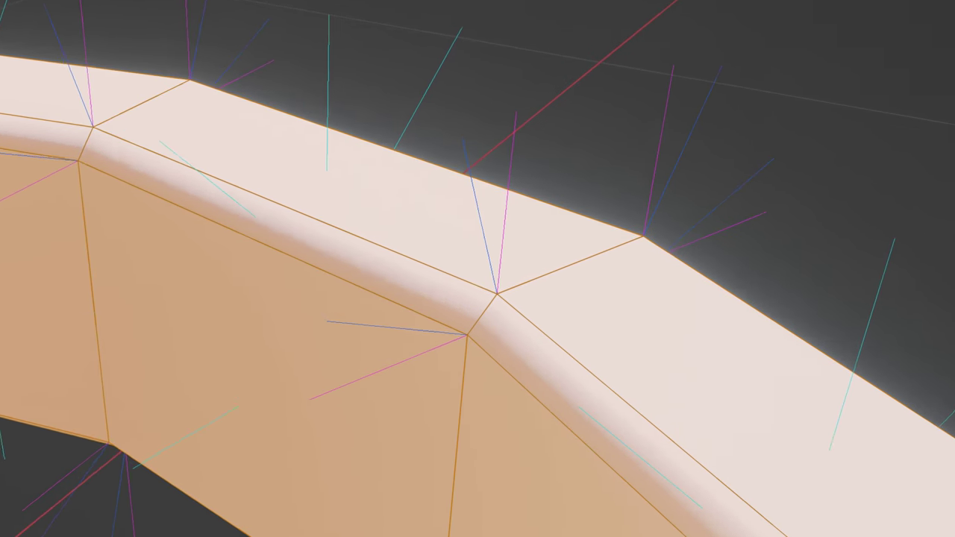
right_click(169, 445)
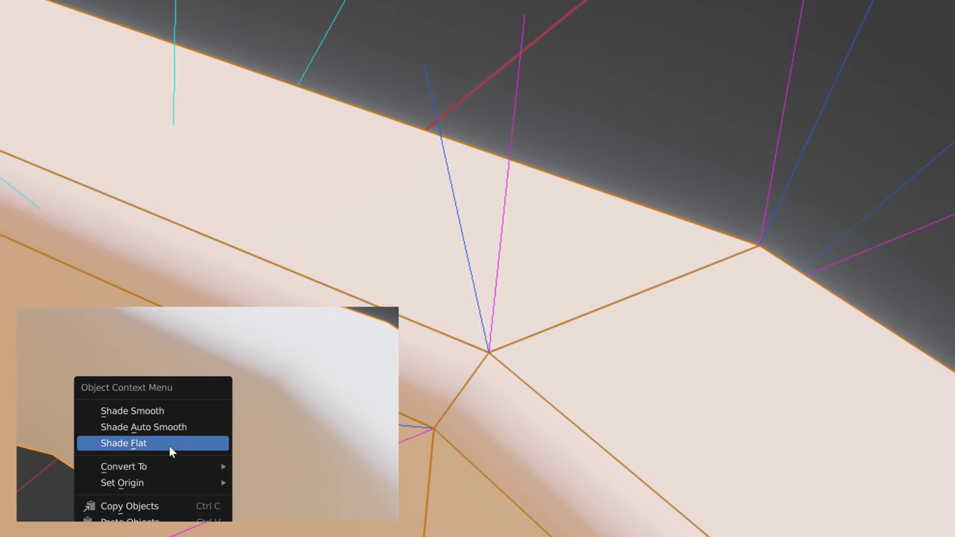
left_click(169, 445)
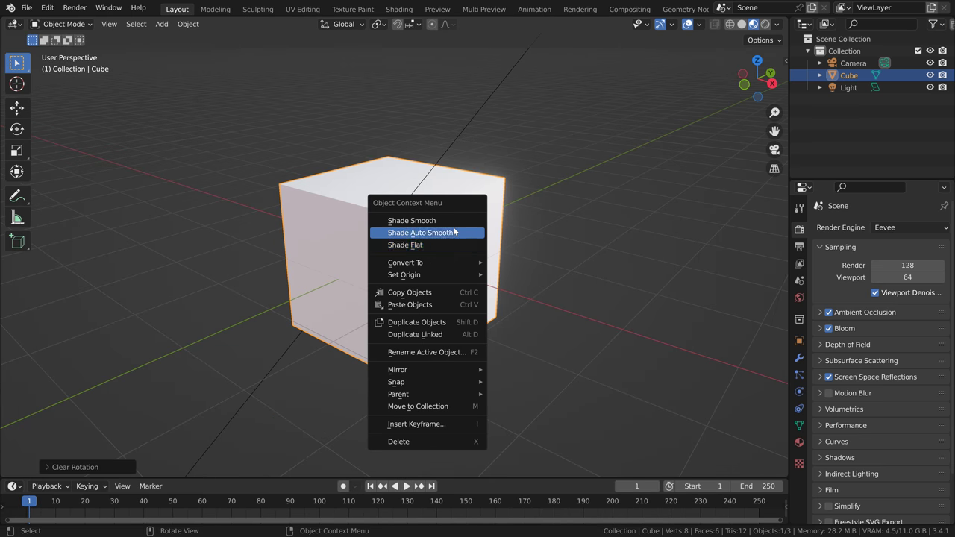
Step: Shade the cube flat and give its material Metallic 1.0 and Roughness 0.305
left_click(417, 220)
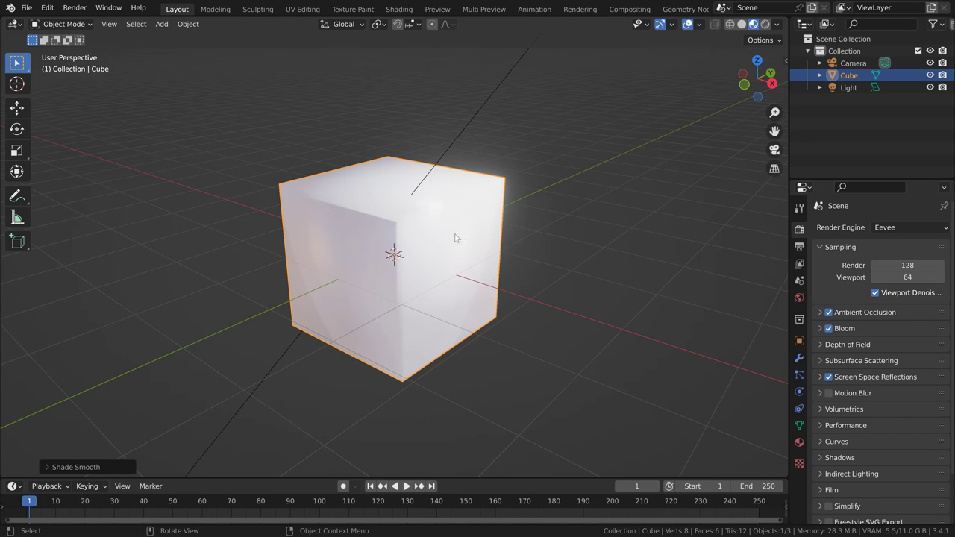
right_click(463, 294)
left_click(449, 320)
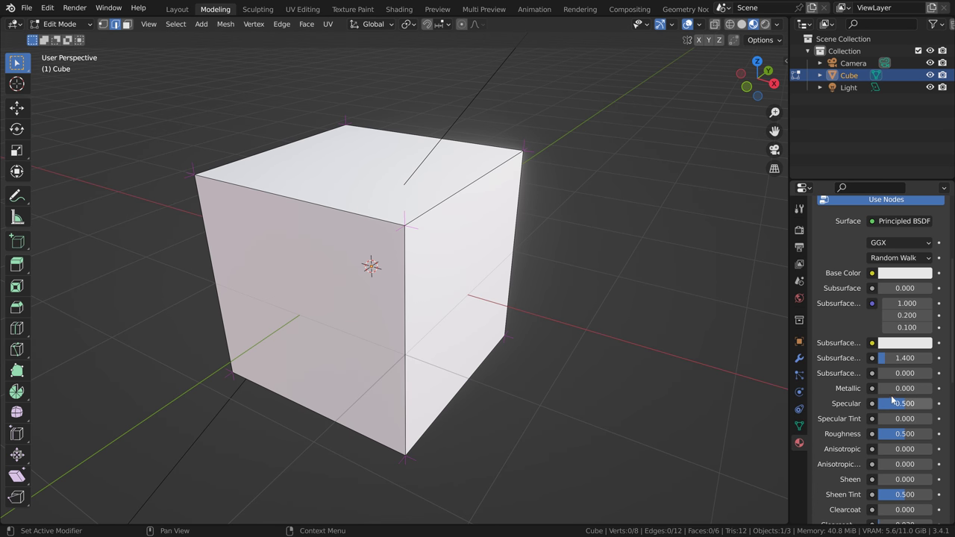
left_click_drag(880, 388, 931, 393)
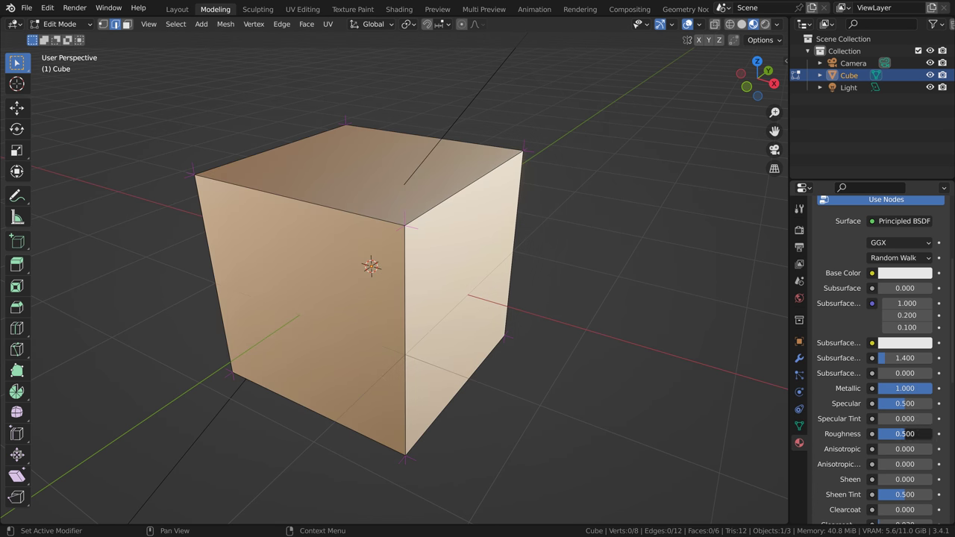
left_click_drag(905, 433, 894, 433)
left_click(563, 182, "ctrl")
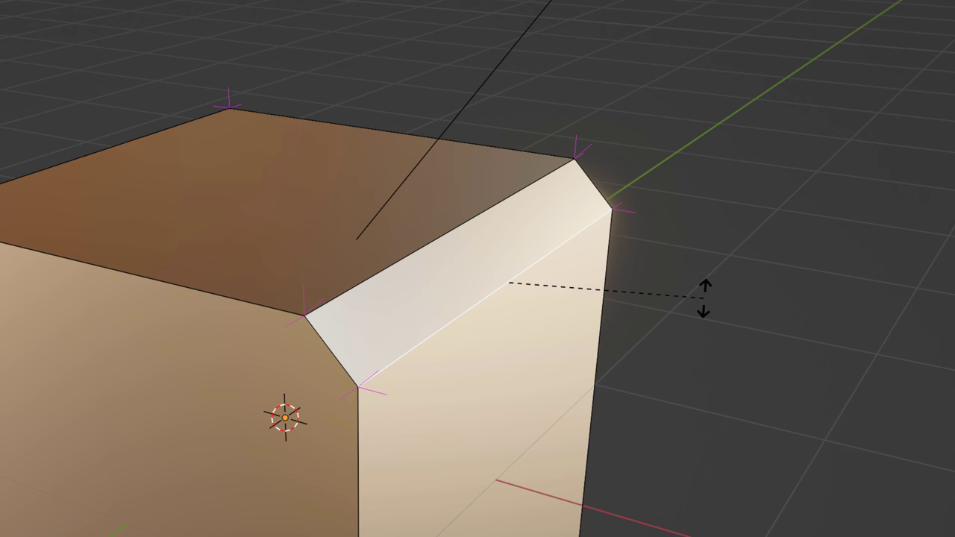
Step: Bevel one cube edge and round it with extra segments
scroll(666, 351, "up", 5)
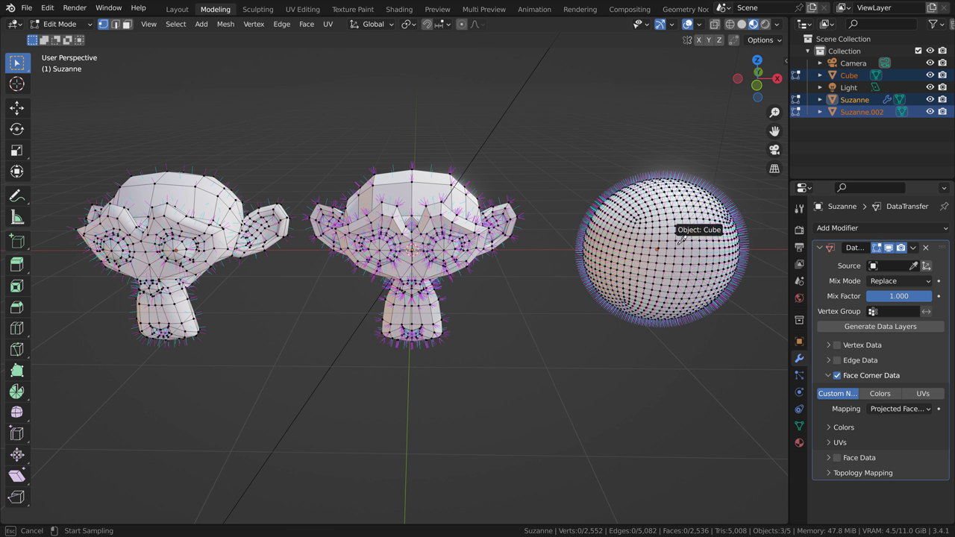
key("Escape")
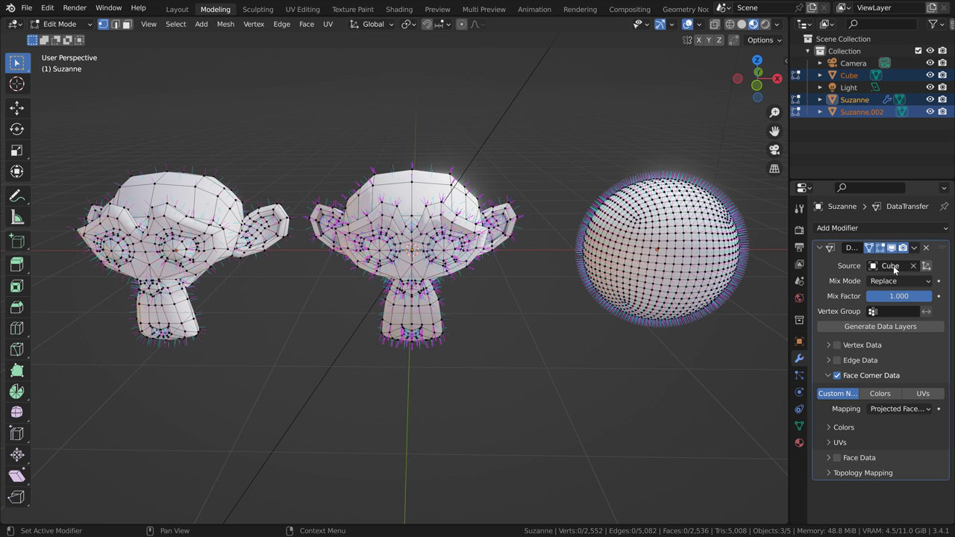
left_click(180, 233)
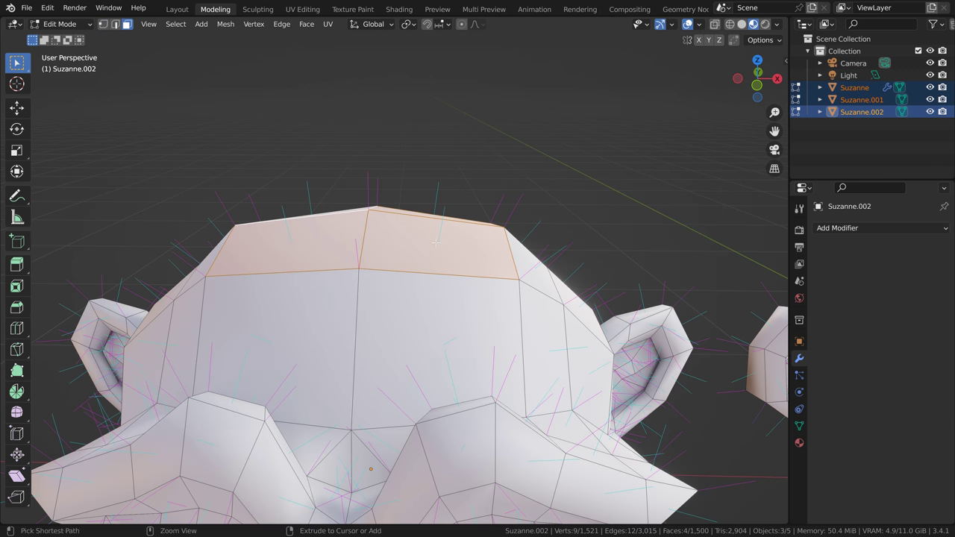
Step: Select a path of faces across the top of Suzanne.002's head
left_click(436, 242, "ctrl")
middle_click_drag(676, 269, 378, 267)
scroll(305, 257, "down", 5)
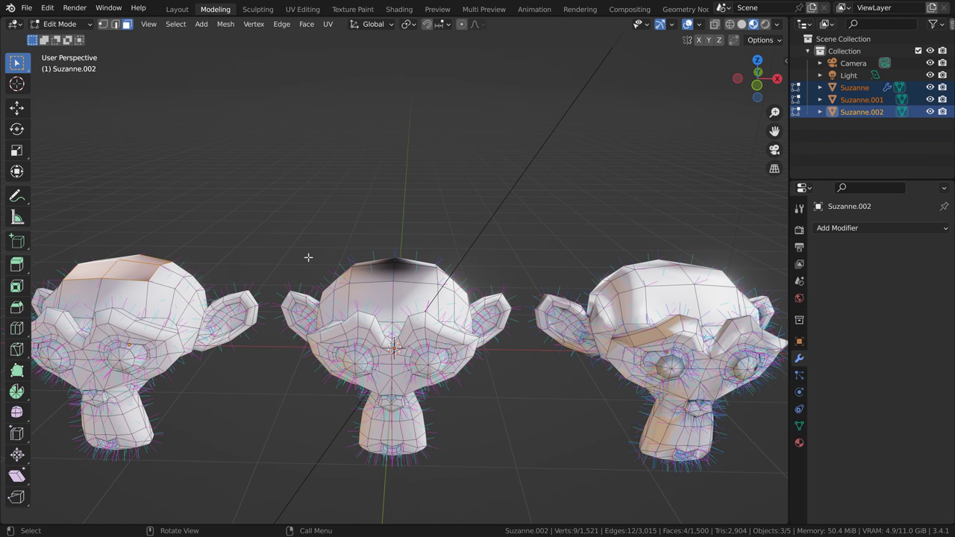
middle_click_drag(308, 258, 308, 299)
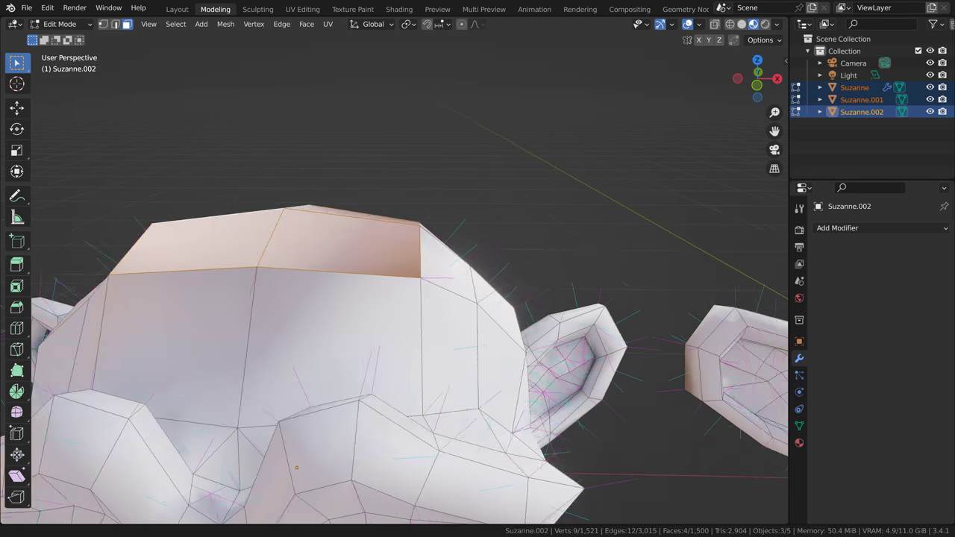
Step: Record a short voice-over take on the Voice Over Track and reload the project
middle_click_drag(380, 276, 398, 271)
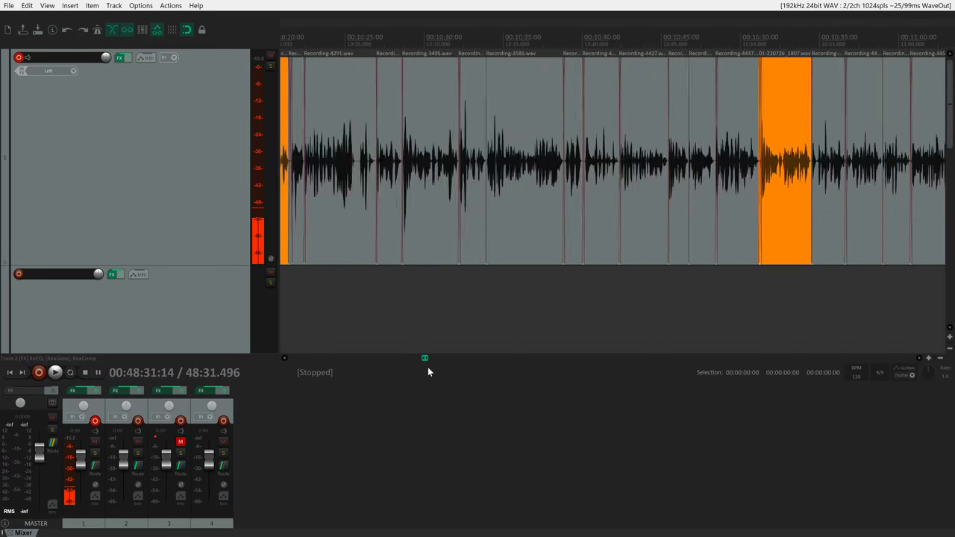
left_click_drag(424, 359, 816, 372)
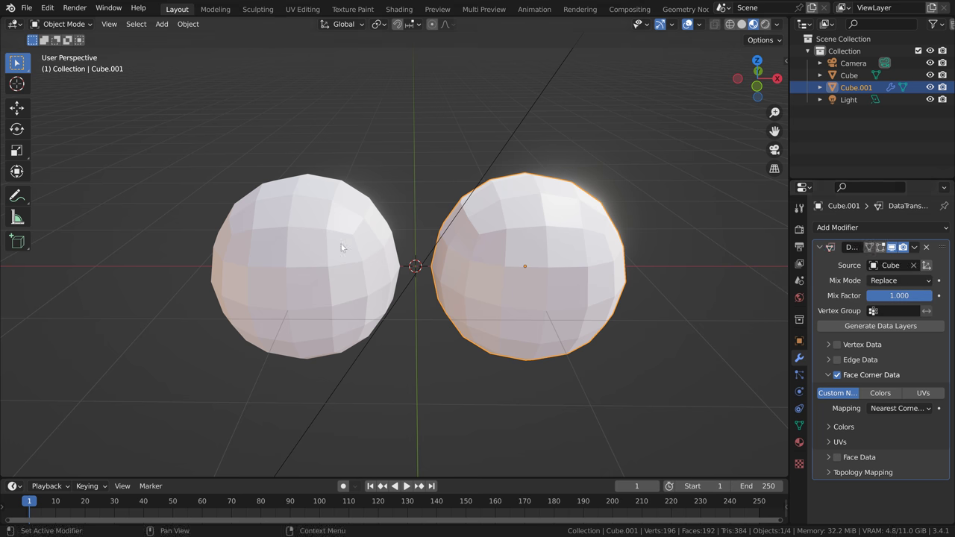
Step: Select the cube and begin editing its mesh
left_click(341, 243)
key("ctrl+Page_Down")
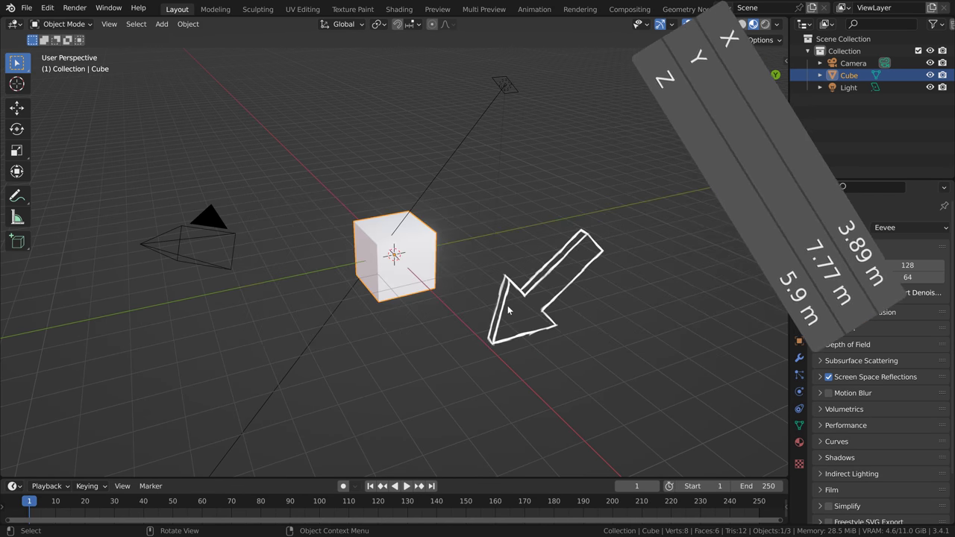
Step: Show the cube's transform values and try moves locked to X, Y, then Z, cancelling
key("n")
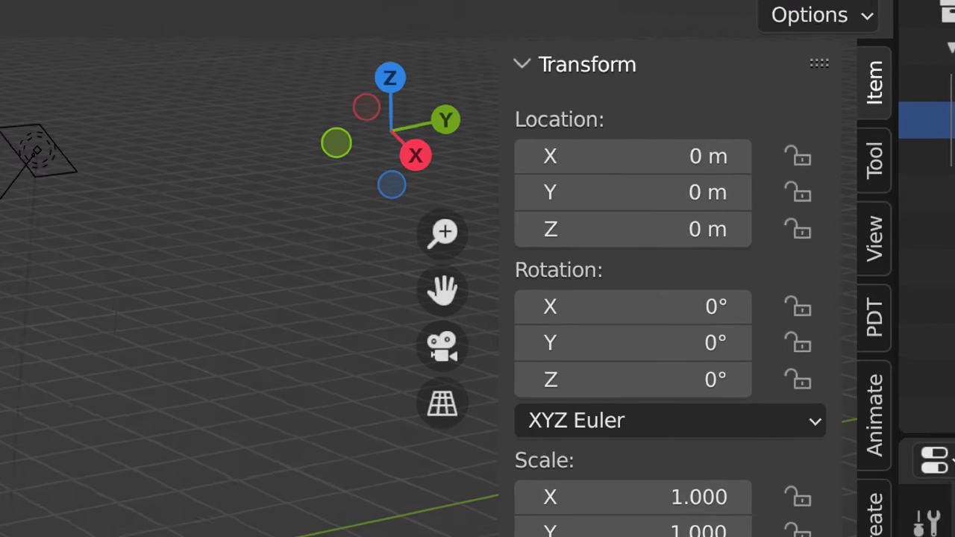
key("g")
key("x")
key("y")
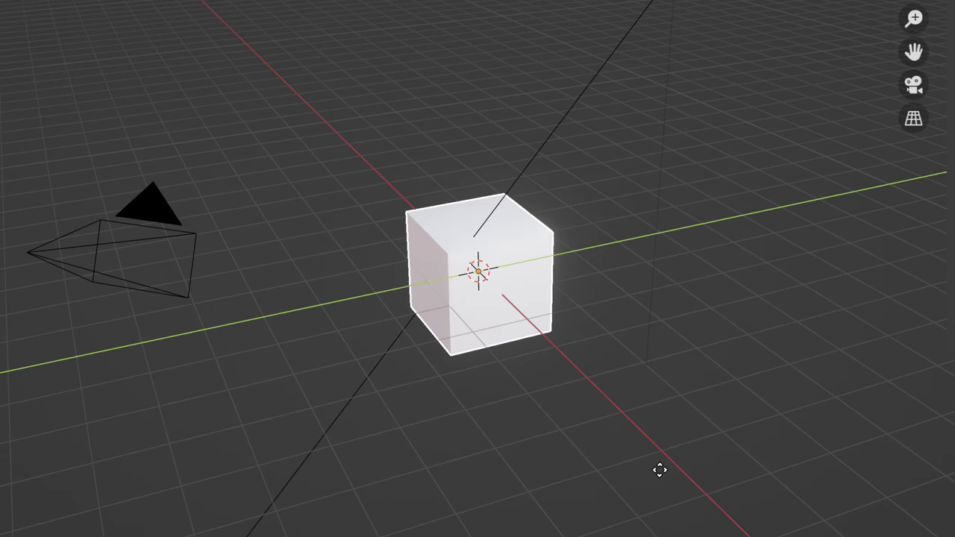
key("z")
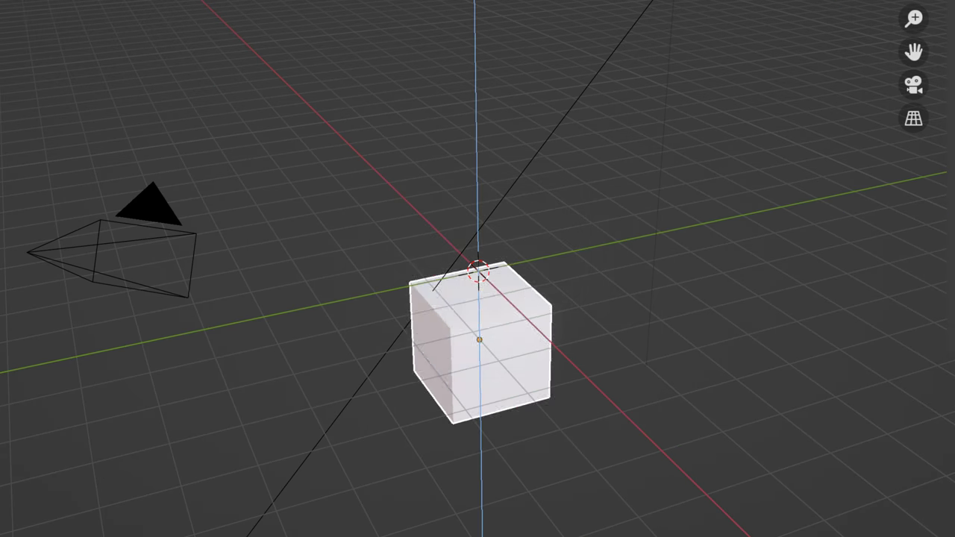
key("Escape")
Step: Slide the cube along Location X, then clear its location to 0 m
key("g")
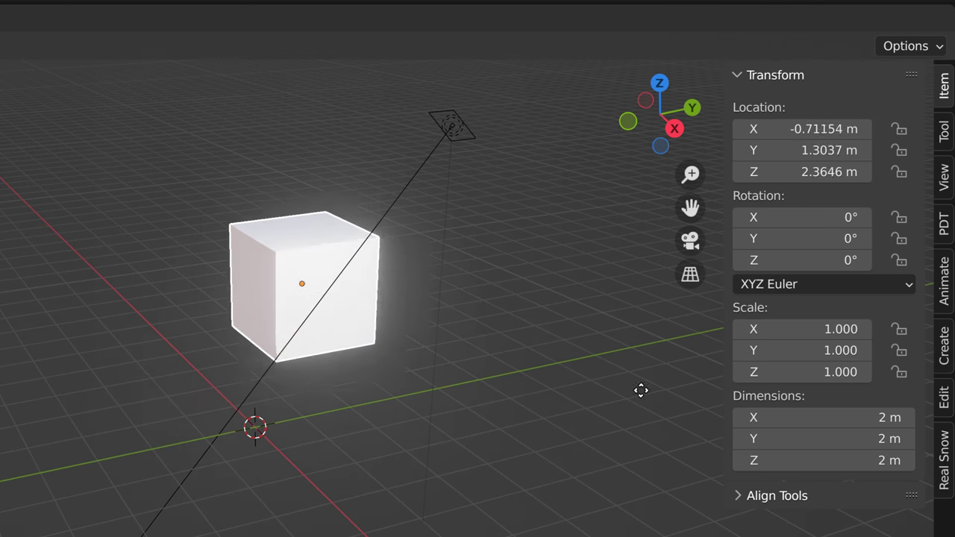
key("Escape")
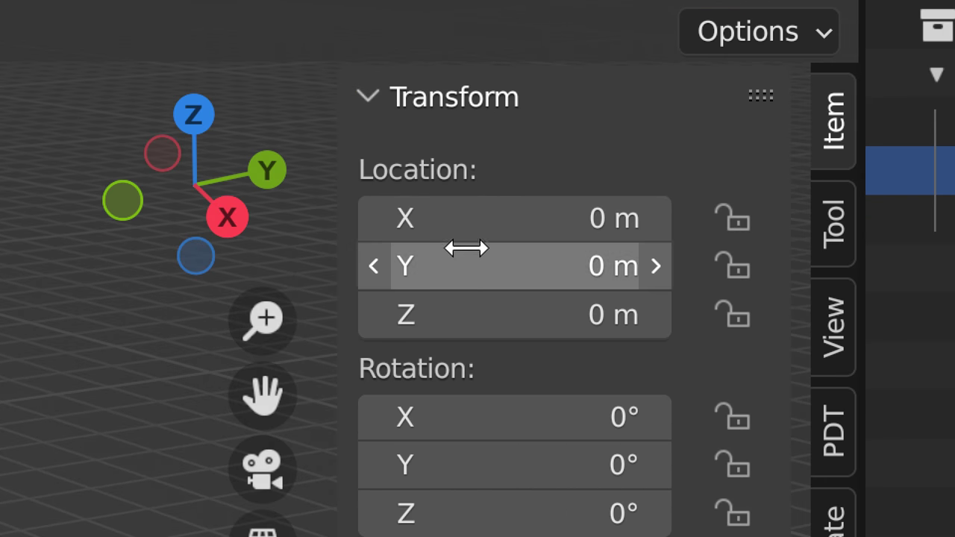
mouse_move(515, 218)
left_mouse_down()
mouse_move(544, 218)
mouse_move(470, 217)
mouse_move(522, 218)
left_mouse_up()
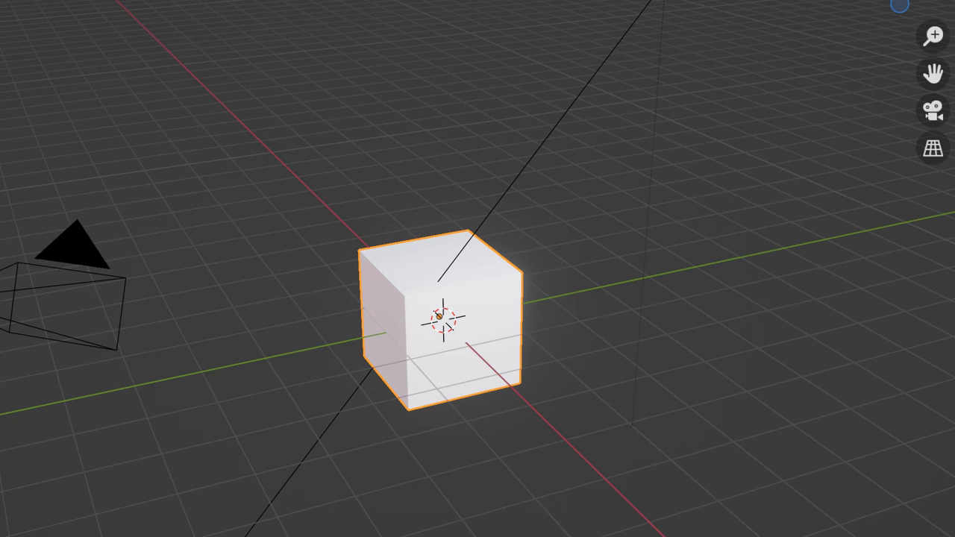
key("alt+g")
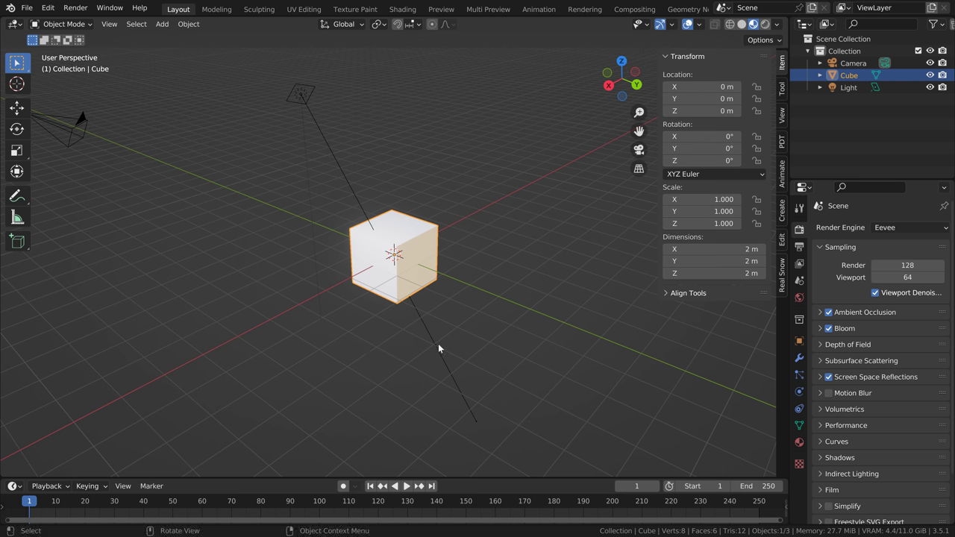
Step: Move the cube to X -1.4752 m, Y 1.285 m, Z 0.43908 m and view it closely
key("g")
left_click(497, 327)
key("KP_Decimal")
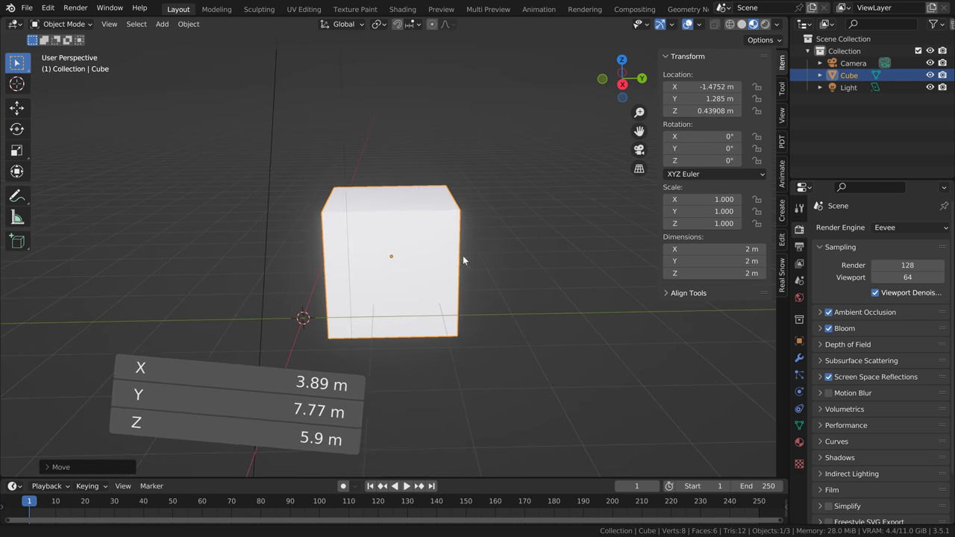
middle_click_drag(463, 256, 383, 303)
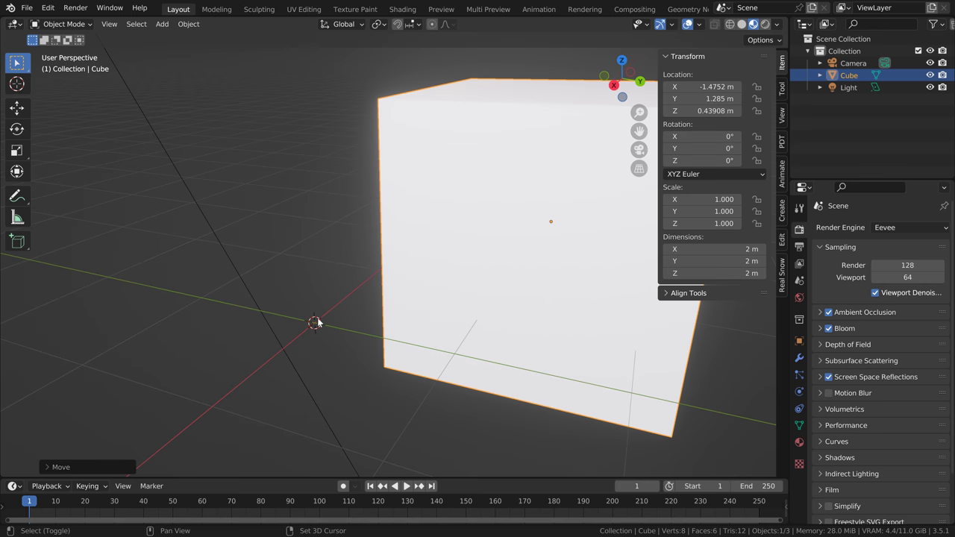
middle_click_drag(316, 322, 432, 314, "shift")
scroll(426, 341, "down", 4)
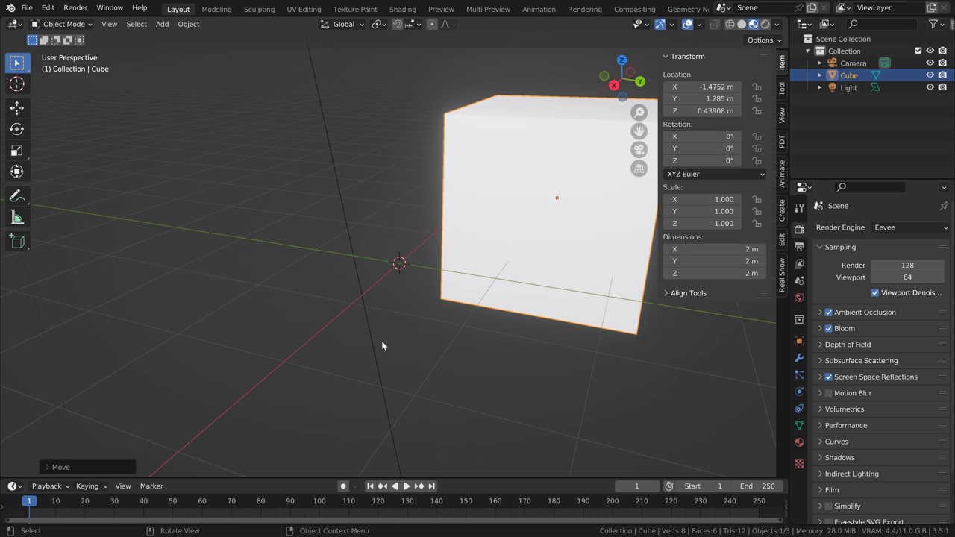
middle_click_drag(383, 345, 284, 347)
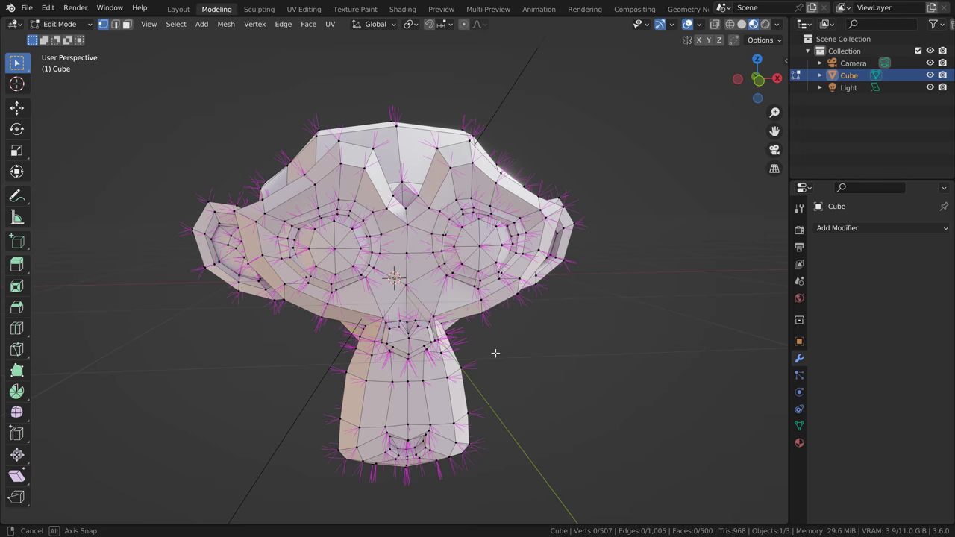
Step: Orbit around the 3x3 plane and drag its centre face around
middle_click_drag(494, 351, 424, 326)
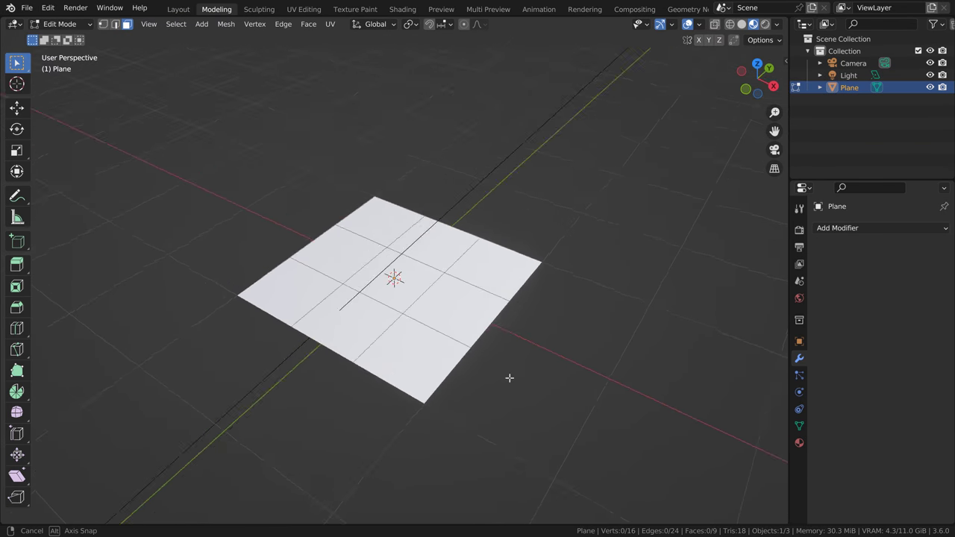
middle_click_drag(510, 378, 497, 350)
scroll(497, 350, "up", 2)
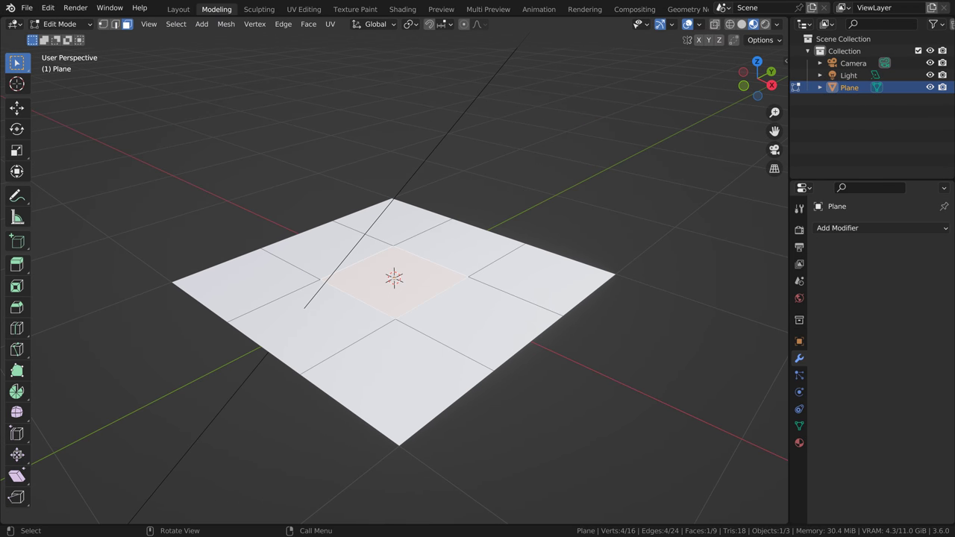
left_click_drag(356, 266, 445, 323)
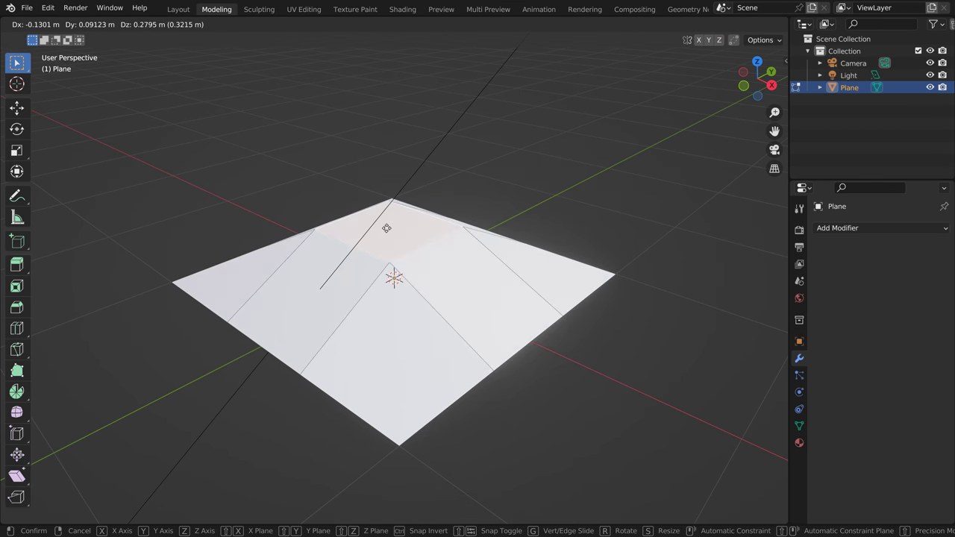
left_click_drag(386, 227, 402, 311)
Step: Cancel the move to flatten the plane, show transform values, and start raising the centre face
key("g")
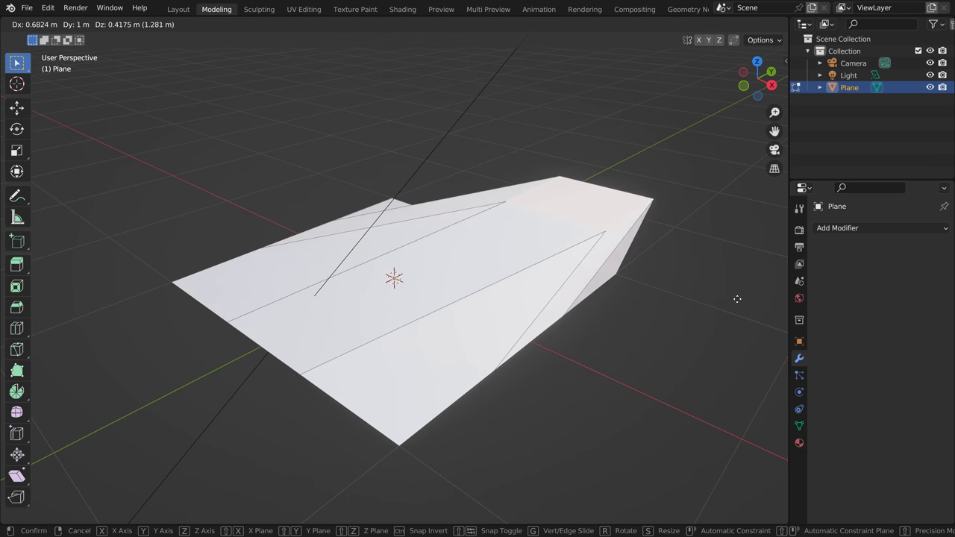
right_click(590, 297)
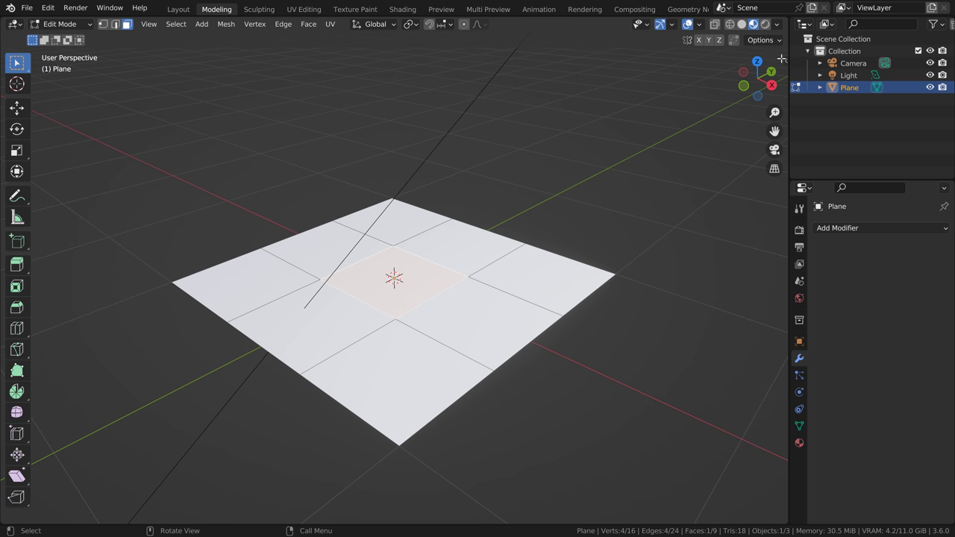
left_click(786, 61)
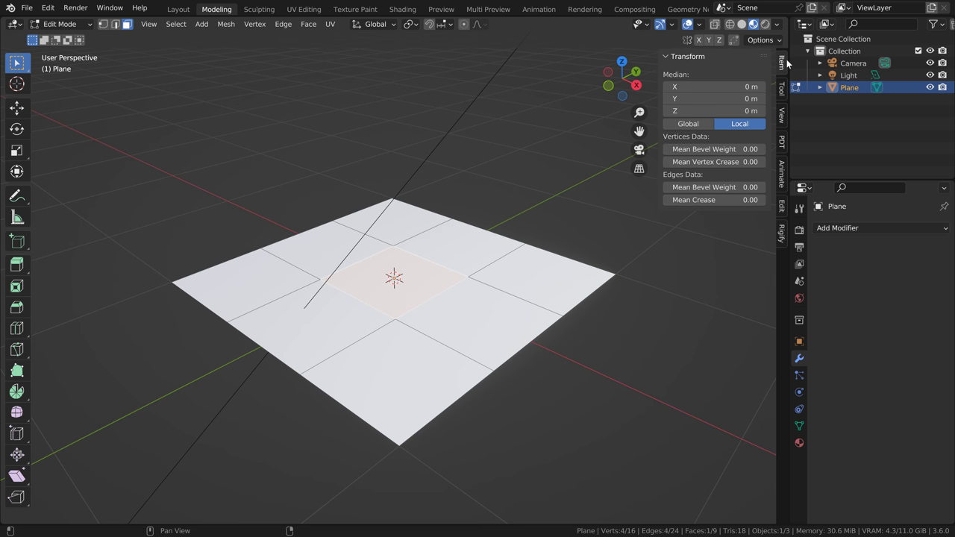
key("g")
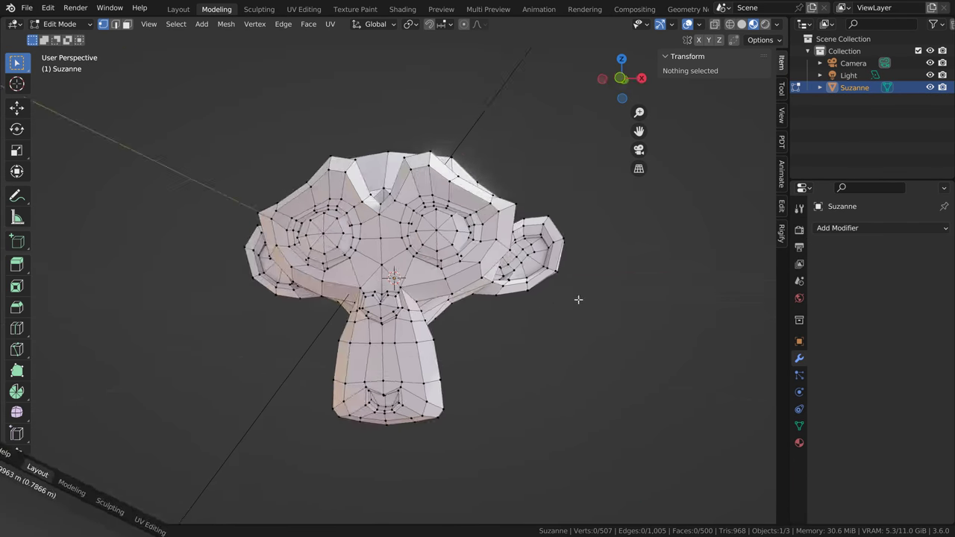
Step: Select vertices on top of Suzanne's head to read their X, Y, Z coordinates
middle_click_drag(578, 299, 529, 321)
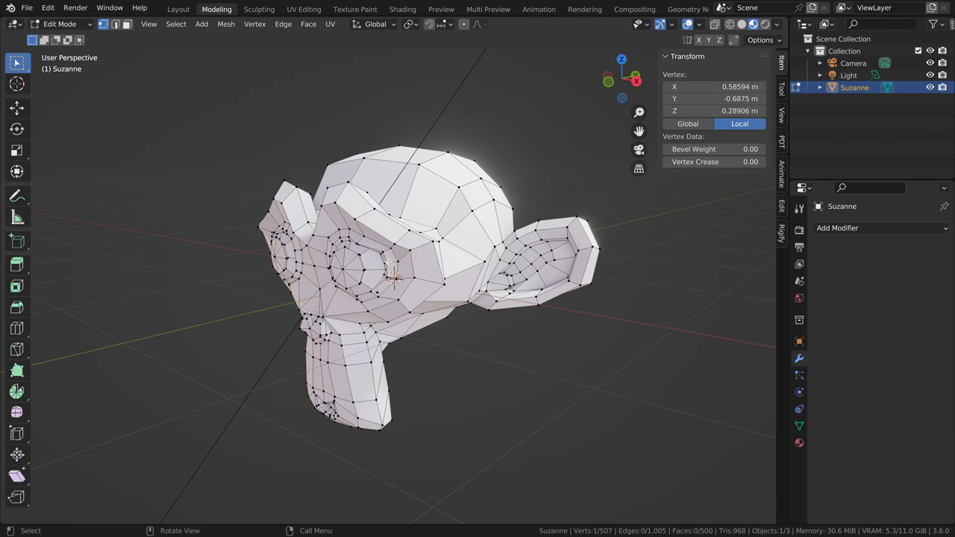
left_click(417, 250)
left_click(460, 187)
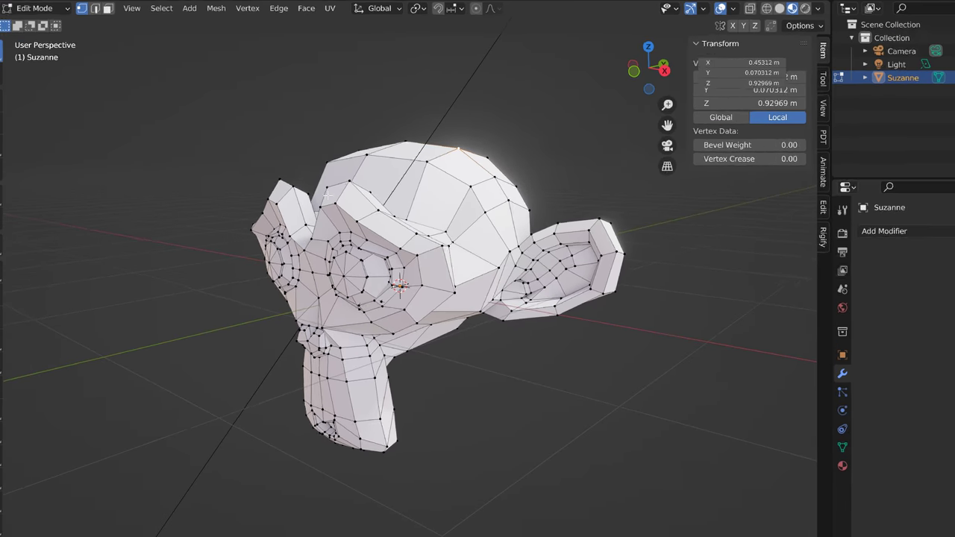
middle_click_drag(535, 116, 259, 345)
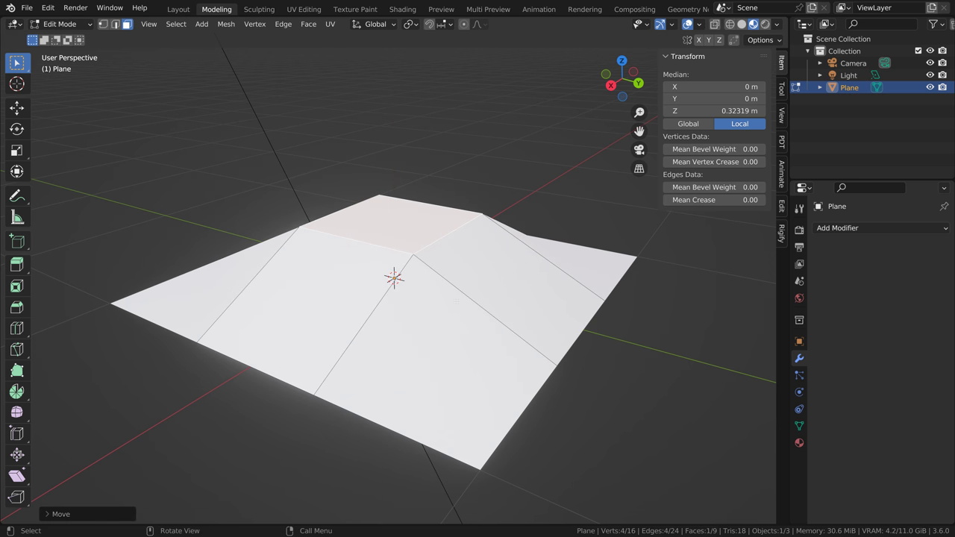
middle_click_drag(284, 264, 359, 264)
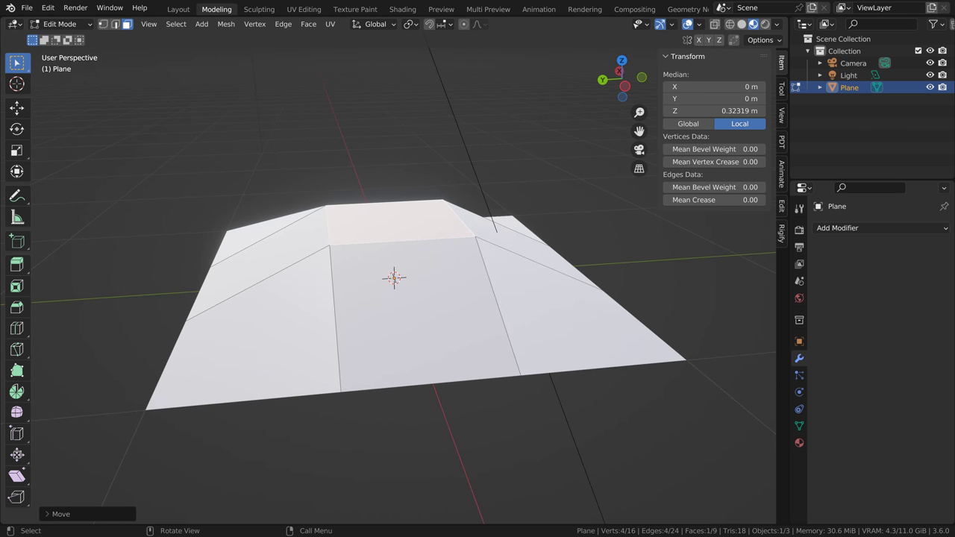
middle_click_drag(546, 262, 479, 293)
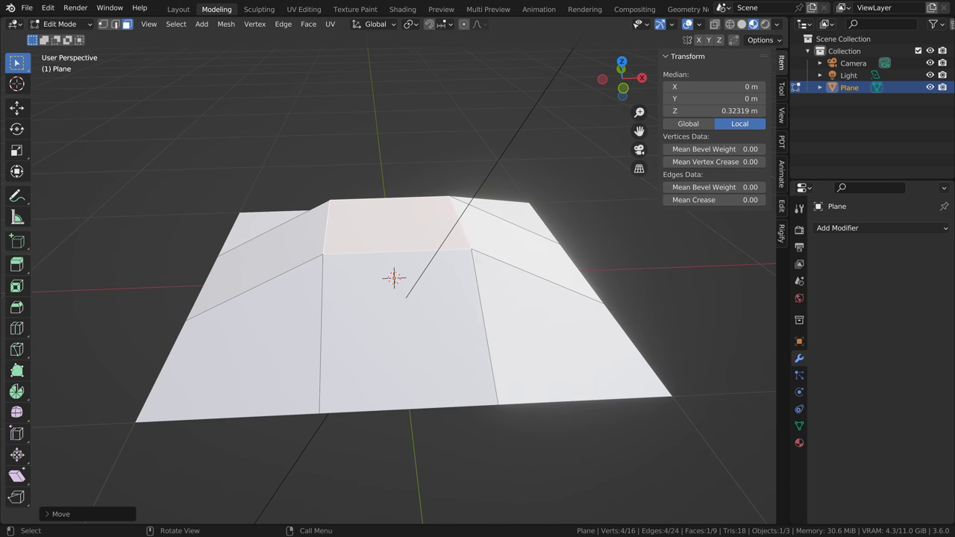
middle_click_drag(475, 259, 384, 262)
key("KP_7")
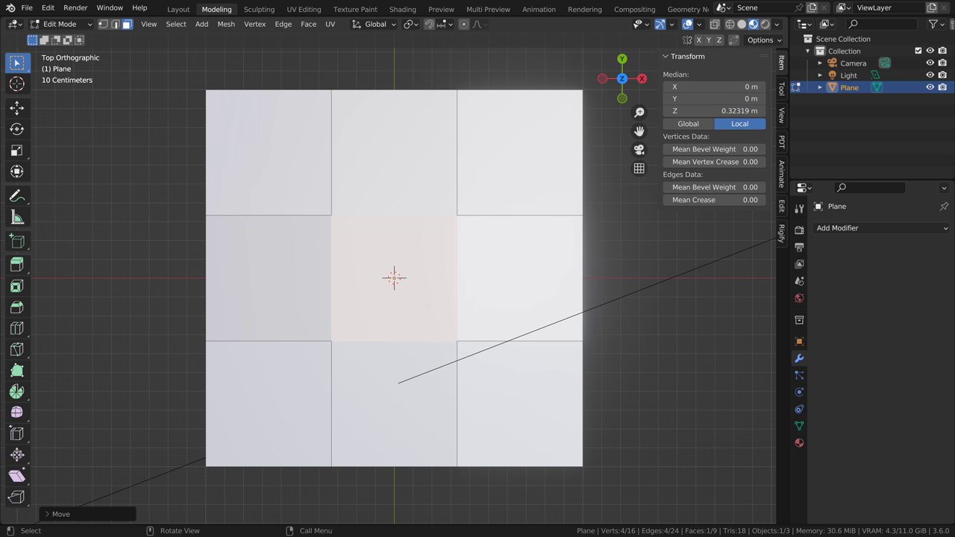
left_click(170, 8)
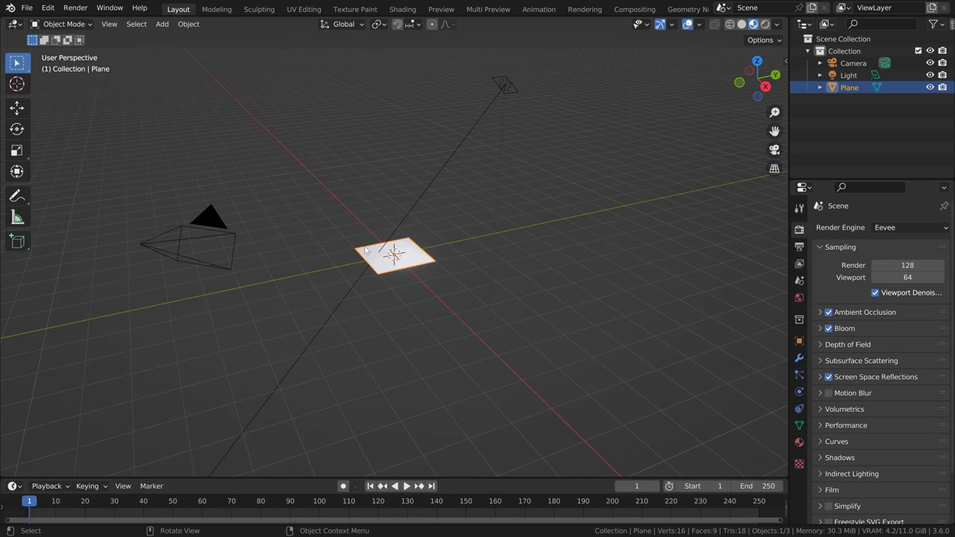
key("KP_7")
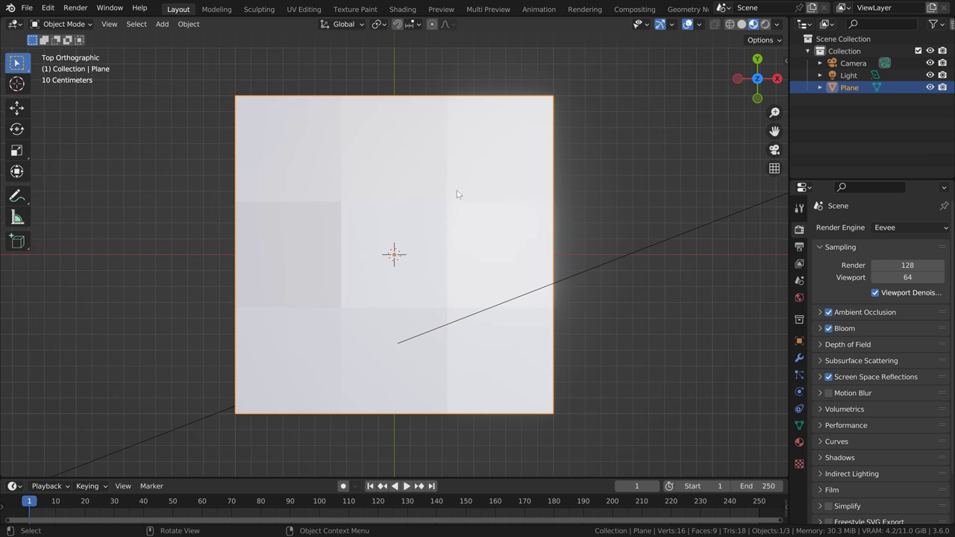
middle_click_drag(631, 309, 605, 240)
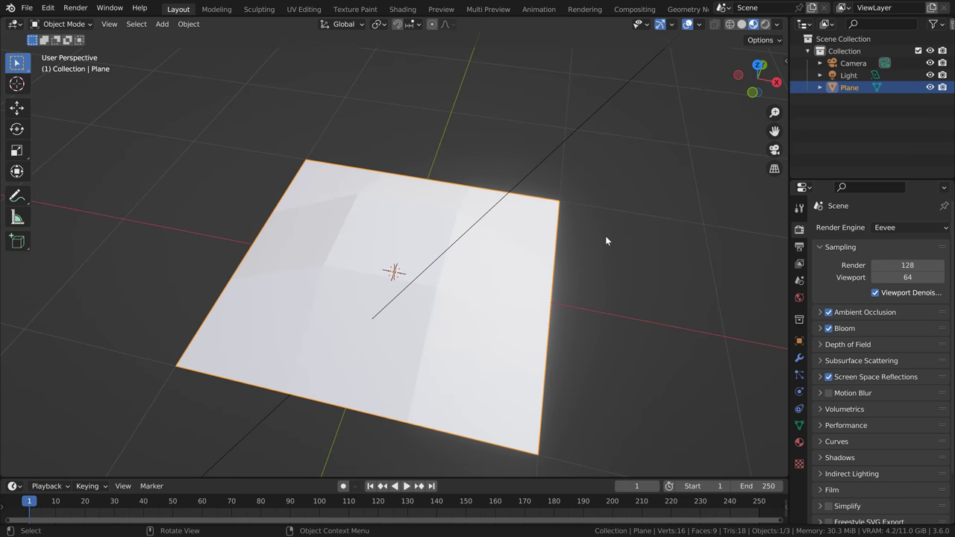
left_click(217, 9)
middle_click_drag(447, 298, 493, 216)
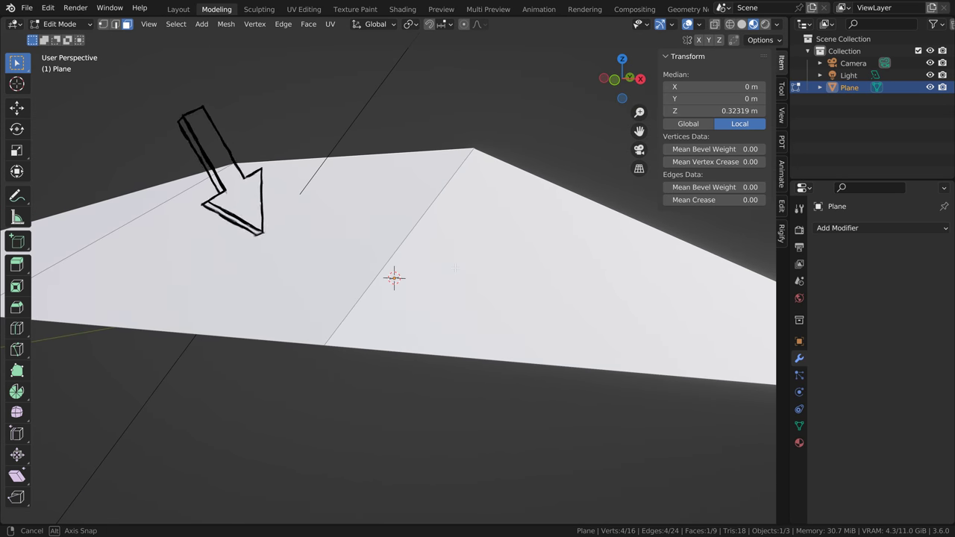
middle_click_drag(454, 268, 420, 307)
scroll(440, 246, "down", 3)
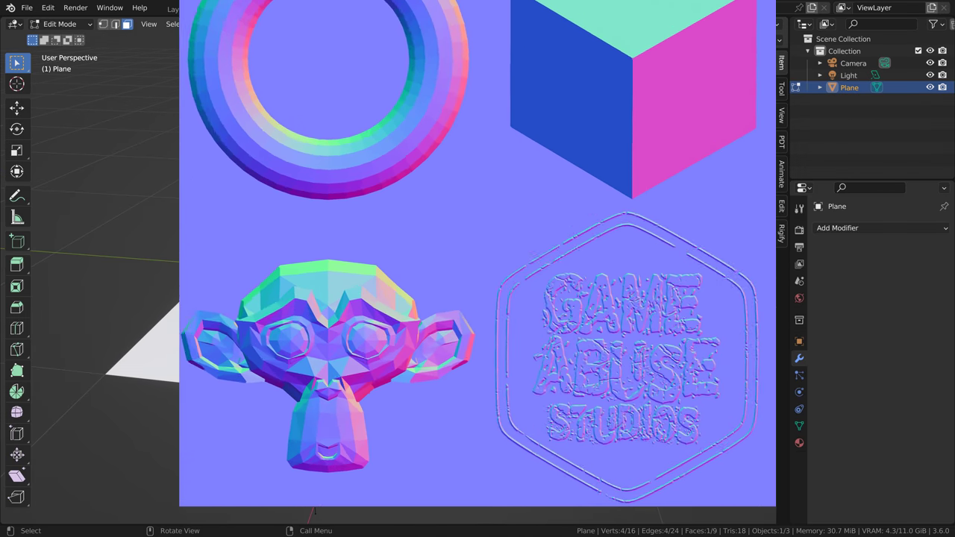
Step: Link the Normal Map node's Normal output into the Principled BSDF Normal input
middle_click_drag(477, 284, 446, 270)
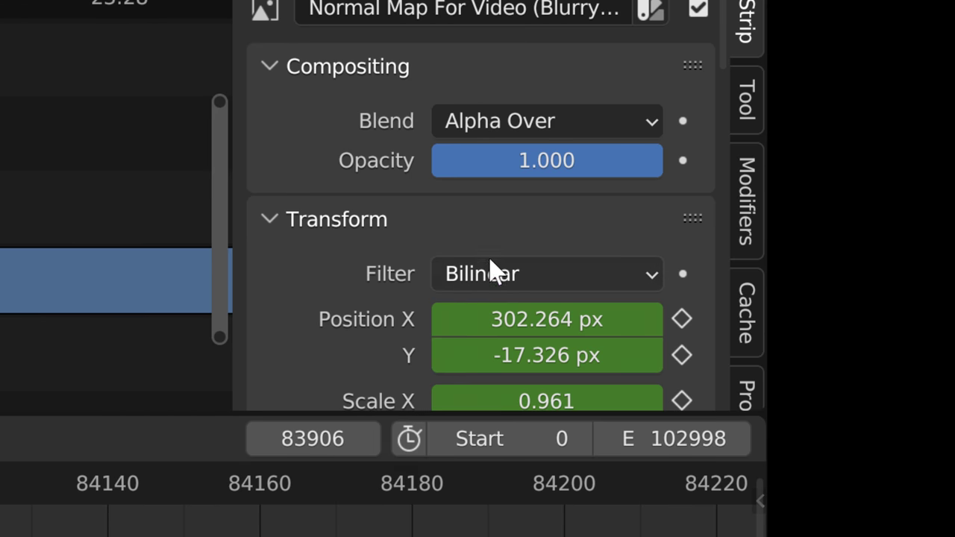
left_click(490, 270)
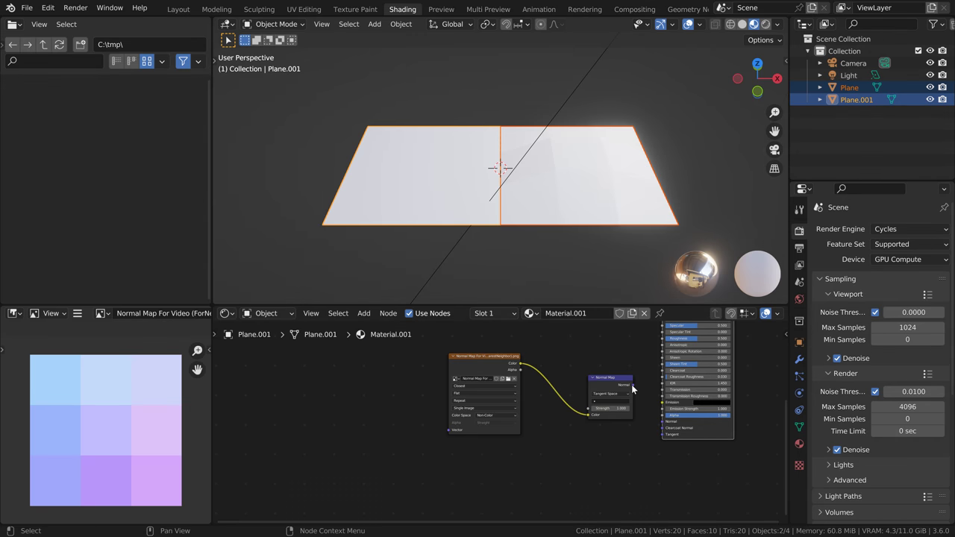
left_click_drag(631, 384, 662, 422)
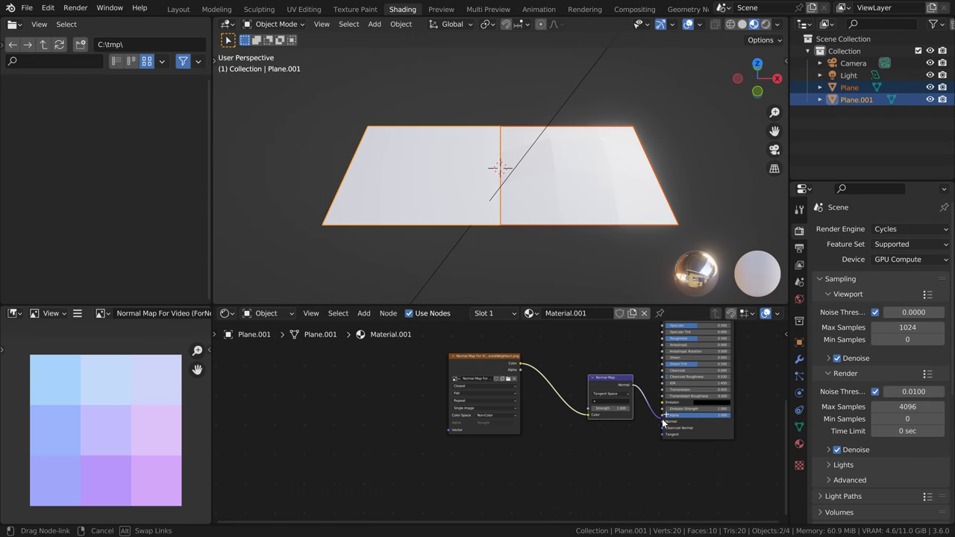
middle_click_drag(588, 232, 589, 233)
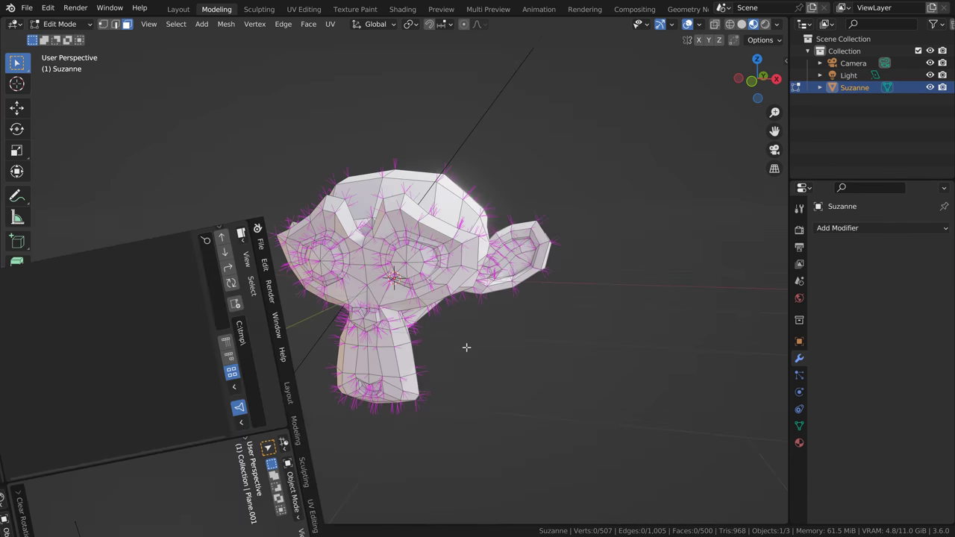
mouse_move(457, 340)
middle_mouse_down()
mouse_move(446, 312)
mouse_move(441, 355)
mouse_move(396, 353)
middle_mouse_up()
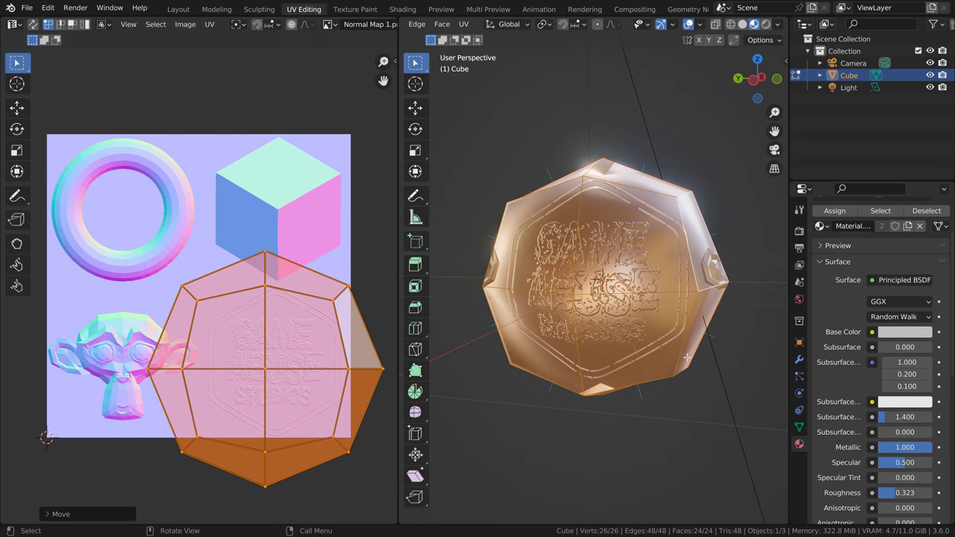
middle_click_drag(687, 358, 558, 261)
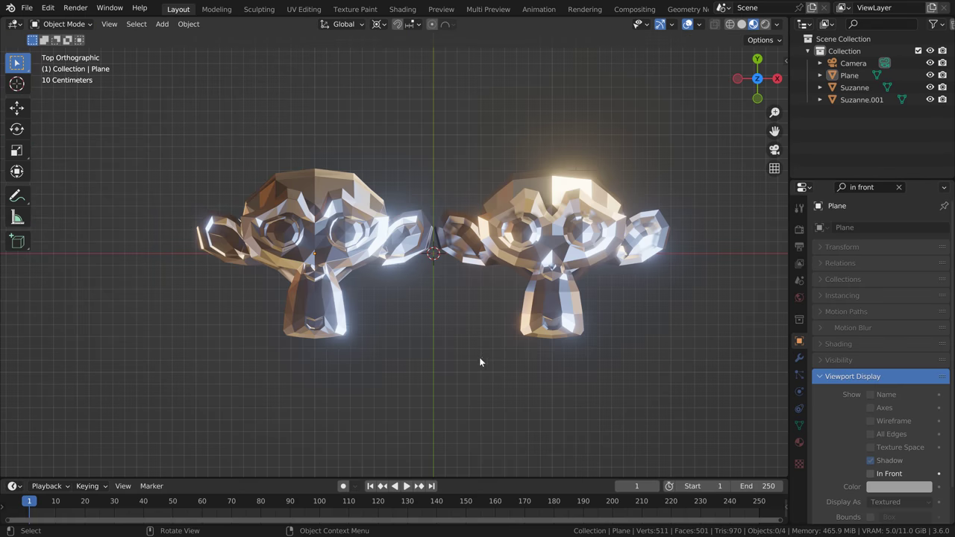
Step: Select the plane beneath the two Suzannes from the top view
middle_click_drag(479, 357, 478, 322)
key("KP_7")
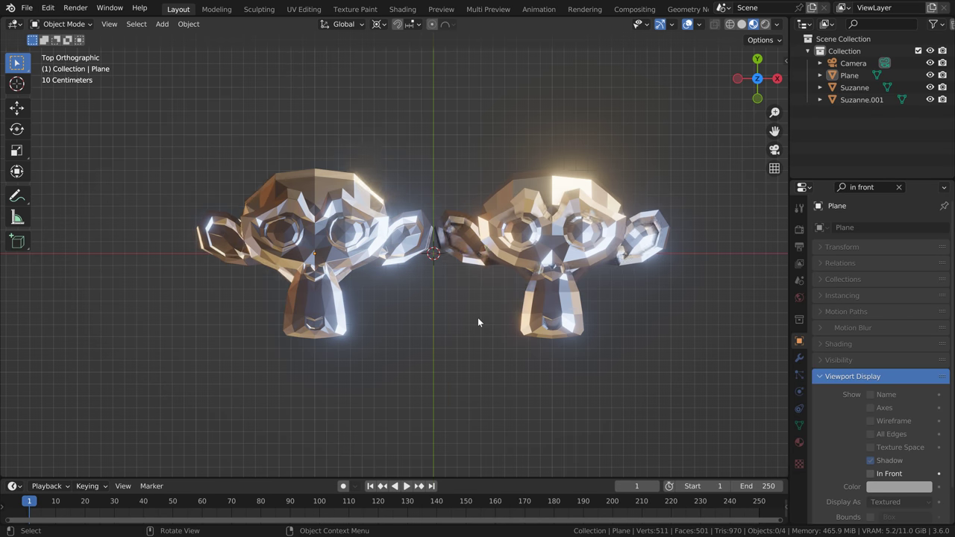
left_click(399, 301)
middle_click_drag(478, 241, 492, 255)
middle_click_drag(459, 337, 438, 347)
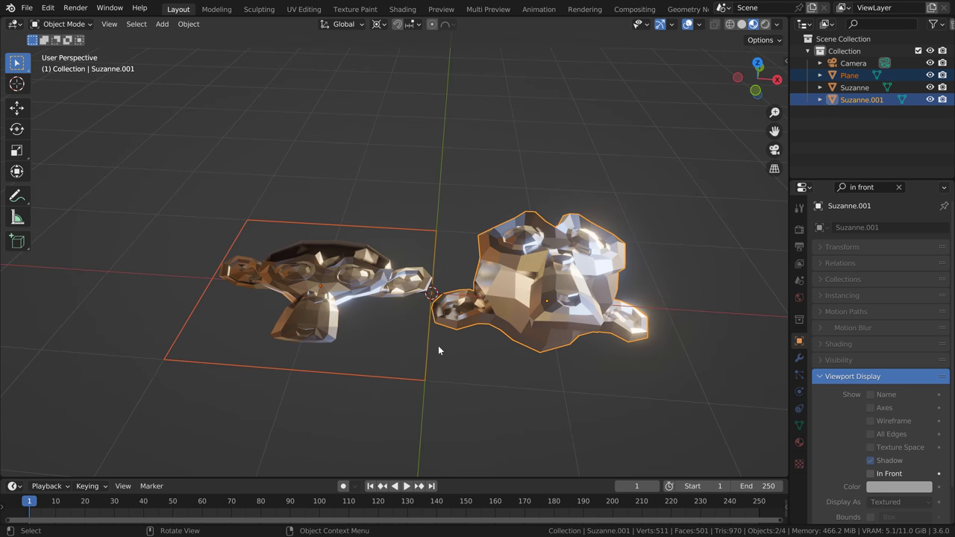
Step: Subdivide the cube's mesh in the Modeling workspace
left_click(209, 7)
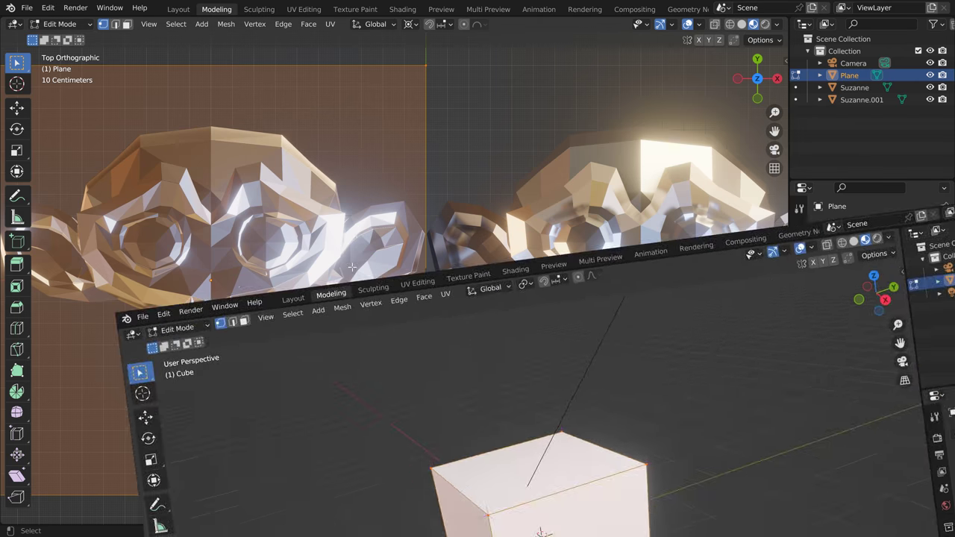
right_click(434, 283)
left_click(406, 266)
right_click(427, 296)
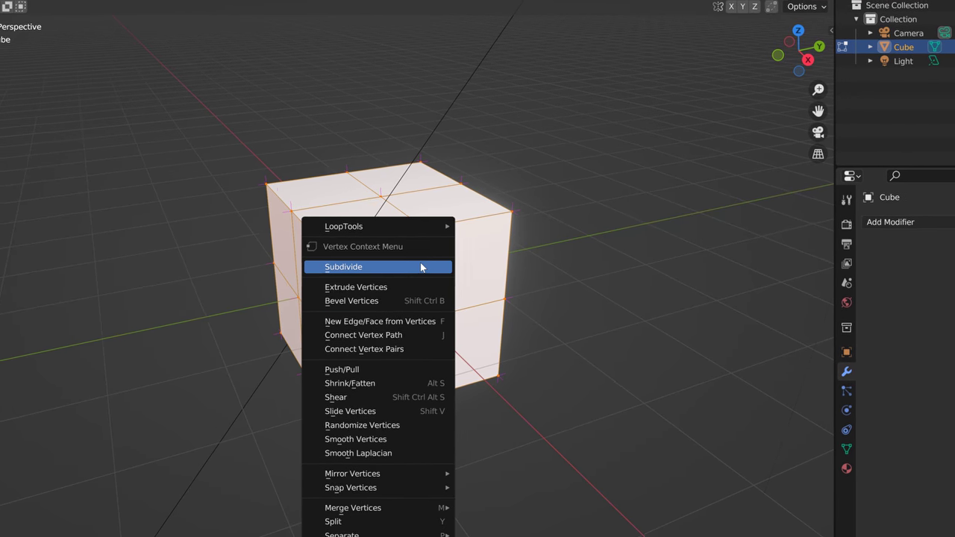
left_click(424, 295)
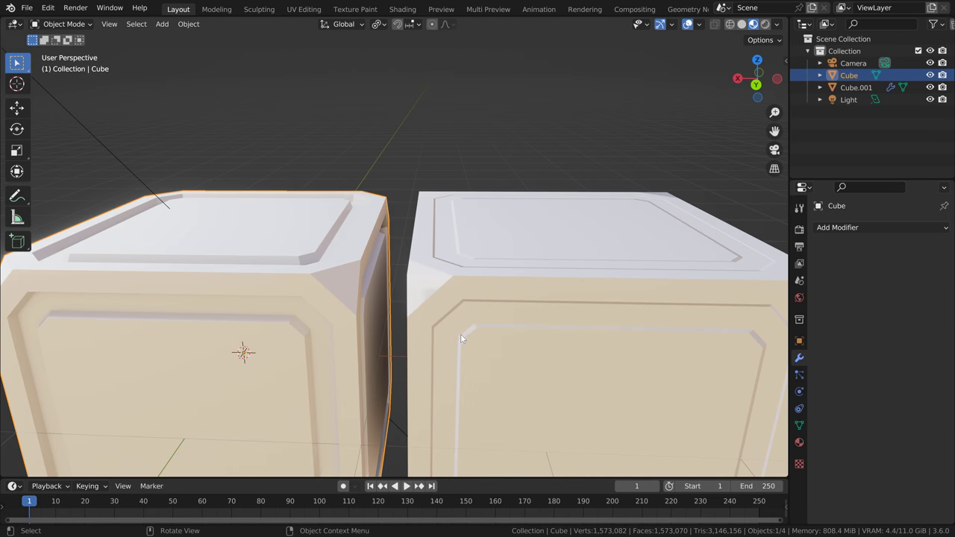
mouse_move(460, 333)
middle_mouse_down()
mouse_move(462, 285)
mouse_move(499, 285)
mouse_move(418, 291)
mouse_move(437, 268)
mouse_move(490, 296)
mouse_move(459, 302)
mouse_move(457, 317)
middle_mouse_up()
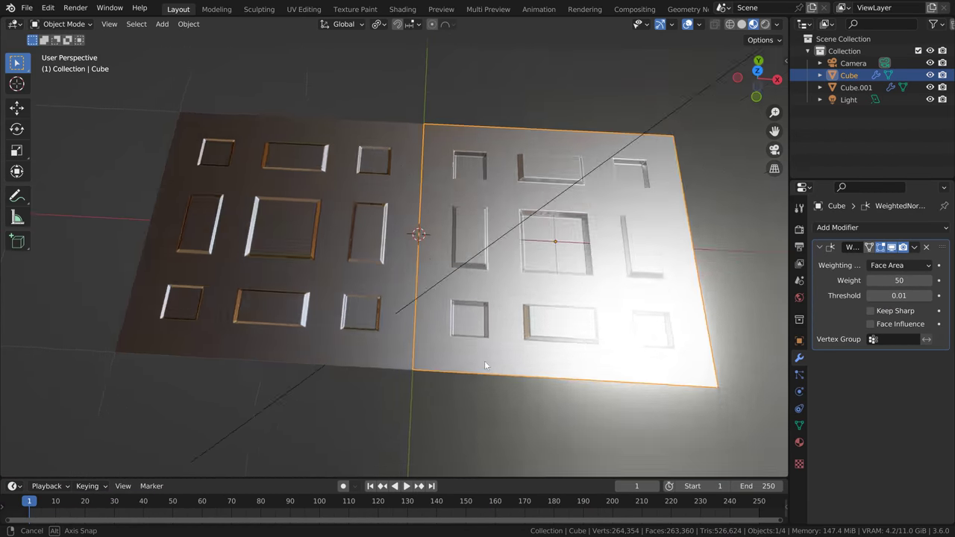
Step: Bake the normal map onto the image and rotate the UV islands
mouse_move(484, 360)
middle_mouse_down()
mouse_move(488, 270)
mouse_move(486, 316)
middle_mouse_up()
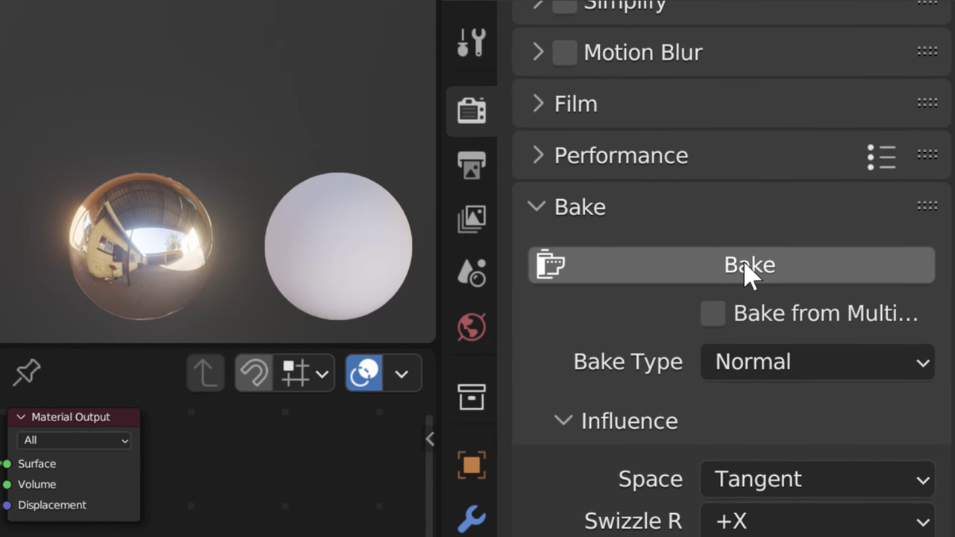
left_click(748, 265)
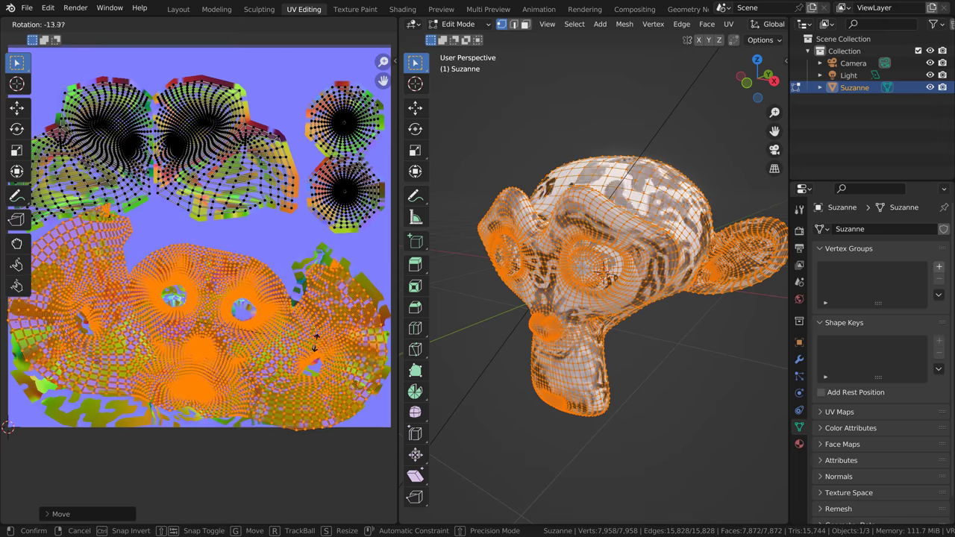
left_click(322, 340)
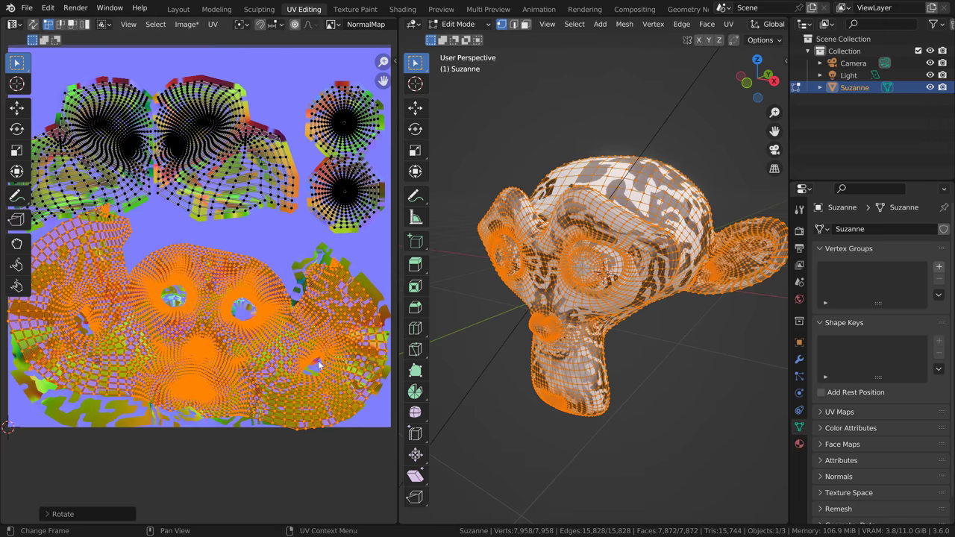
key("r")
left_click(329, 317)
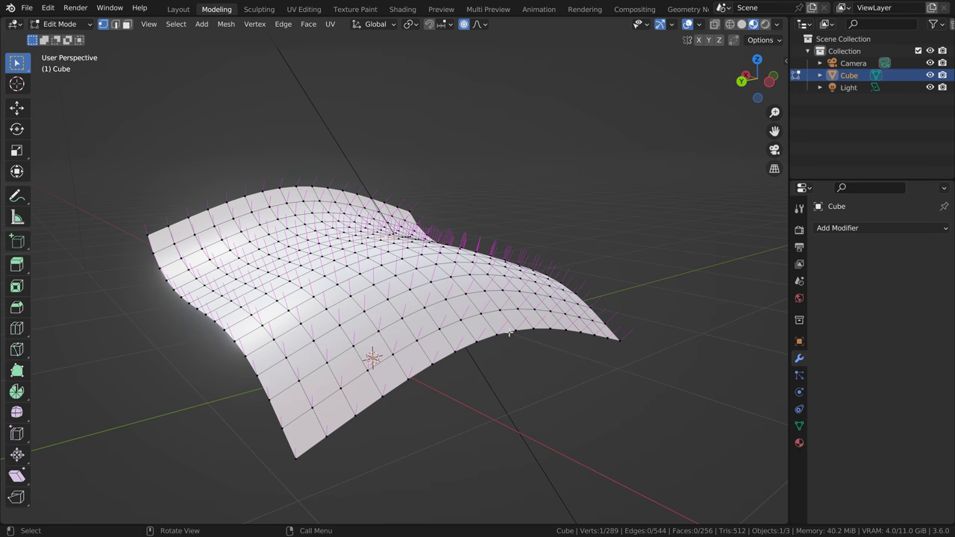
Step: Deform the surface with a smooth-falloff move
key("g")
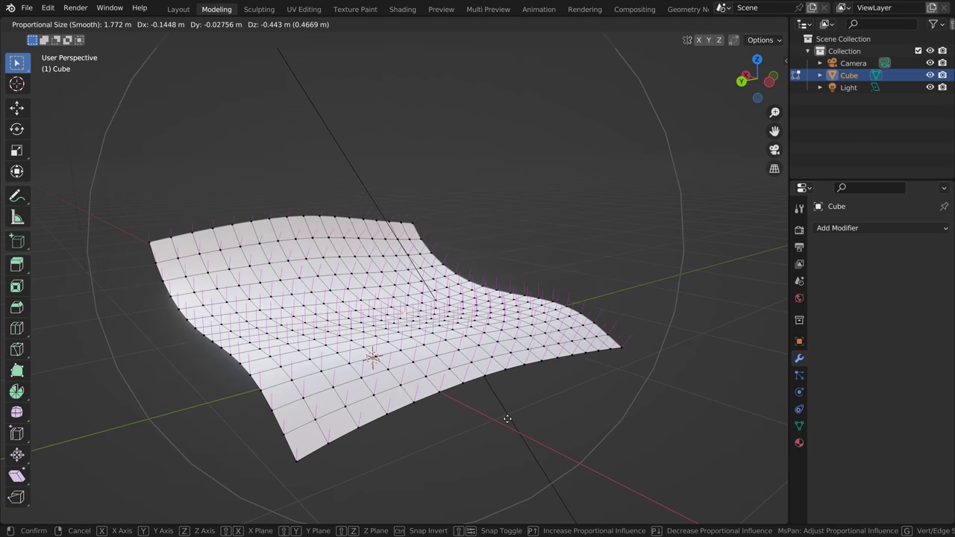
left_click(506, 419)
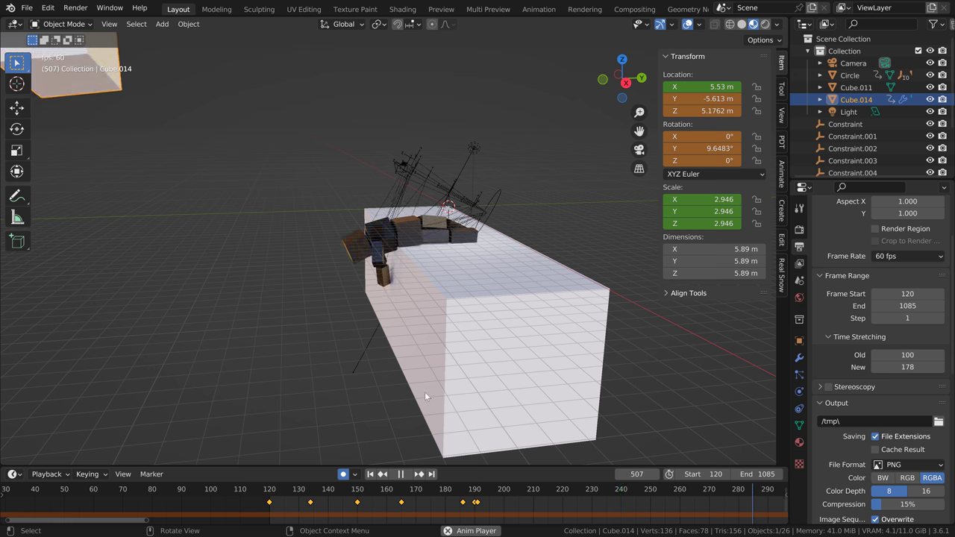
middle_click_drag(425, 395, 402, 408)
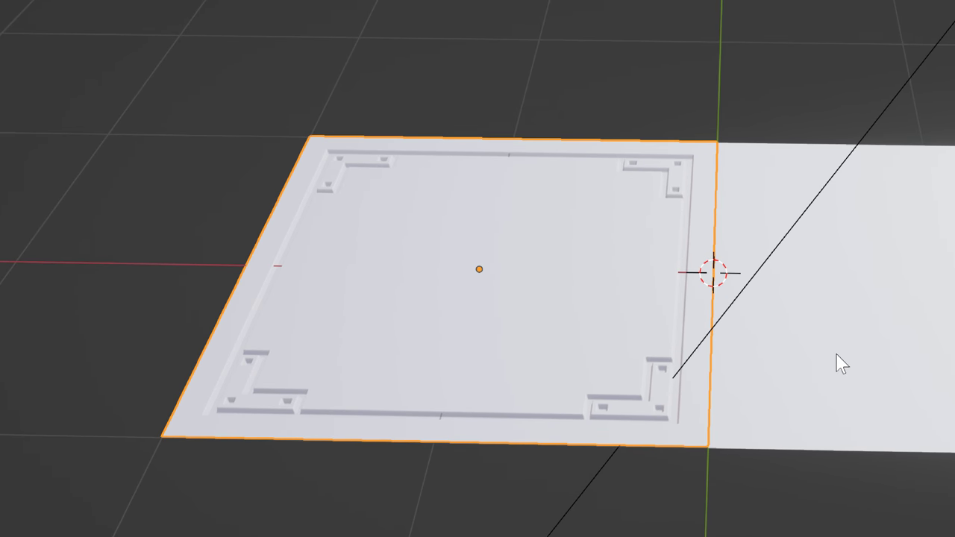
Step: Select the plain plane at X 1 m and subdivide its mesh in Edit Mode
left_click(842, 363)
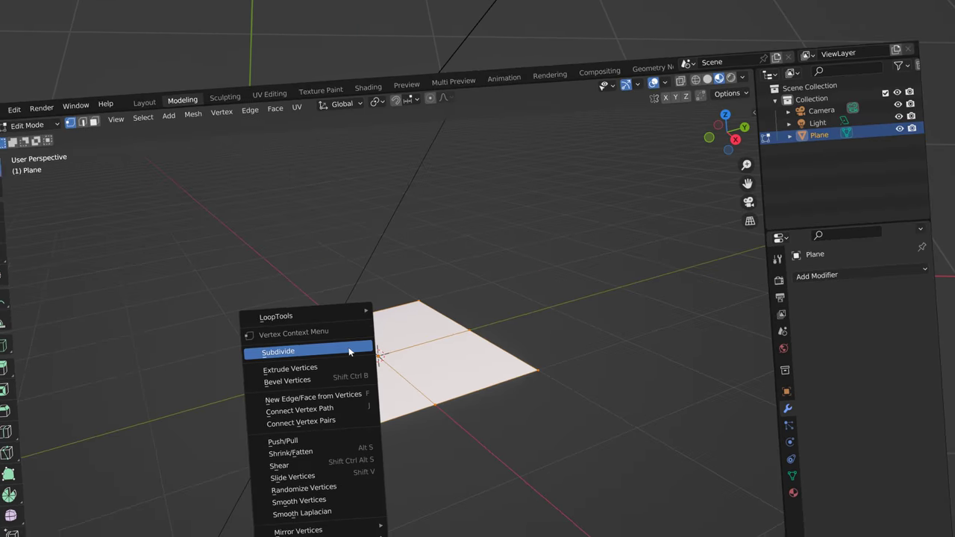
left_click(357, 258)
right_click(358, 257)
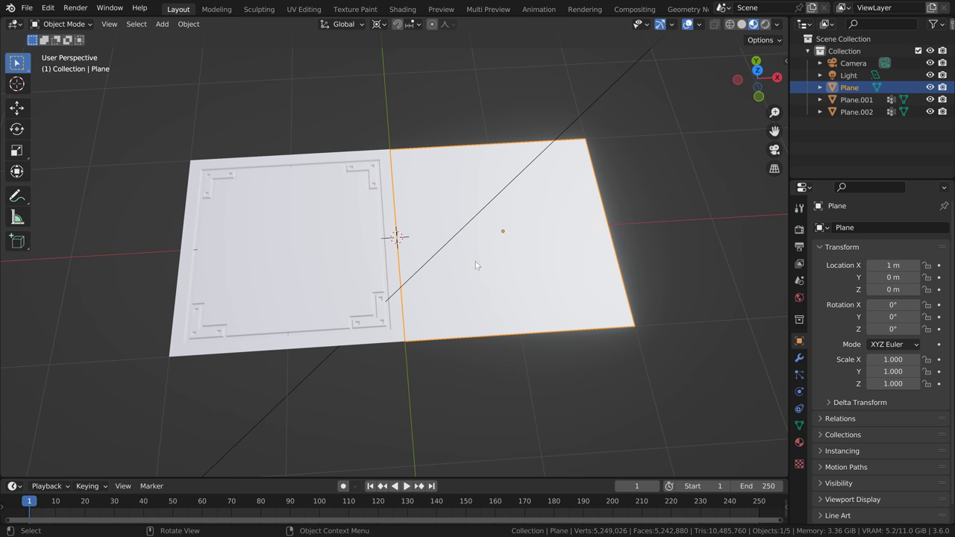
middle_click_drag(520, 341, 517, 293)
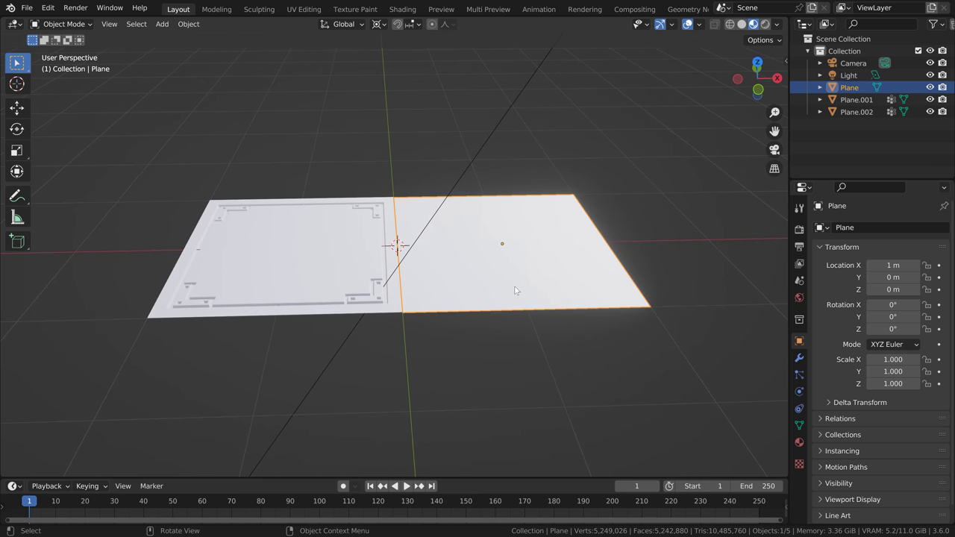
Step: Add a Data Transfer modifier to the plain plane
left_click(798, 358)
left_click(824, 224)
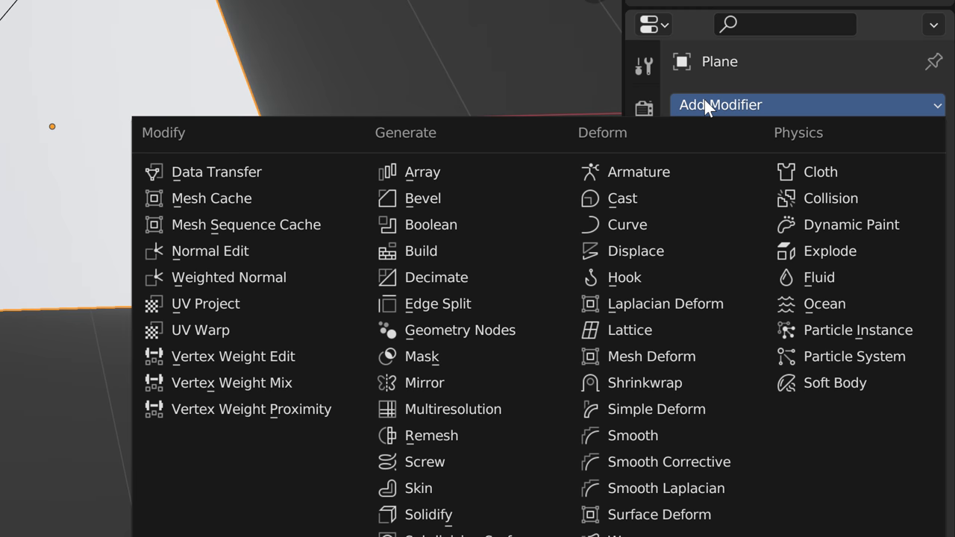
left_click(286, 175)
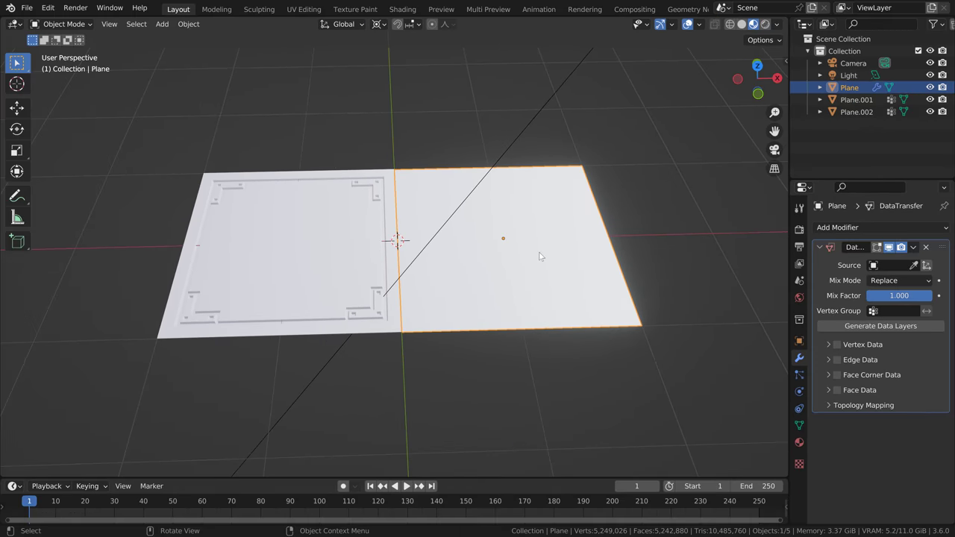
mouse_move(415, 291)
middle_mouse_down()
mouse_move(411, 211)
mouse_move(421, 297)
middle_mouse_up()
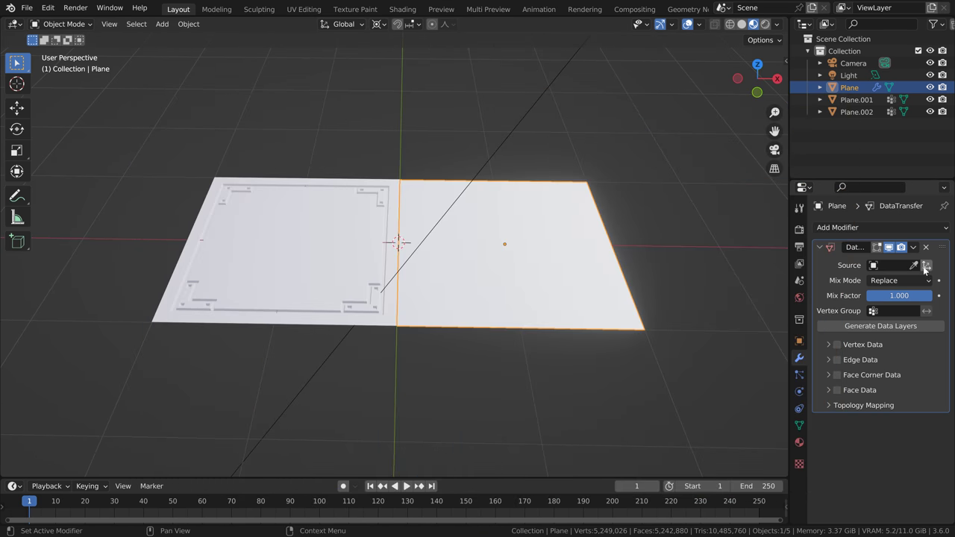
Step: Enable Object Transform, pick the detailed plane as source, and transfer Face Corner Custom Normals
left_click(926, 266)
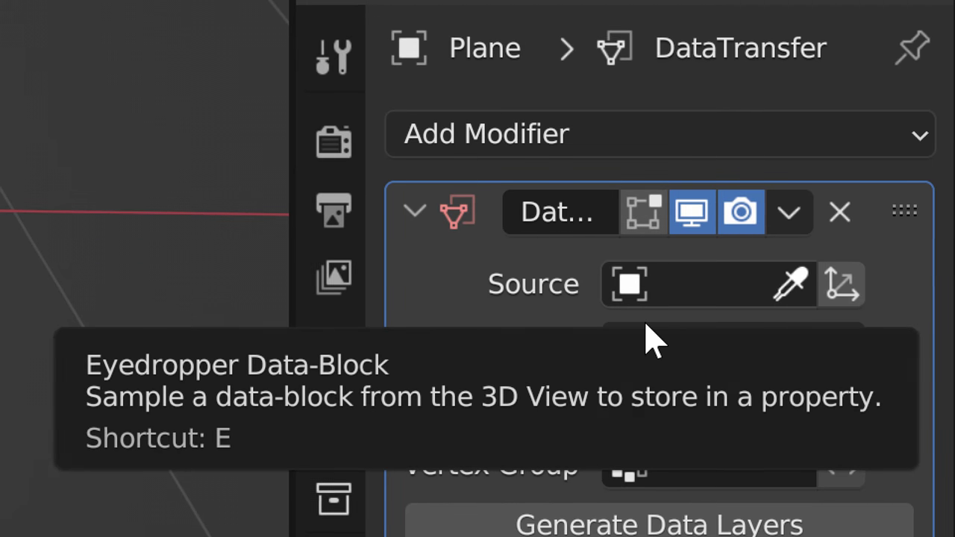
left_click(895, 279)
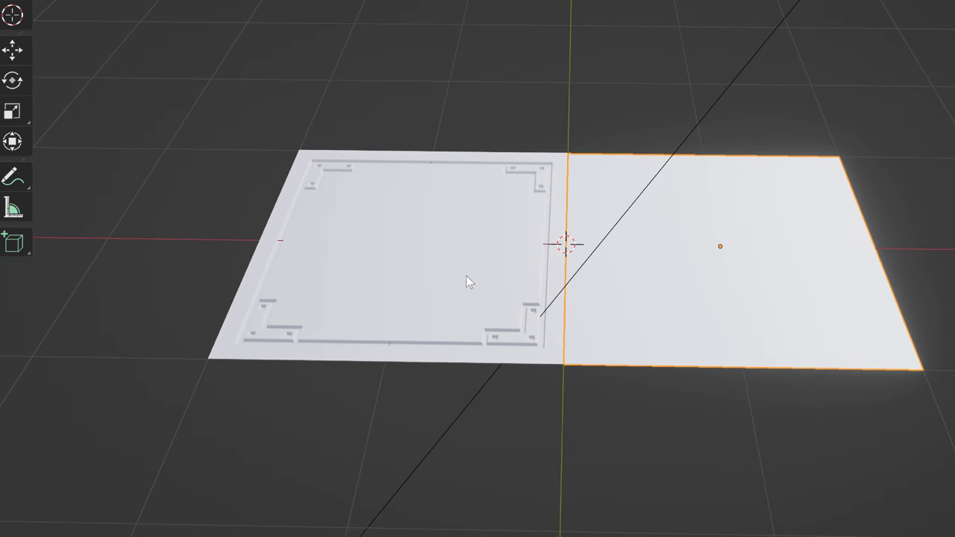
left_click(459, 272)
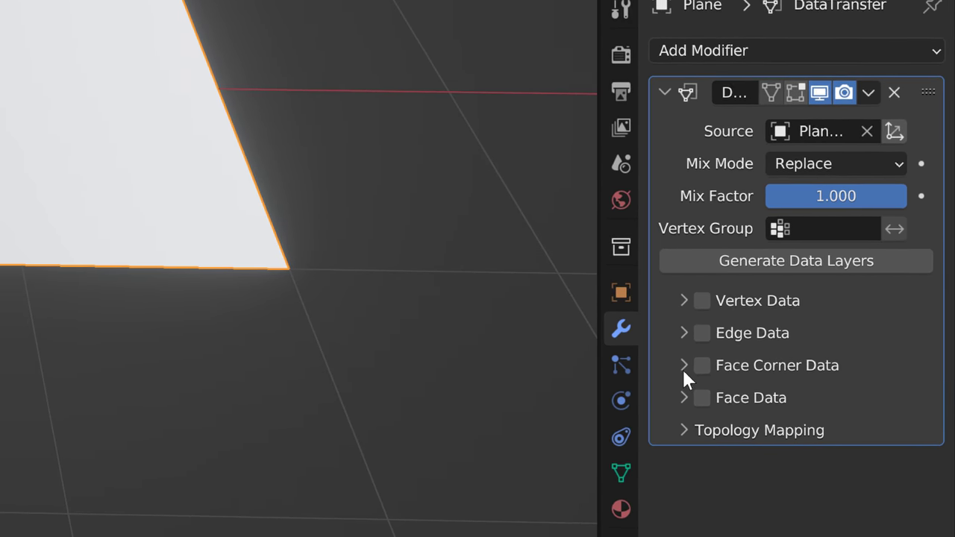
left_click(684, 365)
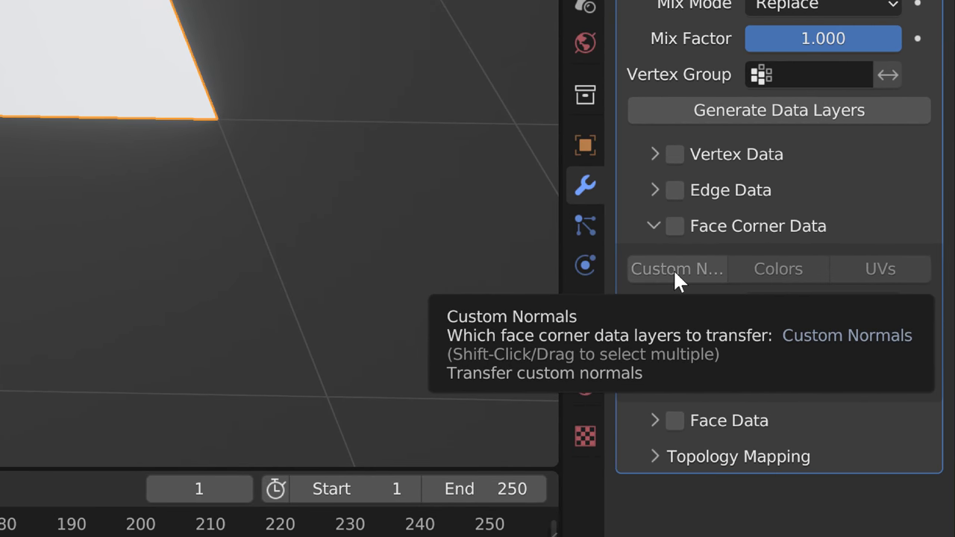
left_click(672, 268)
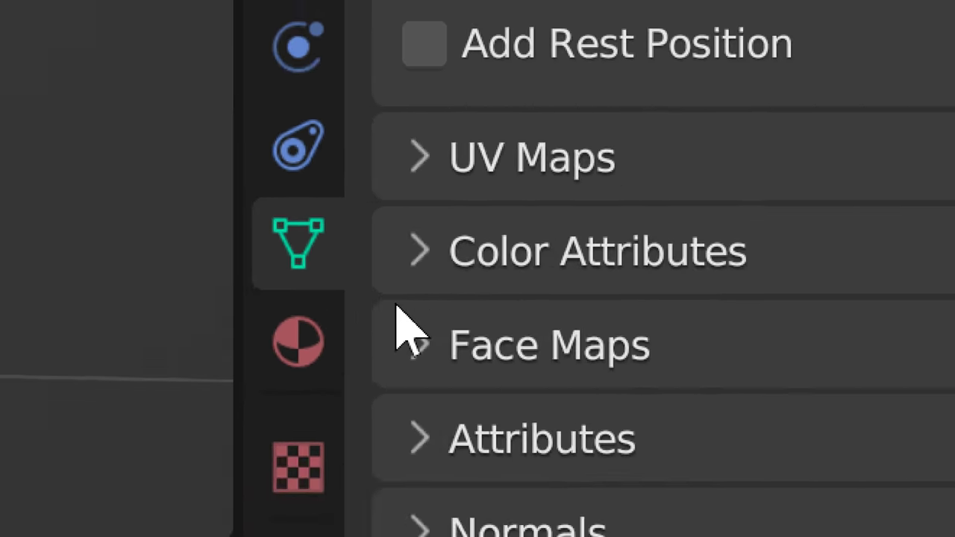
Step: Expand the mesh Normals settings and shade the selected faces smooth
scroll(646, 370, "down", 2)
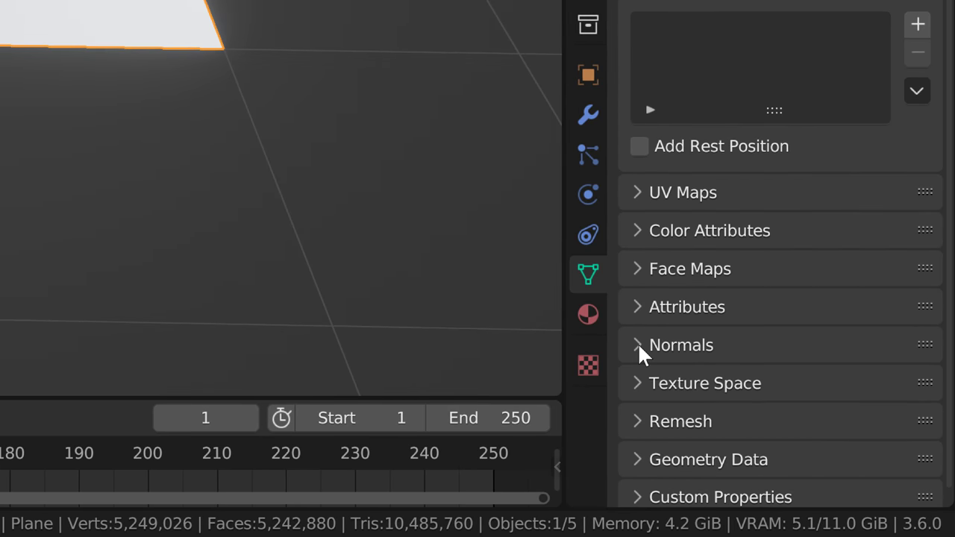
left_click(637, 343)
scroll(636, 341, "down", 2)
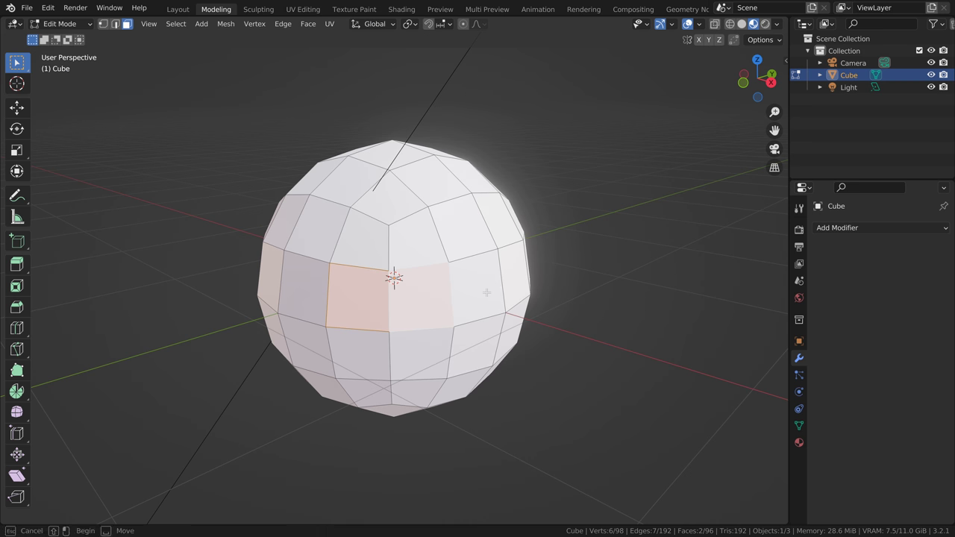
left_click(308, 23)
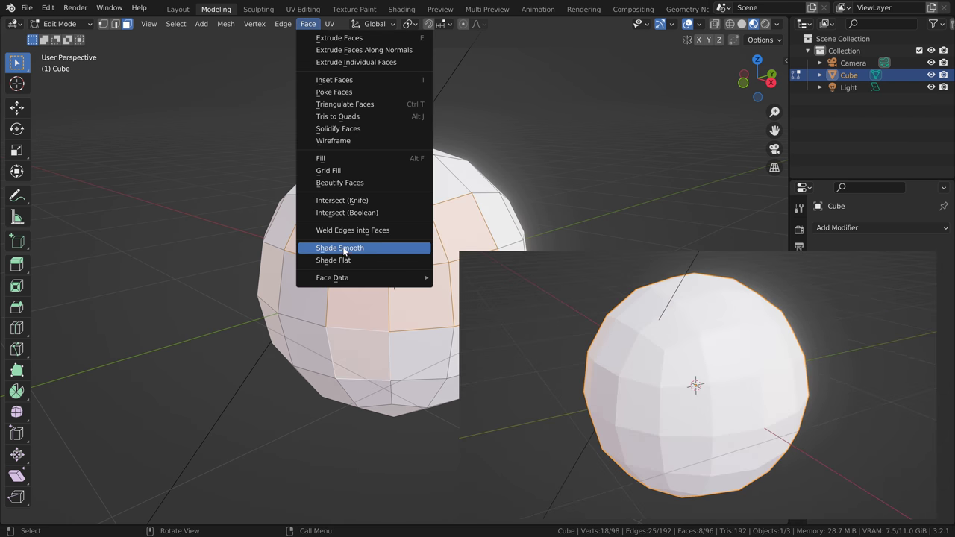
left_click(342, 248)
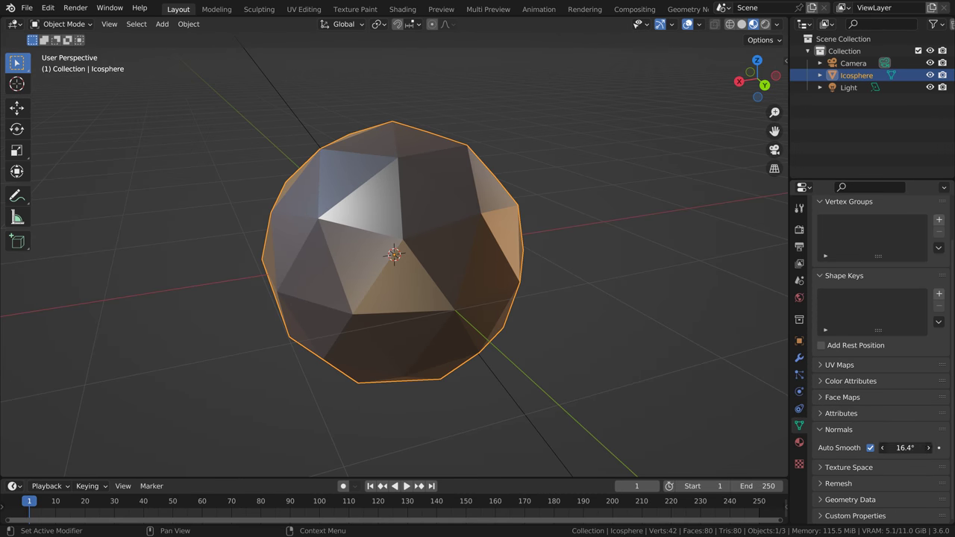
Step: Test the sphere's auto smooth angle with undo and redo, then mark the selected face's edges sharp
mouse_move(904, 448)
left_mouse_down()
mouse_move(932, 448)
mouse_move(909, 447)
left_mouse_up()
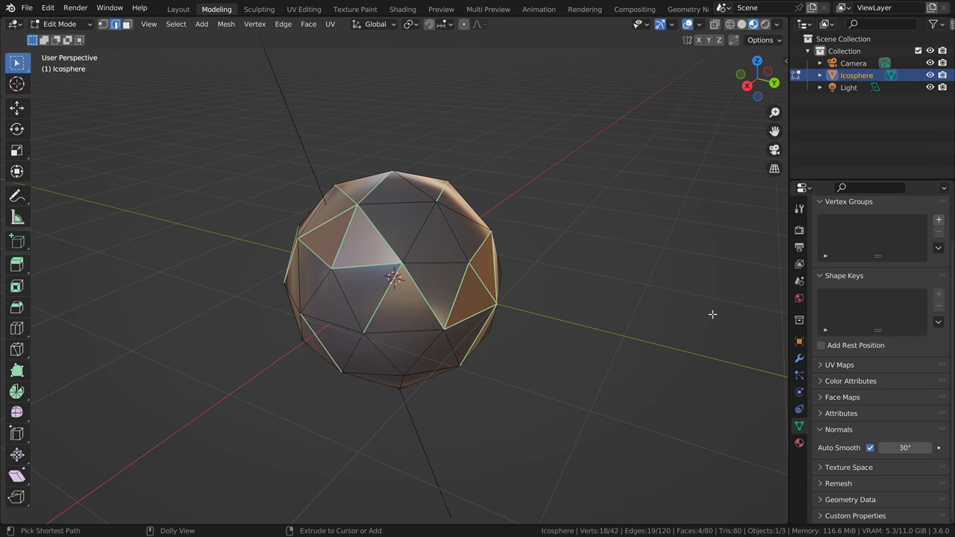
key("ctrl+z")
key("ctrl+shift+z")
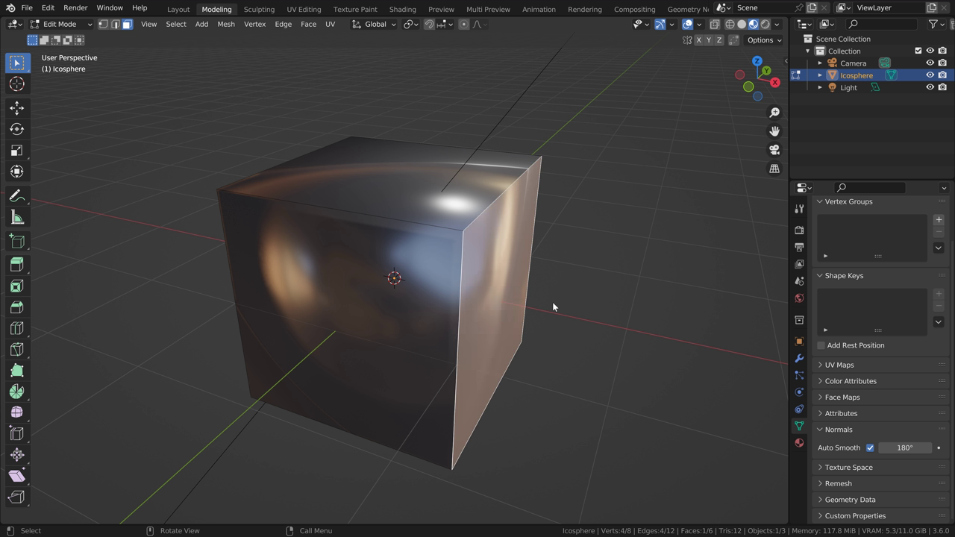
right_click(552, 301)
left_click(534, 328)
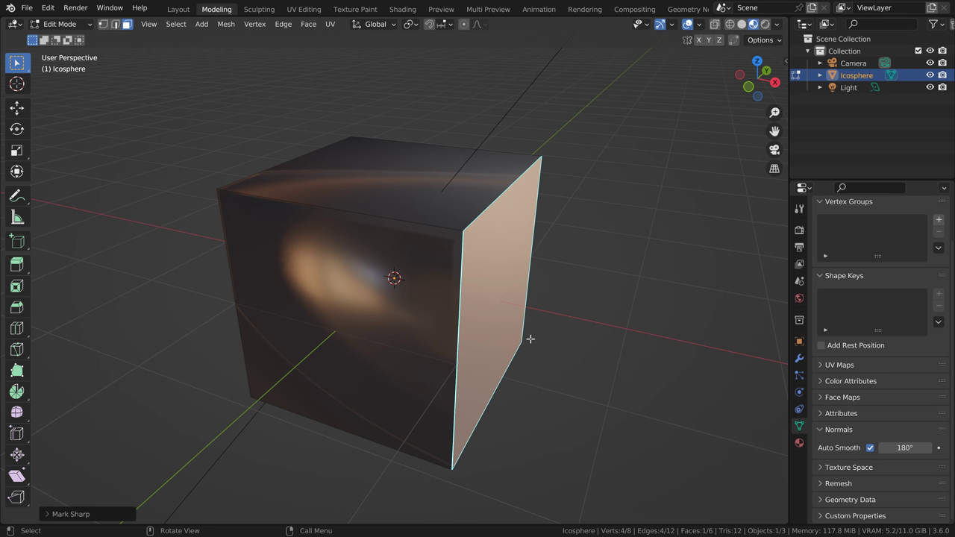
Step: Toggle Auto Smooth off and on for the cube and lower its angle from 180° toward 2°
left_click(869, 448)
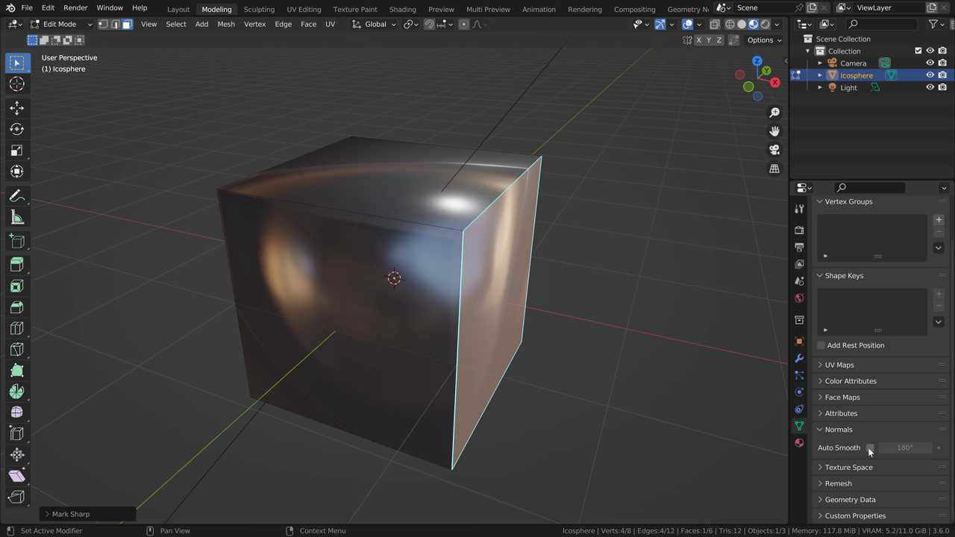
left_click(869, 448)
left_click(869, 447)
left_click(868, 447)
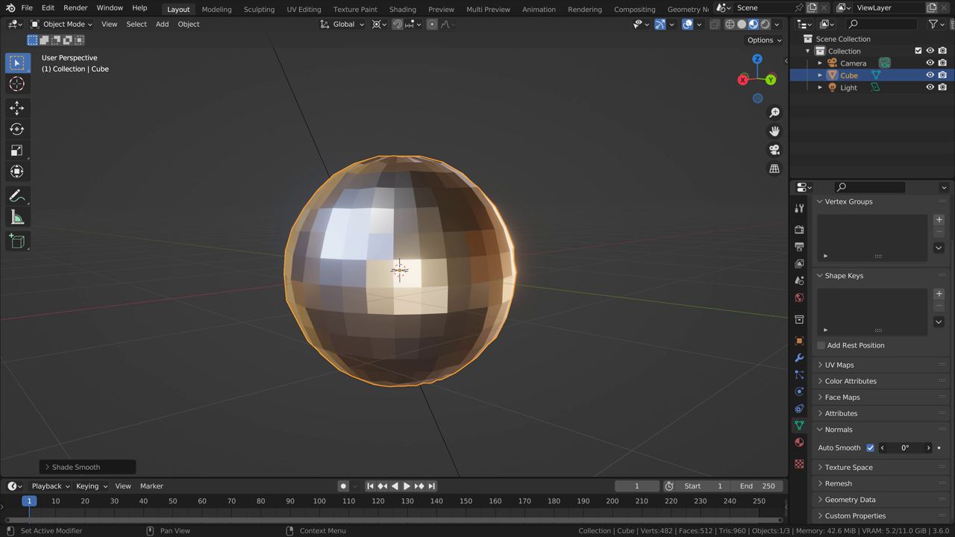
left_click_drag(681, 270, 567, 270)
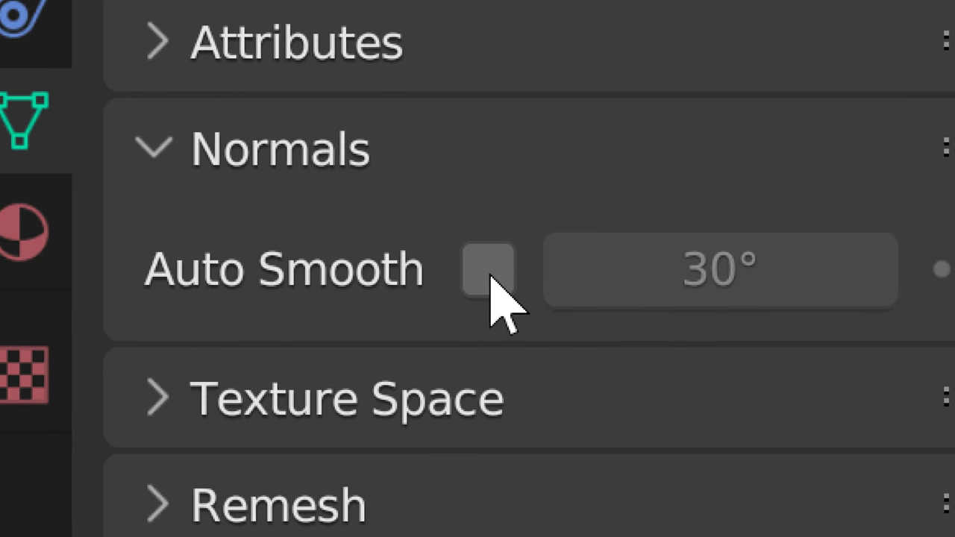
Step: Enable Auto Smooth on the plain plane with a 180° angle
left_click(490, 274)
left_click(619, 273)
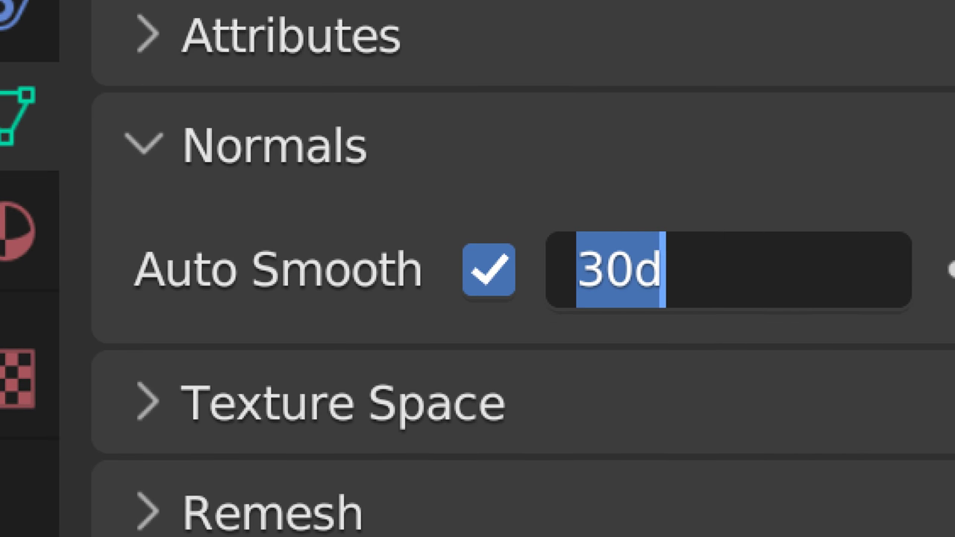
type("180")
key("Return")
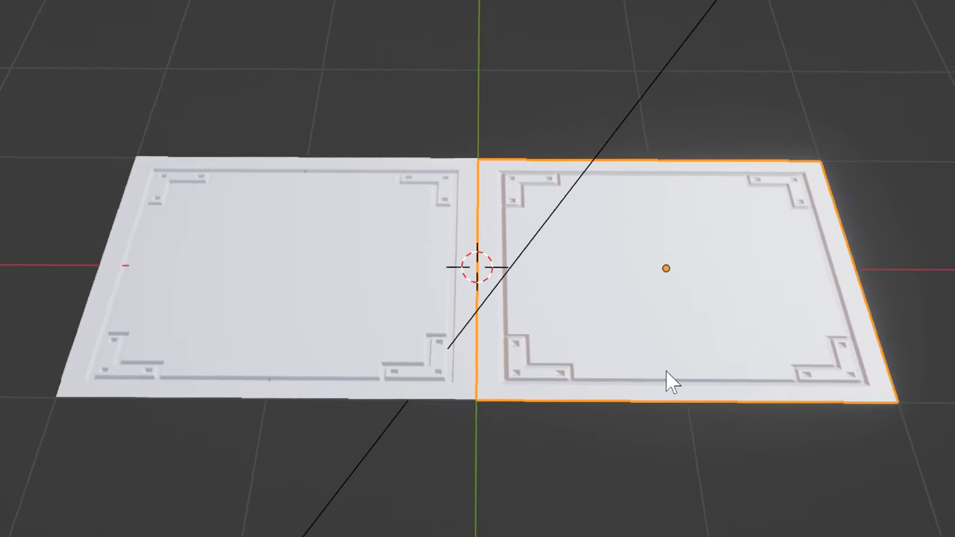
middle_click_drag(666, 380, 470, 260)
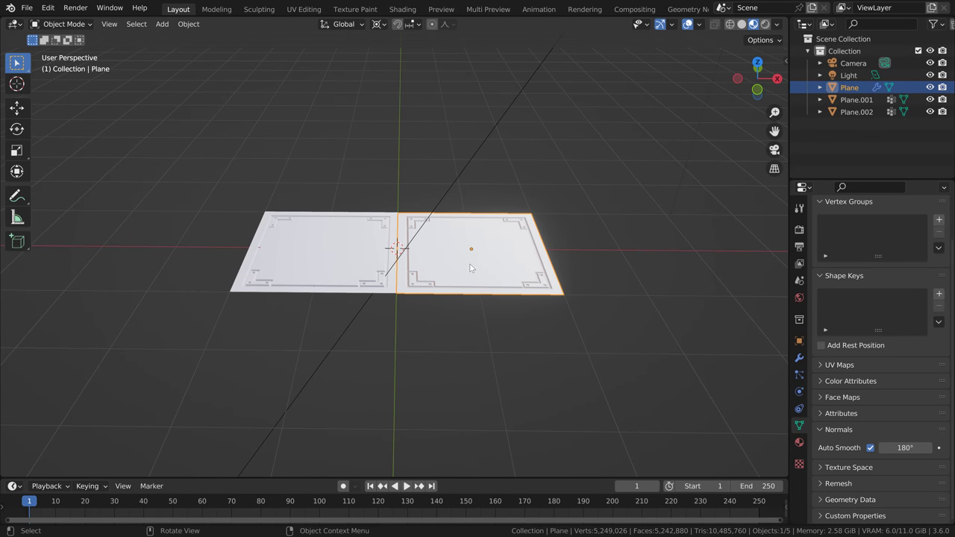
Step: Show the plane's dense mesh in Edit Mode, return to Object Mode, and view both planes from above
scroll(469, 269, "up", 3)
middle_click_drag(475, 279, 448, 263)
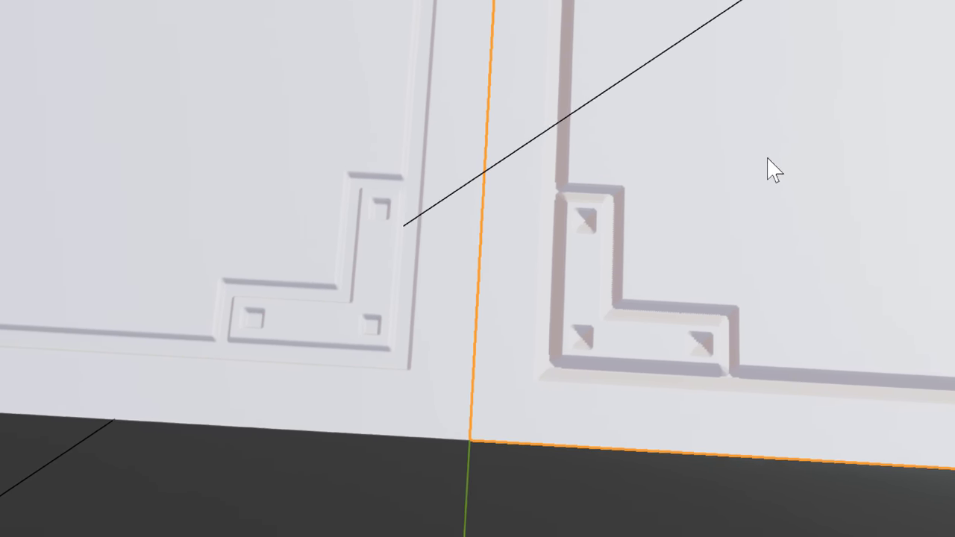
scroll(501, 315, "down", 3)
key("ctrl+Page_Down")
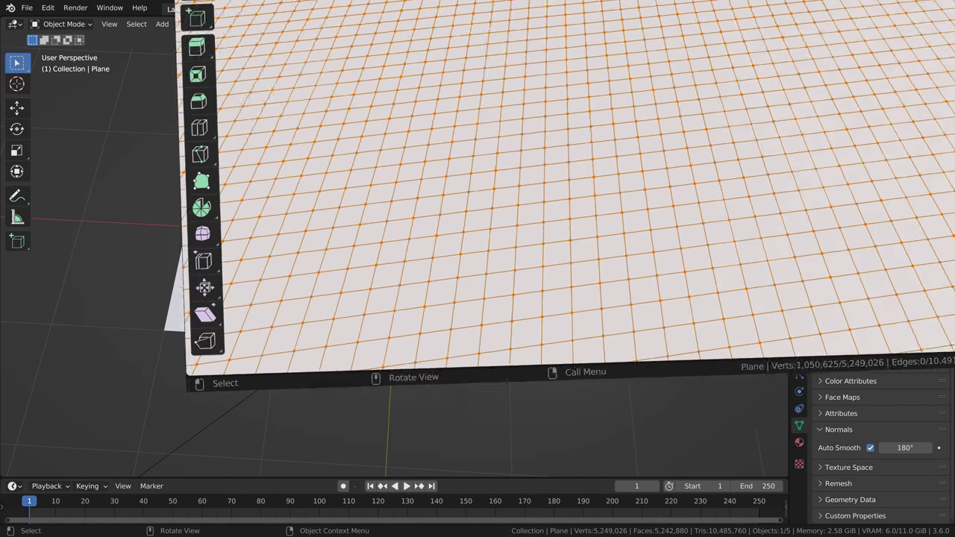
middle_click_drag(601, 153, 595, 349, "ctrl")
scroll(597, 330, "down", 3)
key("ctrl+Page_Up")
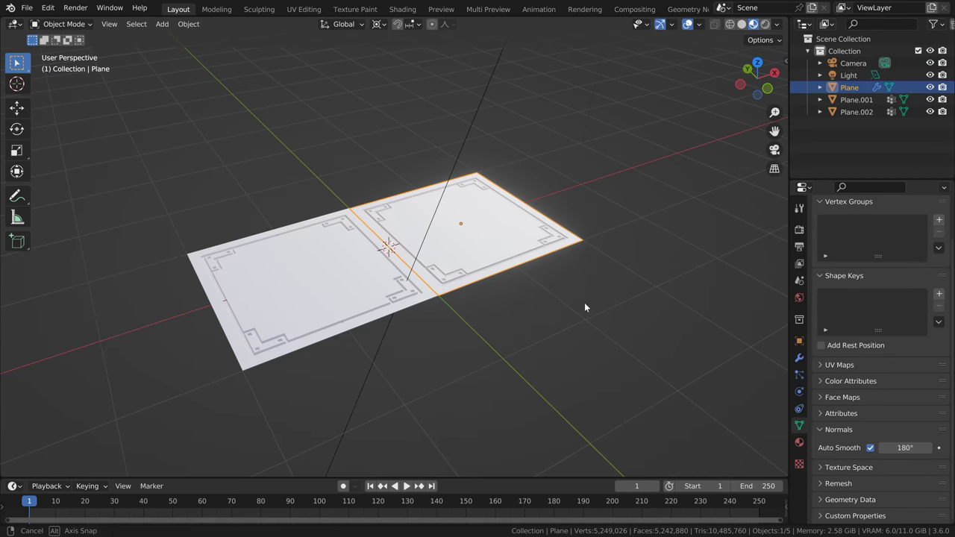
middle_click_drag(586, 305, 542, 381)
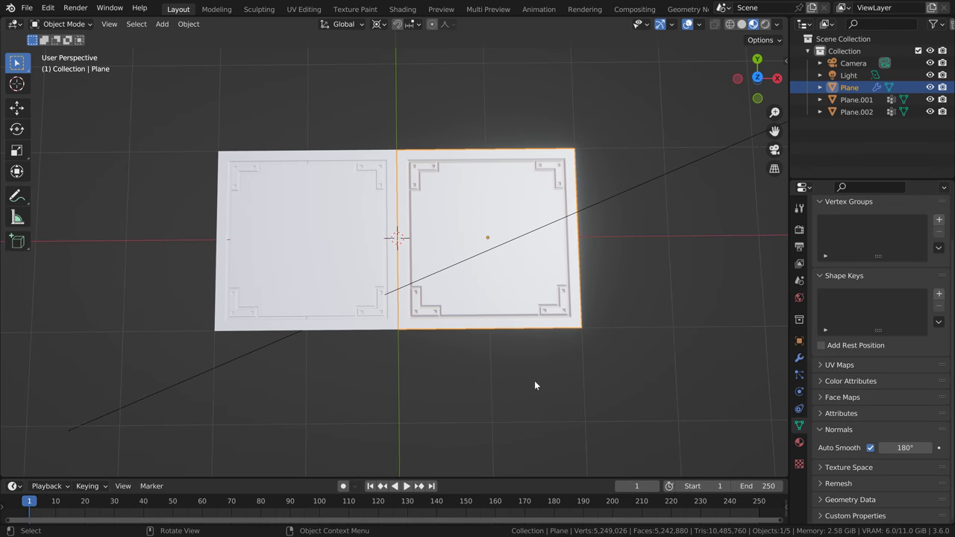
Step: Review the plane's Face Corner mapping choices without changes and orbit to compare the planes' shading
left_click(799, 358)
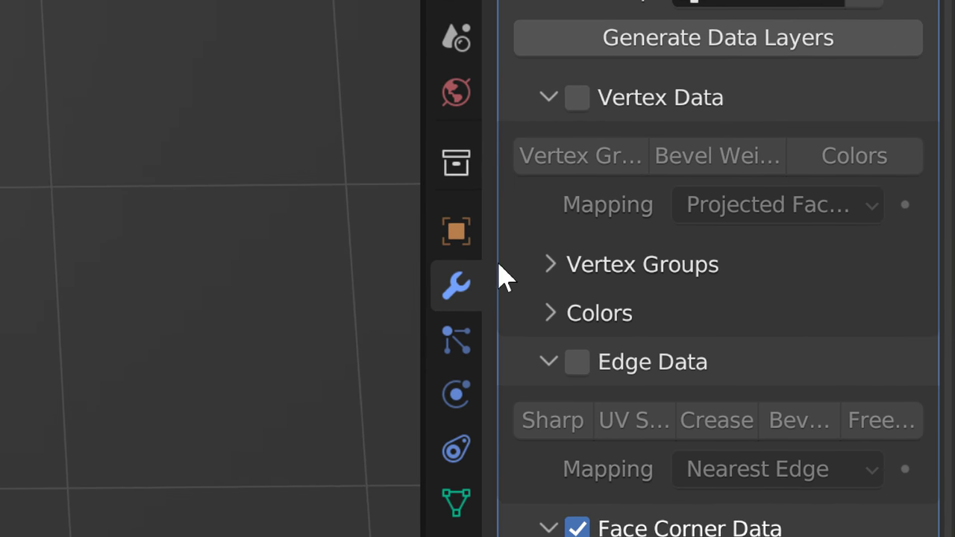
scroll(580, 249, "up", 1)
scroll(592, 270, "down", 3)
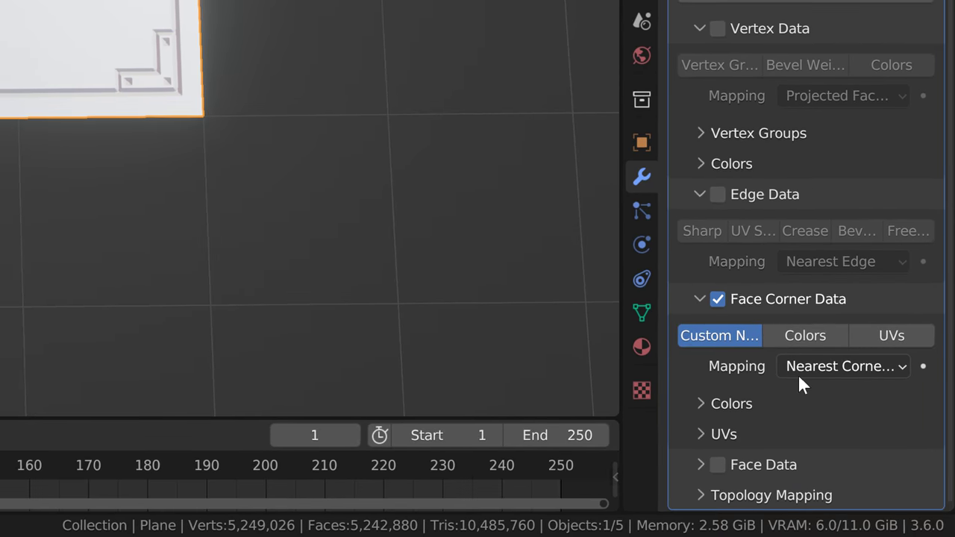
left_click(801, 366)
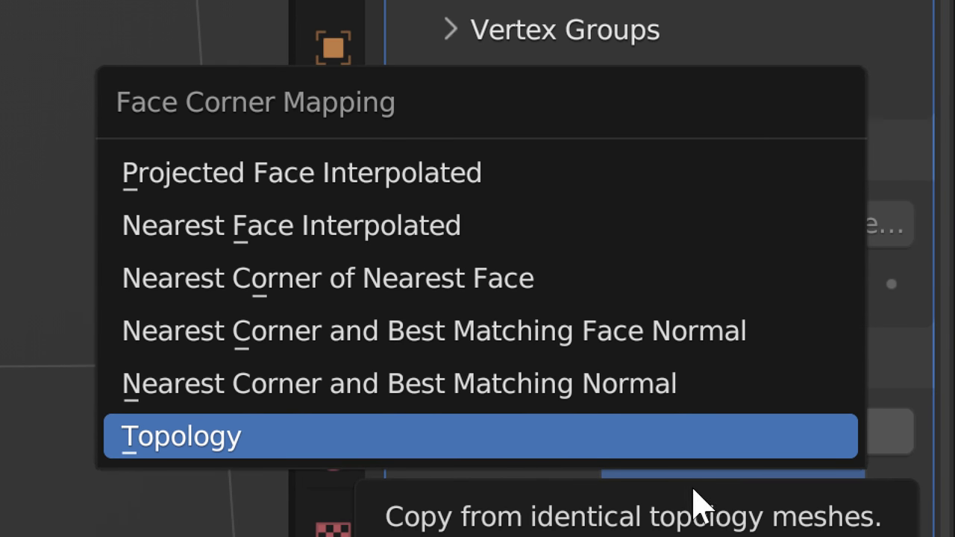
left_click(582, 492)
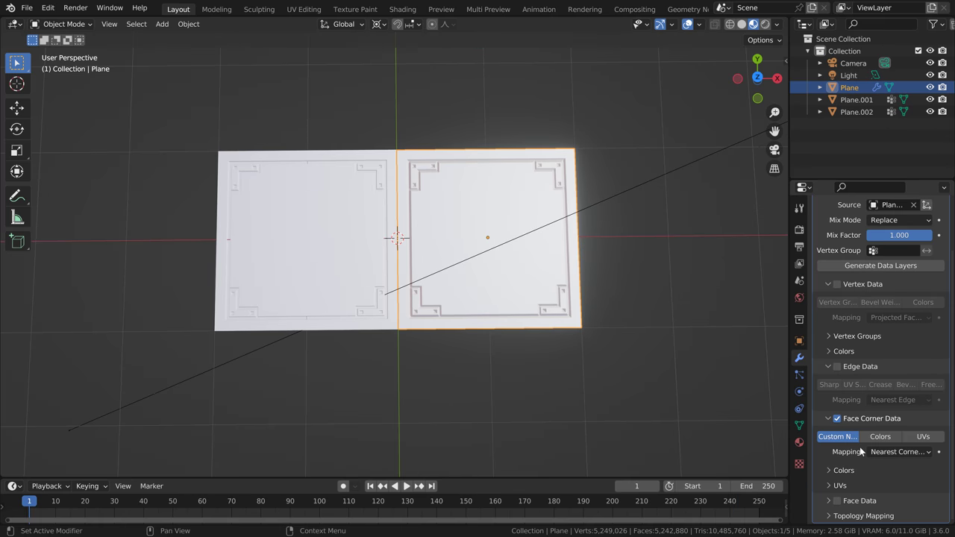
mouse_move(558, 374)
middle_mouse_down()
mouse_move(499, 276)
mouse_move(556, 360)
middle_mouse_up()
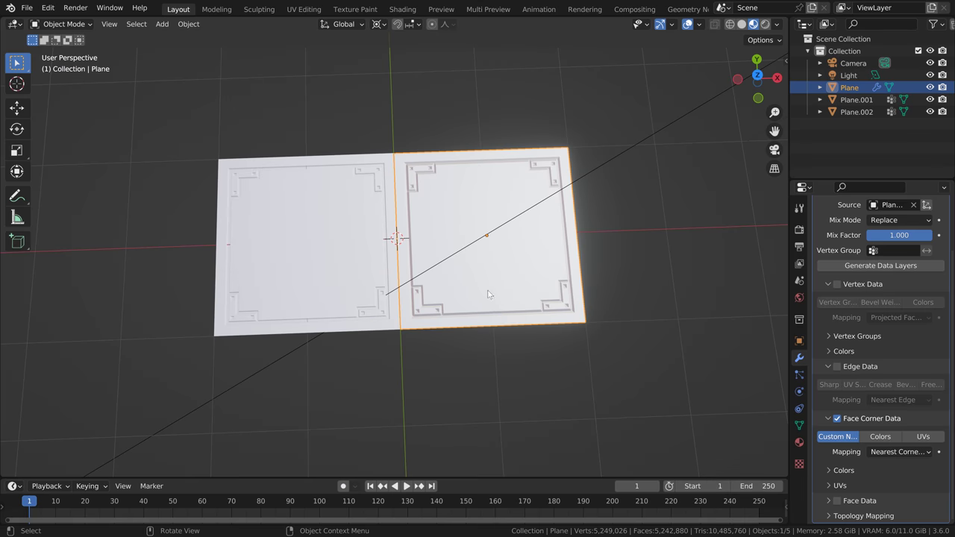
mouse_move(489, 294)
middle_mouse_down()
mouse_move(469, 289)
mouse_move(466, 270)
mouse_move(506, 249)
mouse_move(444, 262)
middle_mouse_up()
scroll(465, 270, "up", 4)
middle_click_drag(375, 249, 750, 316)
Step: Check the Vertex Data and Face Corner mapping lists, leaving both unchanged
left_click(888, 317)
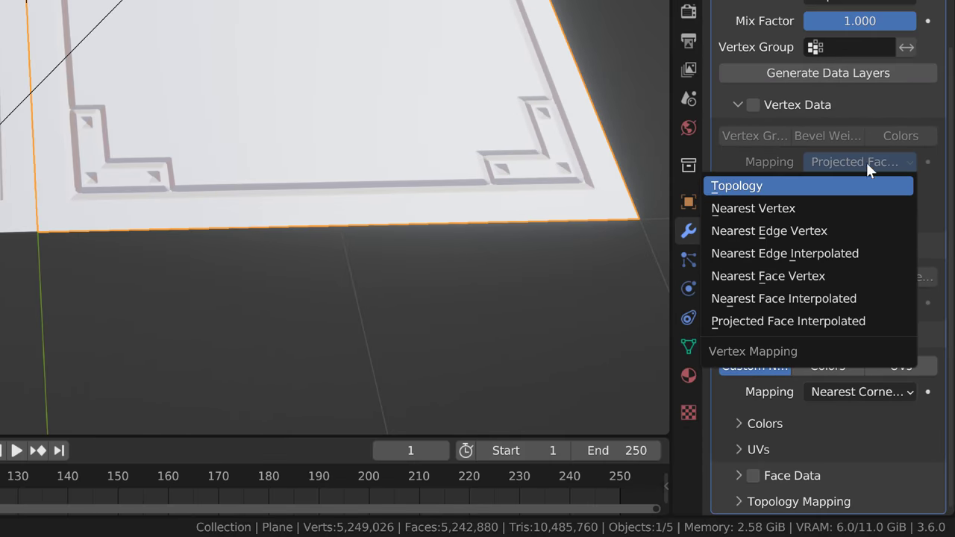
left_click(865, 163)
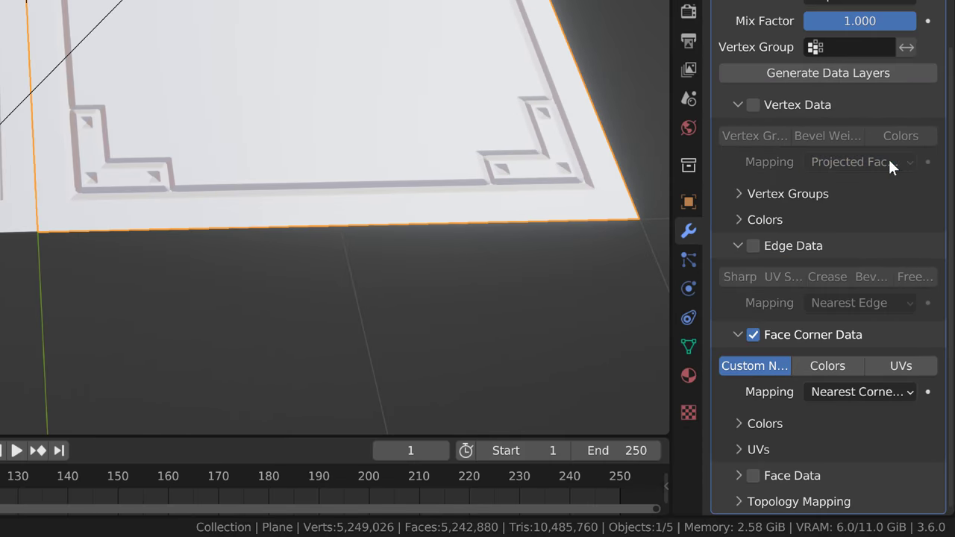
left_click(844, 391)
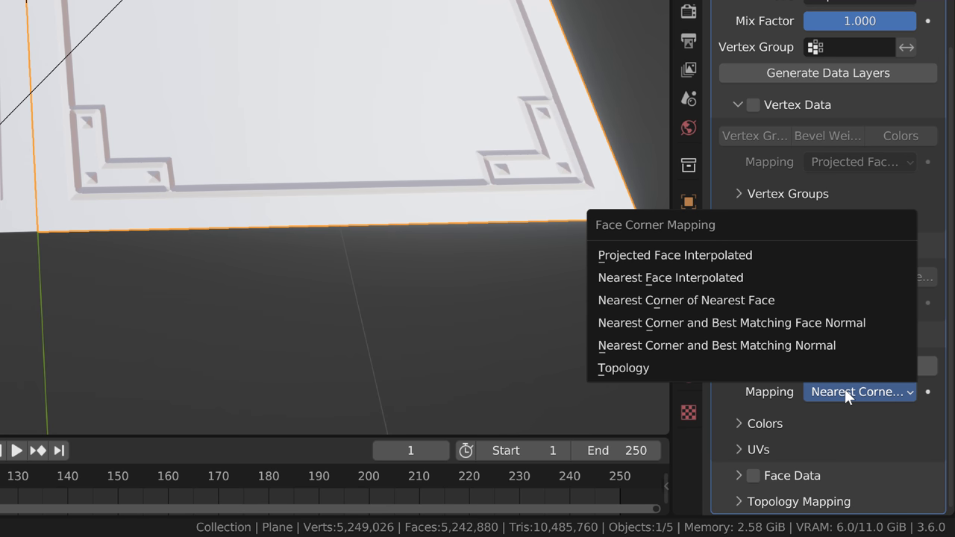
left_click(845, 391)
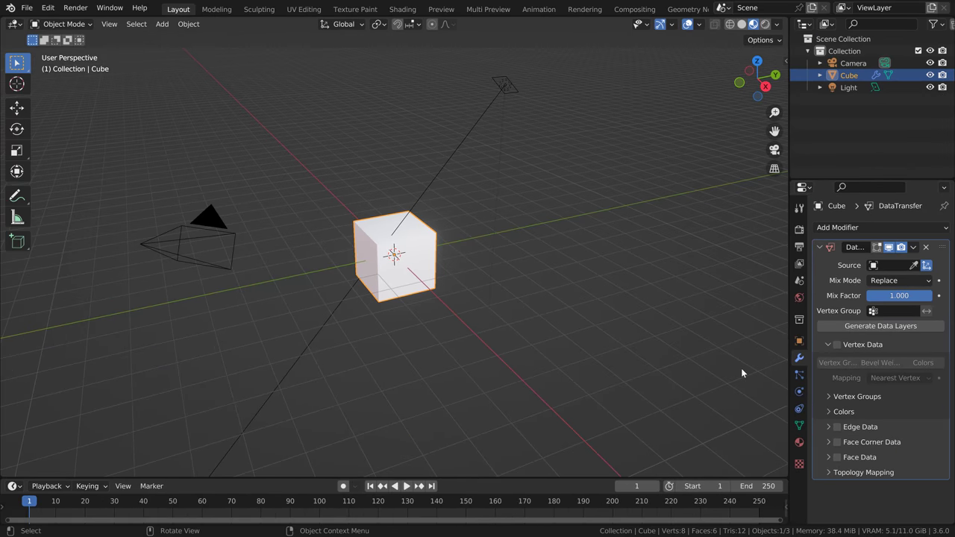
Step: Enable Vertex Data with Topology mapping and set the left Suzanne as the source
left_click(837, 344)
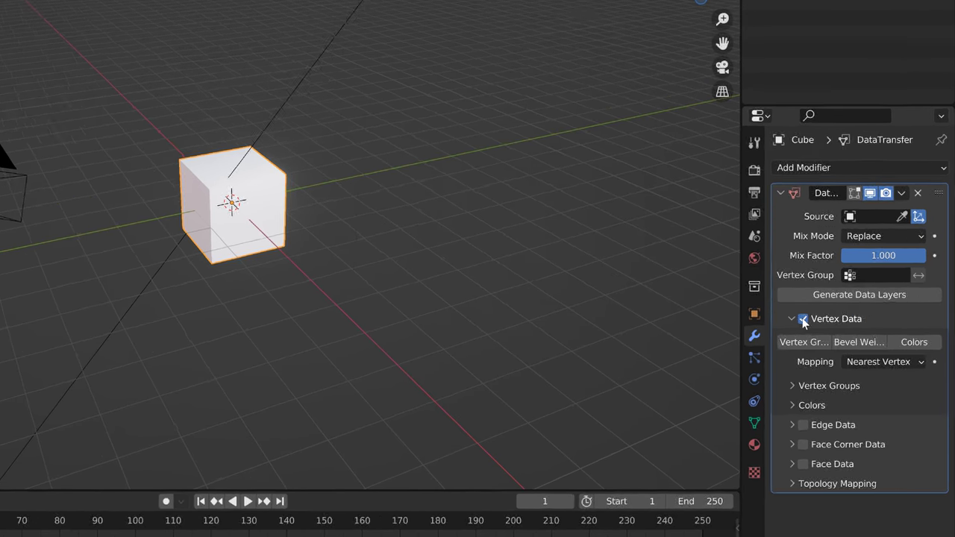
left_click(869, 377)
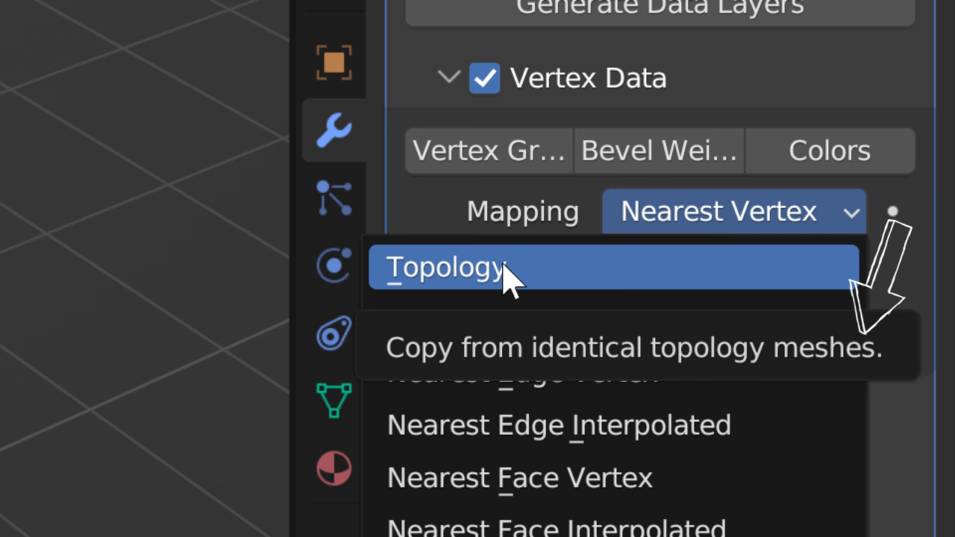
left_click(506, 275)
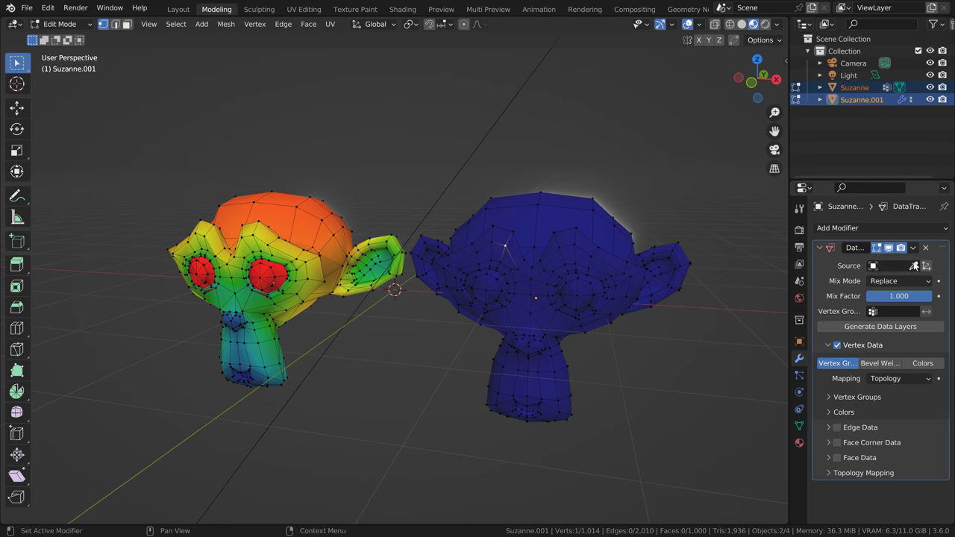
left_click(301, 266)
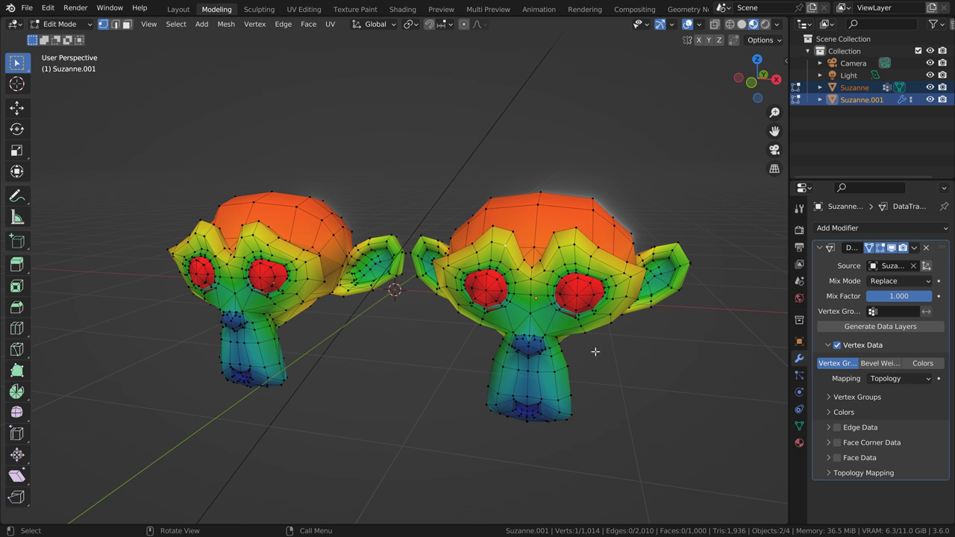
middle_click_drag(477, 383, 503, 409)
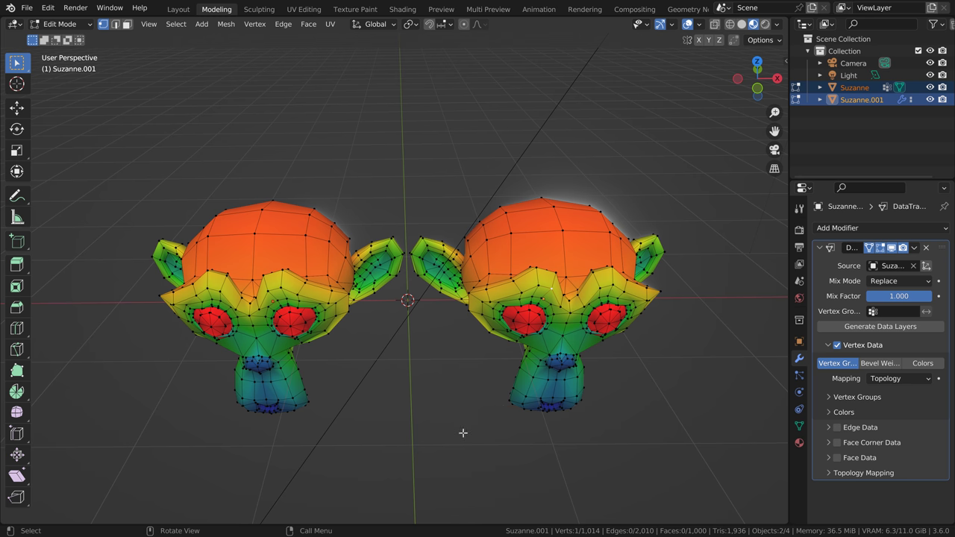
Step: Move a vertex and dissolve a vertex, undoing each, to show Topology mapping breaking
left_click(482, 426)
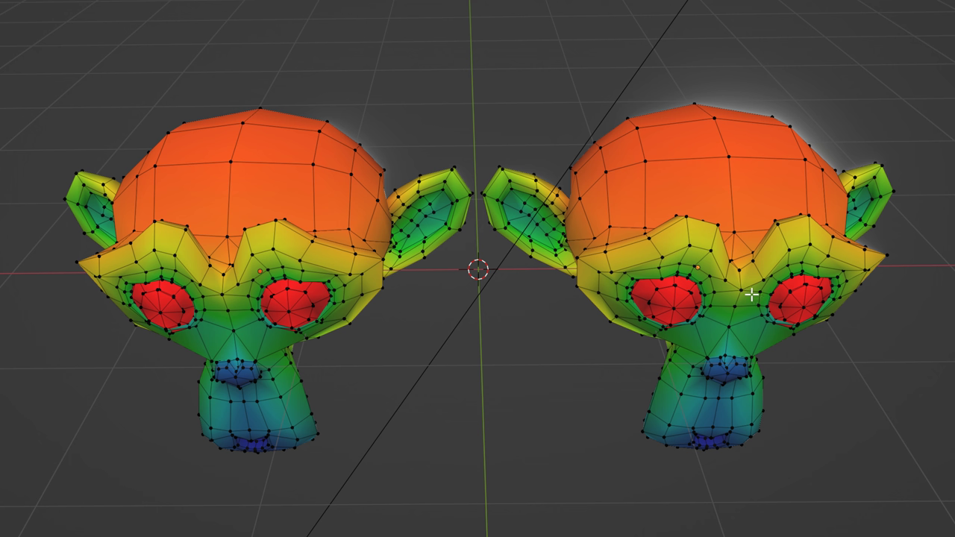
key("g")
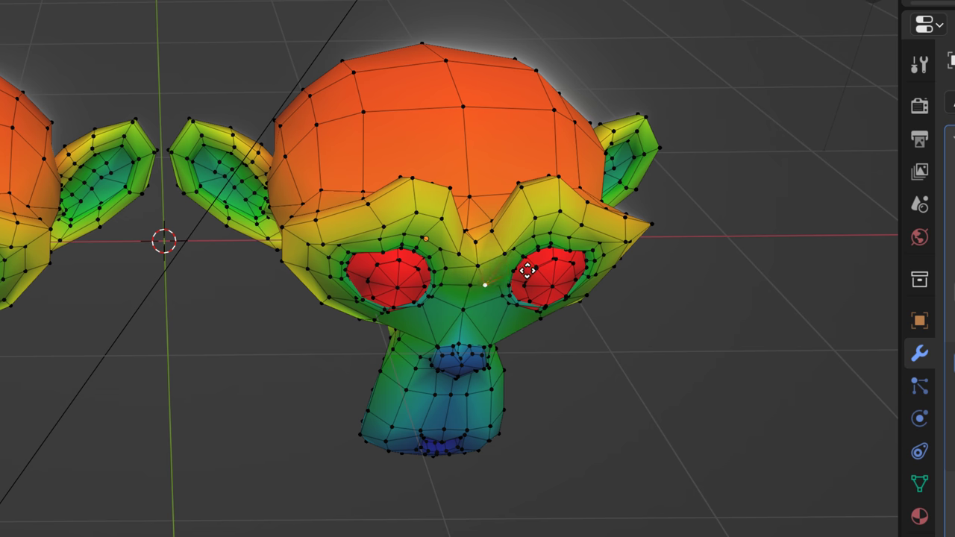
left_click(635, 352)
key("ctrl+z")
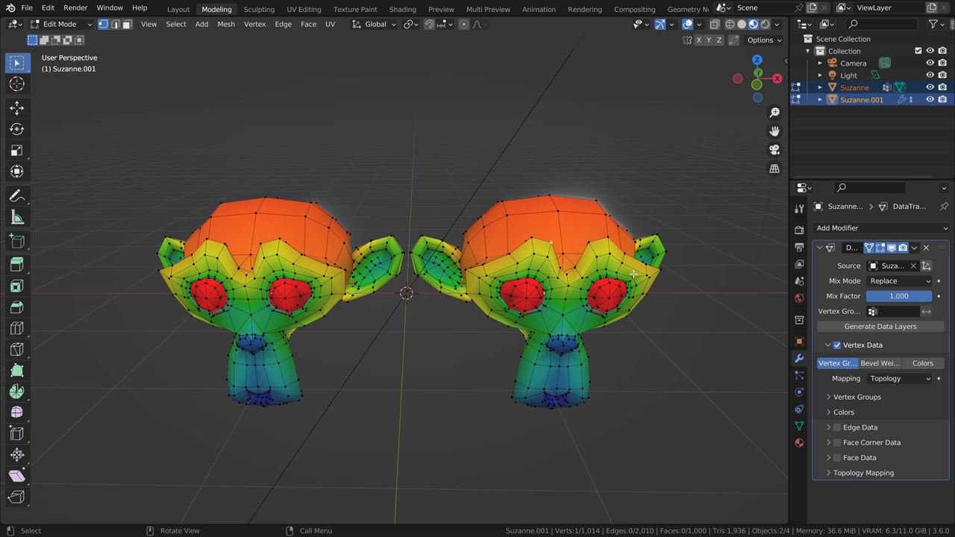
key("ctrl+x")
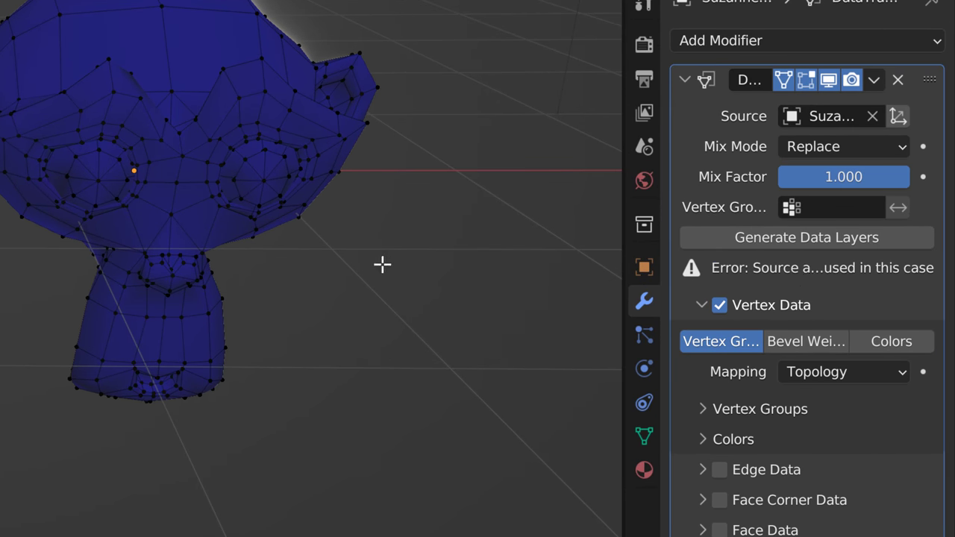
key("ctrl+z")
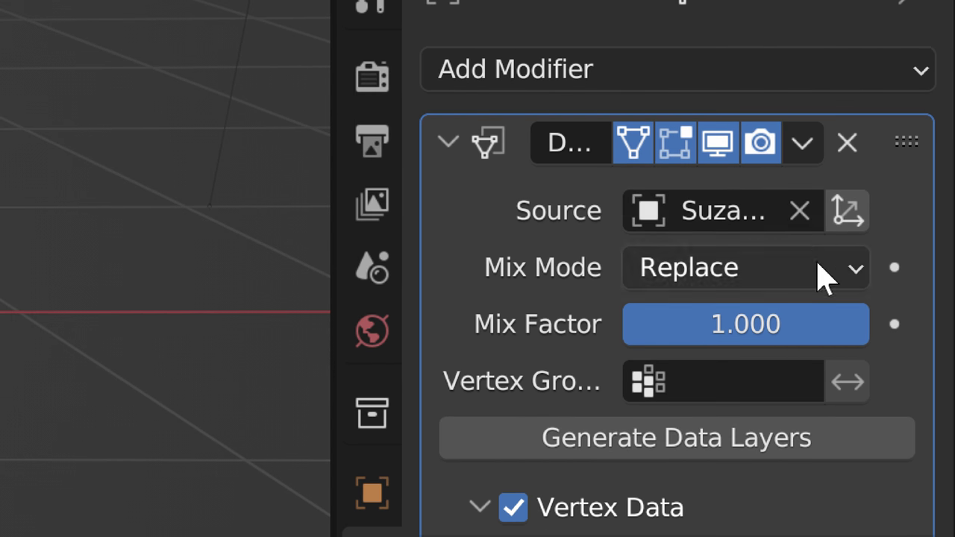
Step: Keep Replace as the mix mode and raise the Smooth Vertex Weights iterations to 29
left_click(851, 267)
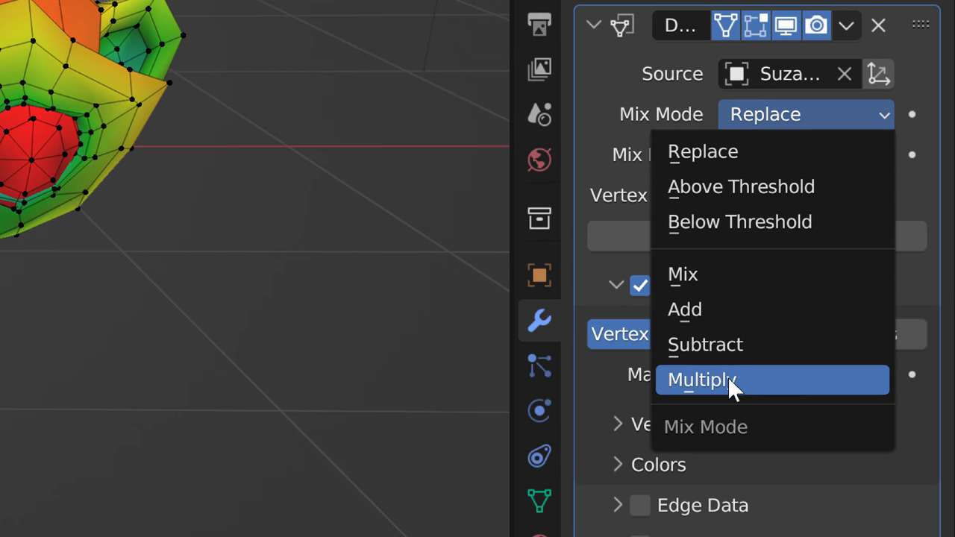
left_click(749, 155)
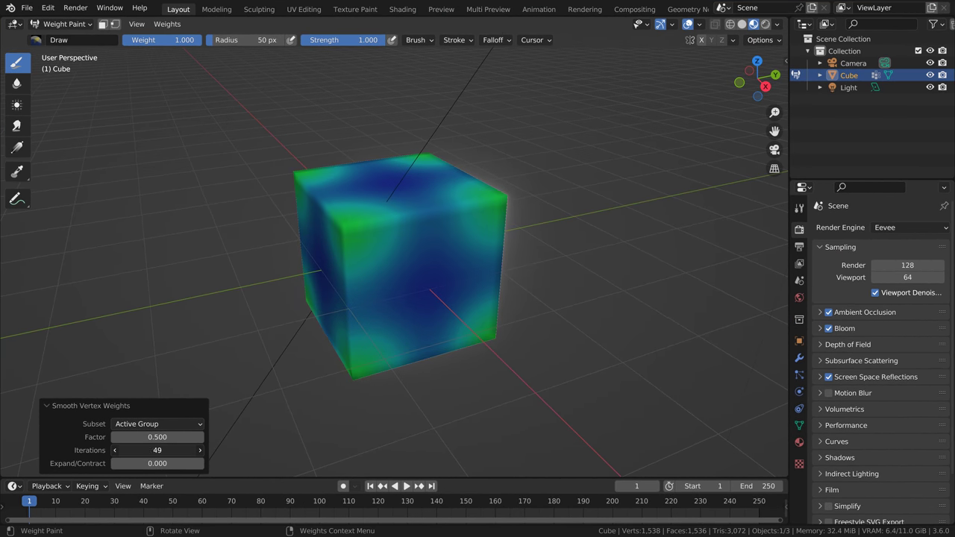
left_click_drag(157, 450, 158, 450)
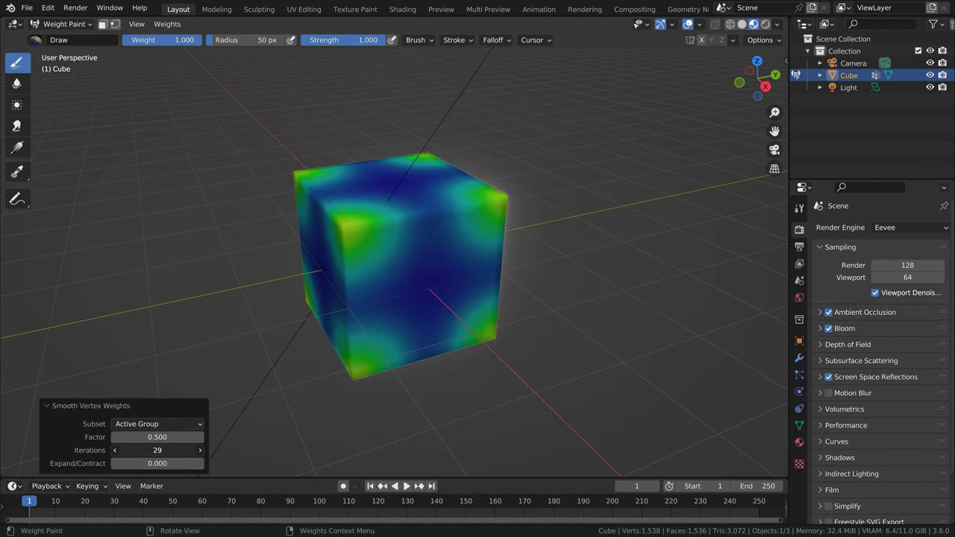
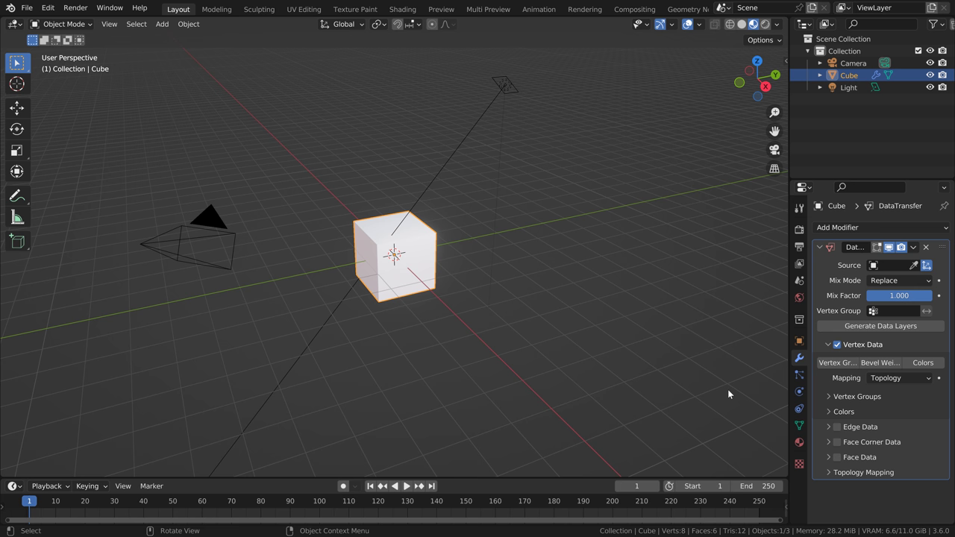
Step: Switch the Vertex Data mapping from Topology to Nearest Vertex
left_click(824, 267)
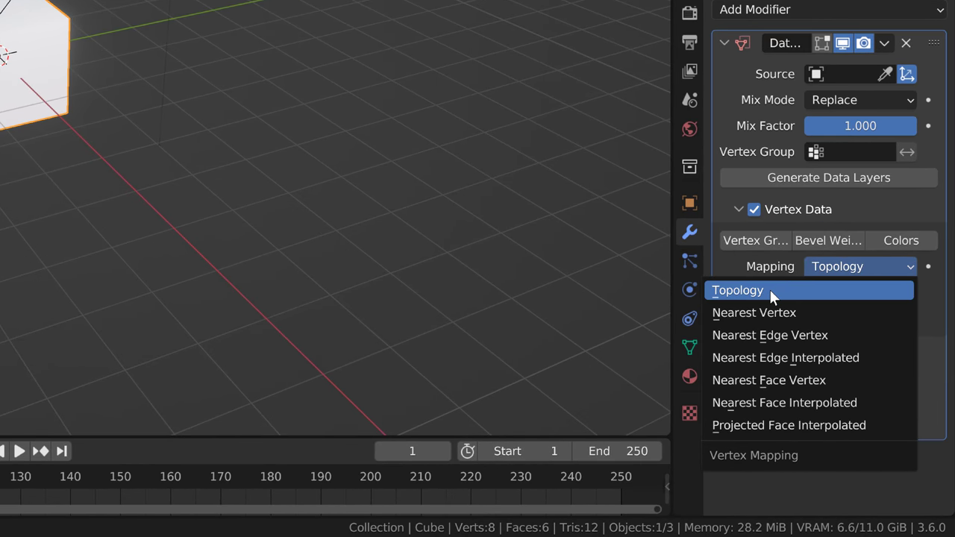
left_click(812, 345)
left_click(816, 270)
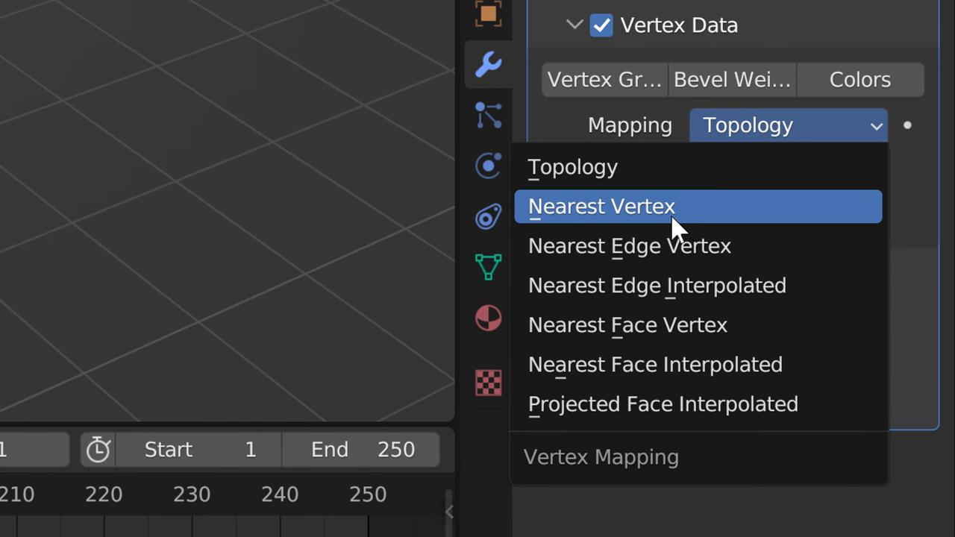
left_click(674, 217)
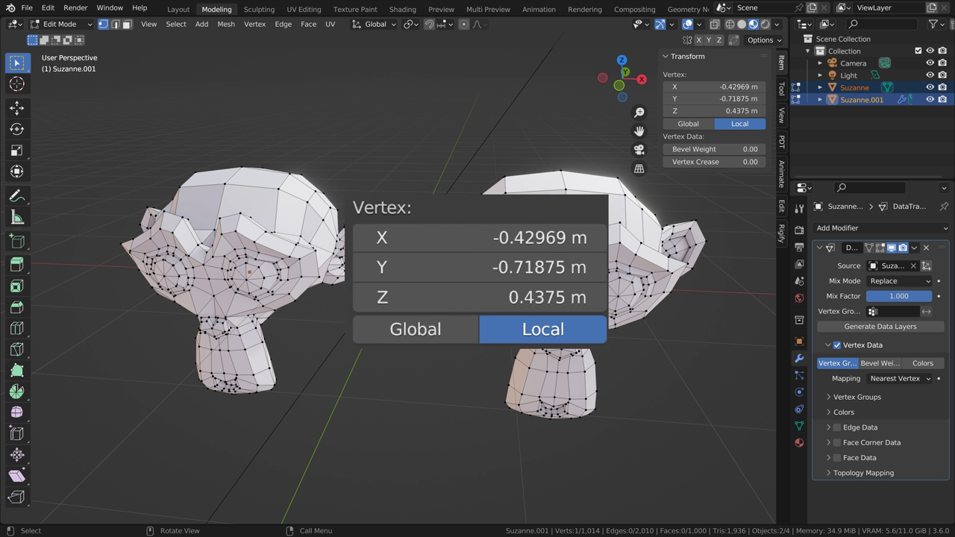
Step: Alternate between the two Suzannes as active object and orbit to compare them
left_click(313, 226)
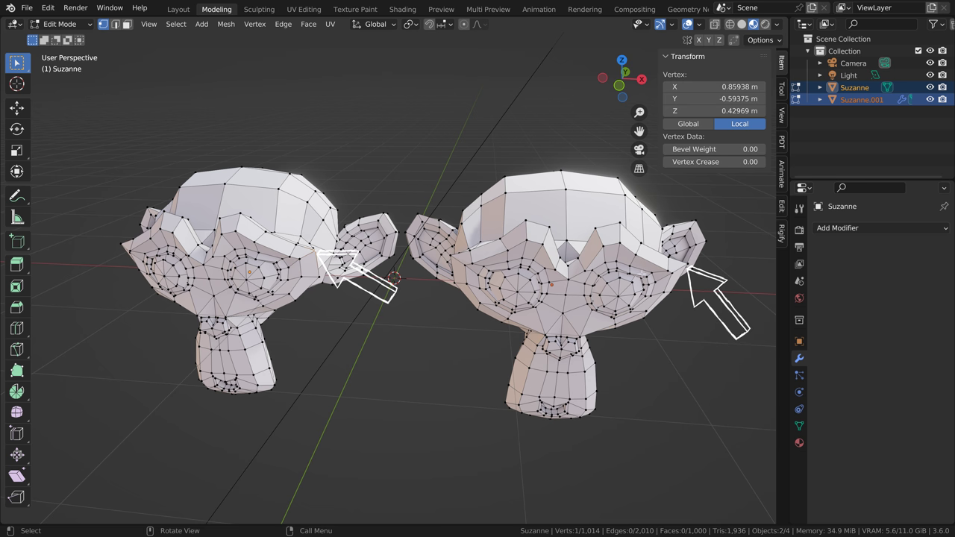
left_click(684, 262)
middle_click_drag(684, 262, 604, 258)
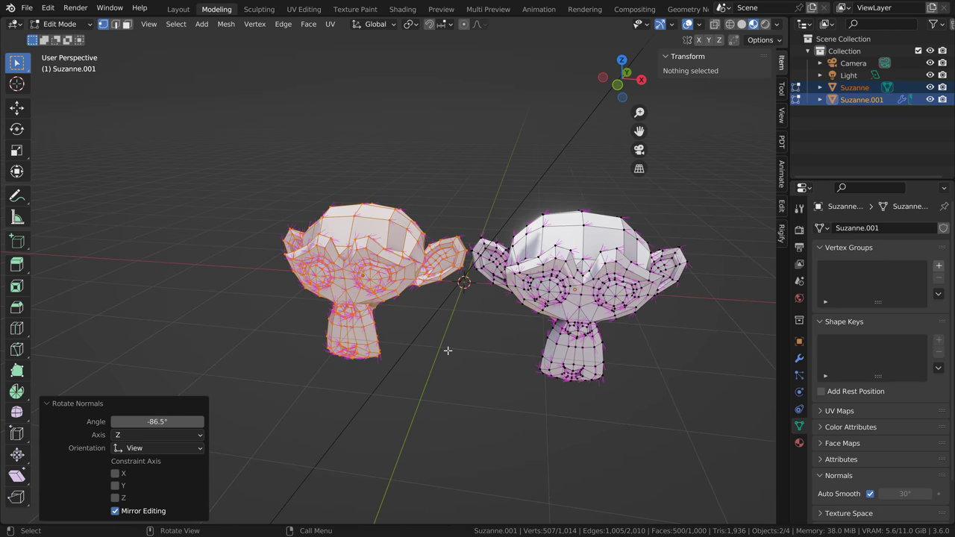
middle_click_drag(448, 350, 421, 343)
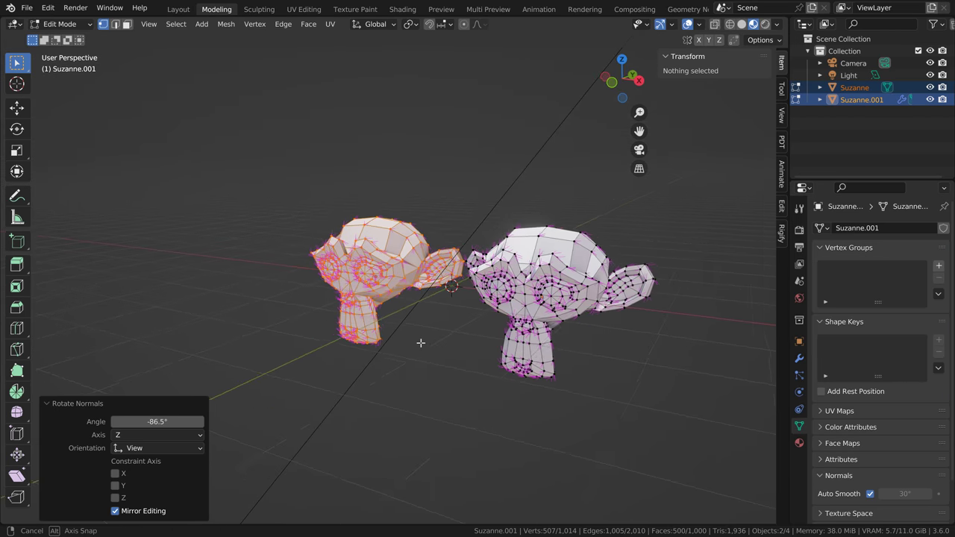
scroll(379, 302, "up", 4)
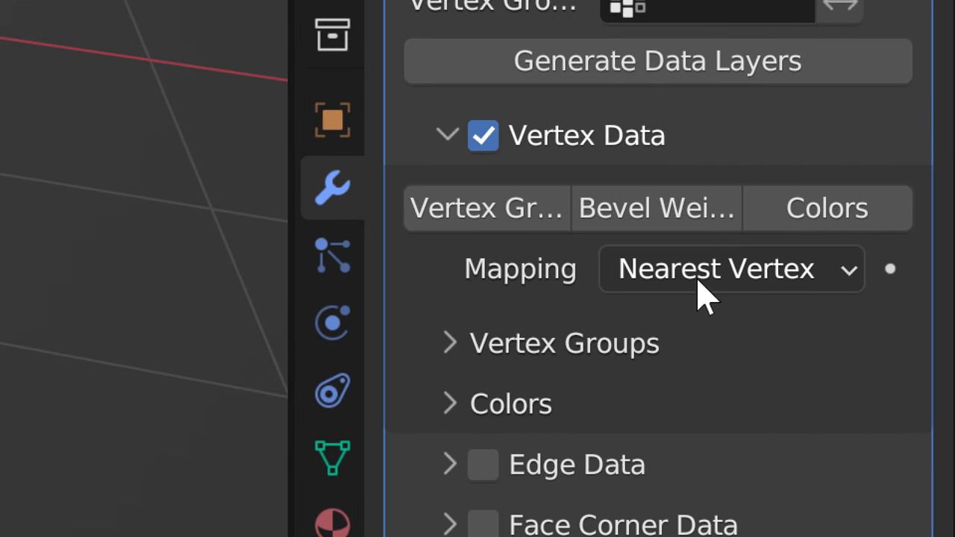
Step: Set the vertex mapping to Nearest Edge Vertex and view the cubes at eye level
left_click(891, 380)
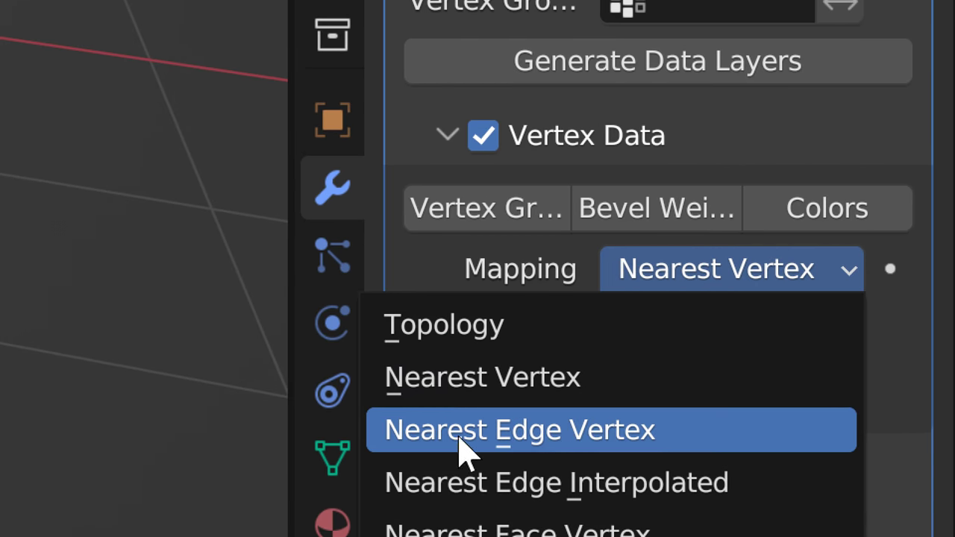
left_click(544, 440)
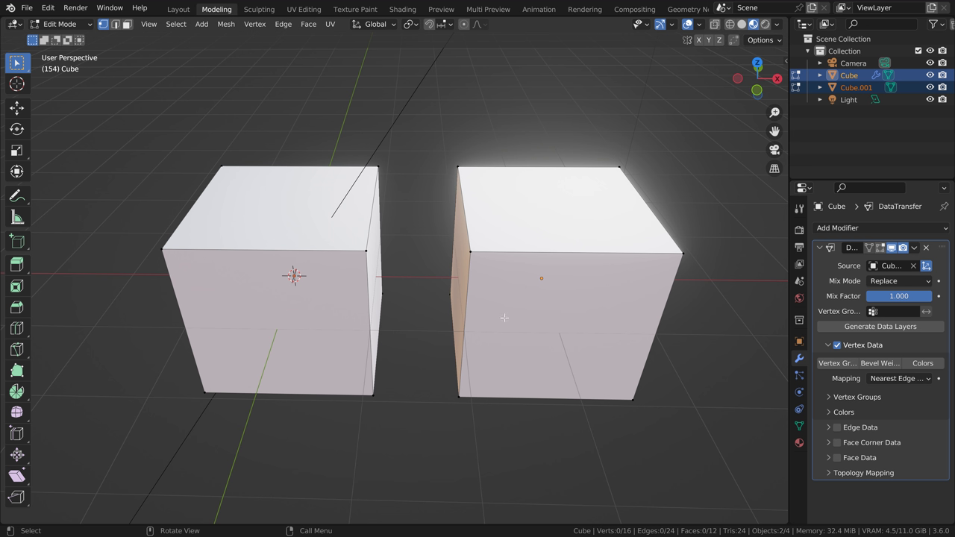
middle_click_drag(504, 317, 479, 319)
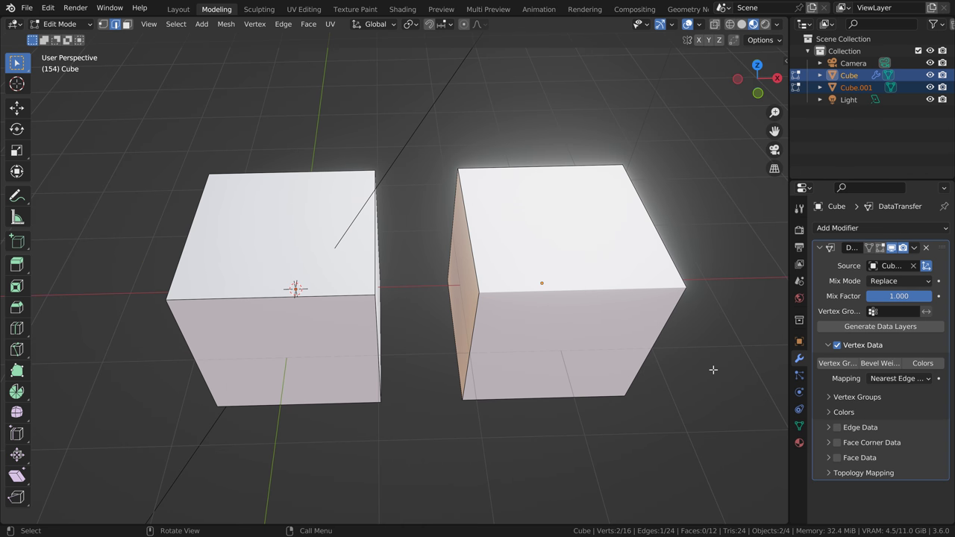
middle_click_drag(477, 446, 474, 412)
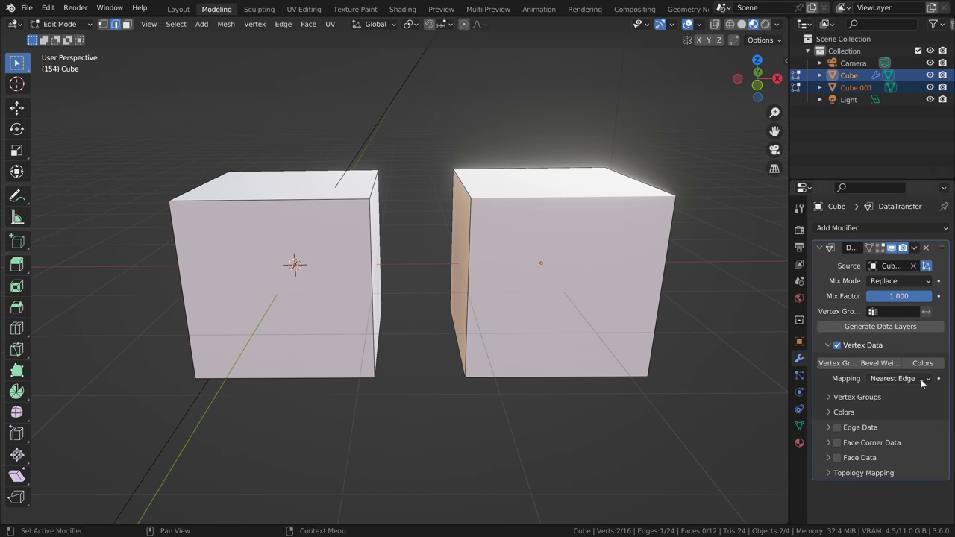
Step: Inspect the vertex-coloured cubes in X-ray with all their edges selected
left_click(922, 379)
left_click(872, 432)
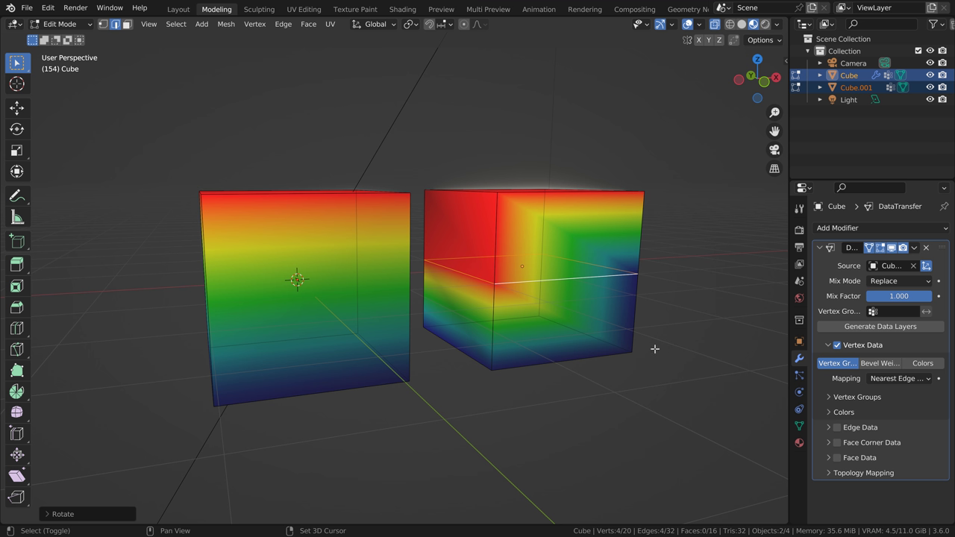
mouse_move(654, 348)
middle_mouse_down()
mouse_move(543, 371)
mouse_move(466, 371)
middle_mouse_up()
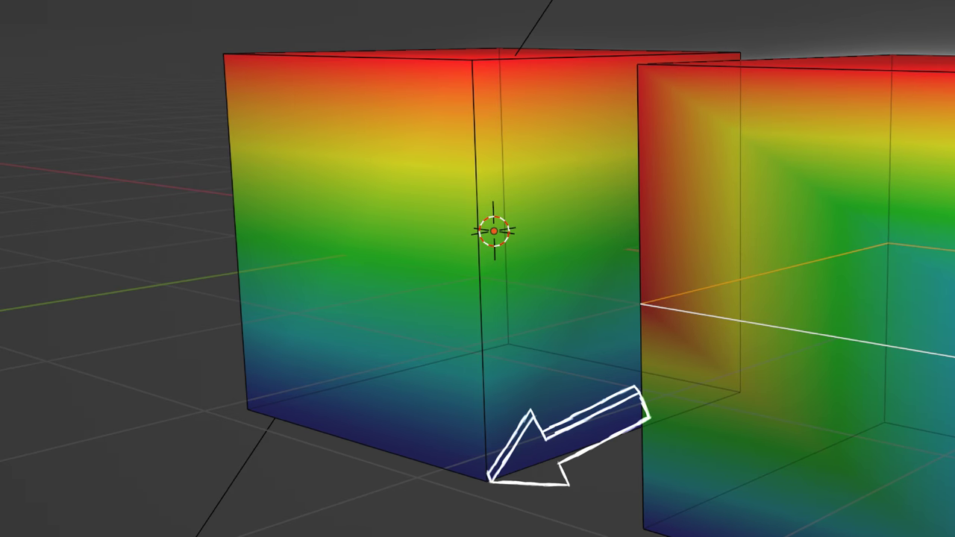
key("alt+z")
key("a")
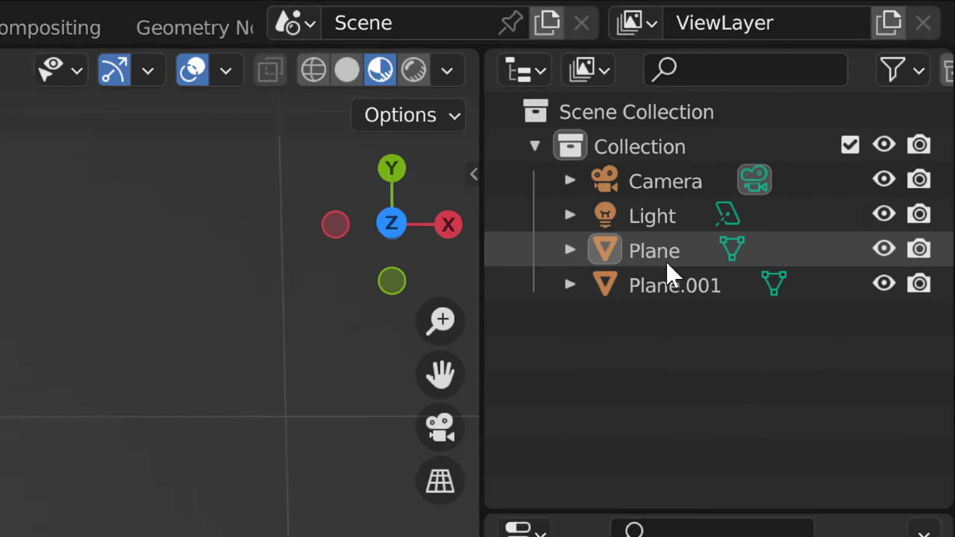
Step: Make Plane active, view it from above, and bring up the vertex mapping choices
left_click(853, 90)
left_click(854, 102)
left_click(851, 91)
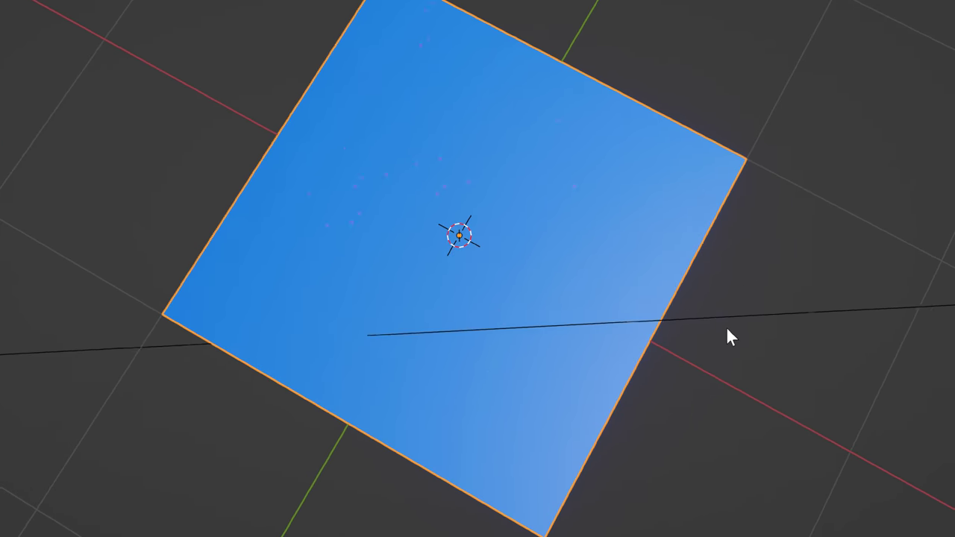
middle_click_drag(726, 307, 731, 255)
middle_click_drag(708, 376, 823, 362)
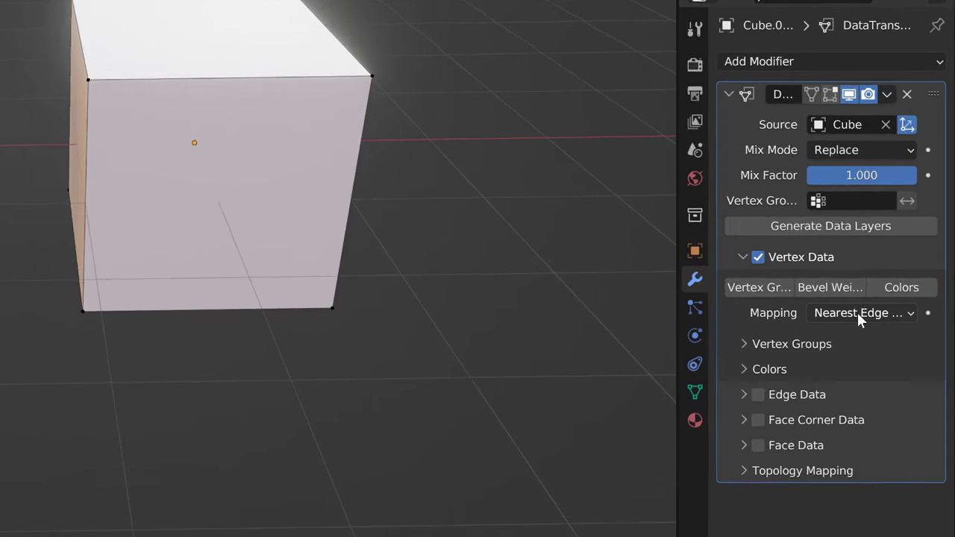
left_click(857, 313)
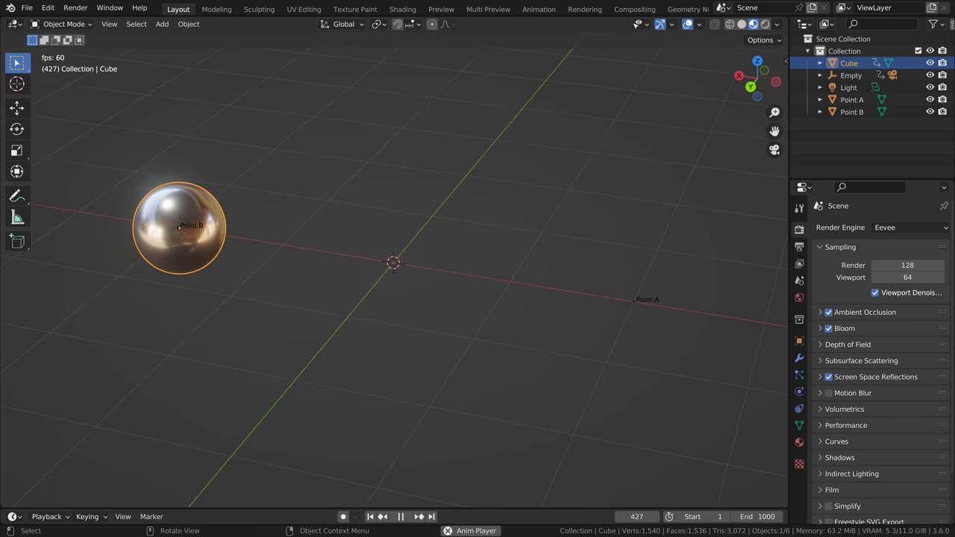
Step: Enlarge the timeline and box-select all nine cube keyframes
middle_click_drag(394, 263, 470, 263)
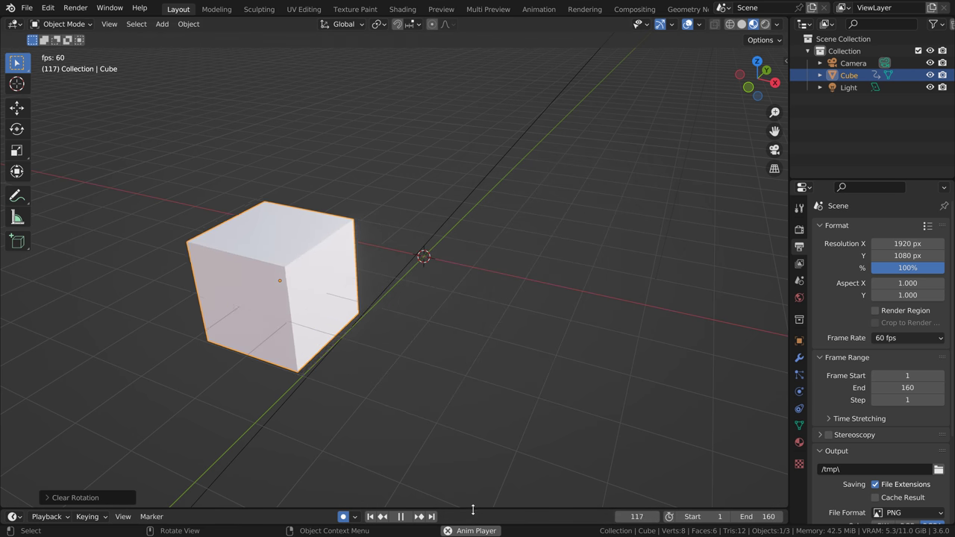
left_click_drag(418, 507, 417, 447)
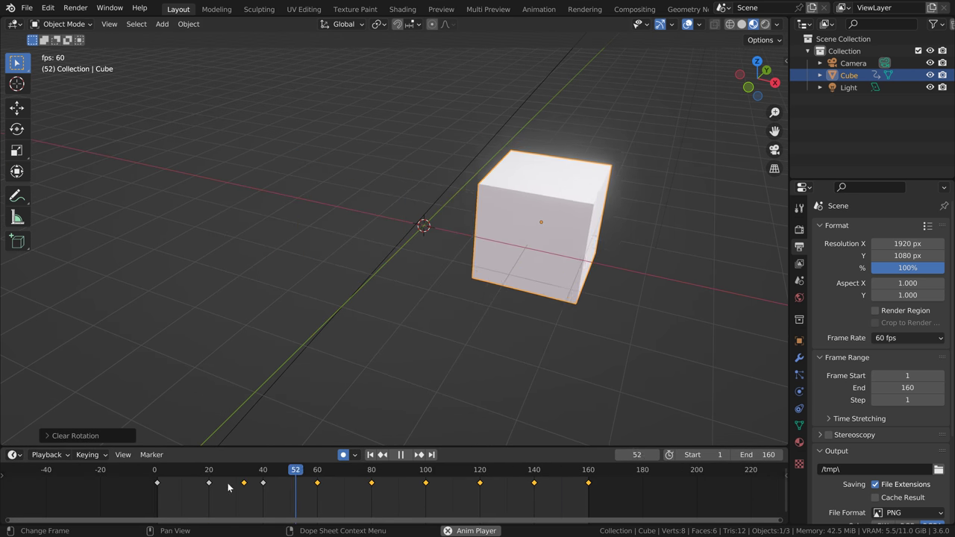
left_click_drag(641, 499, 127, 481)
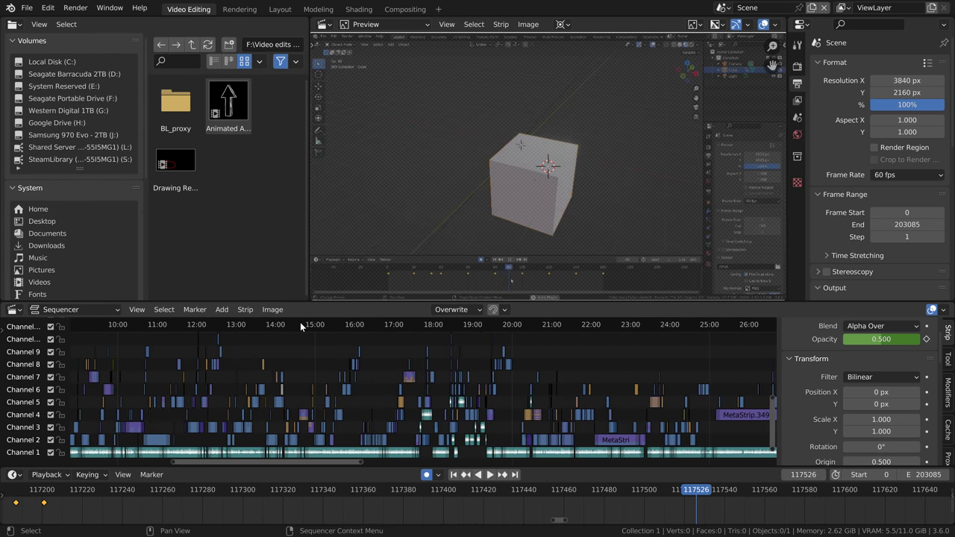
middle_click_drag(410, 374, 396, 373)
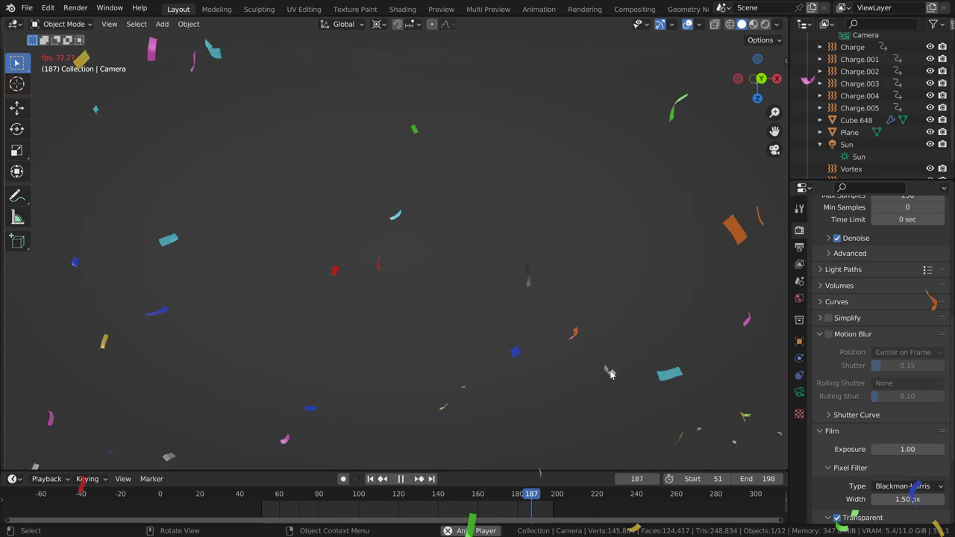
middle_click_drag(510, 289, 404, 297)
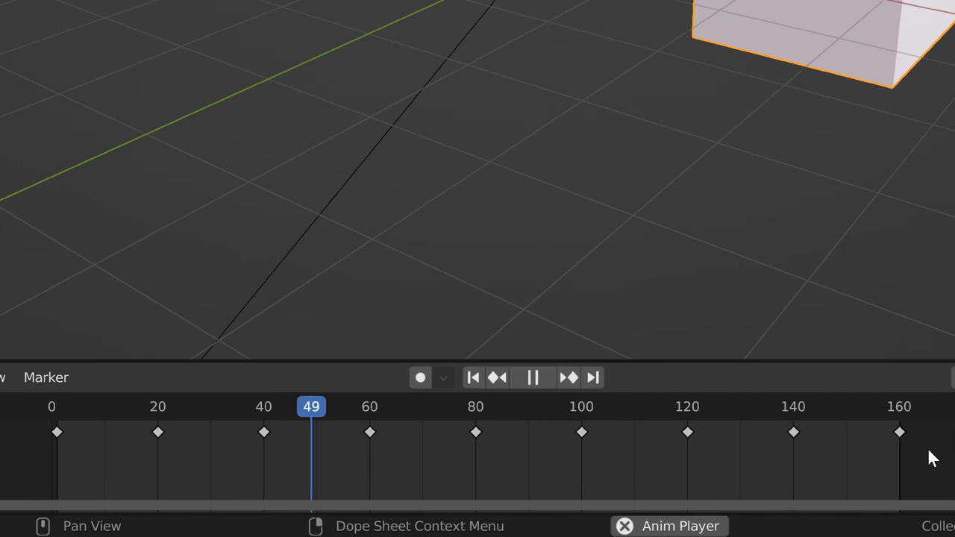
left_click_drag(927, 449, 42, 437)
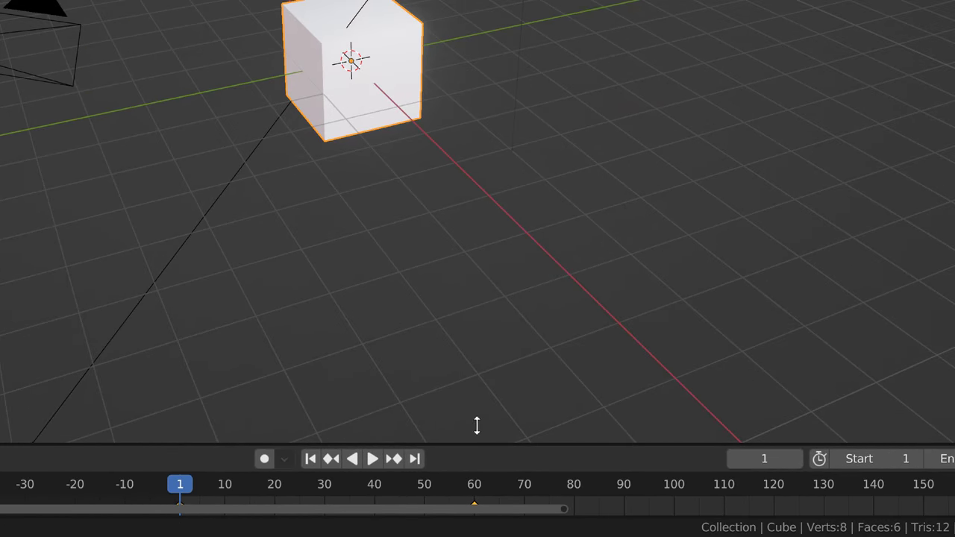
Step: Insert a Location keyframe for the cube at frame 1
left_click_drag(475, 429, 482, 347)
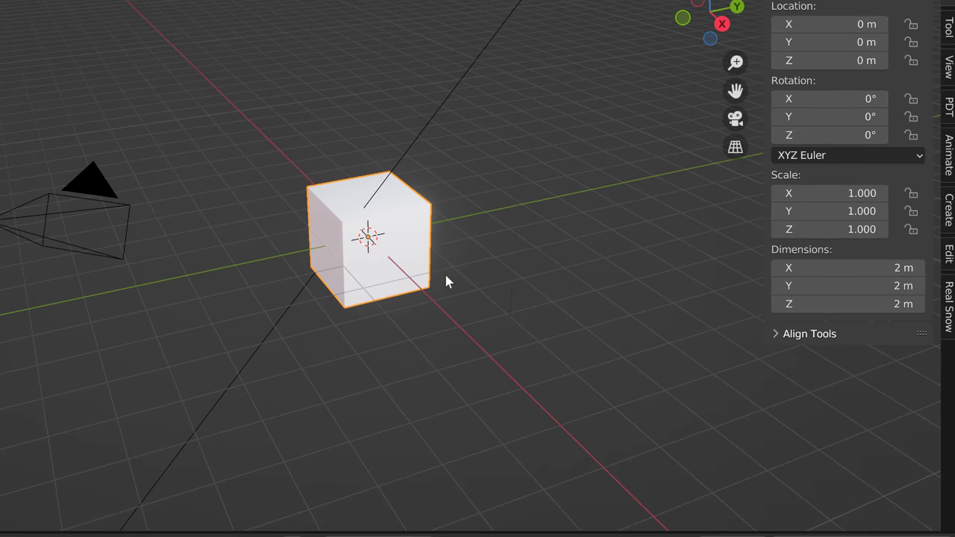
key("i")
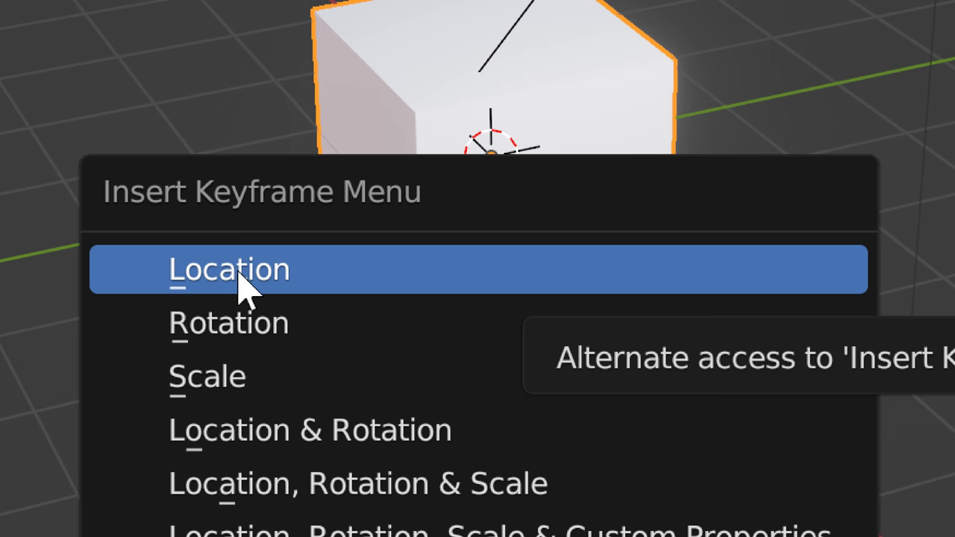
left_click(239, 273)
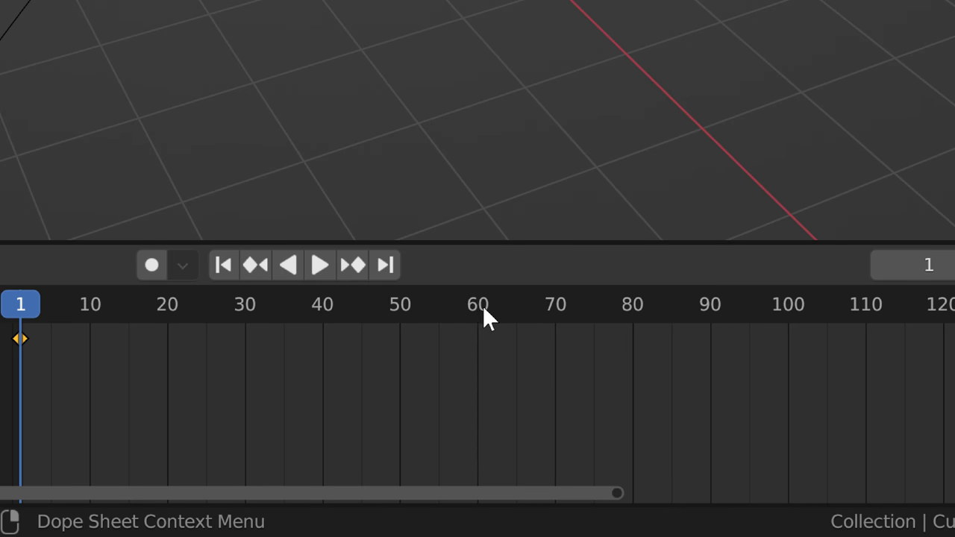
Step: At frame 60, move the cube and insert a second Location keyframe
left_click(477, 304)
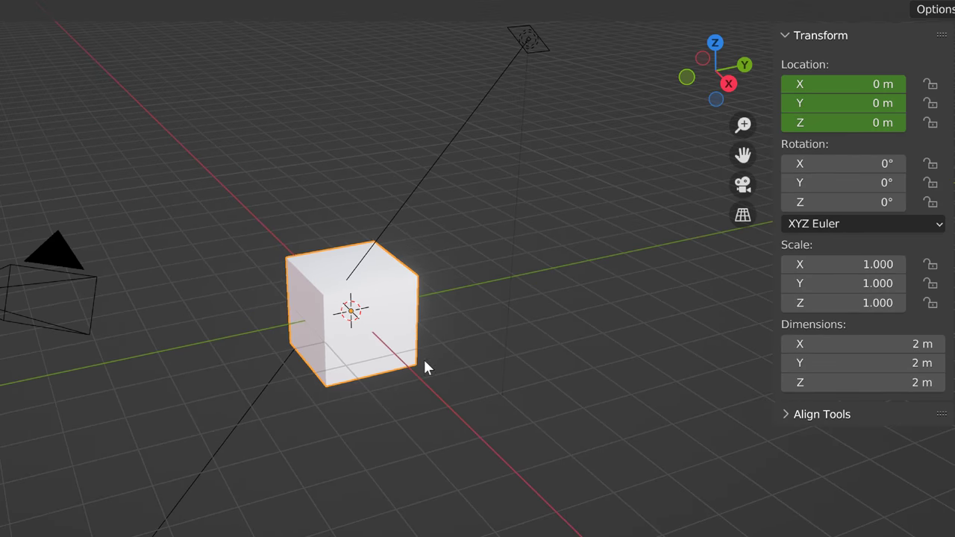
key("g")
left_click(587, 278)
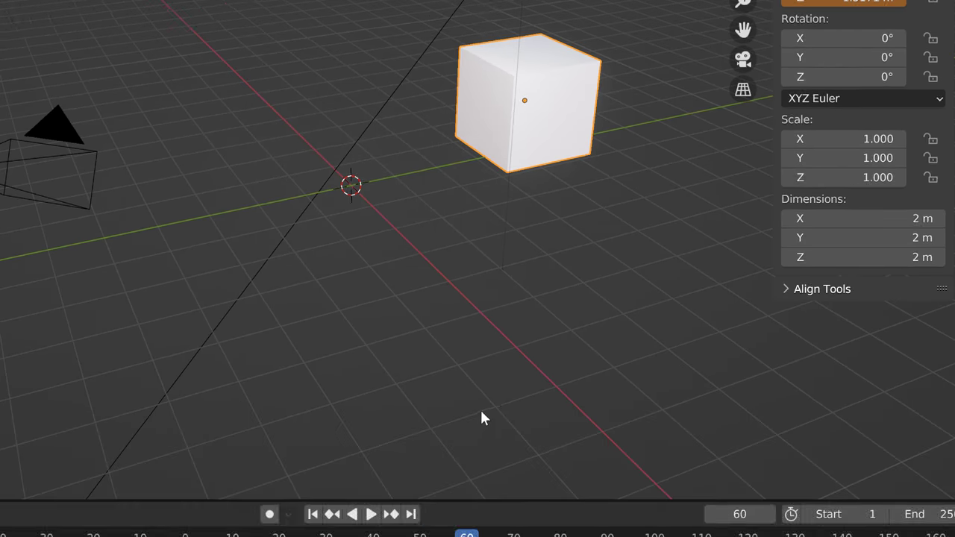
key("i")
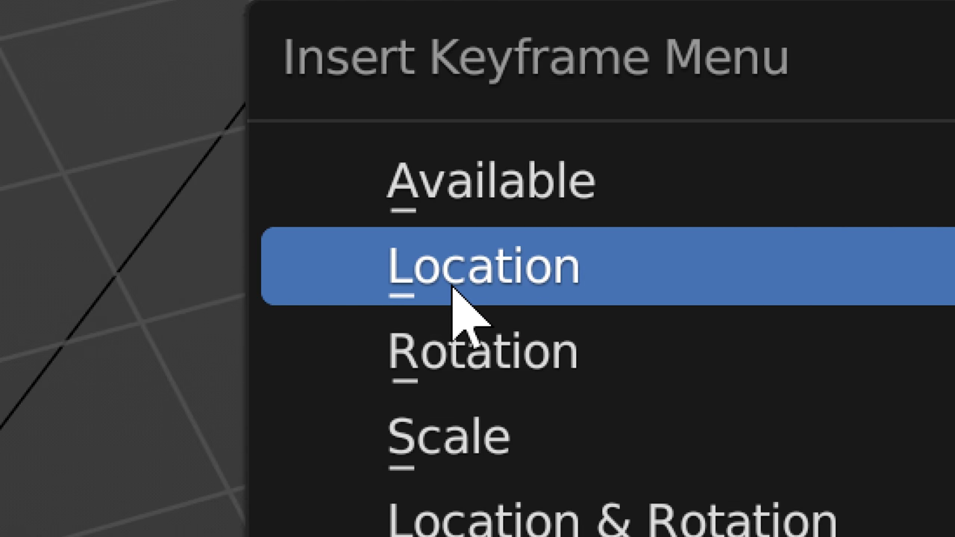
left_click(454, 295)
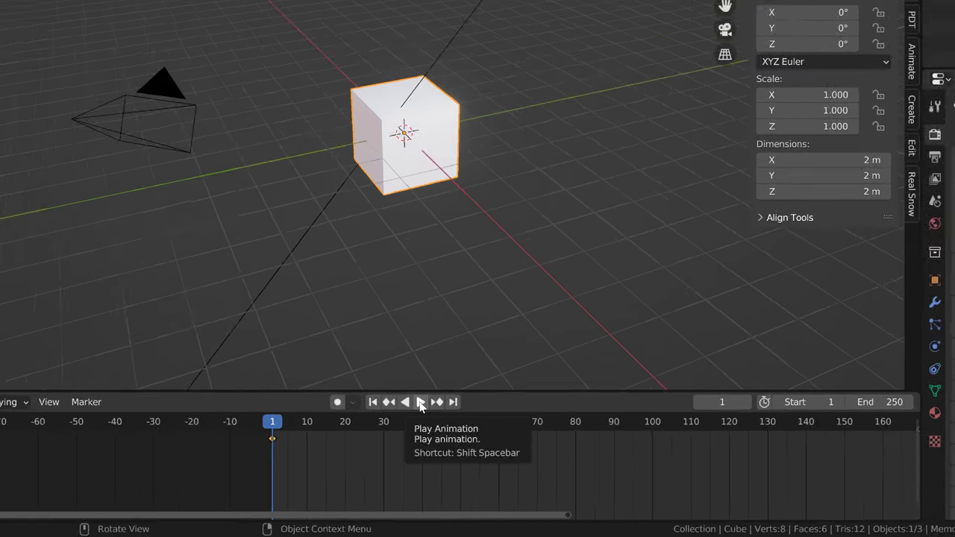
Step: Play the cube animation, then replay it from the start
left_click(478, 269)
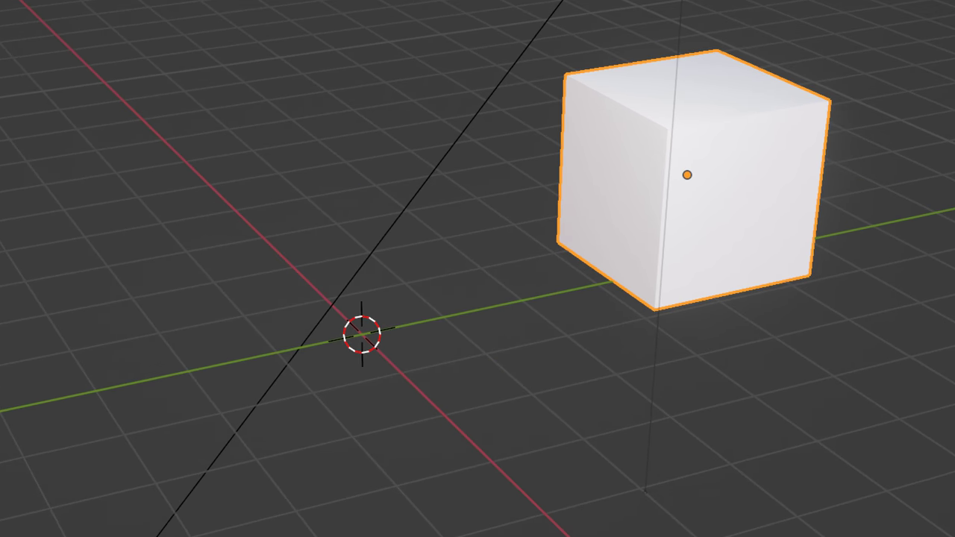
key("shift+Left")
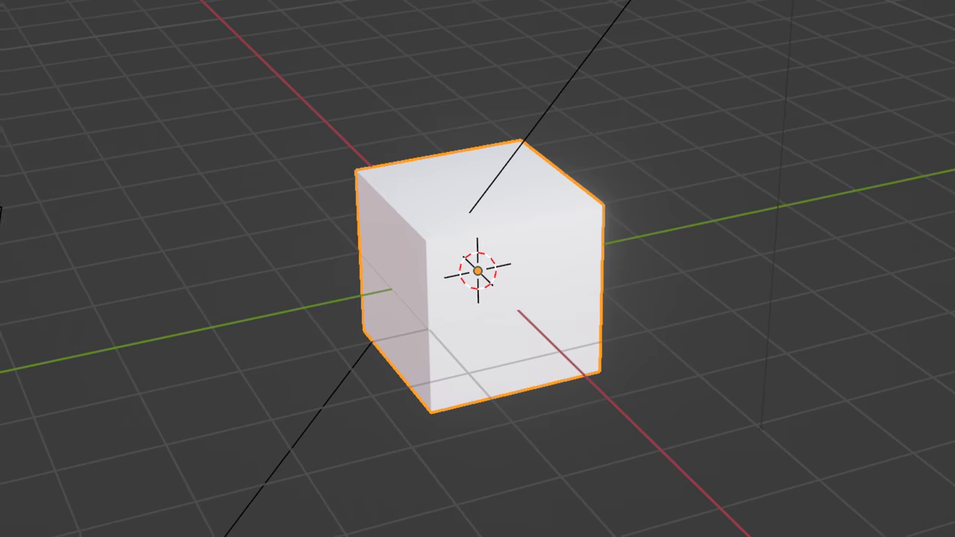
key("space")
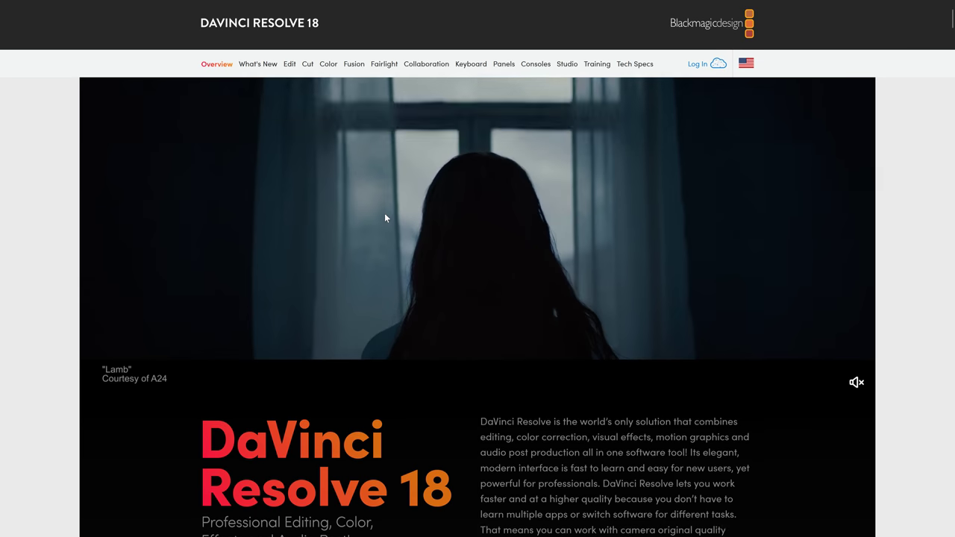
scroll(385, 215, "down", 5)
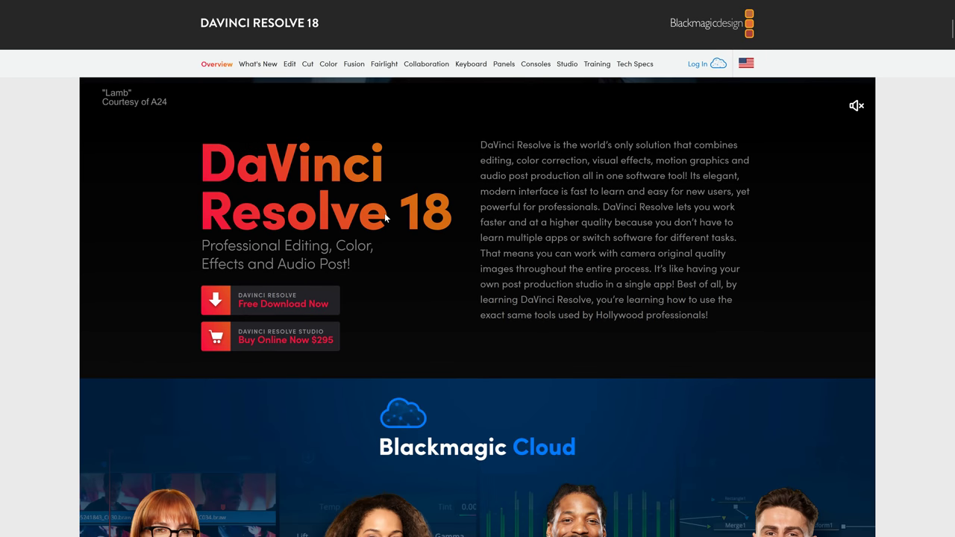
scroll(384, 216, "down", 3)
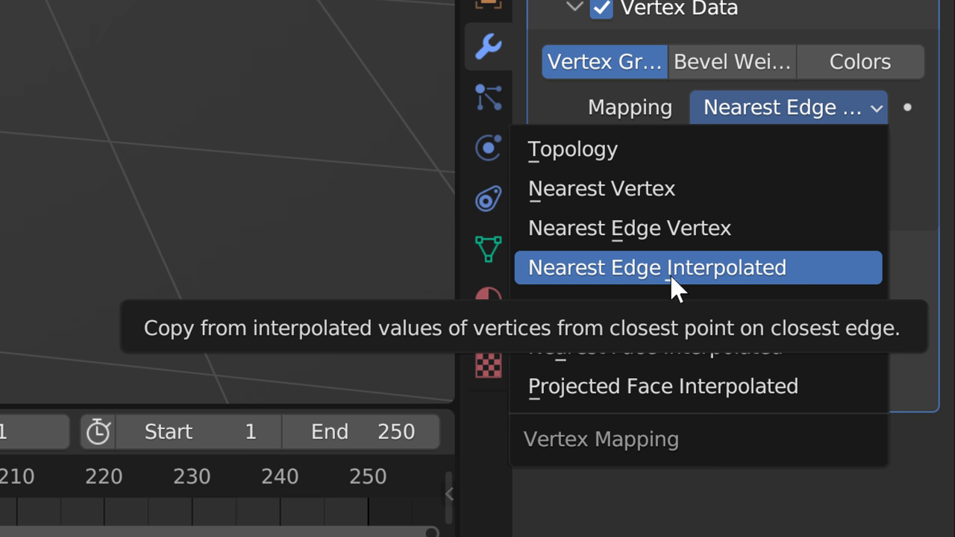
Step: Set Cube.001's vertex mapping to Nearest Edge Interpolated
left_click(672, 277)
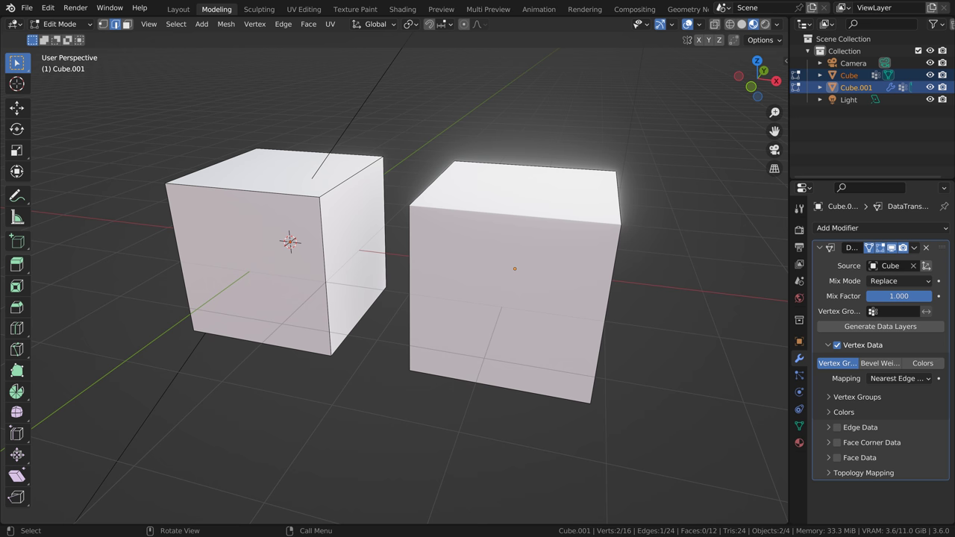
left_click(251, 181)
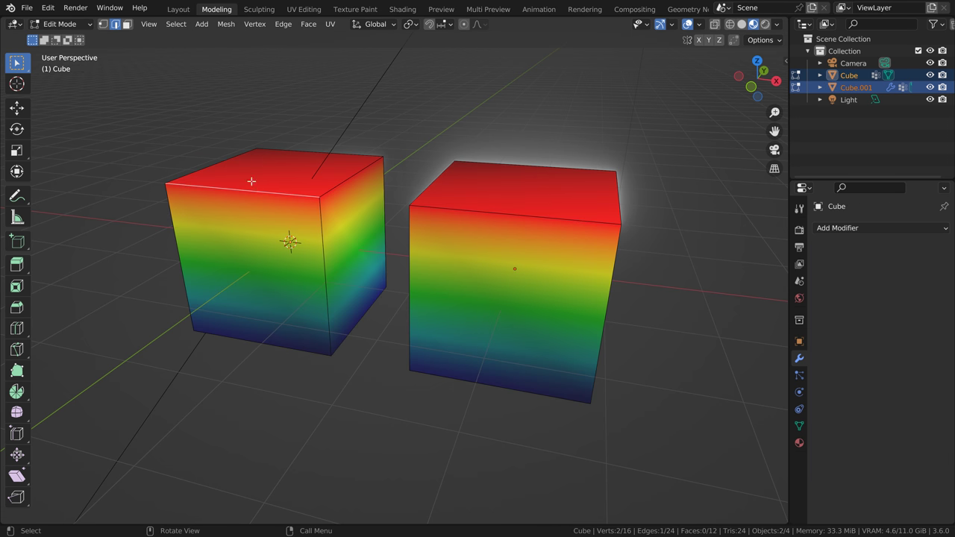
left_click(479, 211)
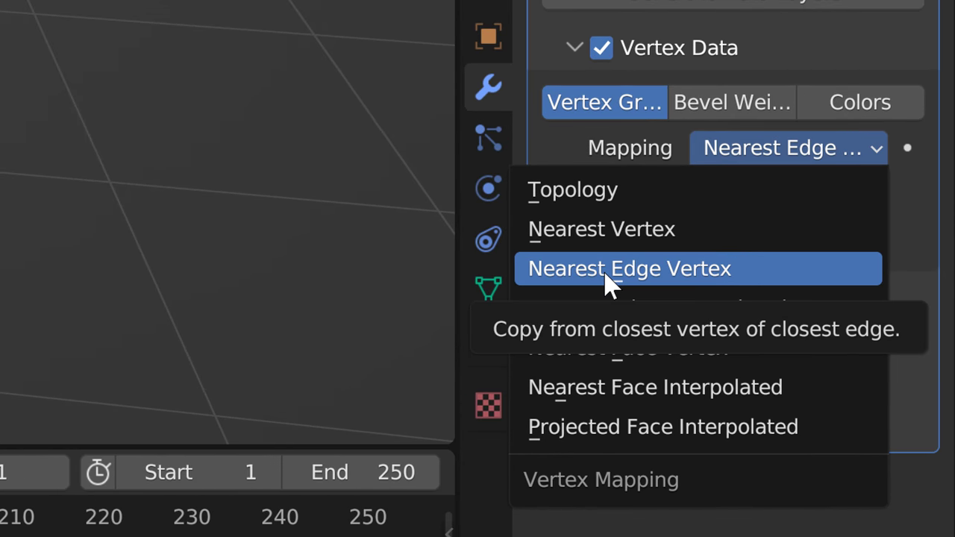
Step: Switch to Nearest Edge Vertex mapping and move the top edge down along Z
left_click(861, 424)
middle_click_drag(392, 351, 420, 354)
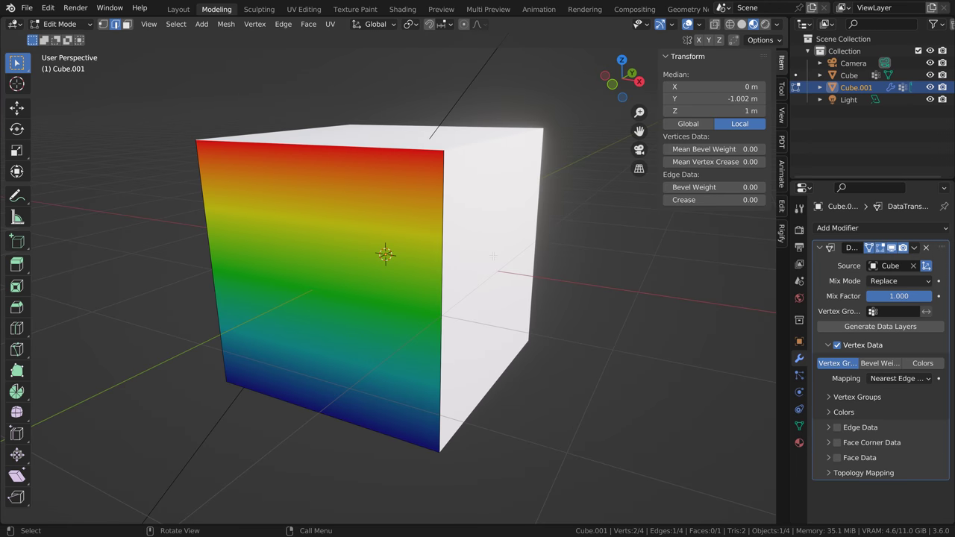
key("g")
key("z")
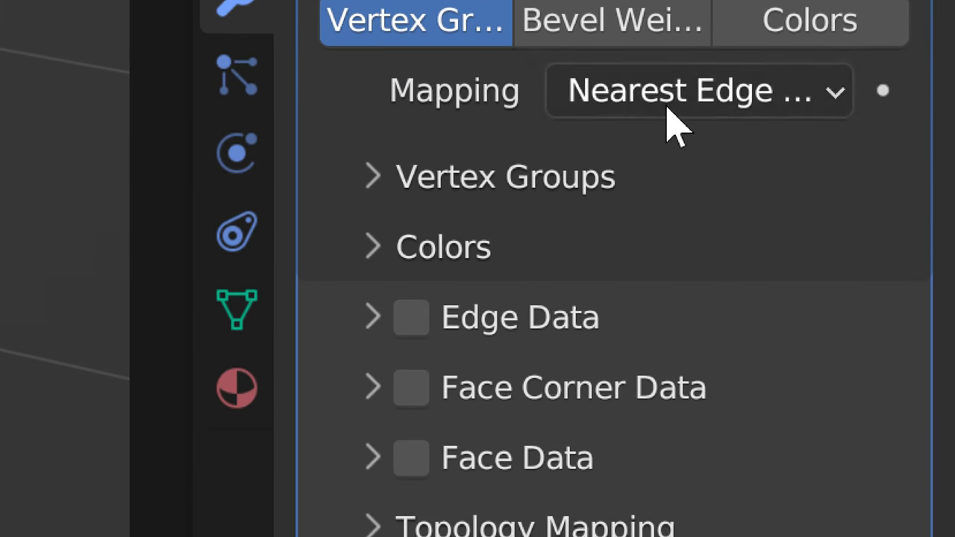
Step: Pick a Nearest Face vertex mapping, select a face on the source Cube, and move a vertex
left_click(892, 379)
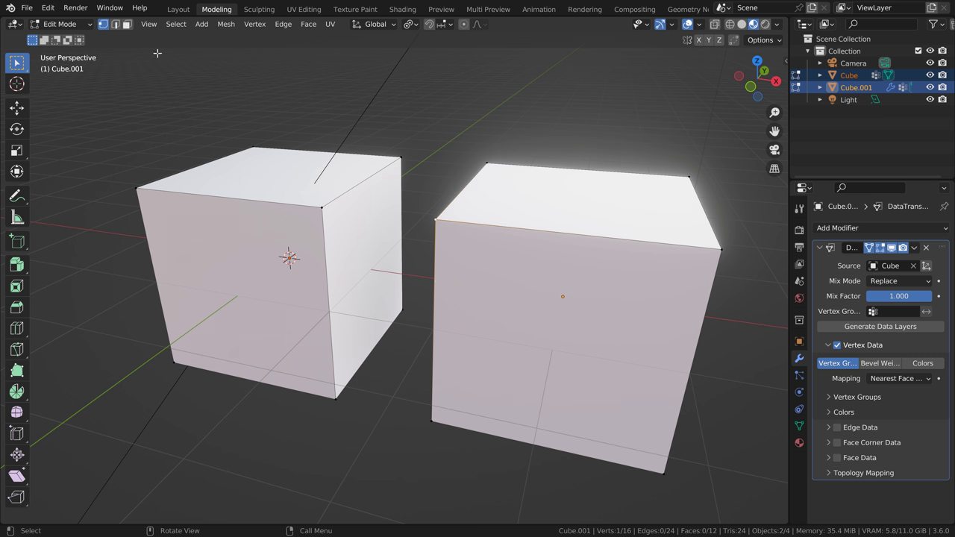
left_click(213, 228)
middle_click_drag(381, 348, 403, 352)
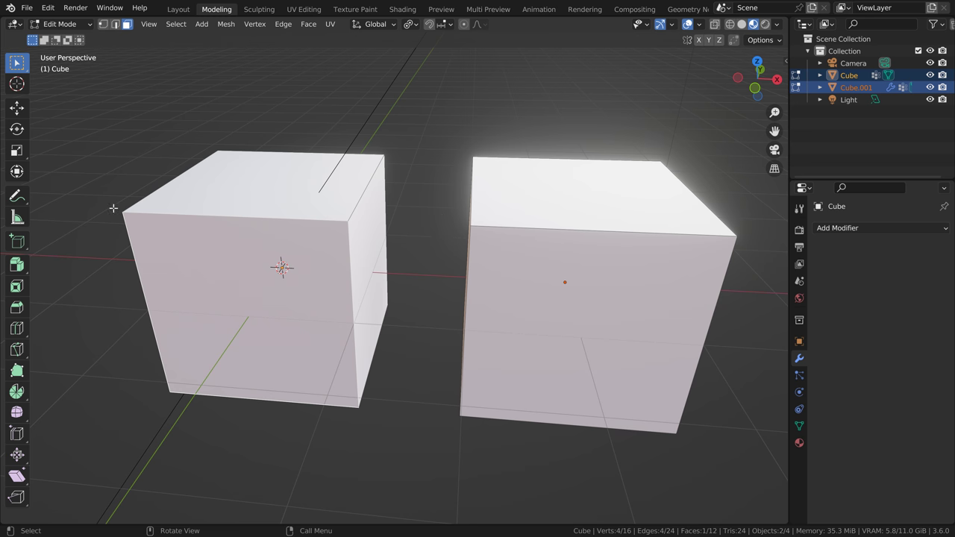
middle_click_drag(429, 345, 455, 398)
scroll(420, 348, "down", 3)
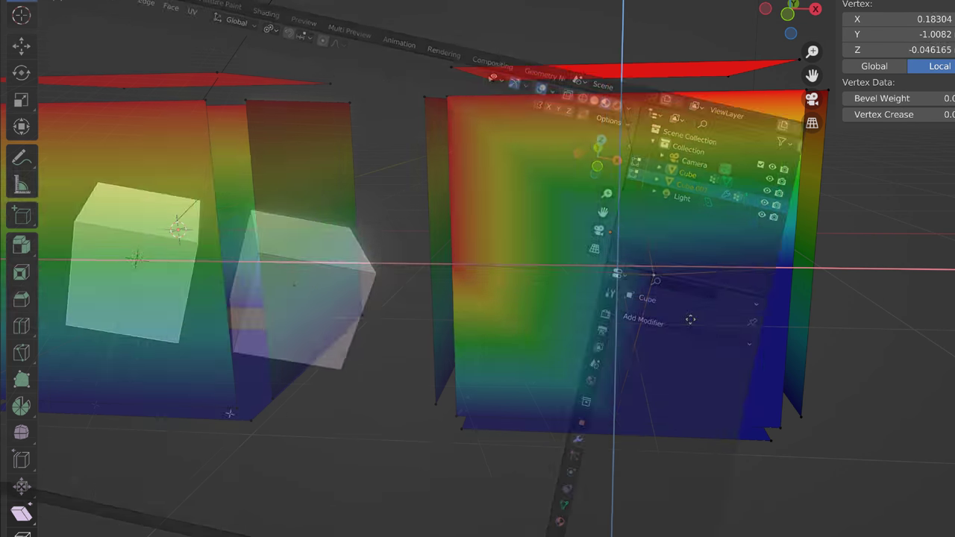
mouse_move(614, 273)
left_mouse_down()
mouse_move(619, 296)
mouse_move(669, 290)
mouse_move(590, 301)
mouse_move(649, 318)
mouse_move(617, 277)
mouse_move(628, 308)
left_mouse_up()
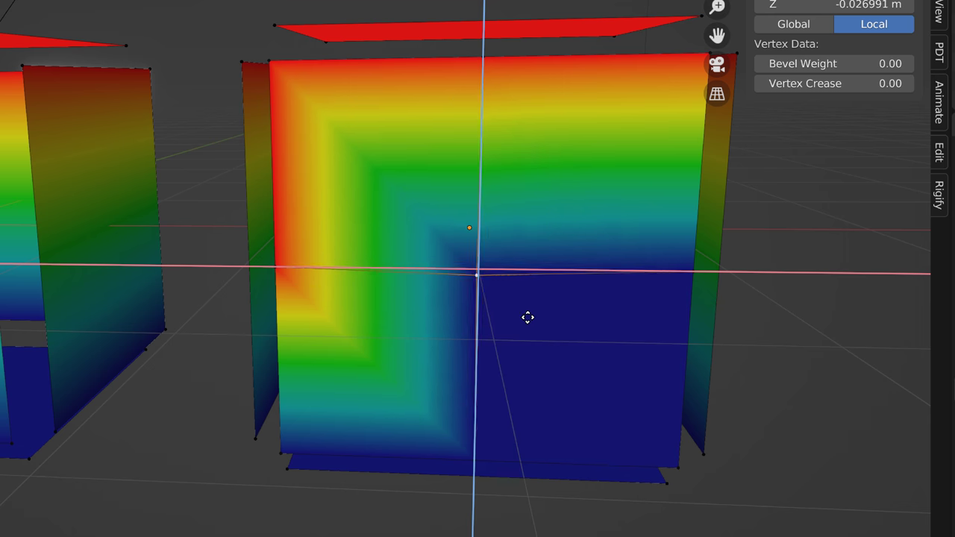
Step: Move a source vertex up and down, cancel it, then subdivide the selected face into four
left_click_drag(527, 317, 523, 375)
right_click(522, 375)
middle_click_drag(469, 396, 430, 382)
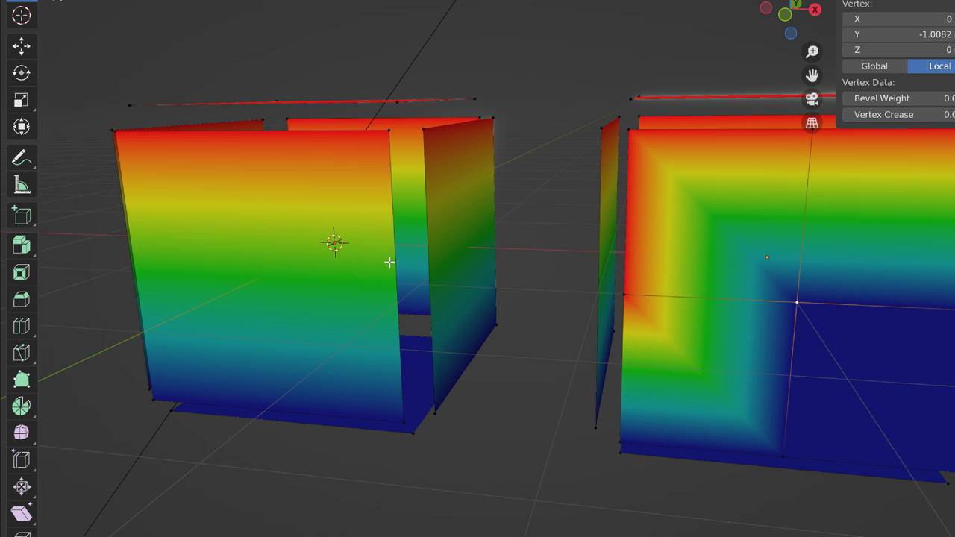
key("ctrl+z")
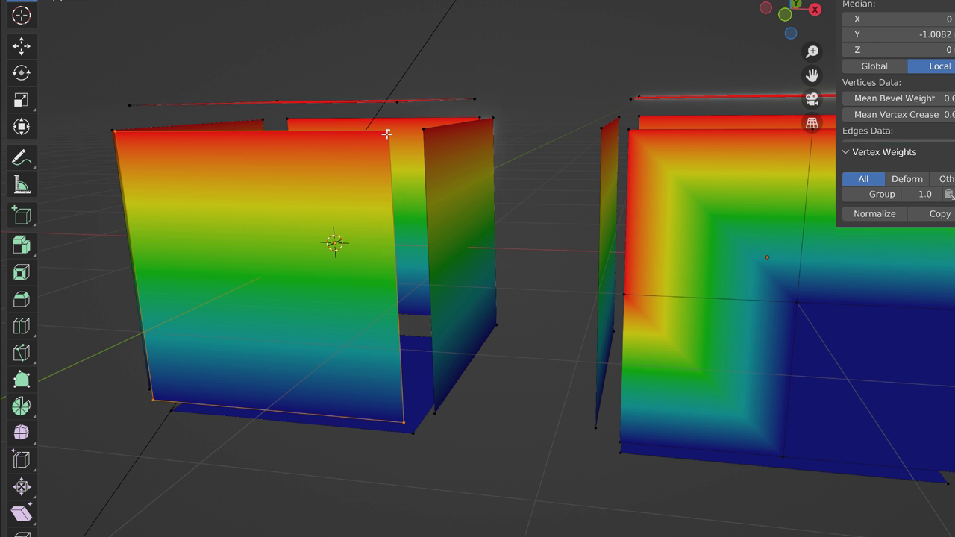
right_click(386, 133)
left_click(387, 133)
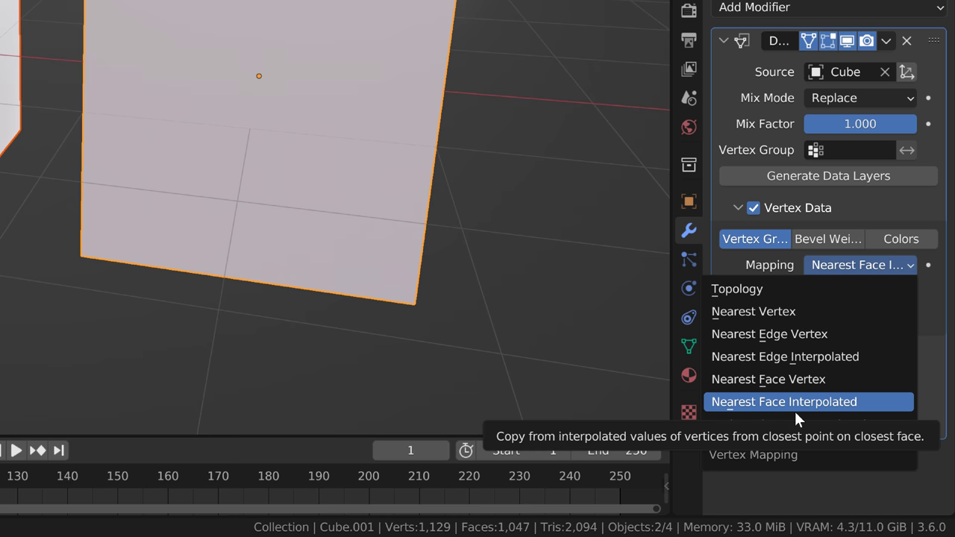
Step: Apply Nearest Face Interpolated mapping and move the selected geometry along global Y
left_click(794, 411)
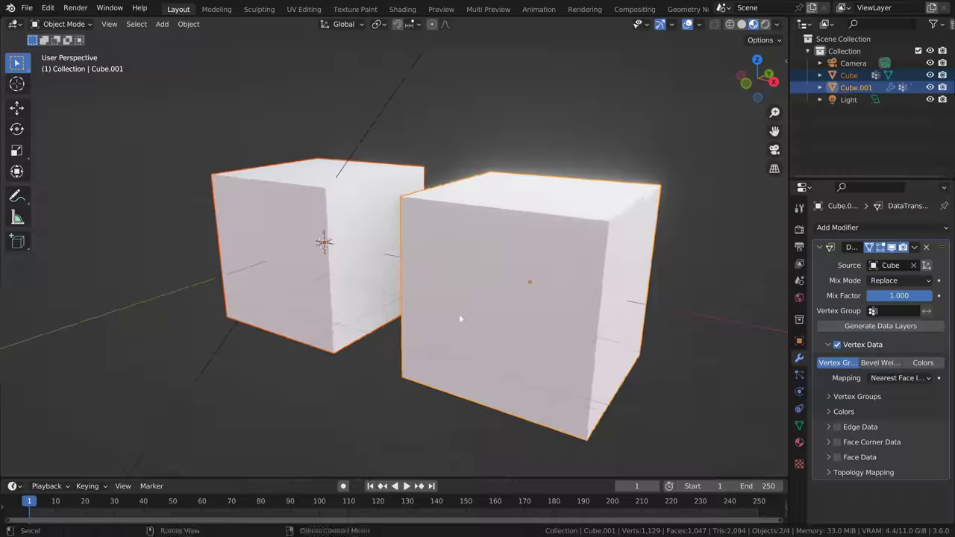
mouse_move(460, 319)
middle_mouse_down()
mouse_move(479, 328)
mouse_move(448, 321)
mouse_move(472, 395)
mouse_move(462, 263)
mouse_move(467, 335)
middle_mouse_up()
scroll(473, 334, "up", 4)
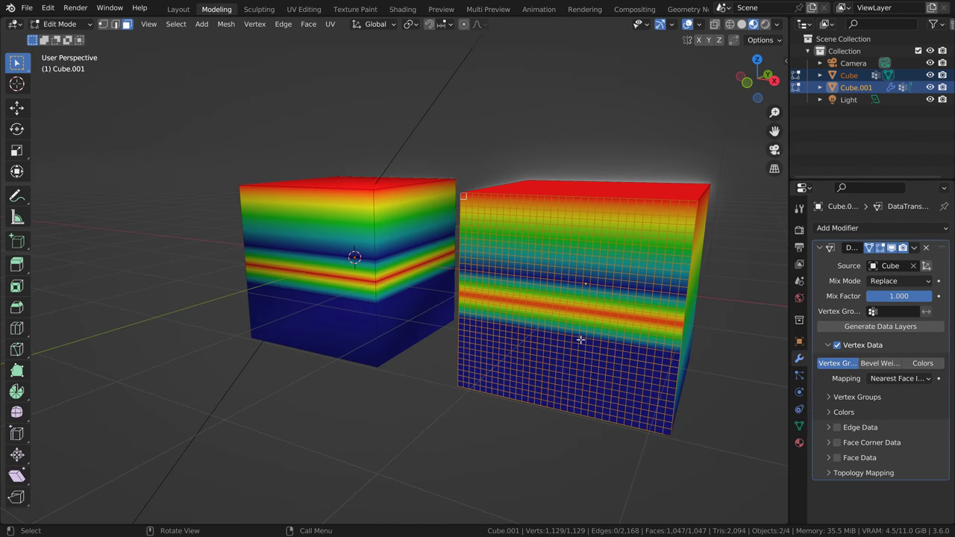
key("g")
key("y")
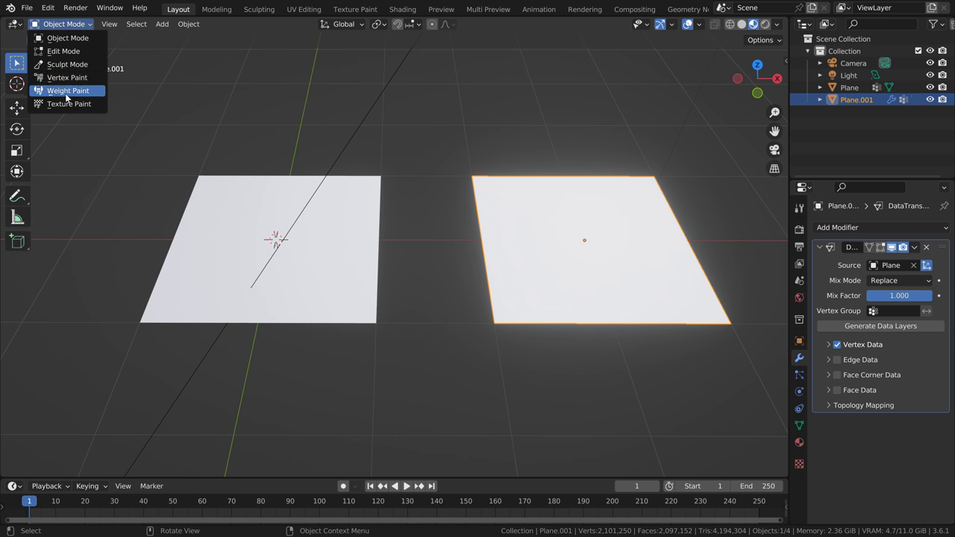
left_click(67, 91)
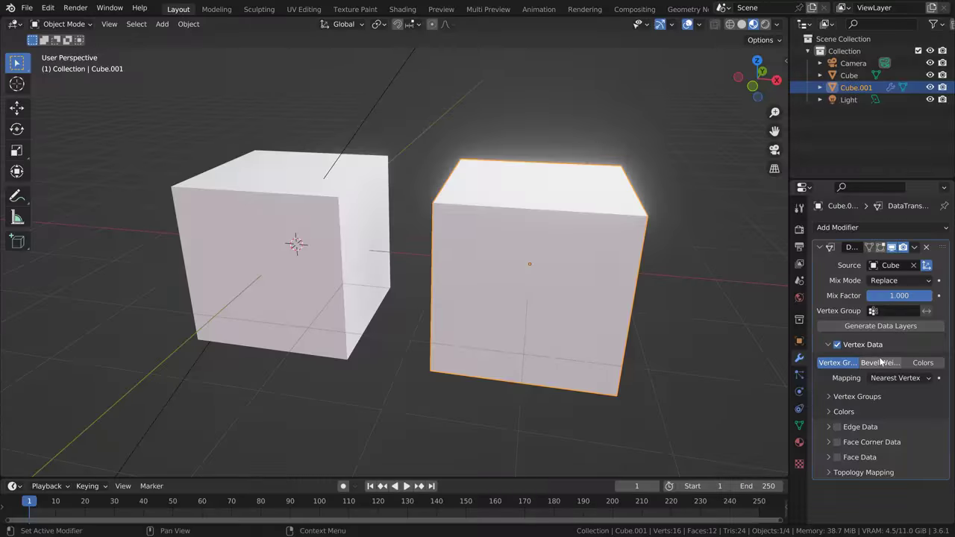
Step: Choose Nearest Vertex mapping, expand Face, Face Corner and Edge Data, and show edge mapping methods
left_click(895, 377)
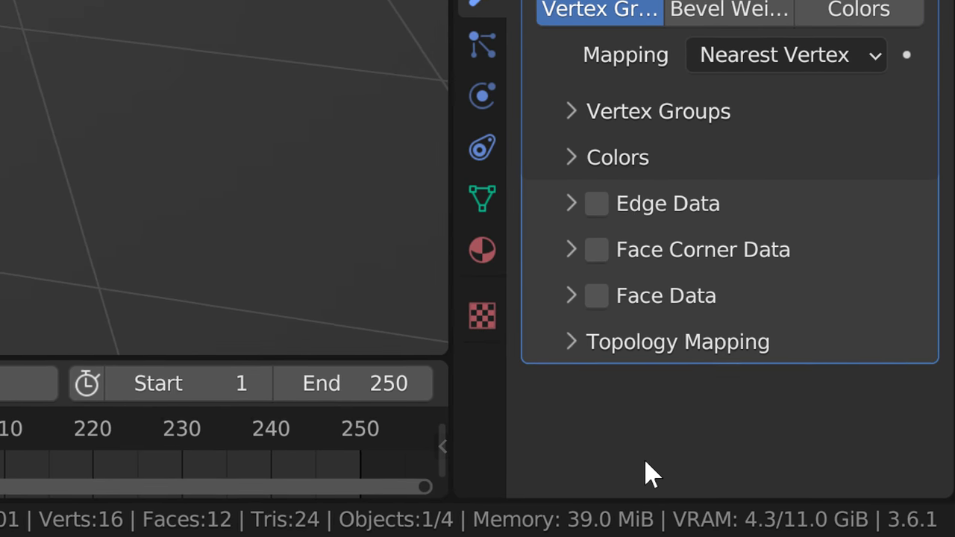
left_click(566, 295)
left_click(558, 242)
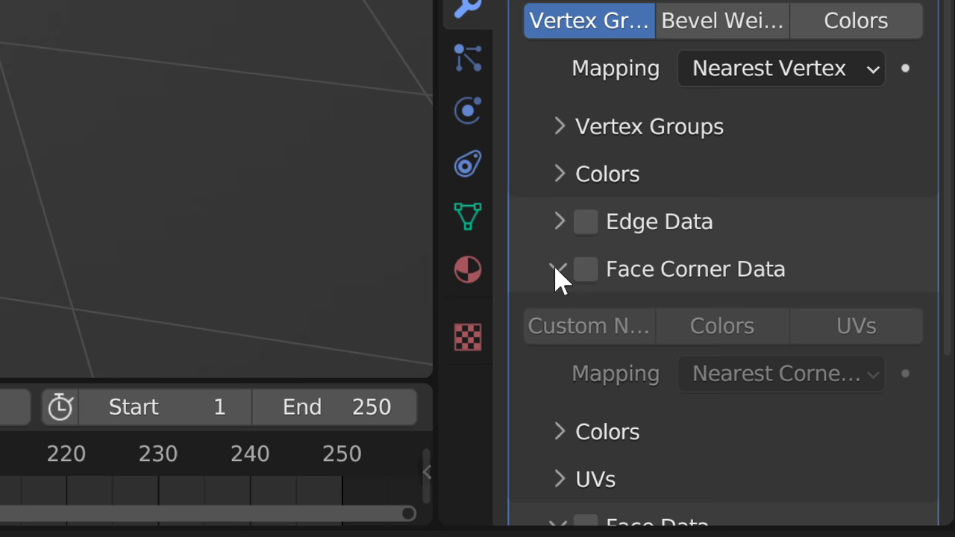
left_click(560, 270)
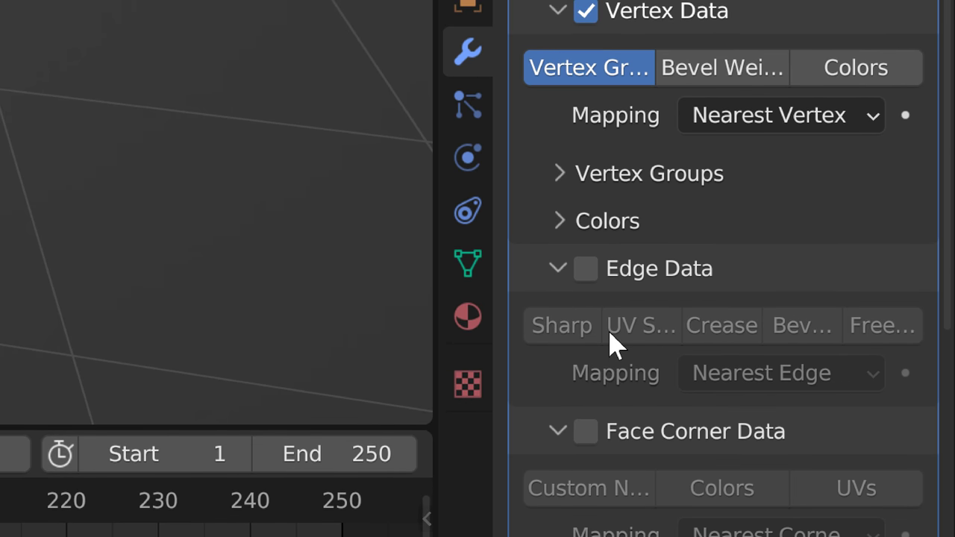
left_click(746, 373)
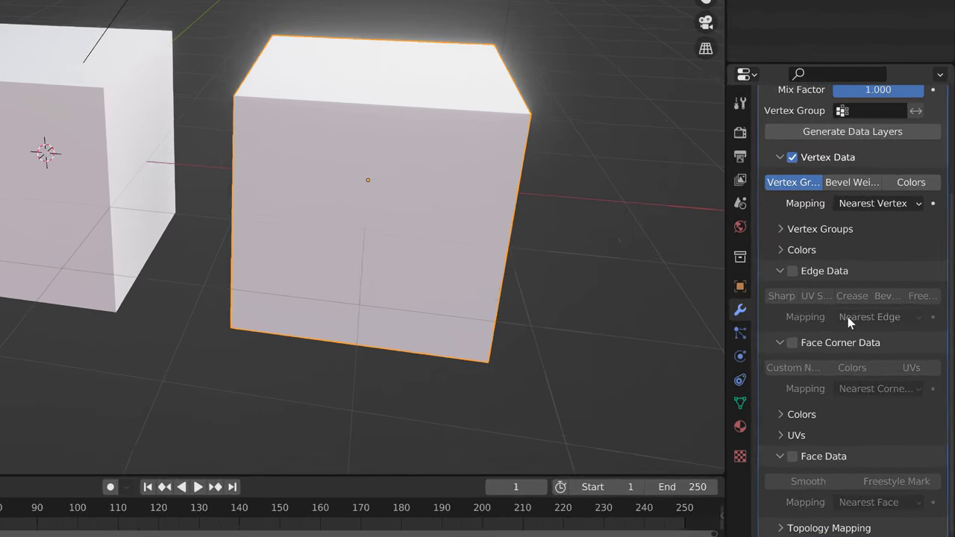
Step: Compare Cube.001's Vertex and Edge Data mapping lists, keeping Nearest Vertex and Nearest Edge
left_click(880, 361)
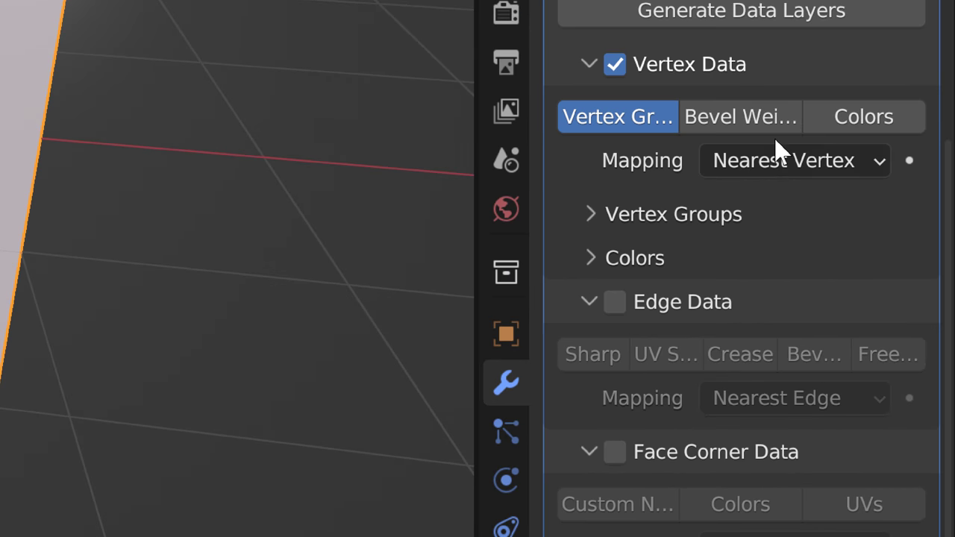
left_click(778, 149)
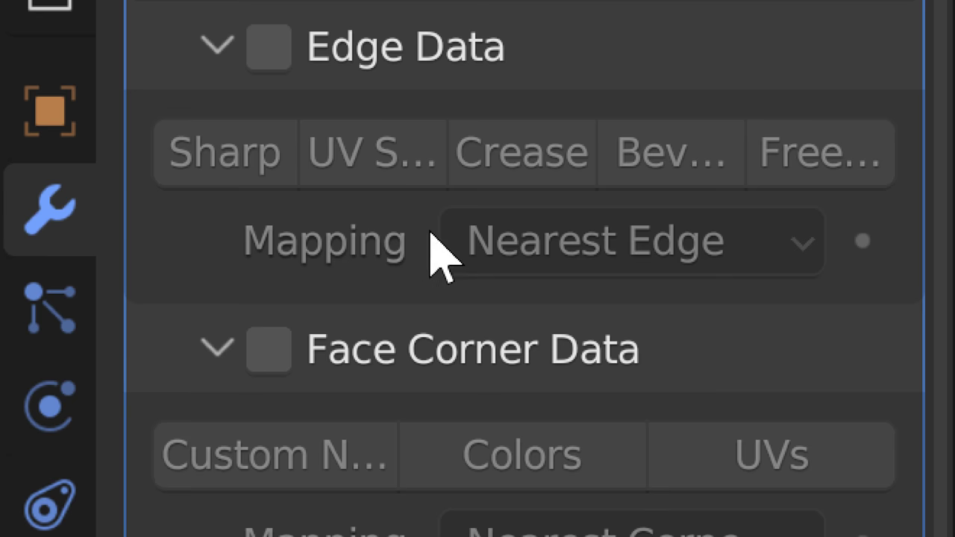
left_click(750, 402)
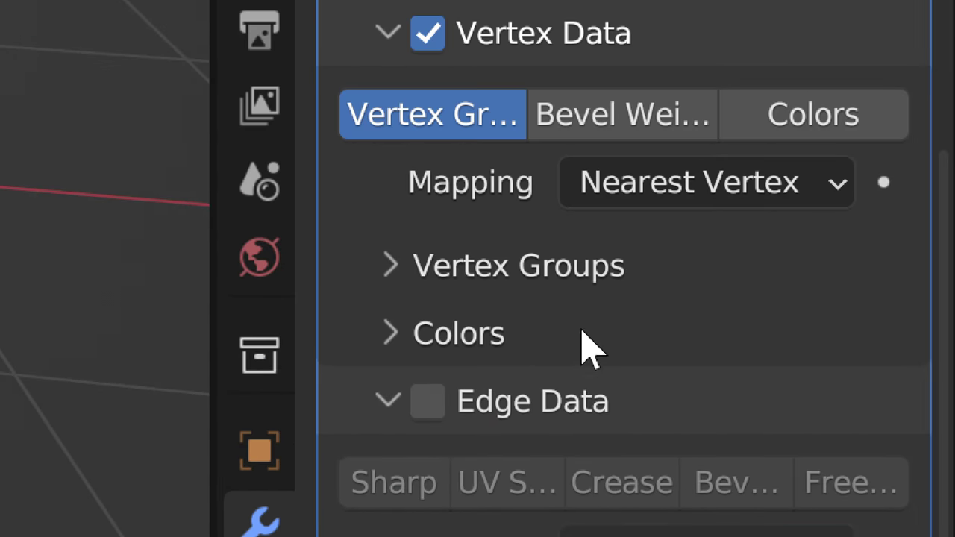
left_click(667, 187)
left_click(437, 328)
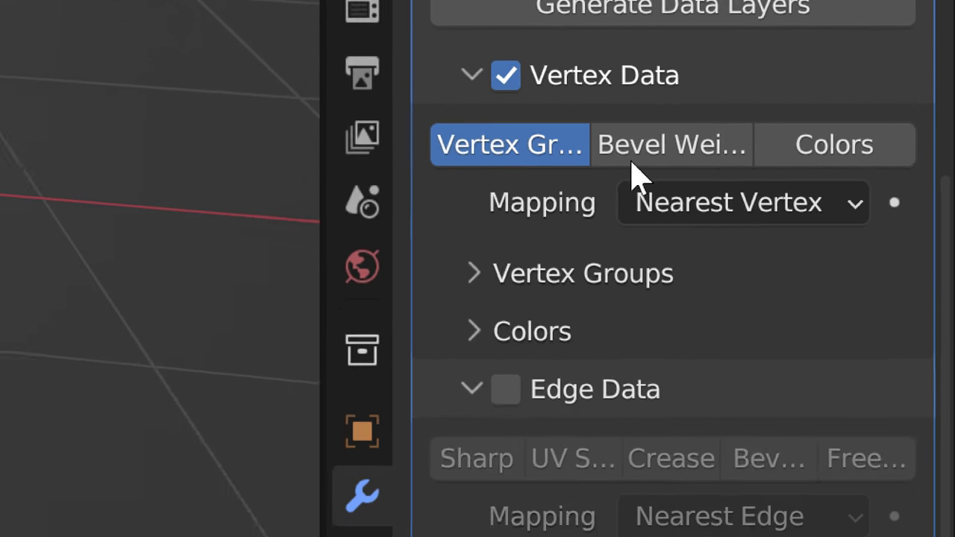
left_click(746, 276)
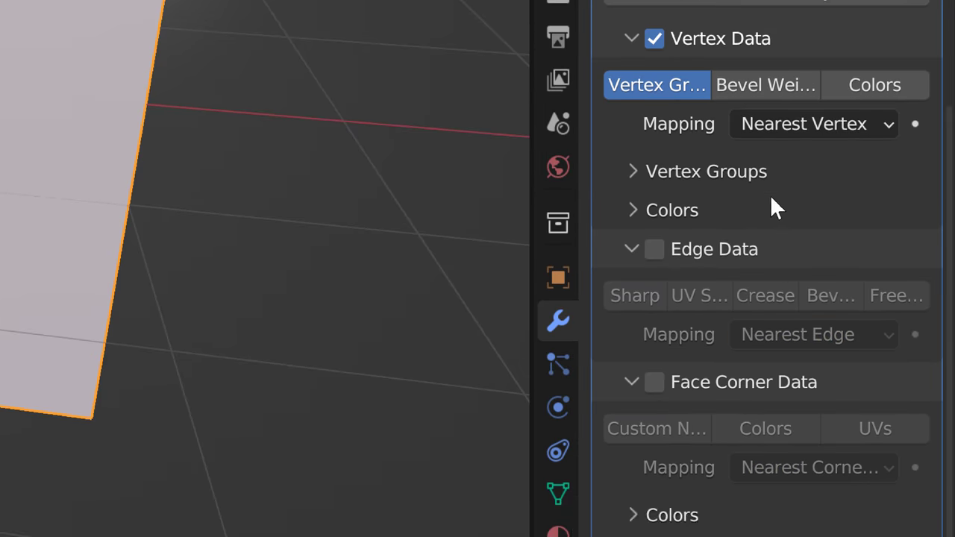
left_click(765, 84)
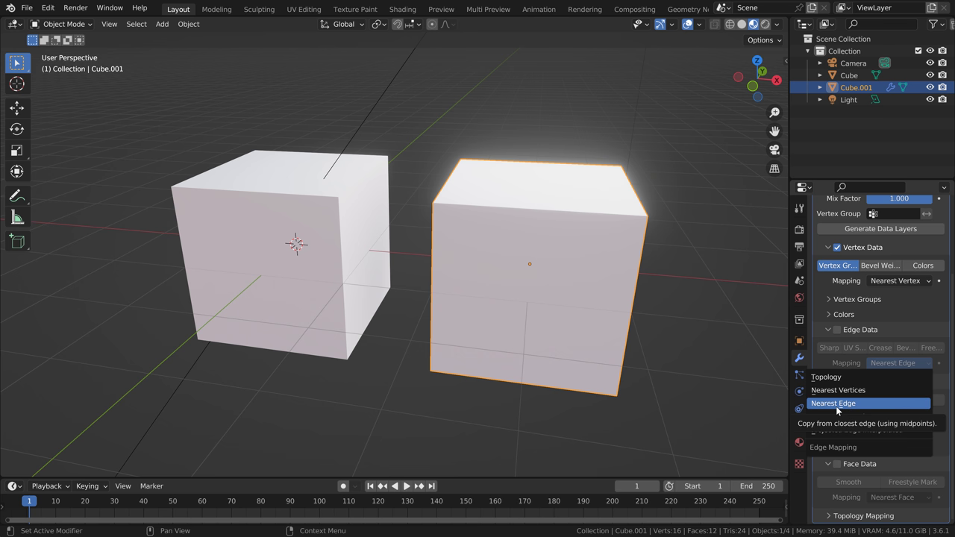
Step: Reopen the vertex and edge mapping lists after orbiting the view to face the cube head-on
left_click(897, 281)
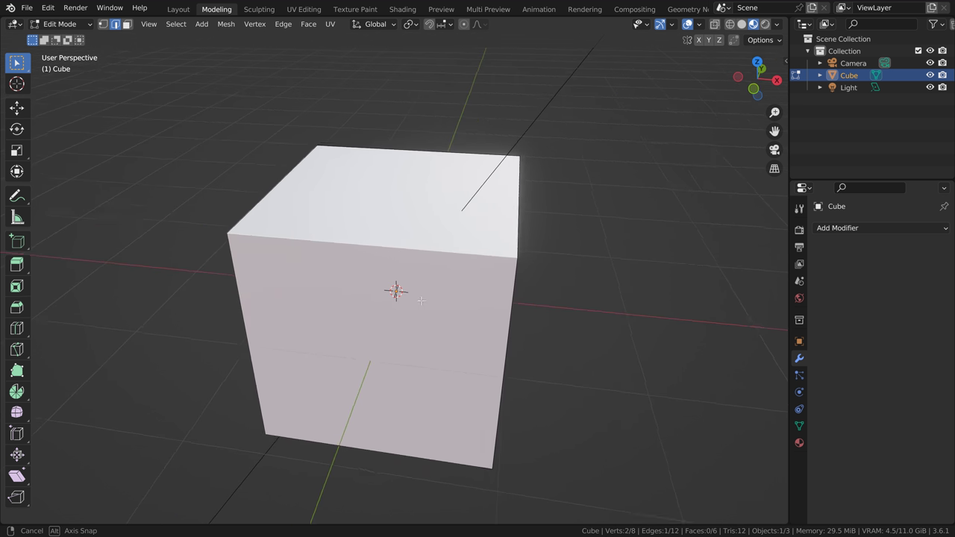
middle_click_drag(421, 300, 416, 253)
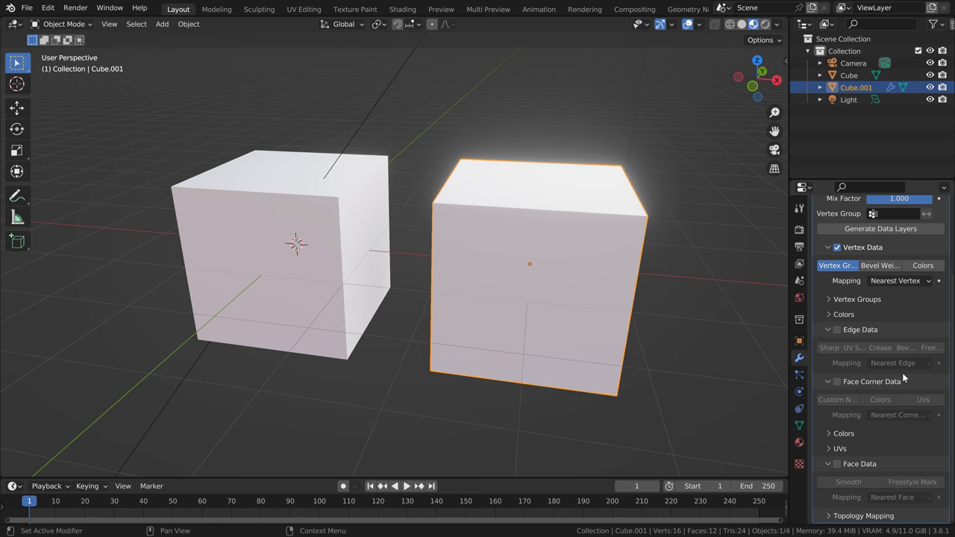
left_click(898, 366)
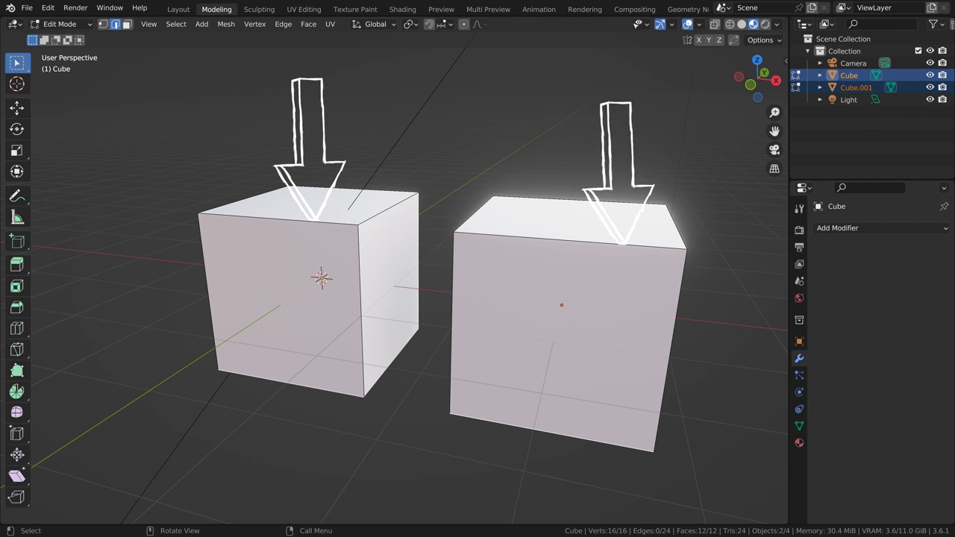
Step: Orbit the view around both cubes
mouse_move(417, 335)
middle_mouse_down()
mouse_move(395, 337)
mouse_move(412, 340)
middle_mouse_up()
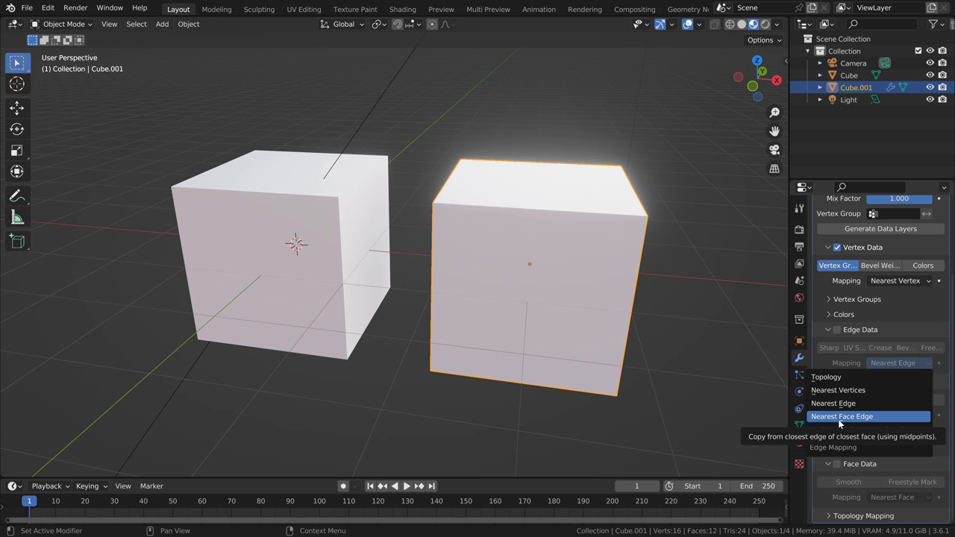
left_click(850, 371)
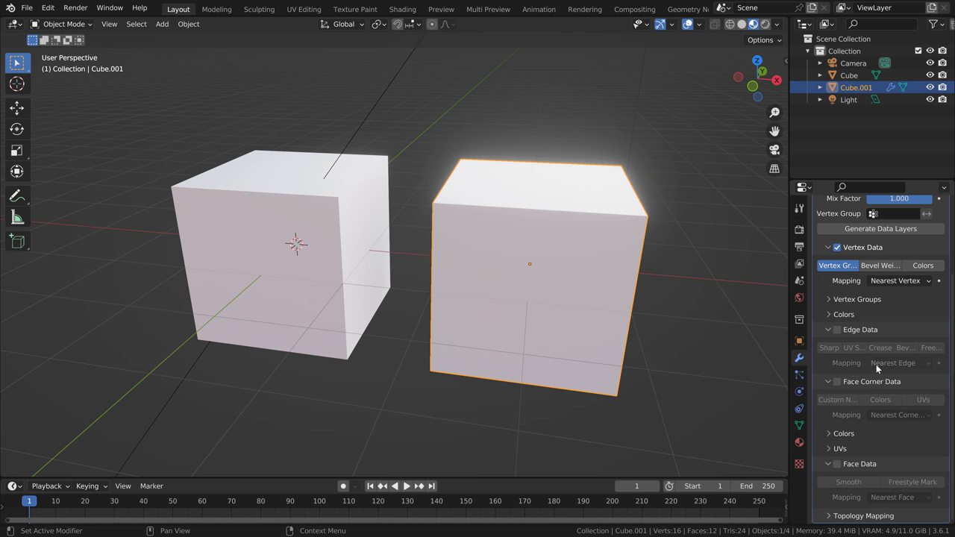
left_click(837, 329)
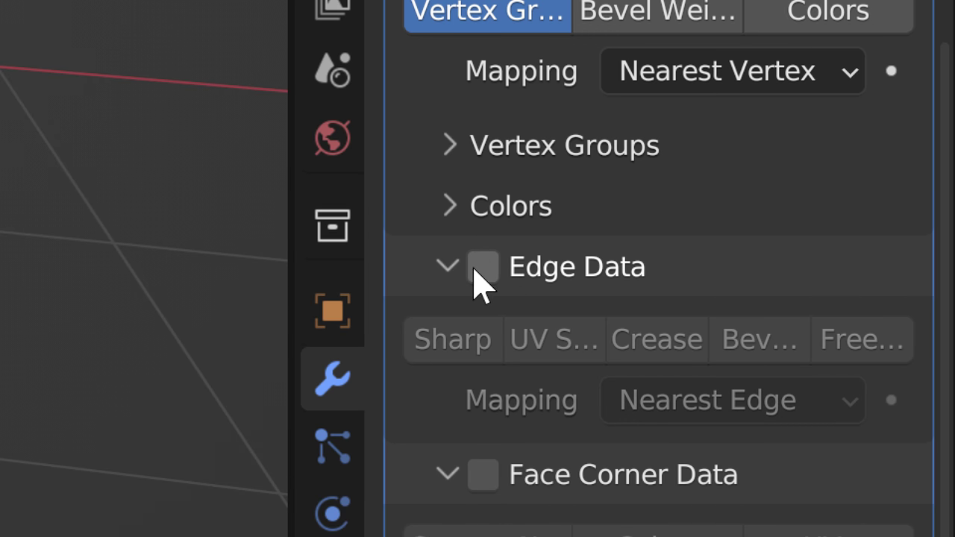
left_click(830, 330)
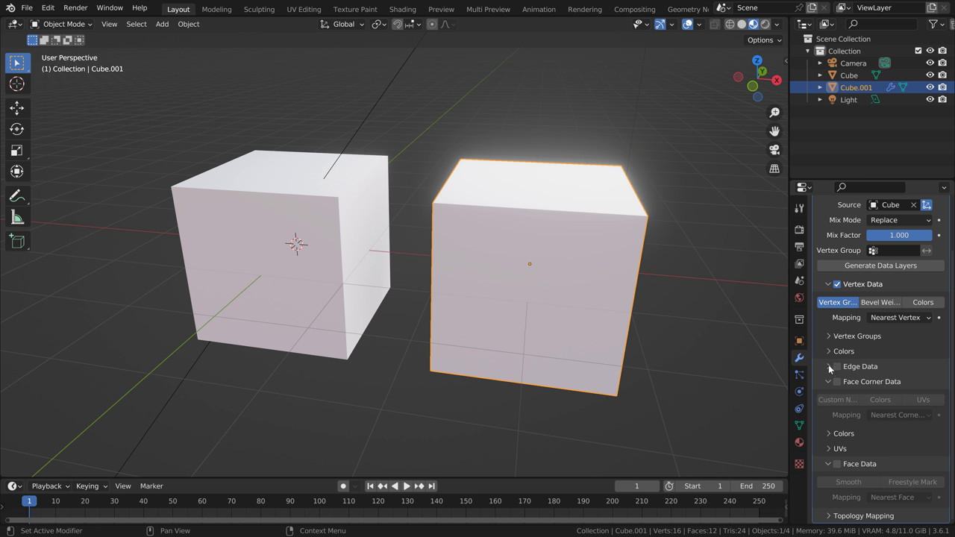
left_click(449, 409)
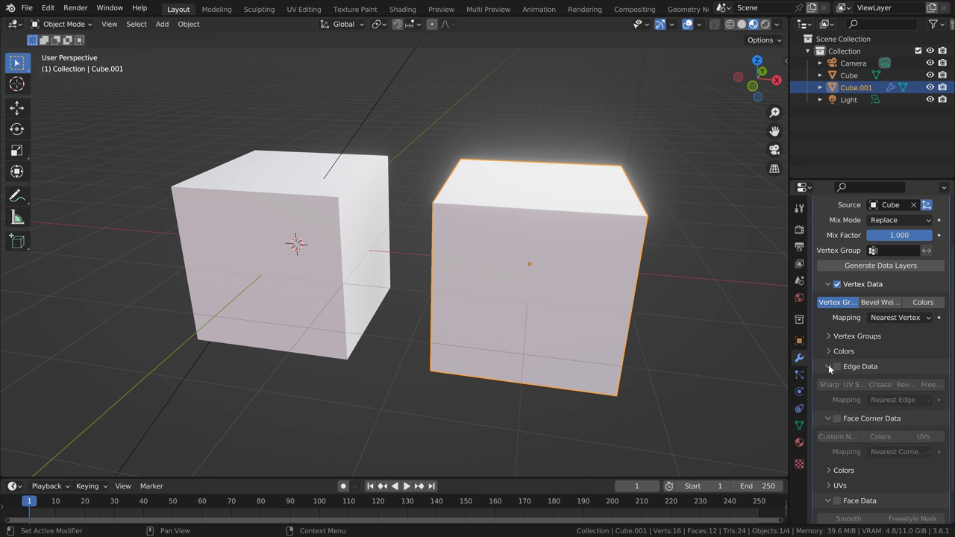
left_click(891, 399)
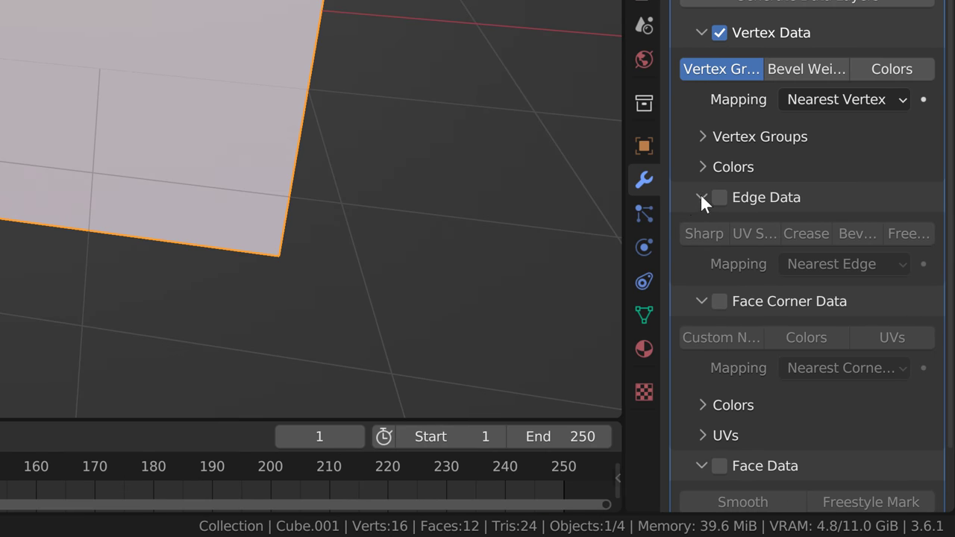
Step: Collapse the Edge Data section and list the Face Corner Data mapping methods
left_click(701, 198)
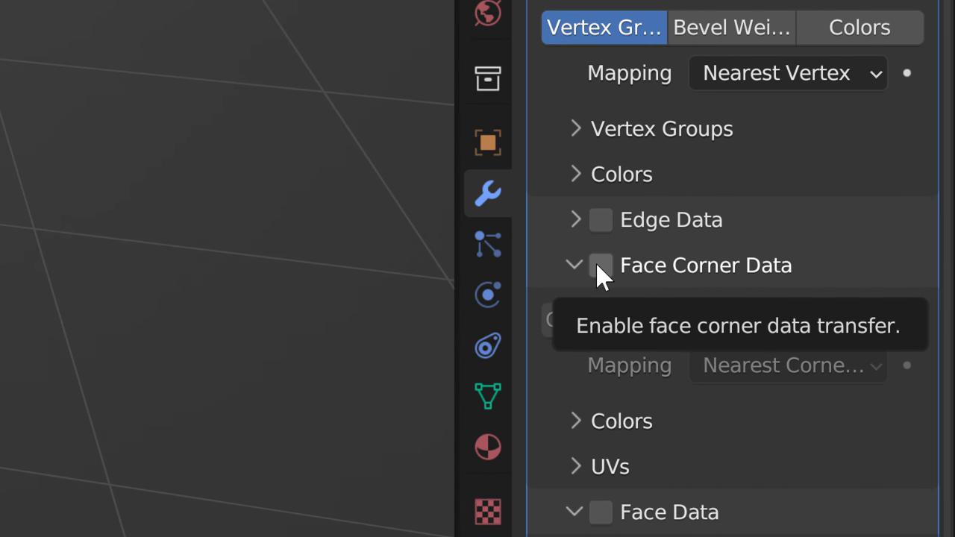
left_click(788, 376)
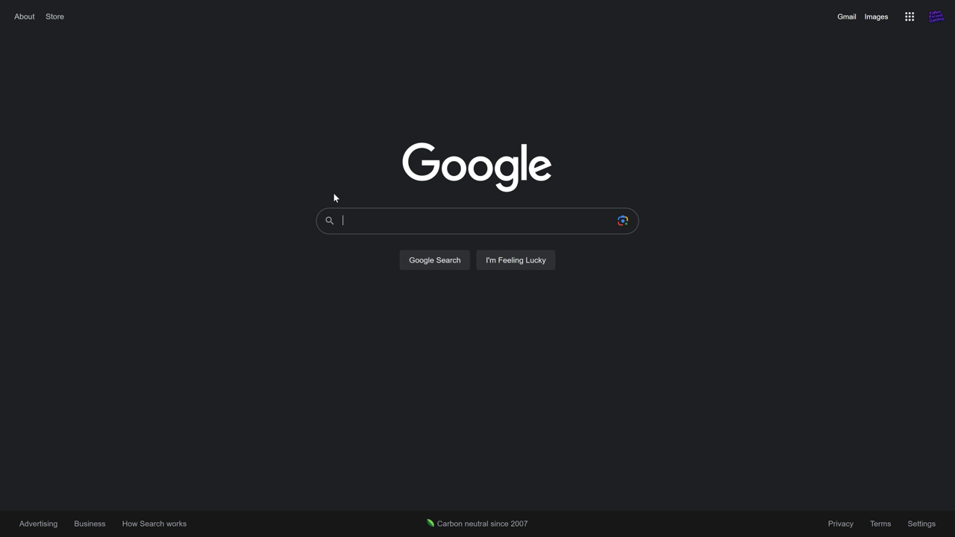
Step: Search Google for the meaning of the word 'atrocity'
type("atrocity")
key("Return")
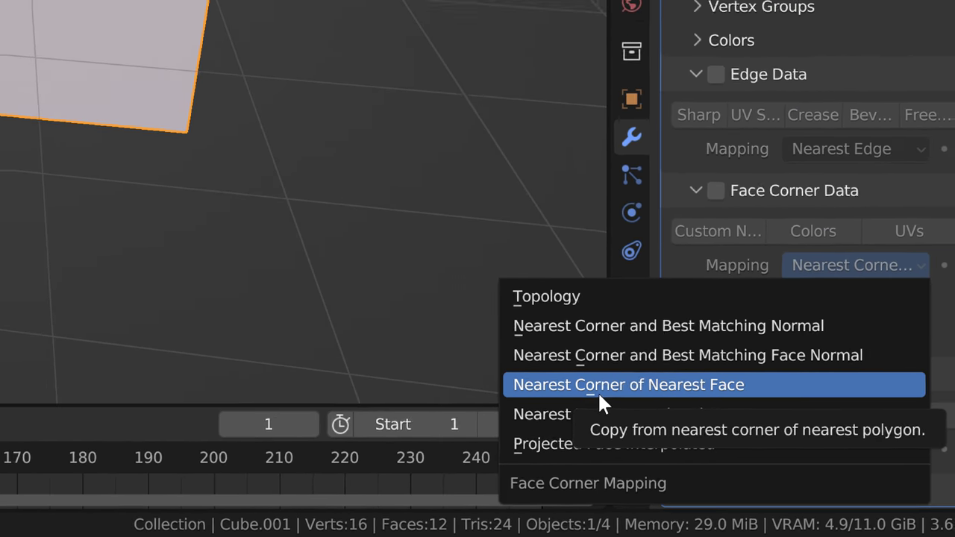
Step: Clear Cube.001's rotation with Alt+R and list the Face Corner Data mapping methods
left_click(484, 281)
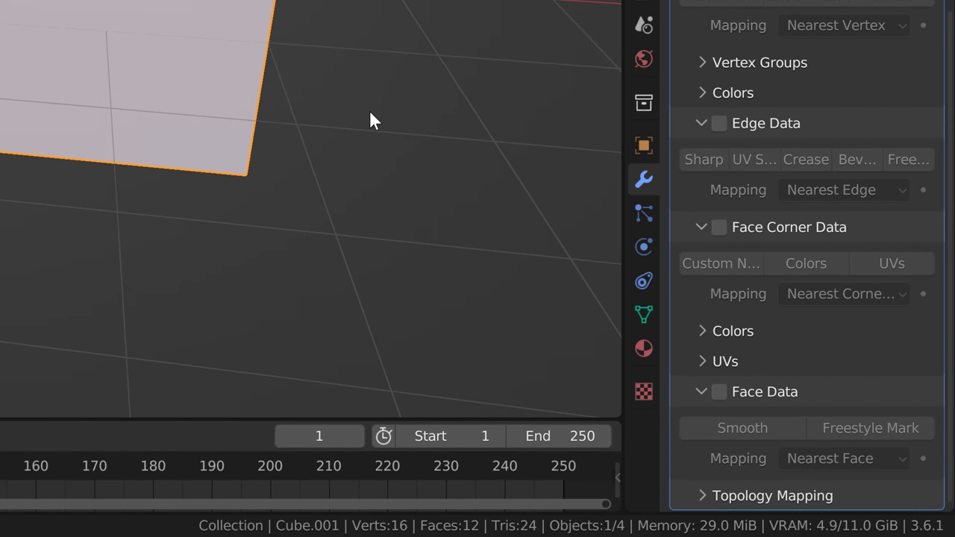
key("alt+r")
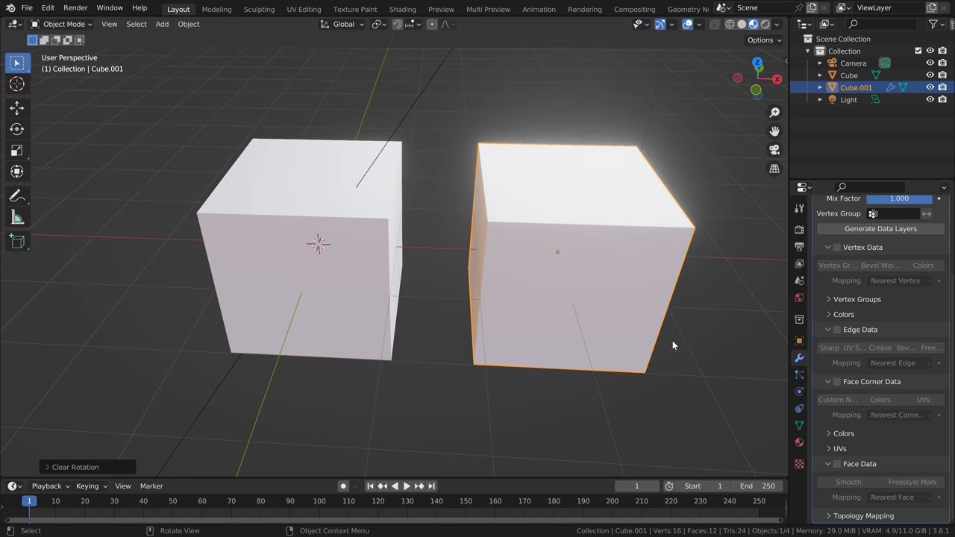
left_click(907, 417)
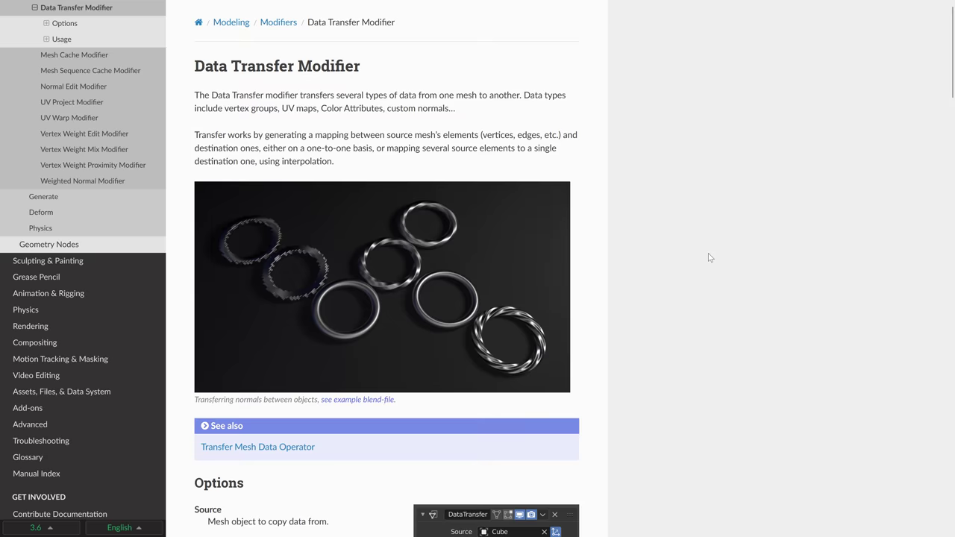
Step: Scroll the Data Transfer manual page down to Mix Mode and Selection of Data to Transfer
scroll(709, 257, "down", 7)
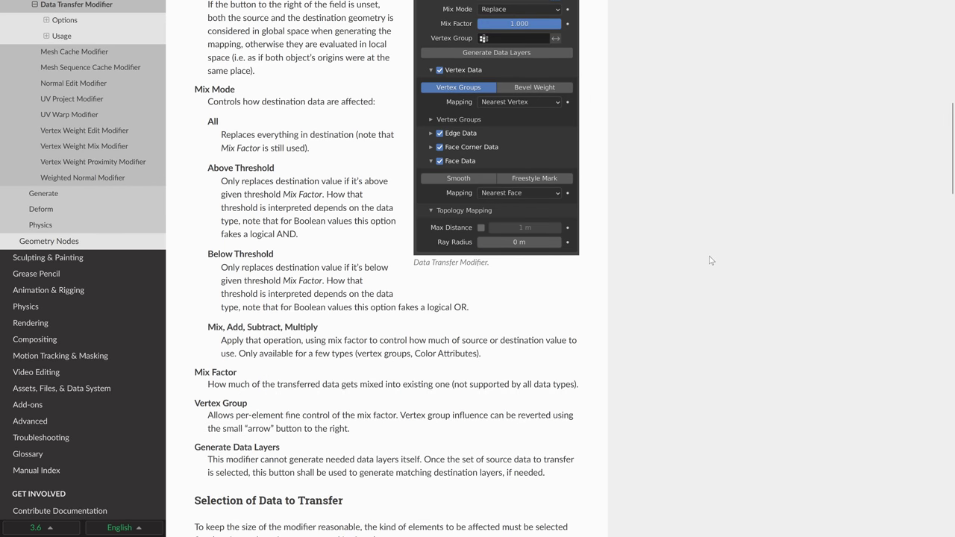
scroll(712, 262, "down", 4)
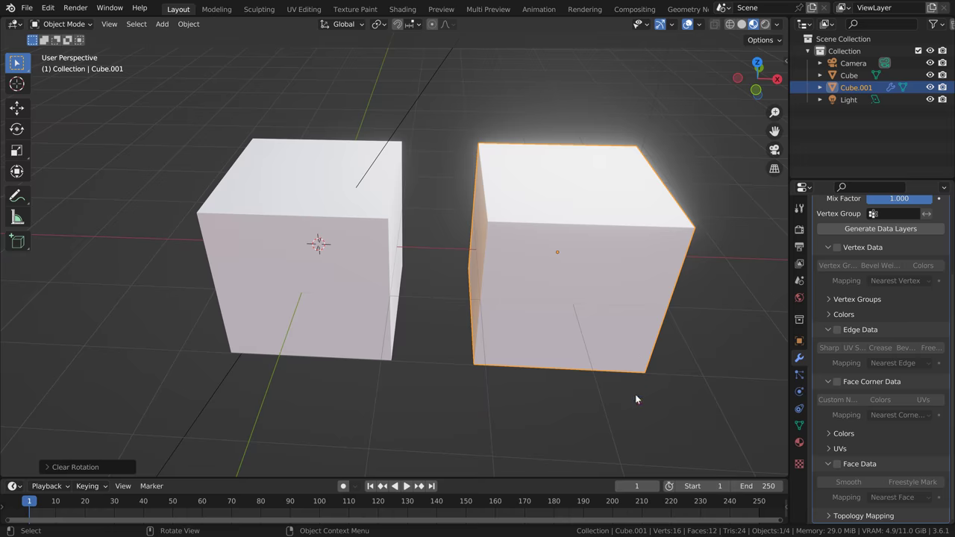
Step: Browse Cube.001's Face Corner and Vertex Data mapping method lists
left_click(888, 415)
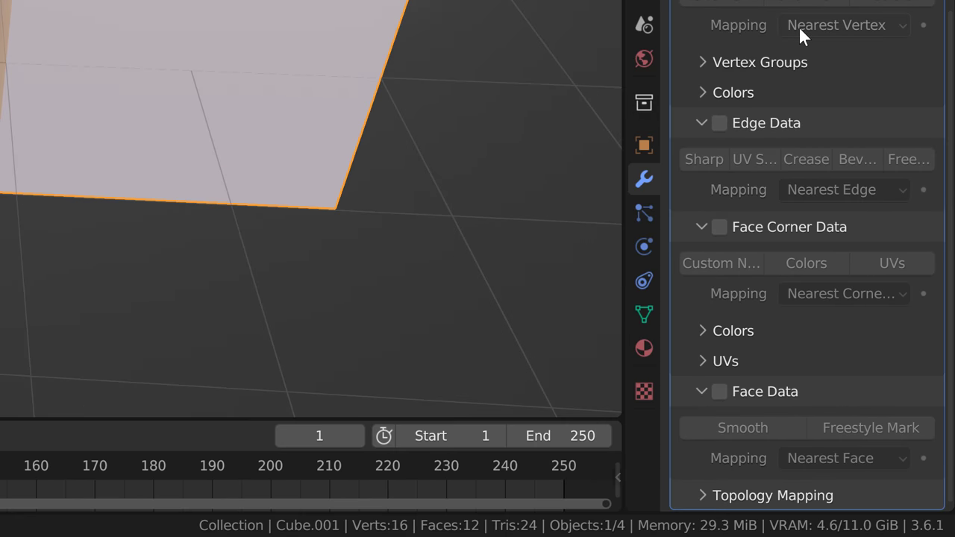
left_click(810, 32)
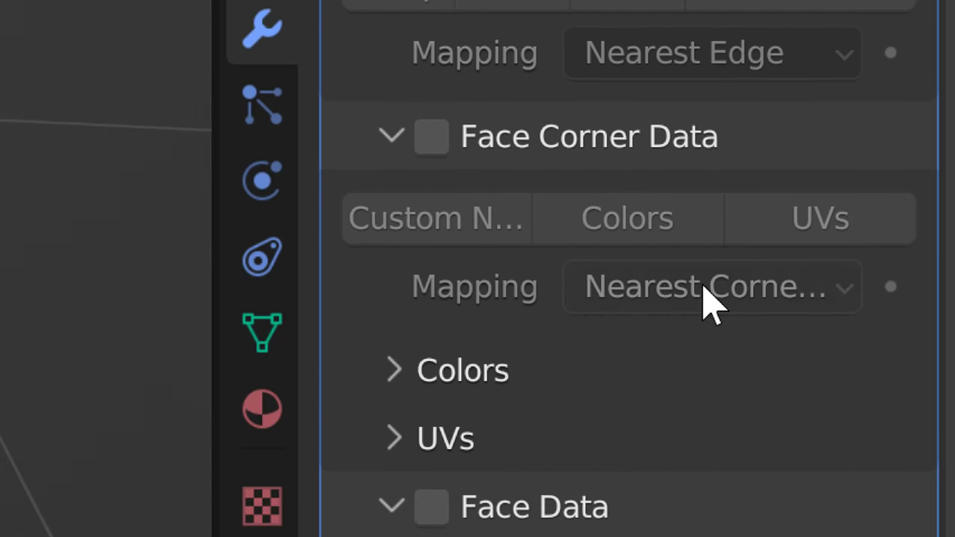
left_click(704, 285)
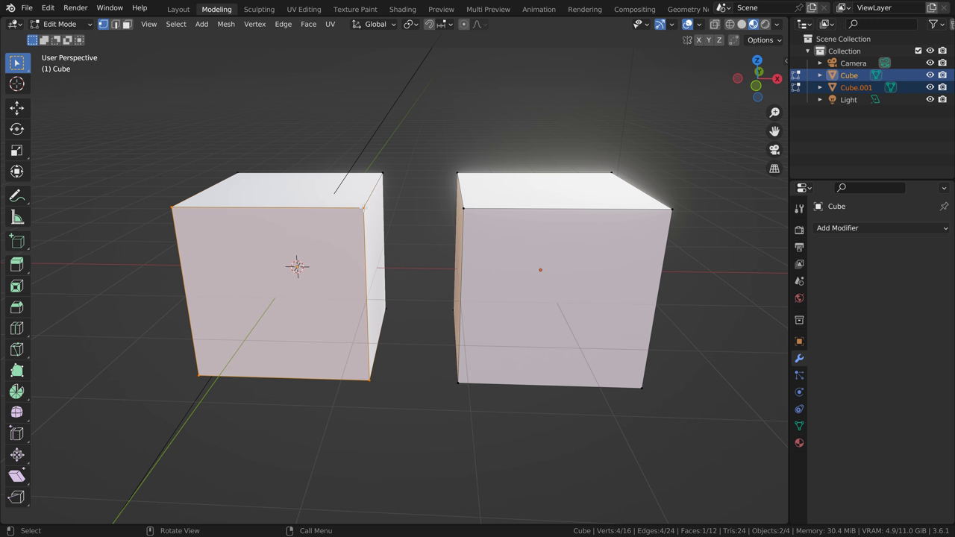
left_click(364, 208)
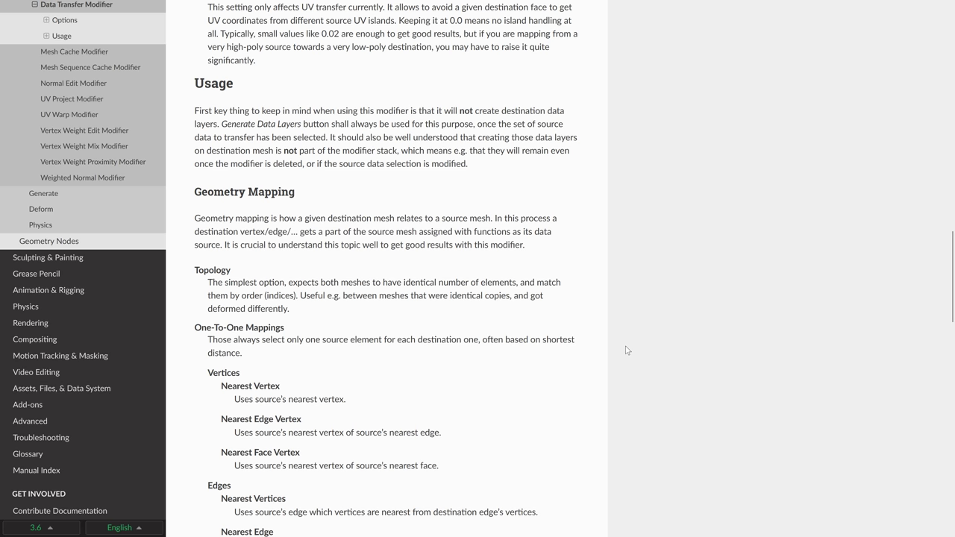
Step: Scroll to Geometry Mapping and select 'split normal' in the Best Matching Normal description
scroll(627, 349, "down", 4)
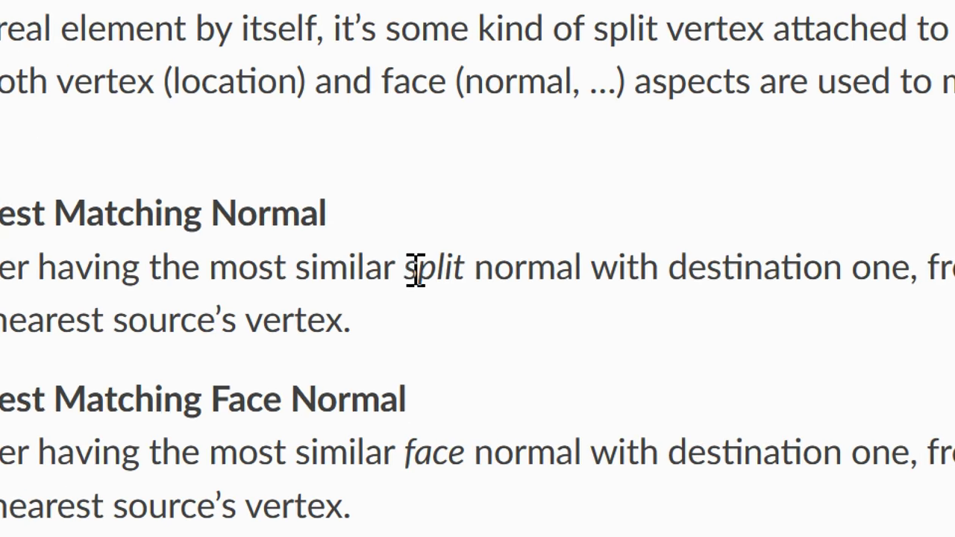
left_click_drag(409, 373, 454, 373)
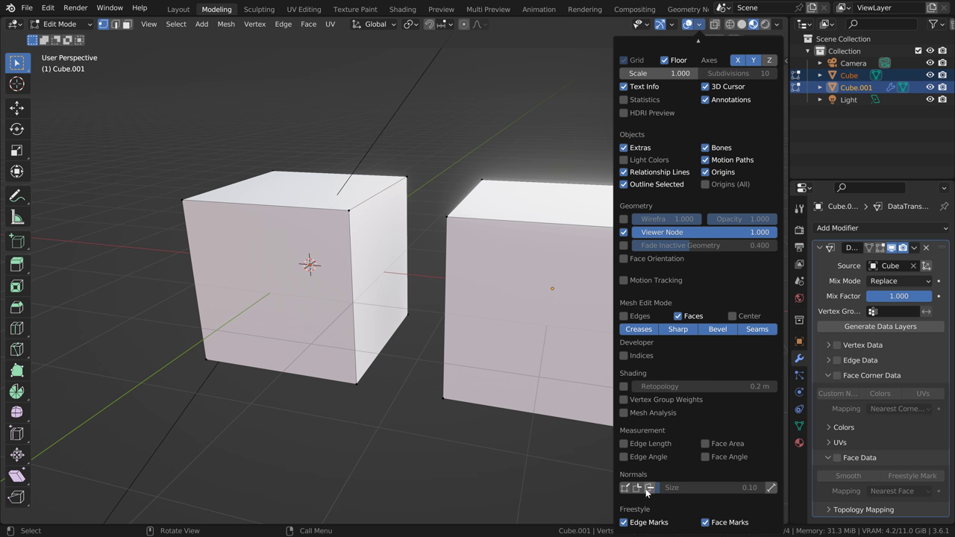
Step: Show split normals in the Overlays and recheck the Face Corner mapping, keeping Nearest Corner
left_click(647, 489)
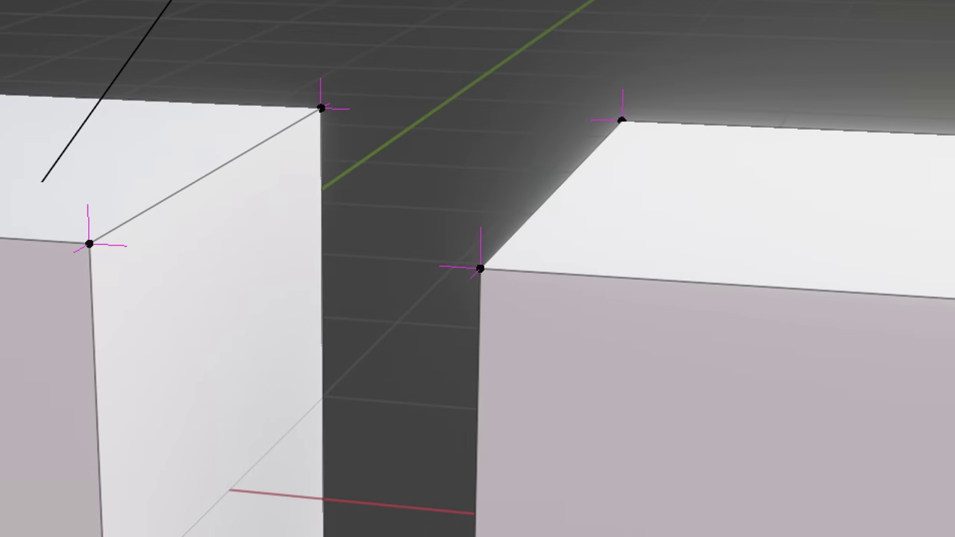
left_click(899, 408)
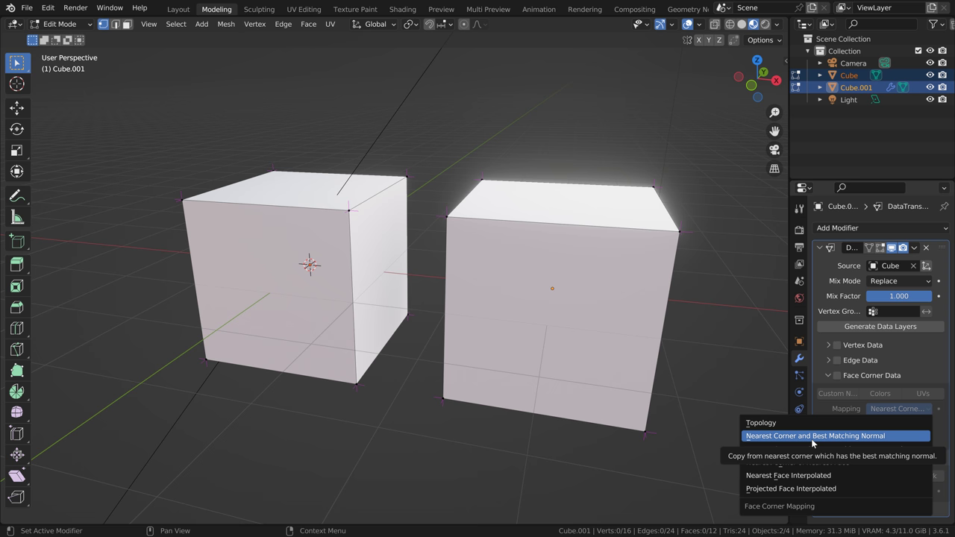
left_click(811, 438)
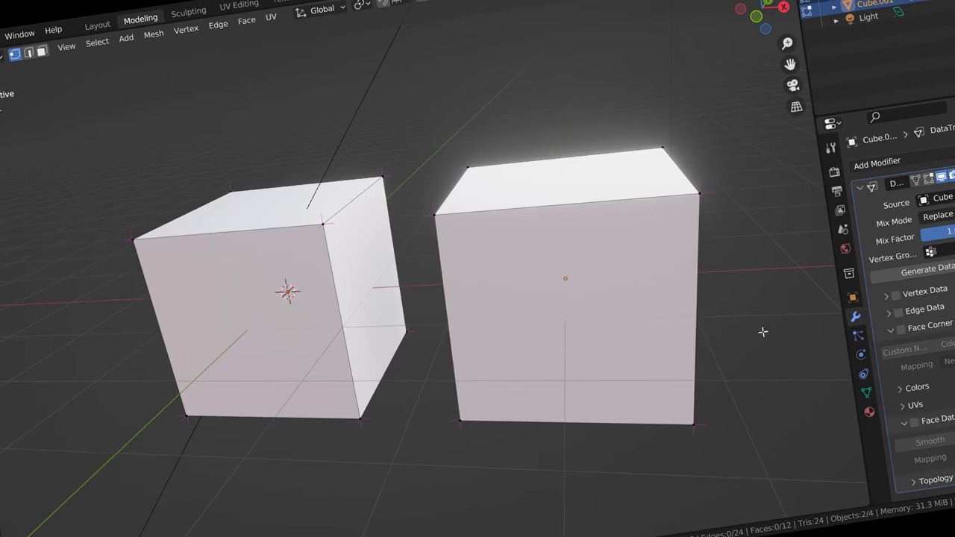
Step: Open Cube.001's Face Corner Data mapping dropdown twice to list its Nearest Corner methods
left_click(115, 514)
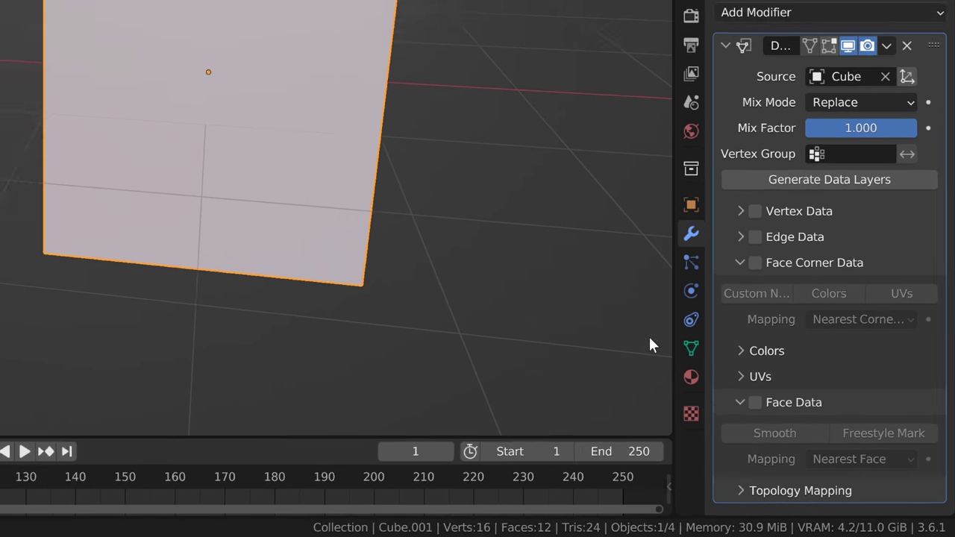
left_click(887, 280)
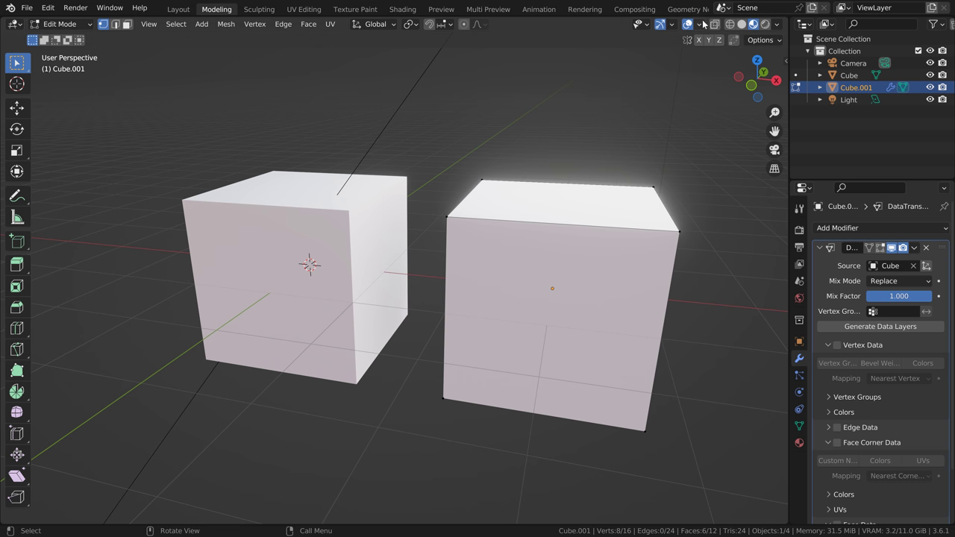
left_click(699, 24)
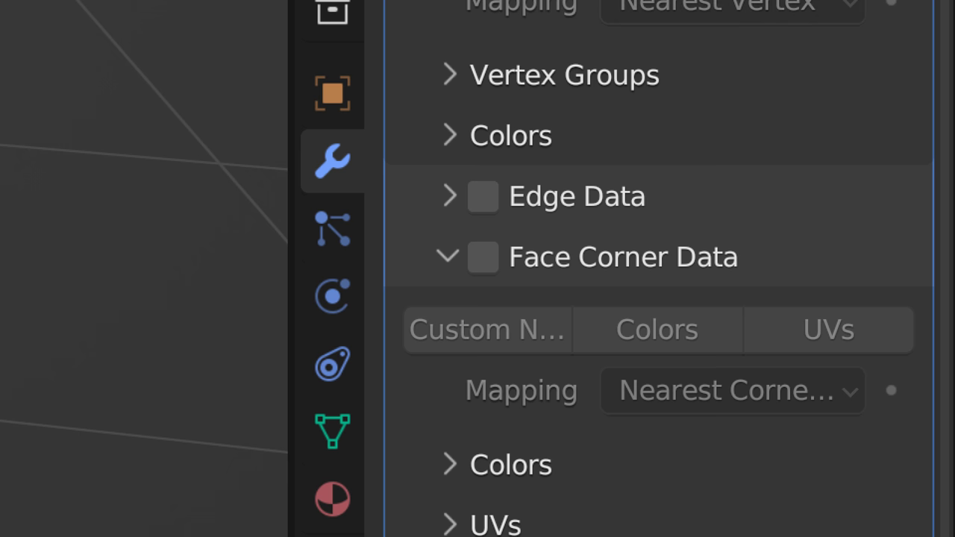
Step: Compare the Vertex Data and Face Corner Data mapping choices, leaving Face Data on Nearest Face
left_click(736, 10)
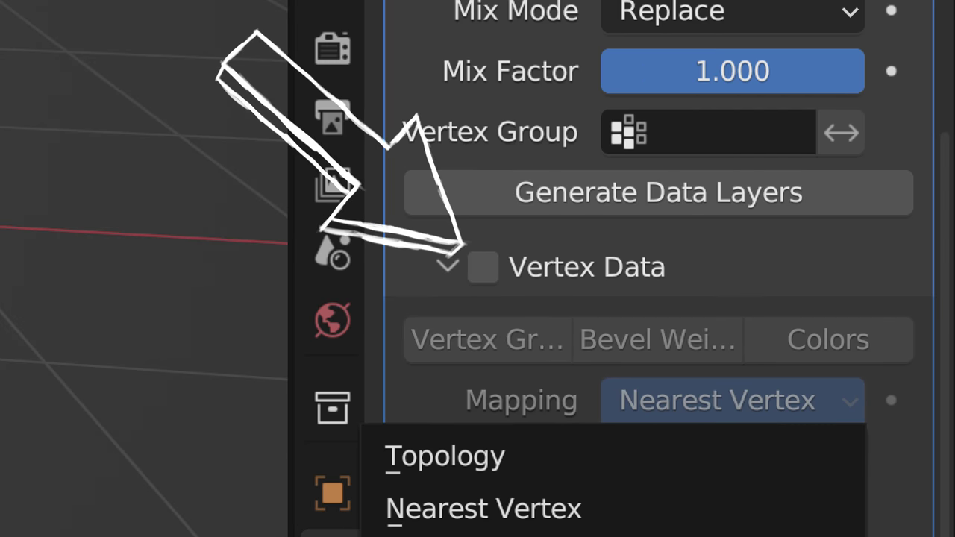
key("Escape")
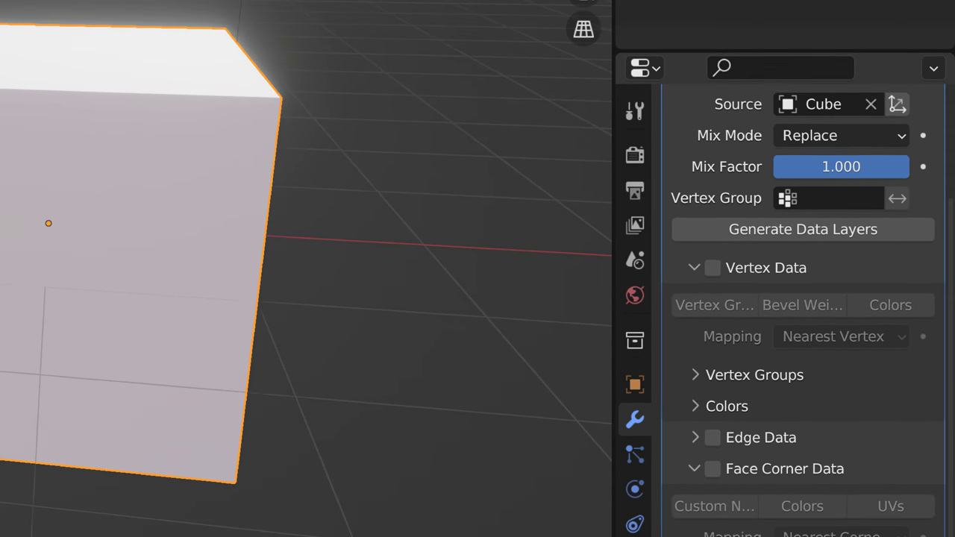
left_click(858, 481)
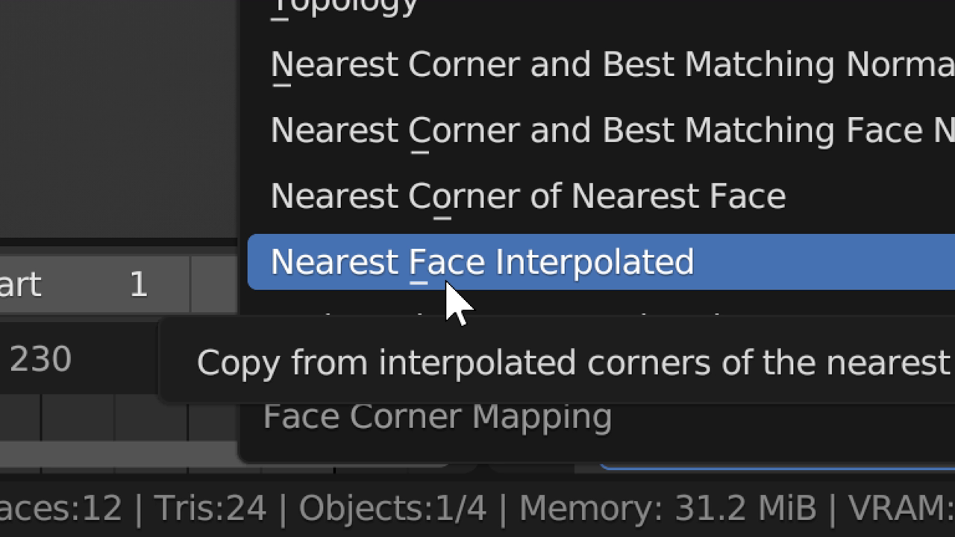
left_click(446, 263)
middle_click_drag(358, 351, 420, 351)
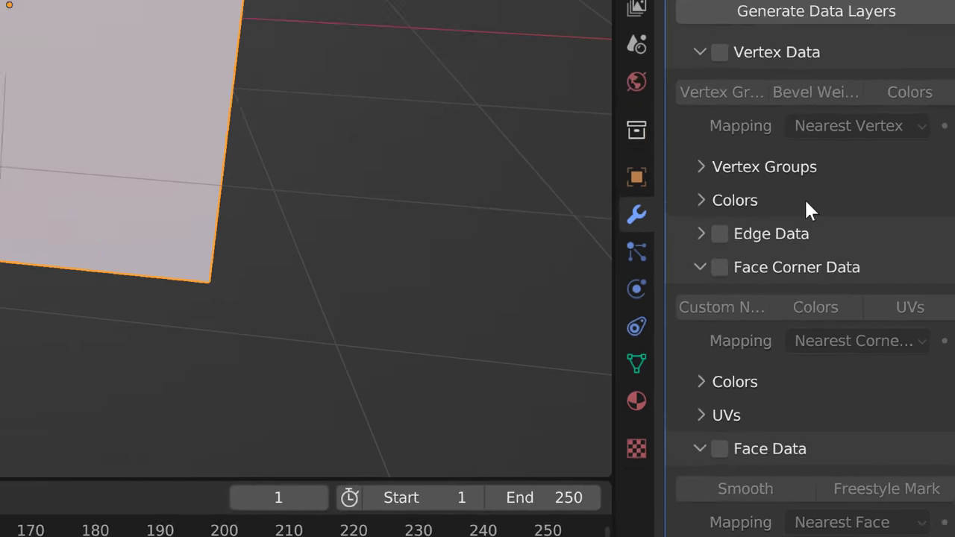
left_click(853, 127)
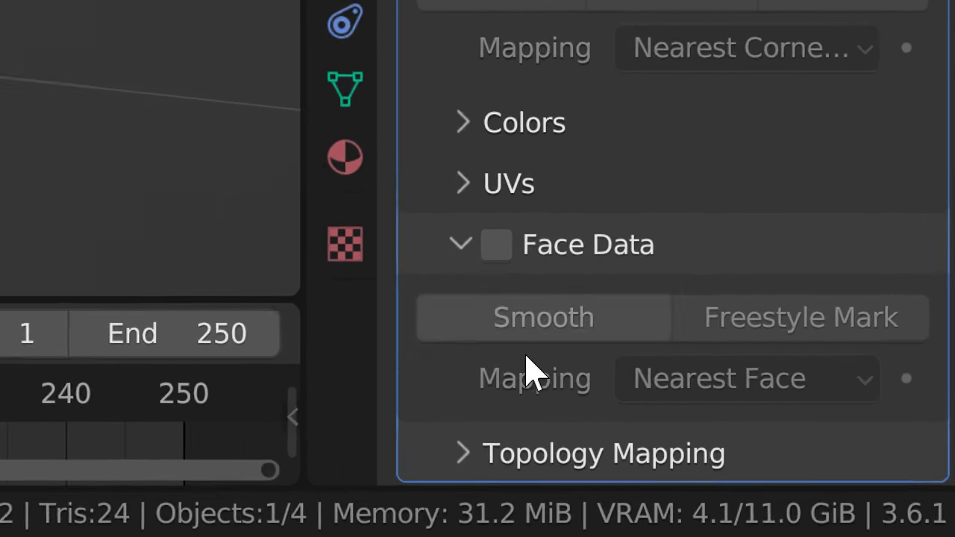
left_click(634, 382)
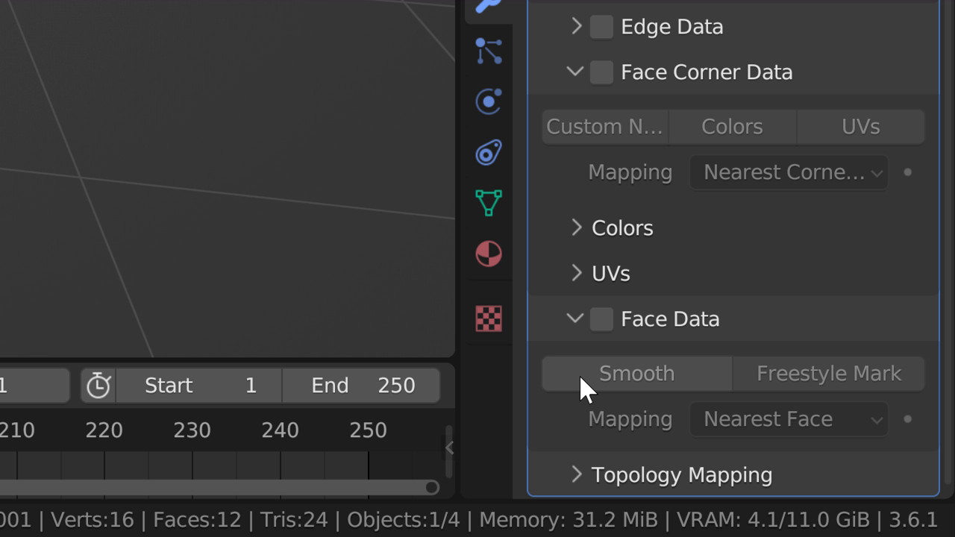
left_click(739, 420)
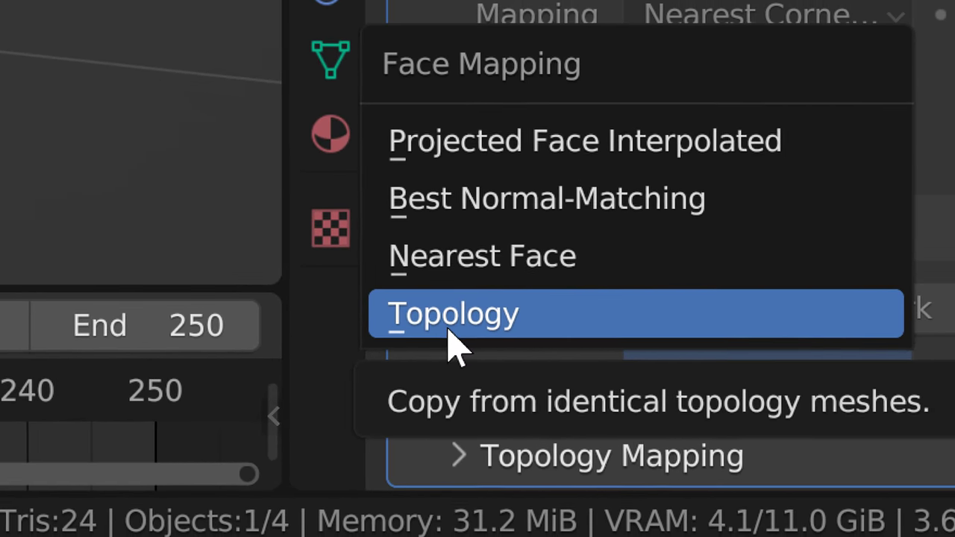
left_click(550, 256)
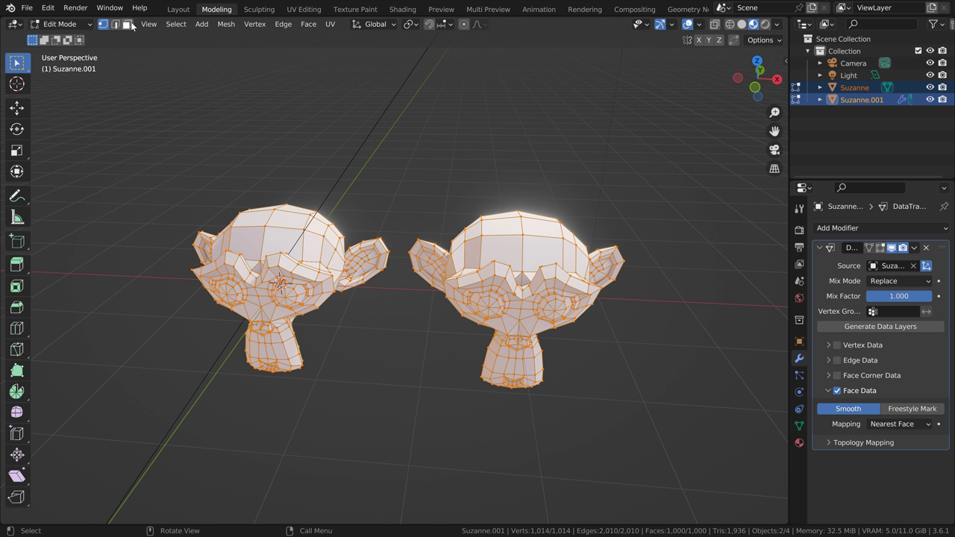
Step: Select one face on each Suzanne and set Face Data mapping to Best Normal-Matching
left_click(128, 24)
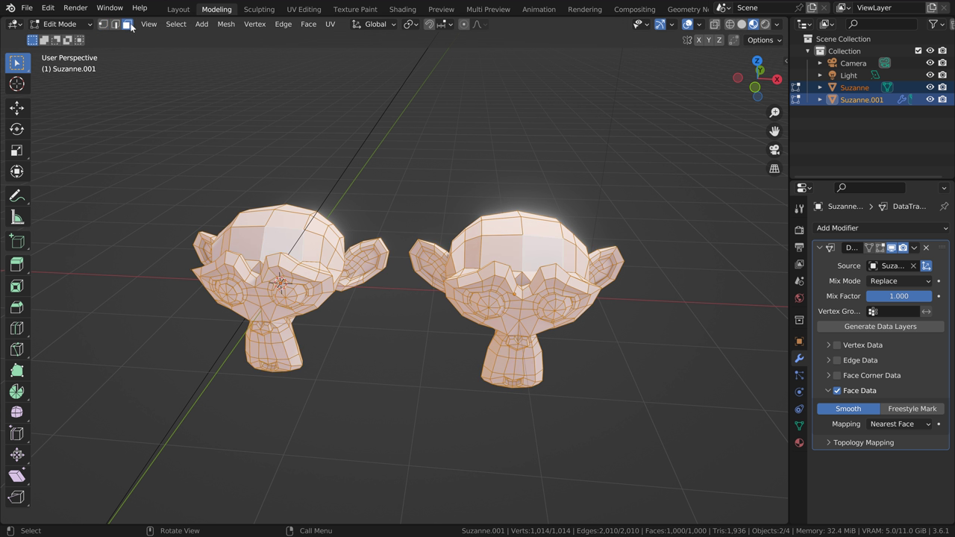
key("alt+a")
left_click(289, 245)
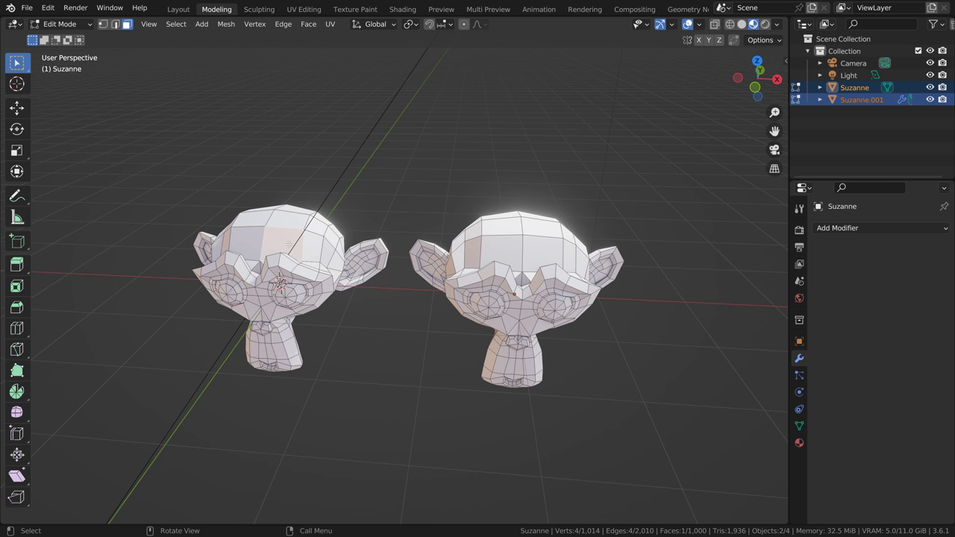
left_click(533, 255)
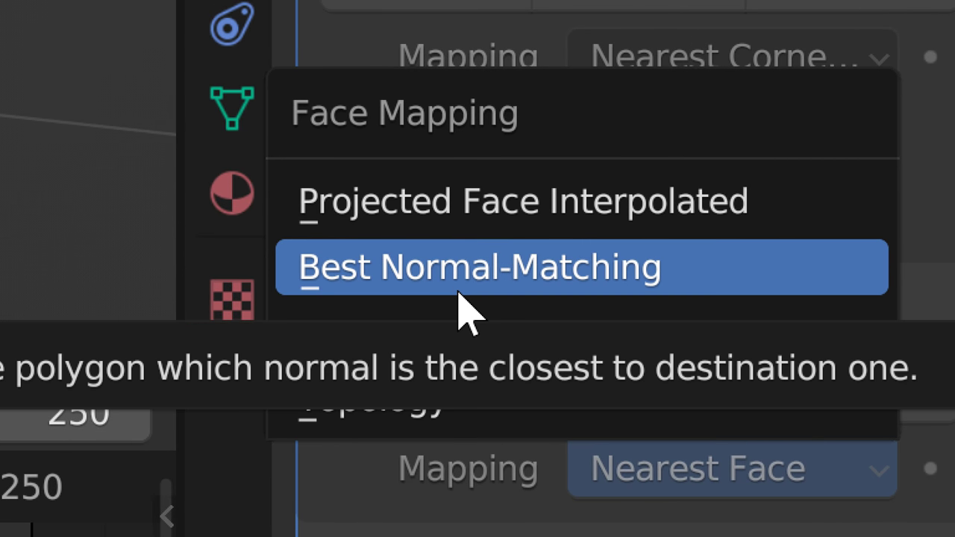
left_click(458, 291)
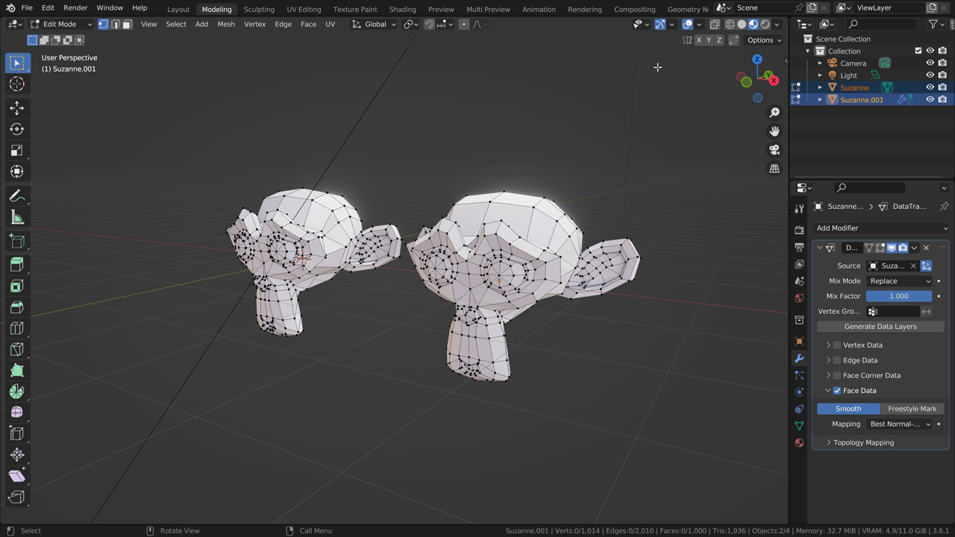
Step: Display split normals, then face normals, through Viewport Overlays while orbiting around both monkeys
left_click(699, 25)
left_click(638, 509)
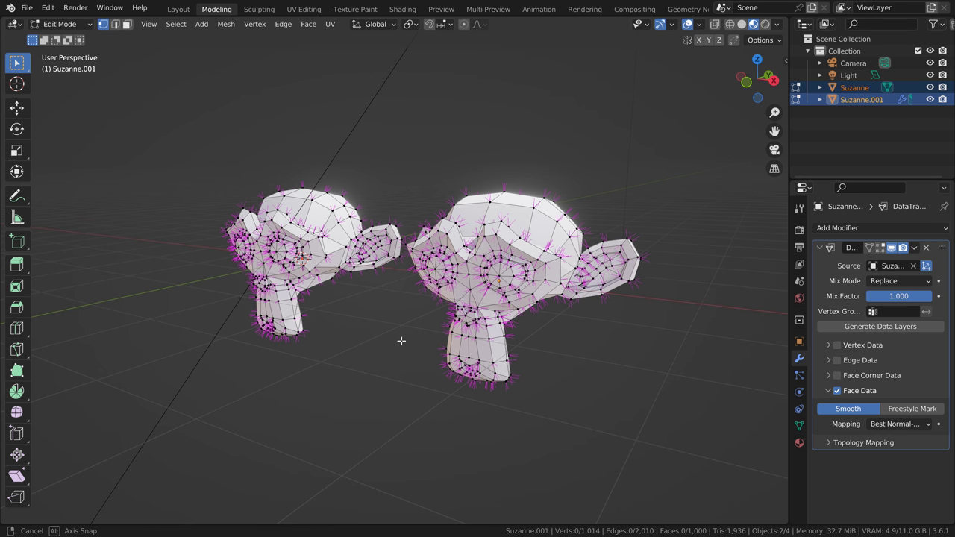
middle_click_drag(398, 337, 450, 335)
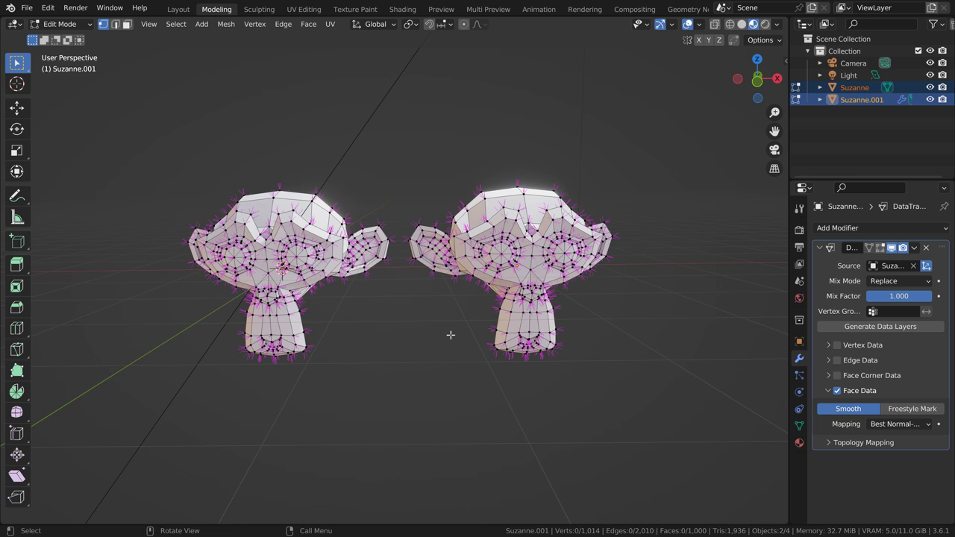
middle_click_drag(530, 328, 527, 332)
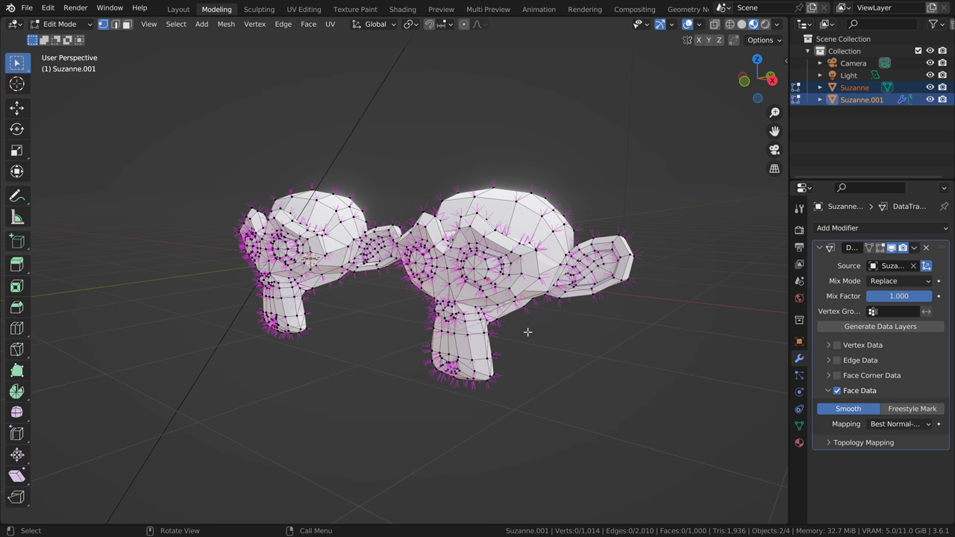
left_click(699, 24)
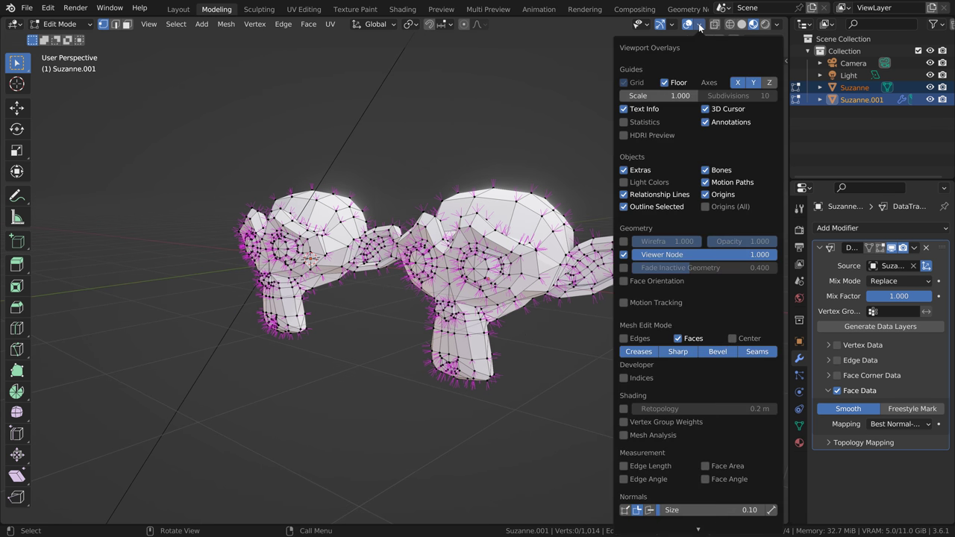
left_click(650, 510)
middle_click_drag(545, 398, 501, 346)
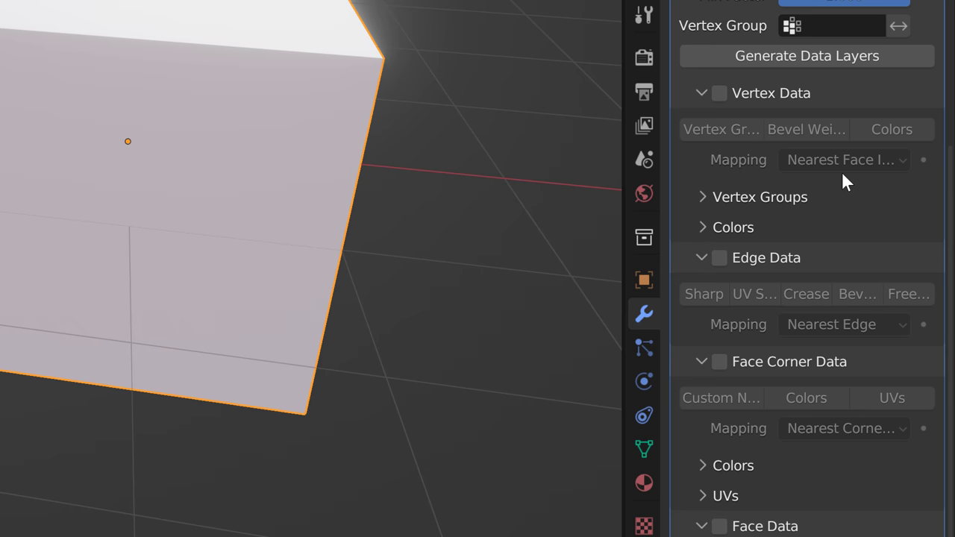
Step: Set vertex mapping to Nearest Face Interpolated and review the edge and face corner mapping lists
left_click(842, 173)
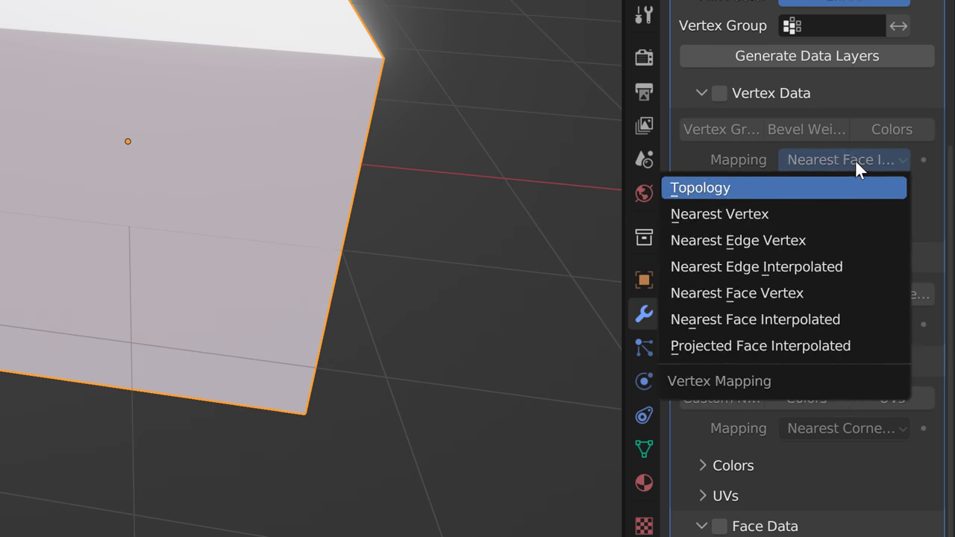
left_click(828, 317)
left_click(830, 320)
left_click(837, 397)
left_click(841, 429)
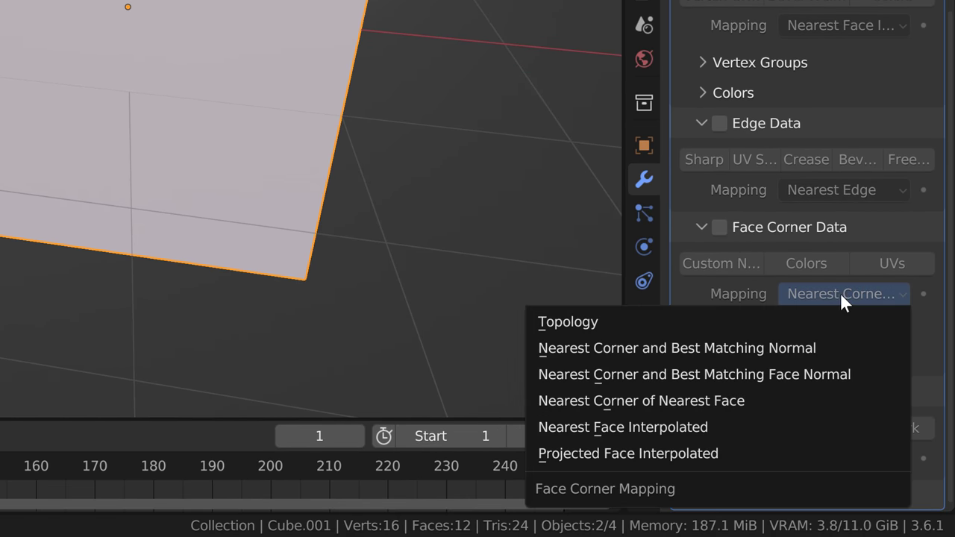
left_click(840, 292)
Step: Keep Face Data on Nearest Face, then re-examine the edge, vertex and face corner mapping choices
left_click(824, 456)
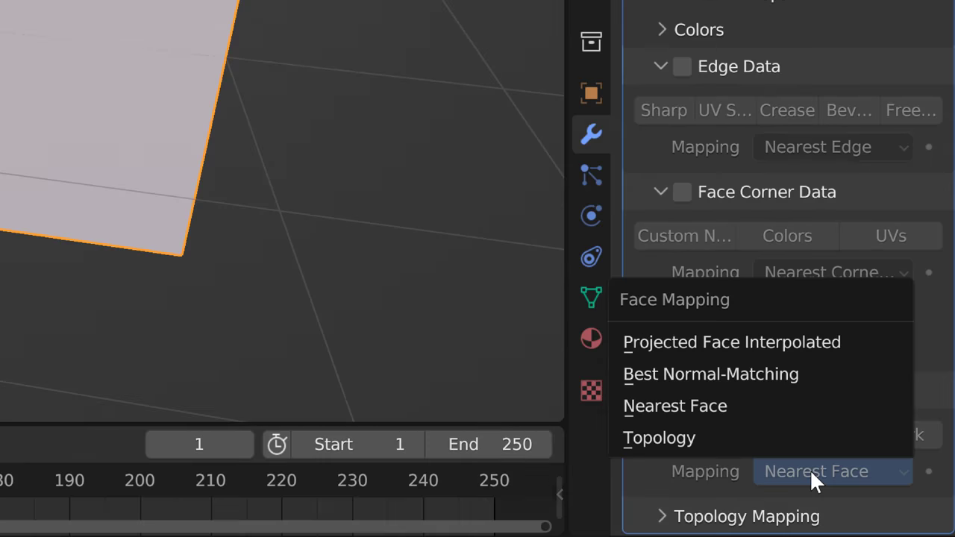
left_click(813, 471)
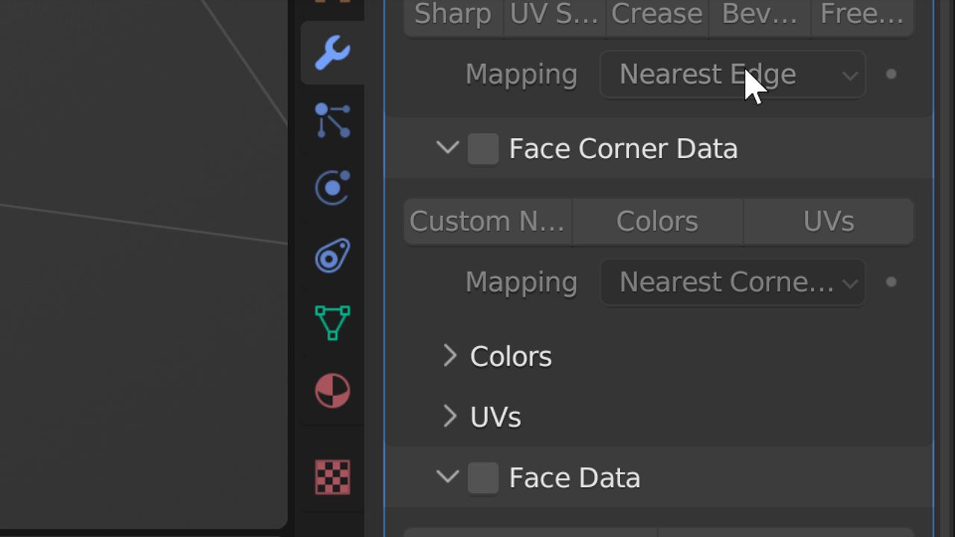
left_click(849, 189)
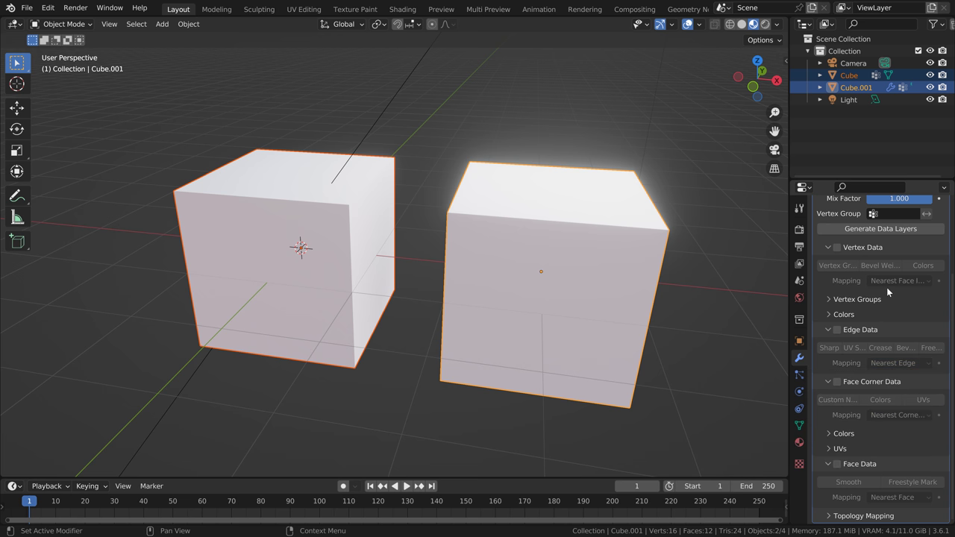
left_click(886, 283)
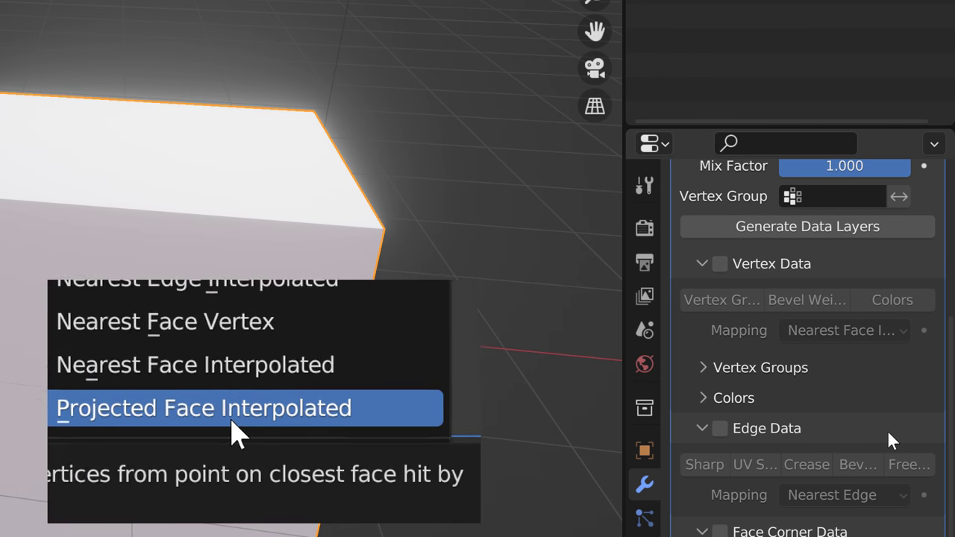
left_click(822, 536)
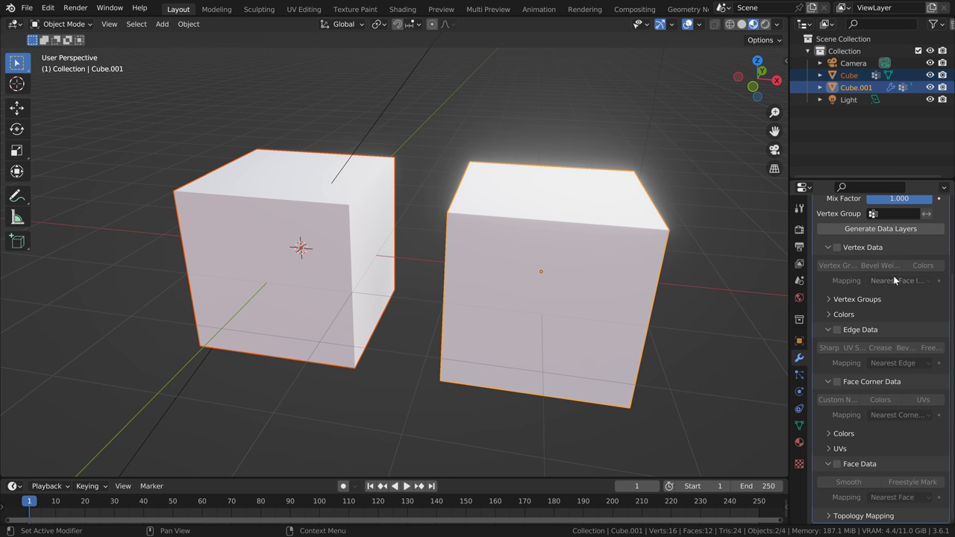
left_click(893, 278)
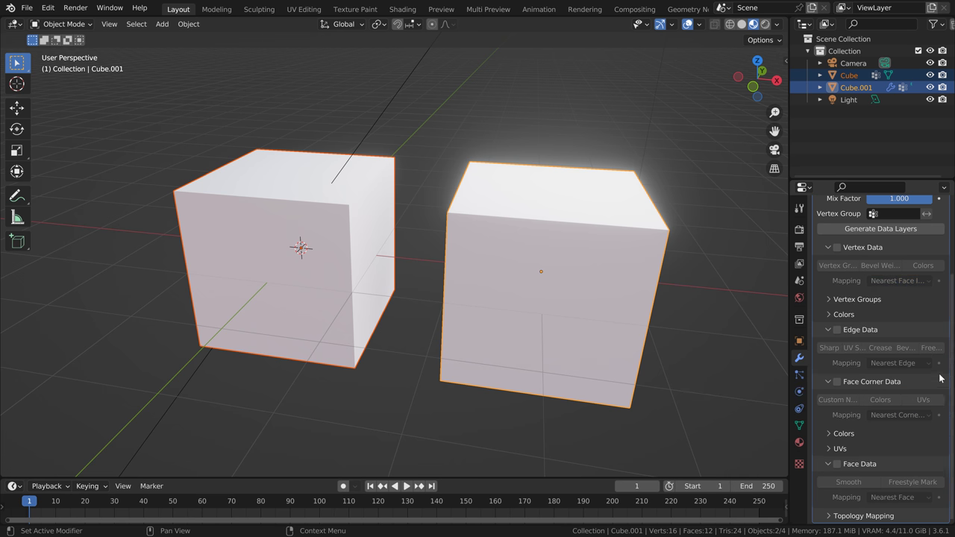
left_click(886, 416)
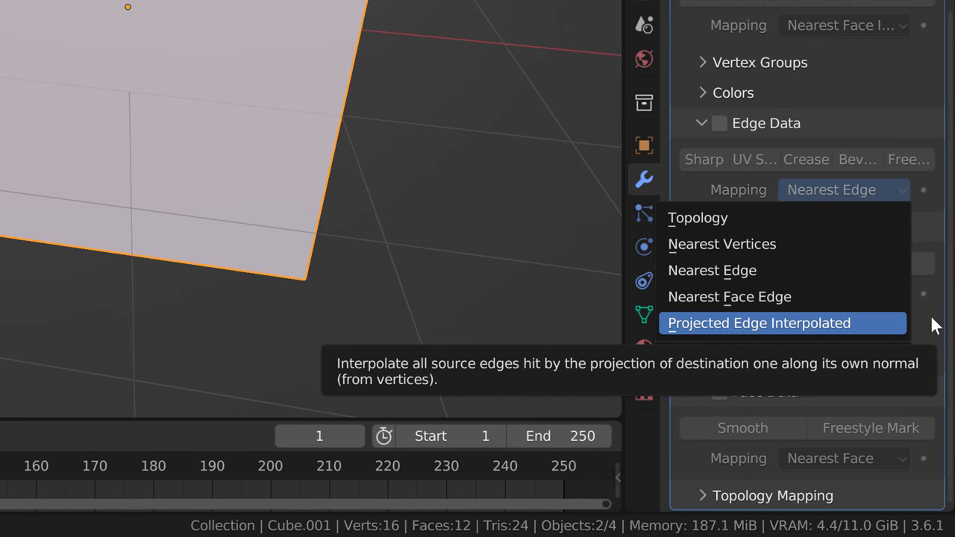
key("Escape")
left_click(850, 293)
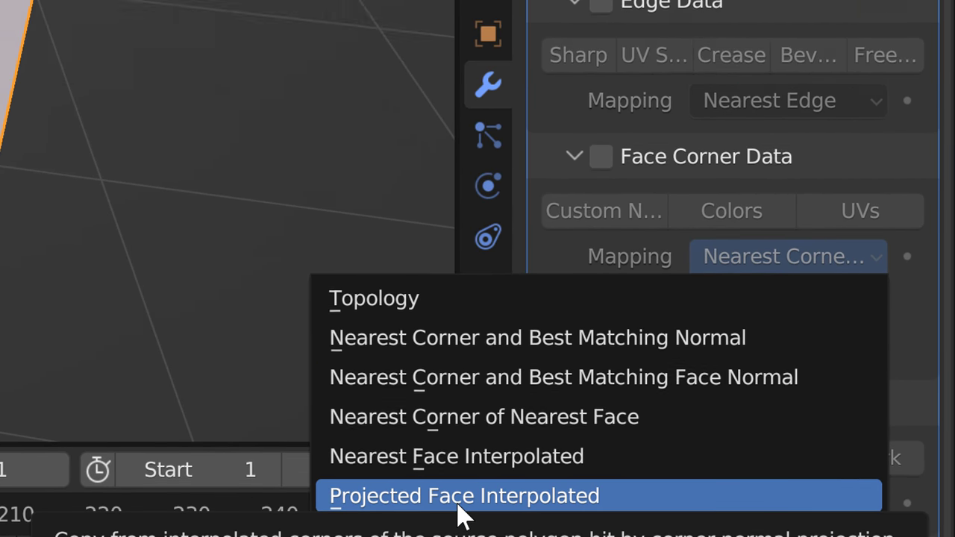
key("Escape")
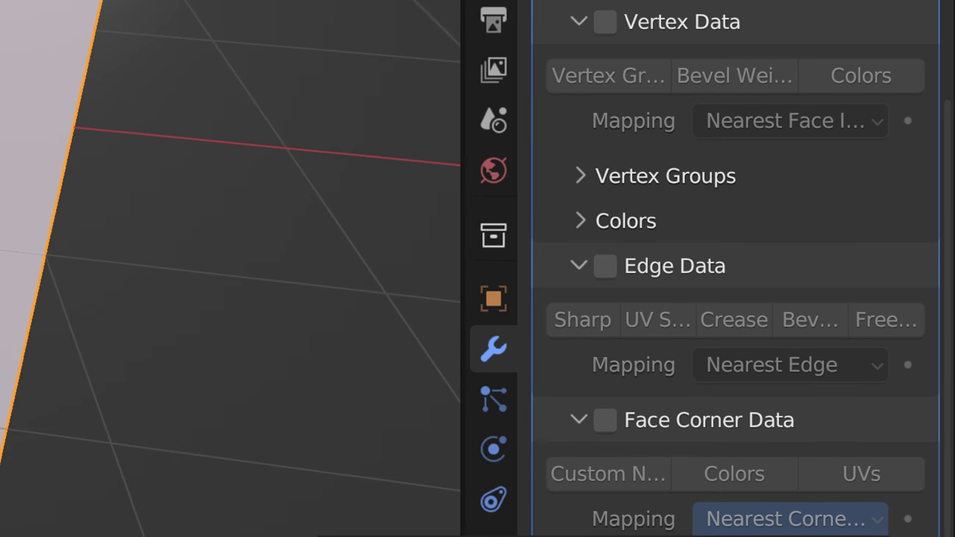
left_click(786, 518)
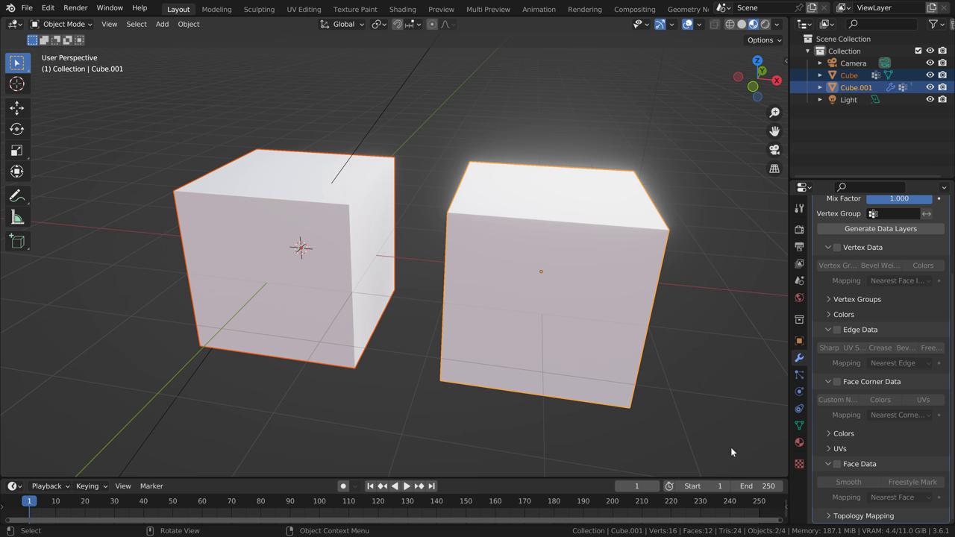
left_click(894, 416)
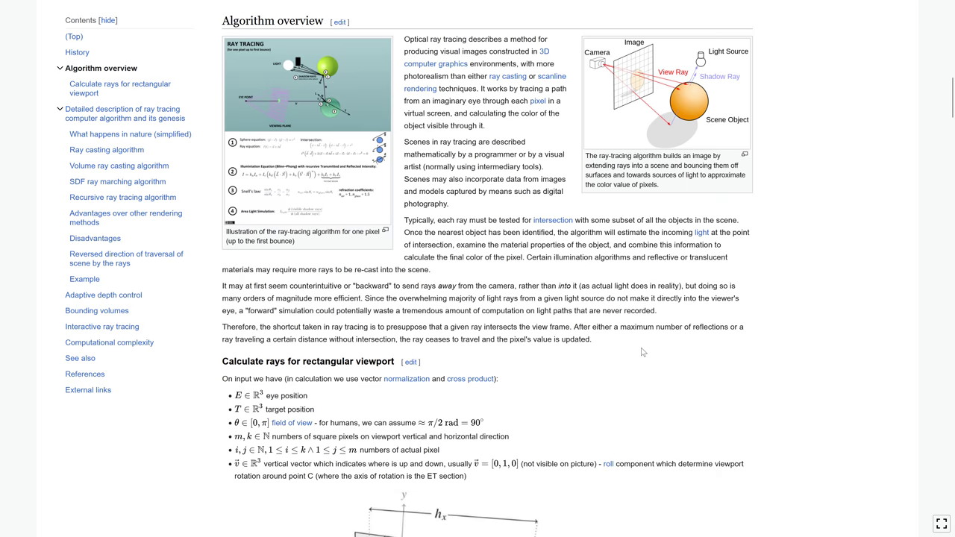
scroll(641, 352, "down", 5)
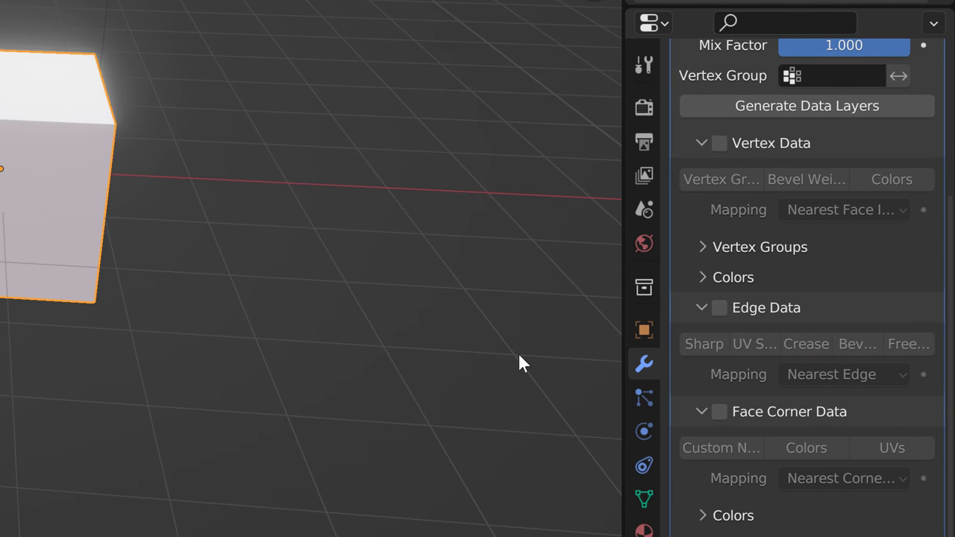
scroll(786, 305, "up", 5)
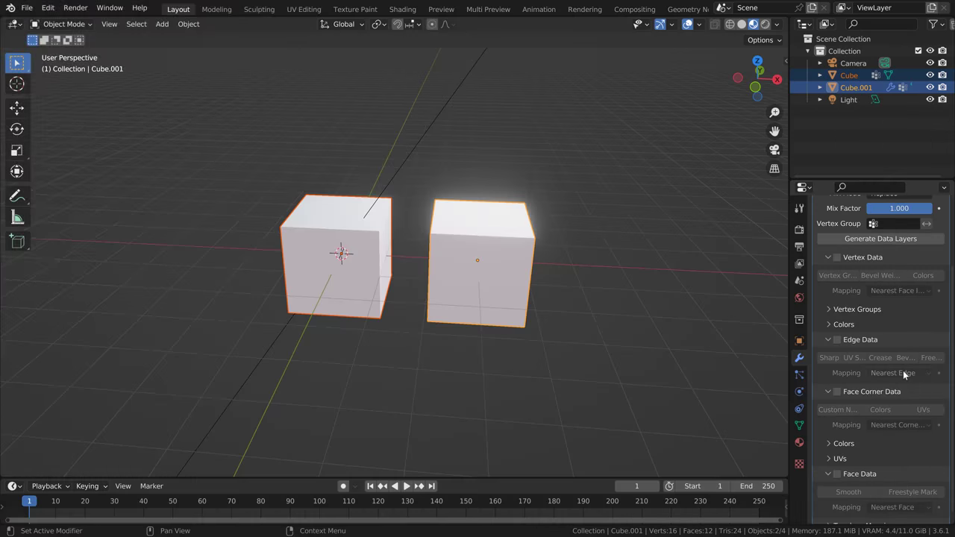
left_click(905, 373)
Step: Check the face corner mapping options, then orbit around both cubes until the camera appears
left_click(900, 425)
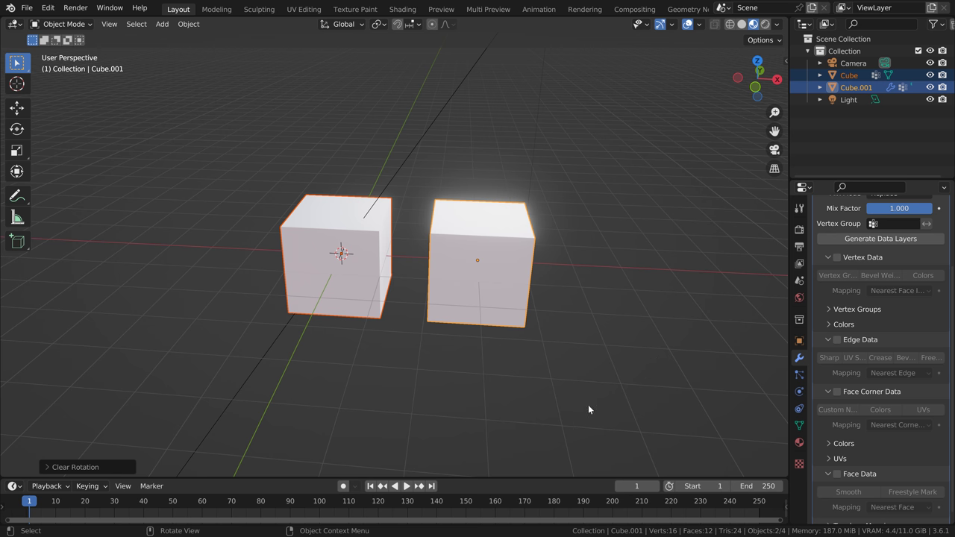
middle_click_drag(588, 404, 547, 408)
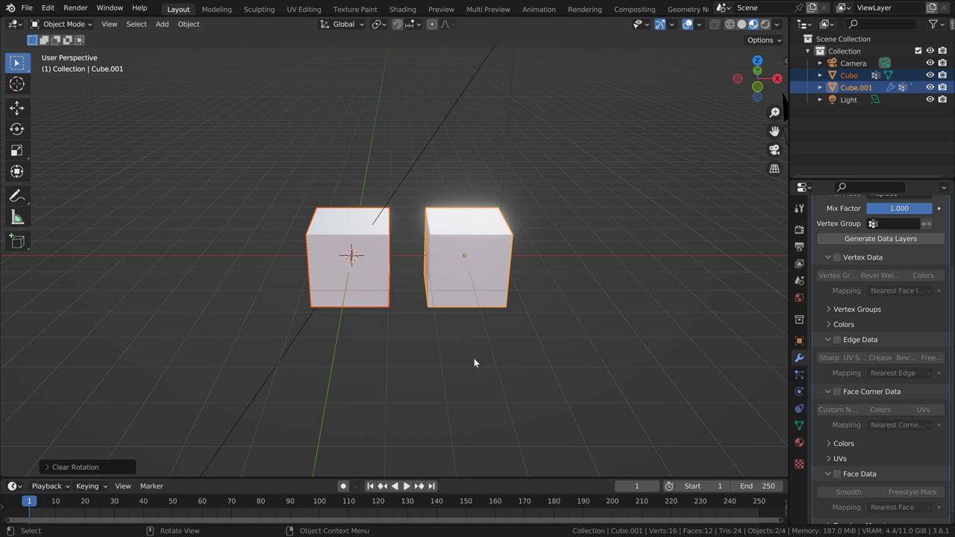
middle_click_drag(473, 359, 426, 358)
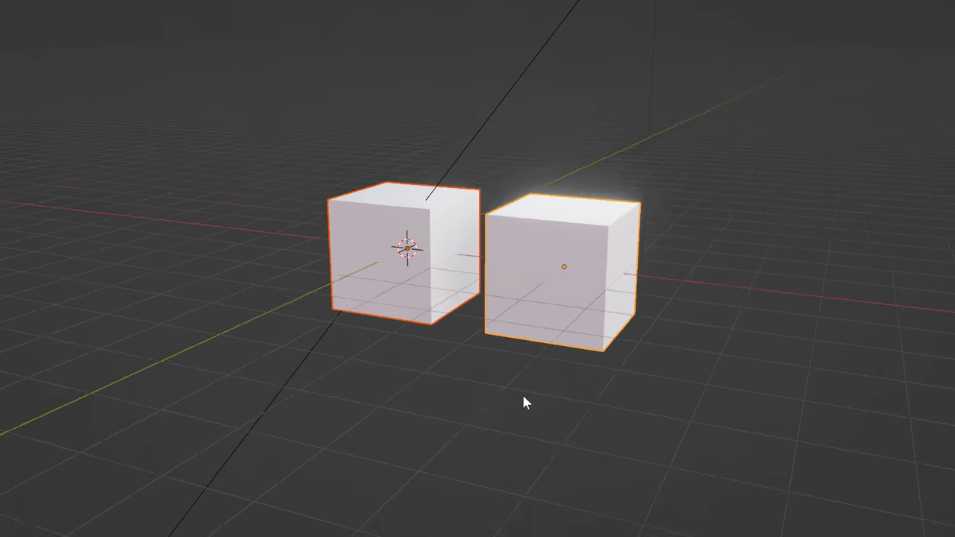
mouse_move(524, 403)
middle_mouse_down()
mouse_move(526, 366)
mouse_move(530, 431)
middle_mouse_up()
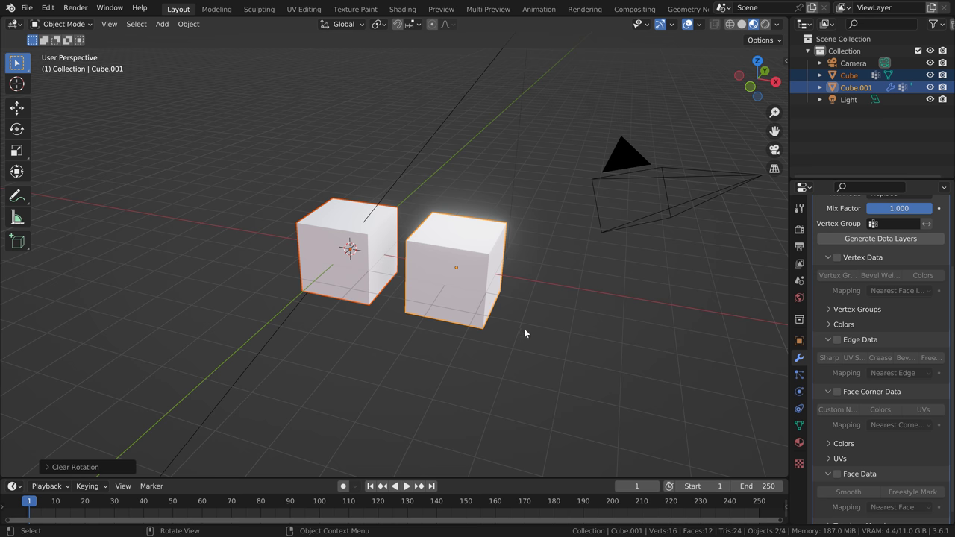
middle_click_drag(528, 344, 559, 343)
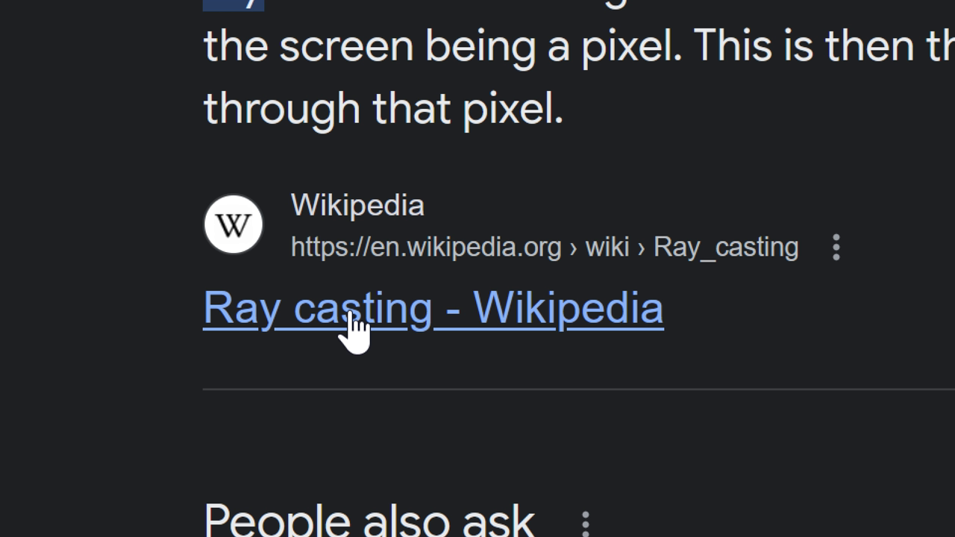
Step: Open the Ray casting Wikipedia article and block its donation banner with uBlock
left_click(351, 319)
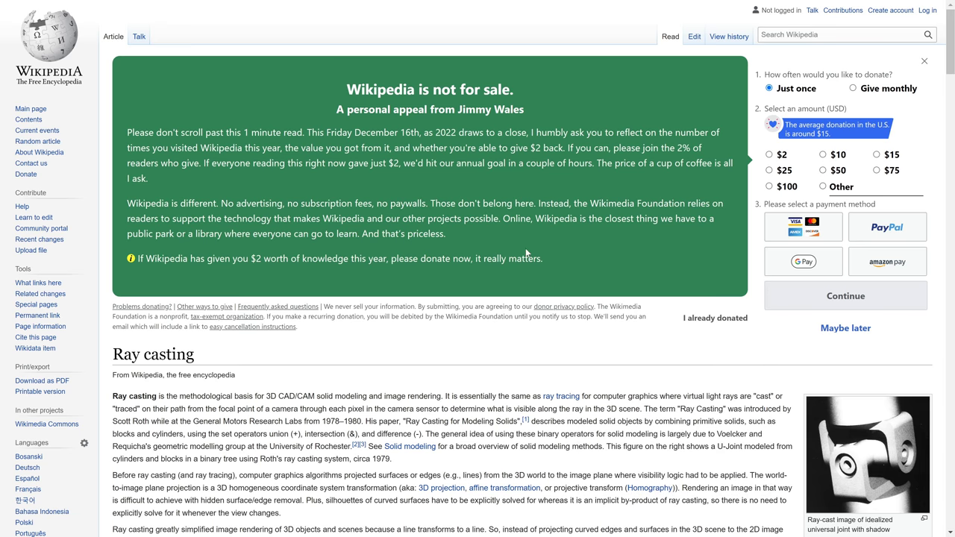
left_click_drag(125, 258, 562, 268)
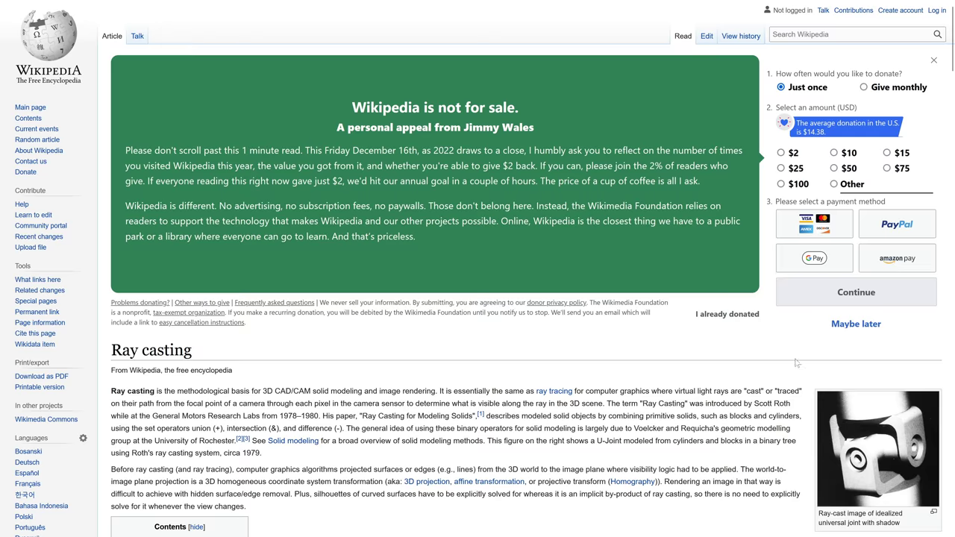
right_click(636, 298)
left_click(674, 484)
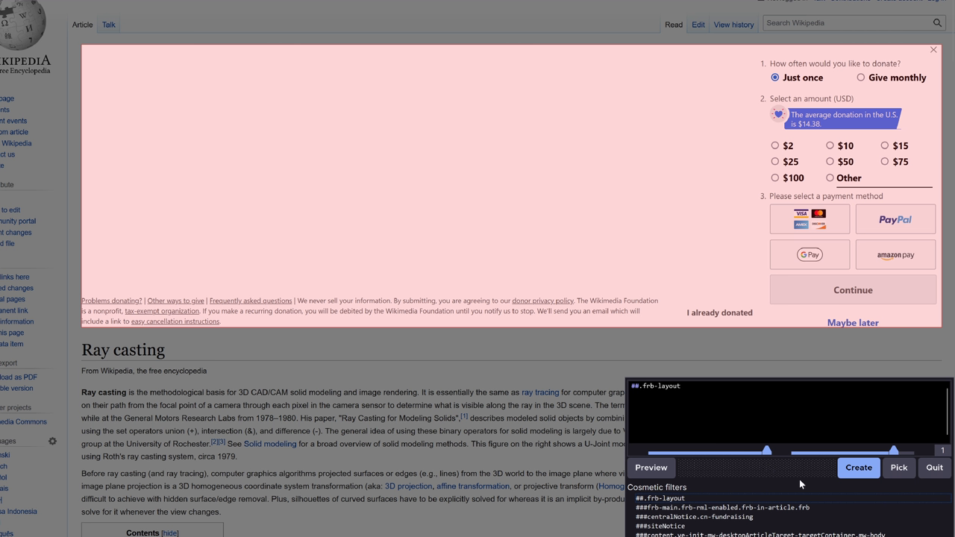
left_click(866, 473)
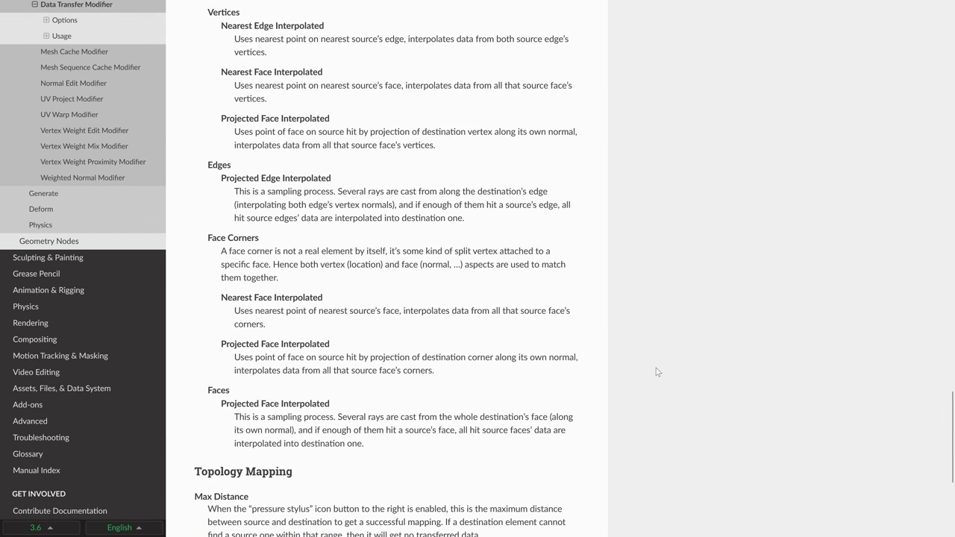
Step: Scroll through the Ray casting article, then orbit around the cubes and camera in Blender
scroll(656, 373, "down", 5)
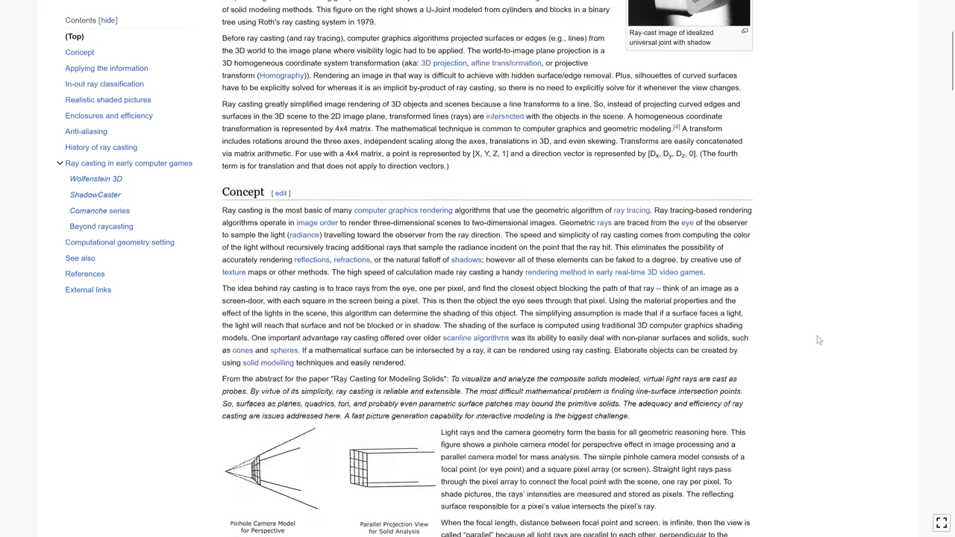
scroll(816, 336, "down", 10)
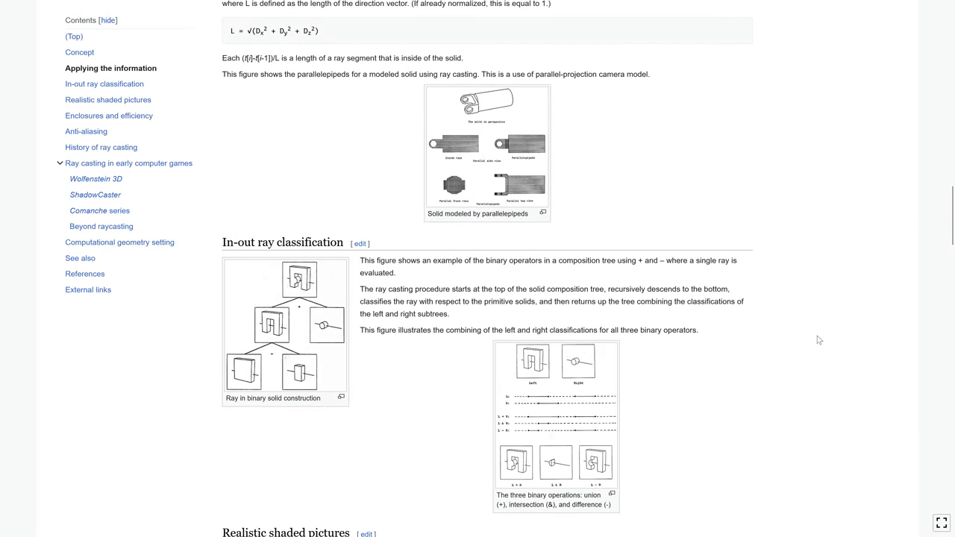
scroll(818, 340, "down", 15)
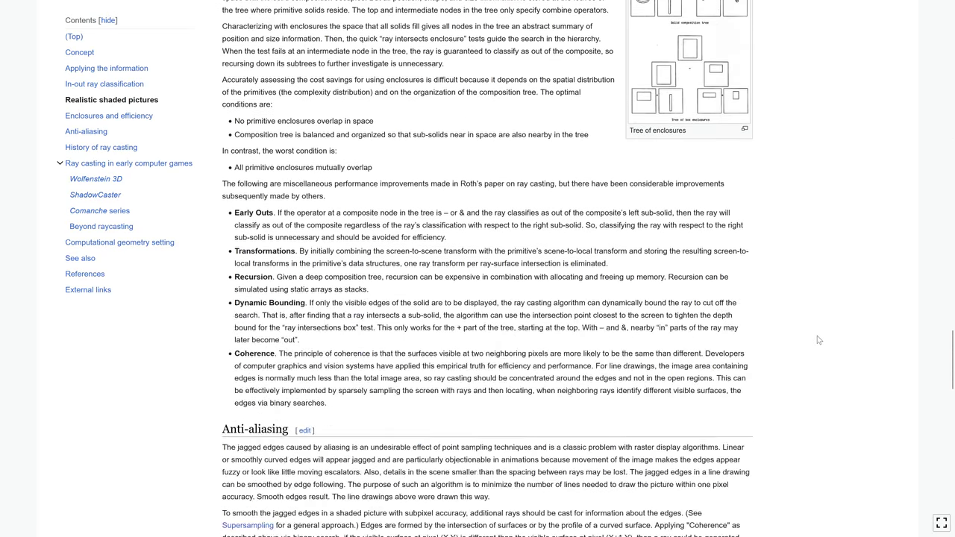
scroll(818, 340, "down", 3)
scroll(817, 338, "up", 15)
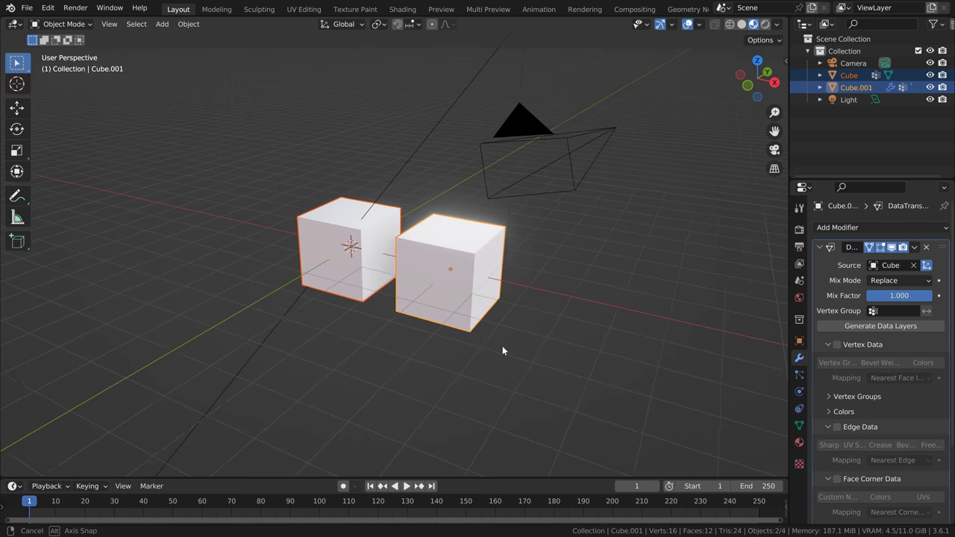
middle_click_drag(502, 345, 473, 347)
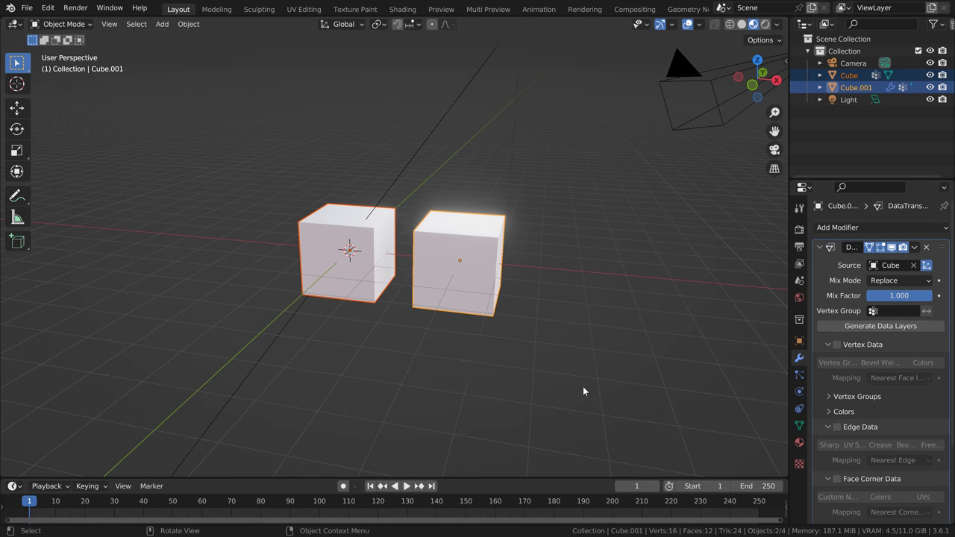
Step: Look through the scene camera and render the frame with F12
scroll(925, 294, "down", 3)
scroll(919, 300, "up", 1)
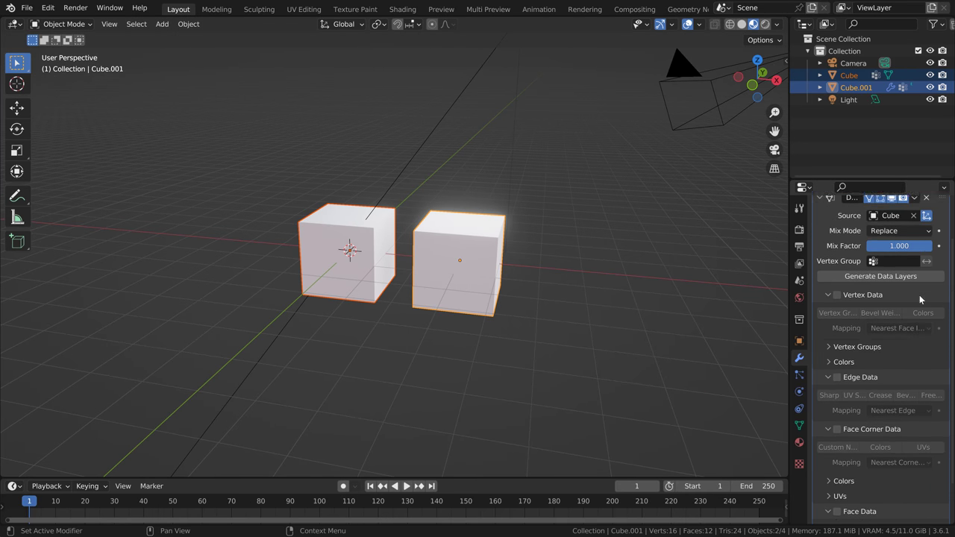
scroll(919, 299, "up", 2)
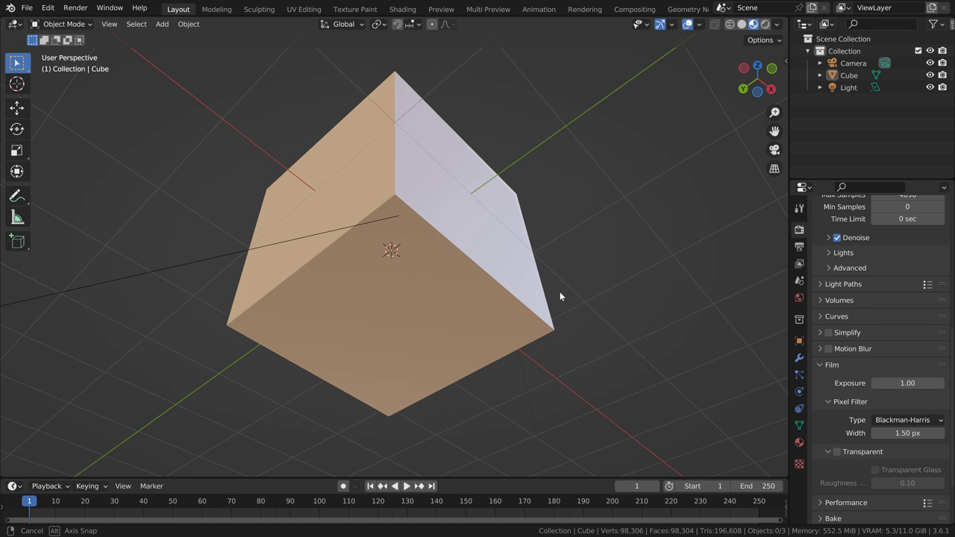
middle_click_drag(559, 291, 556, 324)
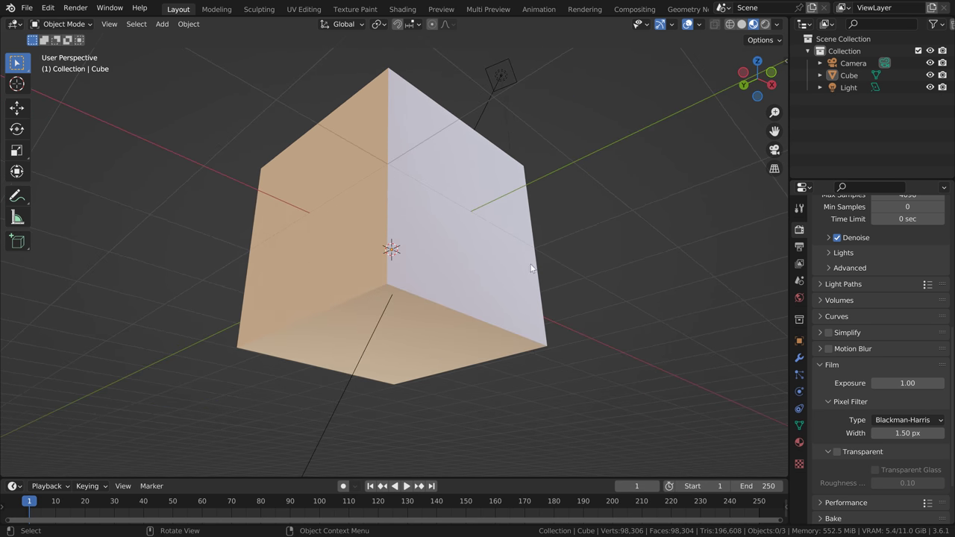
key("KP_0")
key("F12")
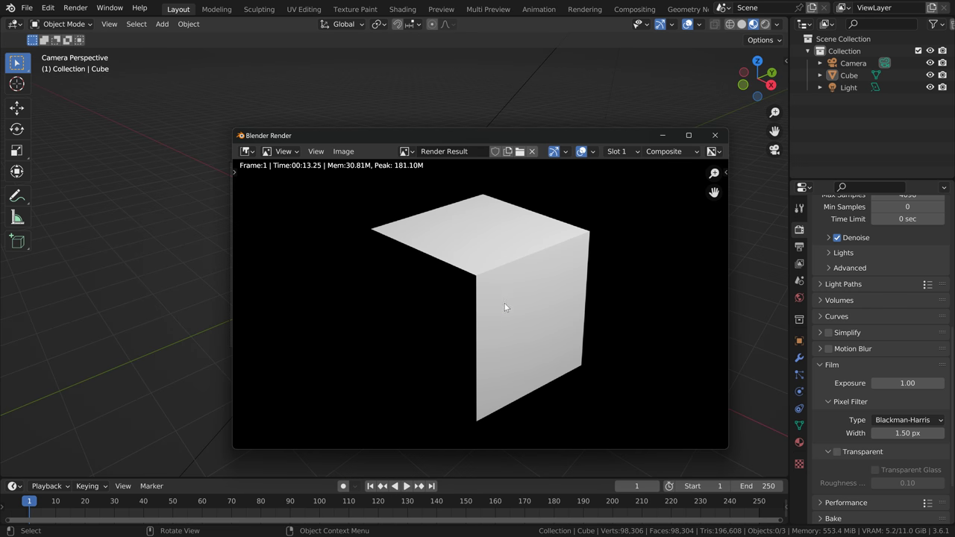
Step: Zoom and pan across the rendered image, then close the render window
scroll(504, 306, "up", 4)
middle_click_drag(540, 292, 497, 287)
scroll(498, 288, "up", 2)
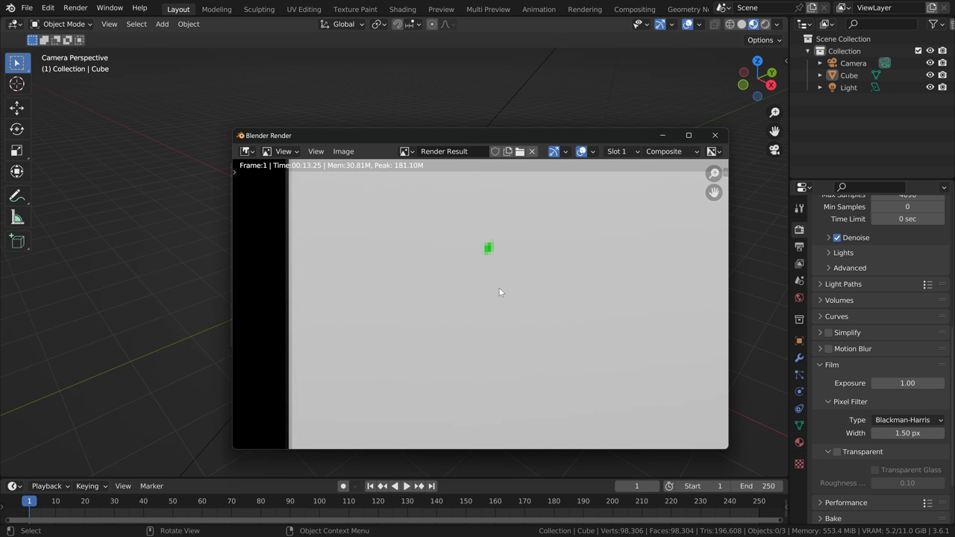
left_click(715, 135)
Step: Fly the camera view closer to the cube, then leave camera view and orbit the scene
scroll(463, 220, "up", 4)
key("shift+grave")
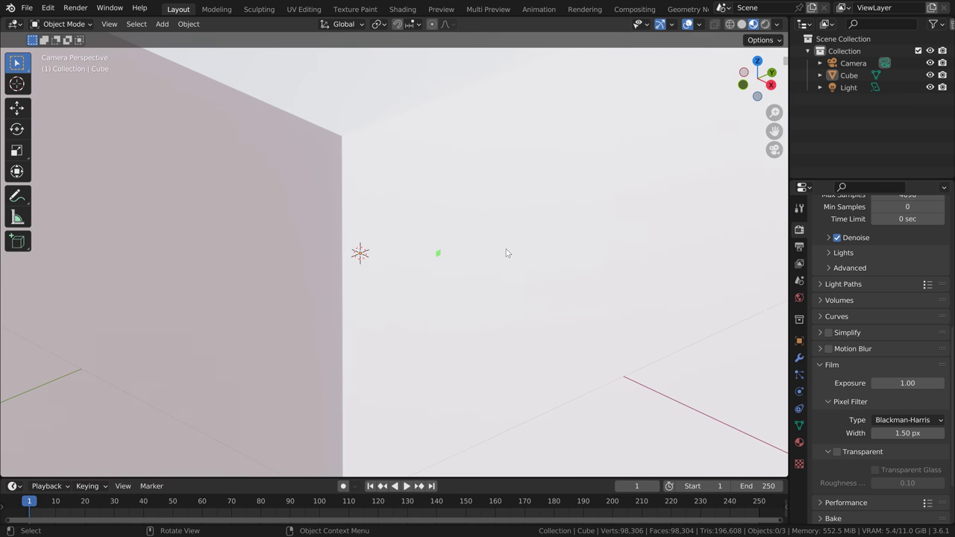
key("KP_0")
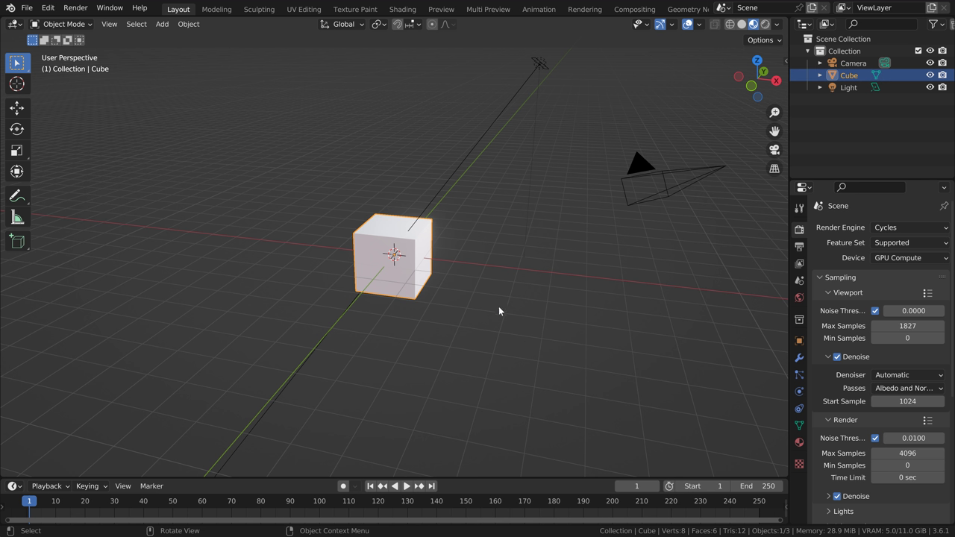
mouse_move(499, 311)
middle_mouse_down()
mouse_move(454, 316)
mouse_move(423, 258)
mouse_move(452, 315)
mouse_move(514, 320)
mouse_move(491, 321)
middle_mouse_up()
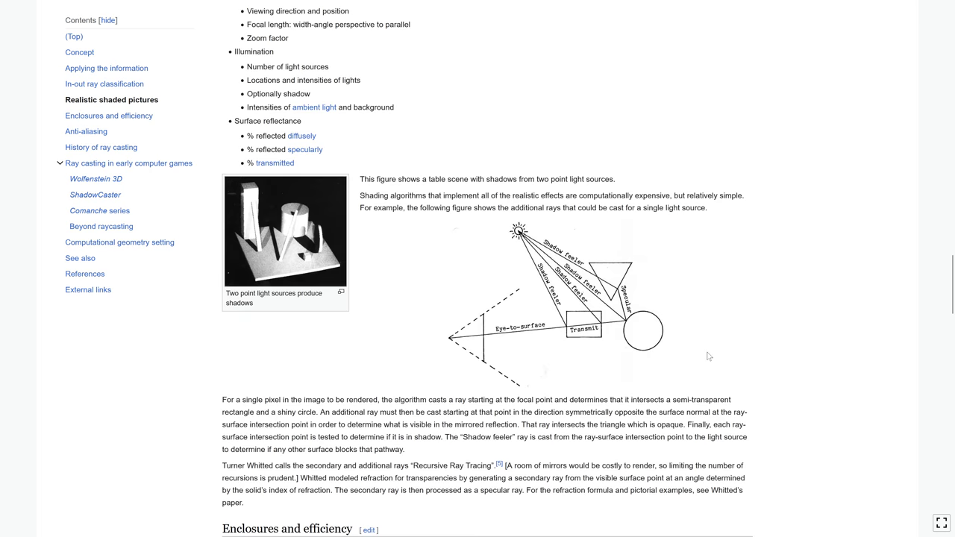
scroll(709, 358, "down", 2)
scroll(710, 358, "up", 2)
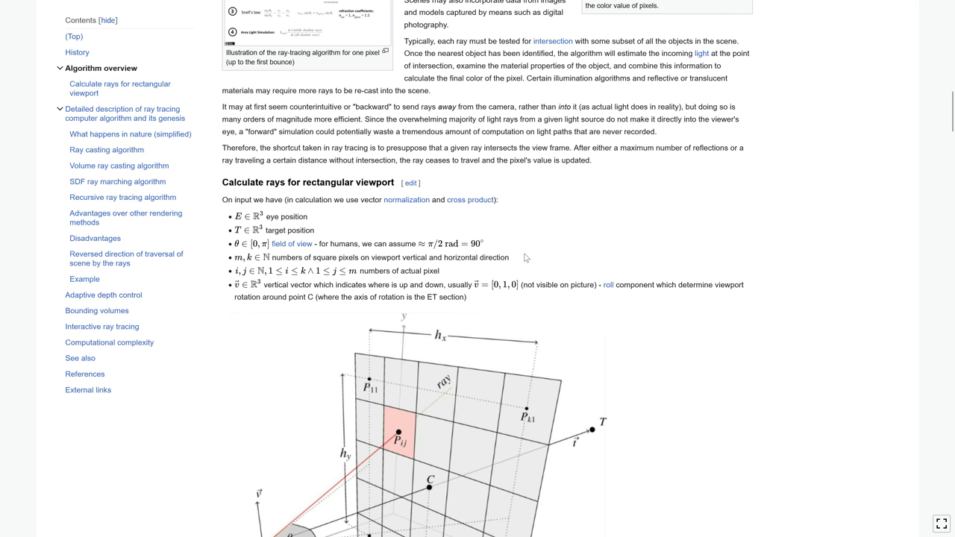
Step: Scroll down the Ray tracing article, previewing the ray tracing link, to Algorithm overview
scroll(524, 257, "down", 3)
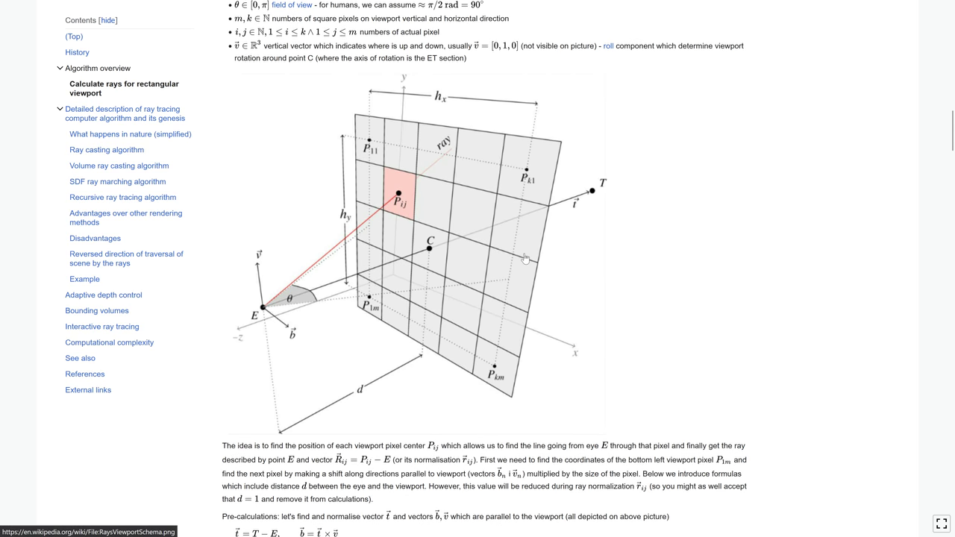
scroll(524, 257, "down", 5)
scroll(525, 258, "down", 10)
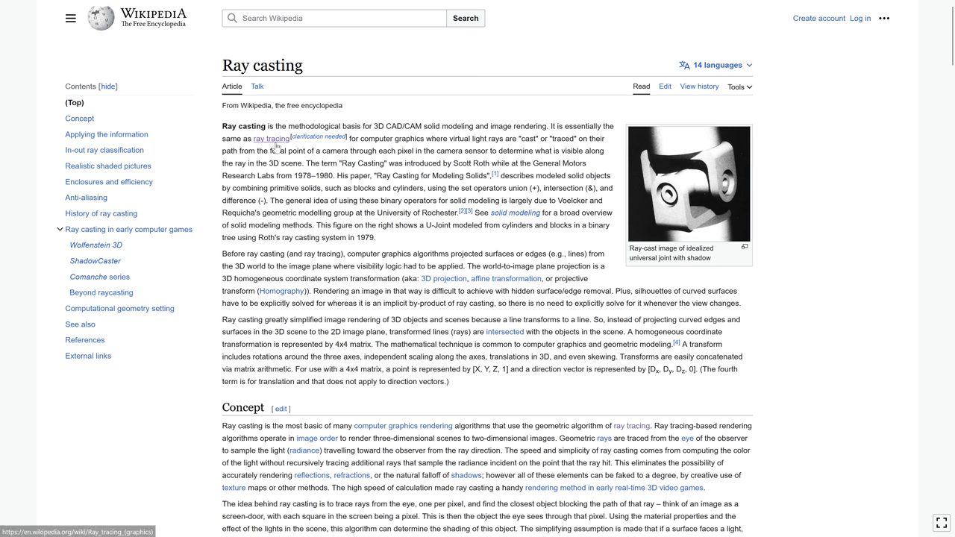
mouse_move(271, 143)
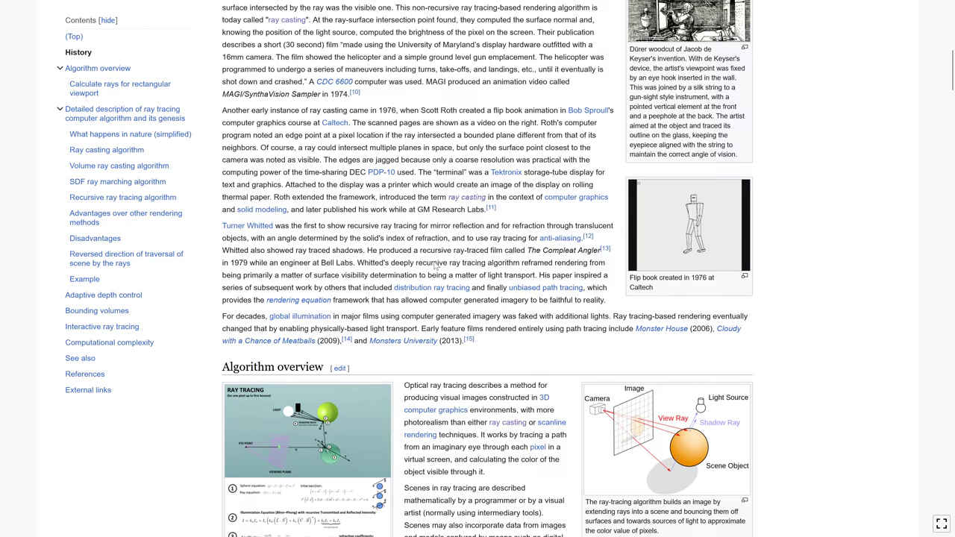
scroll(433, 261, "down", 3)
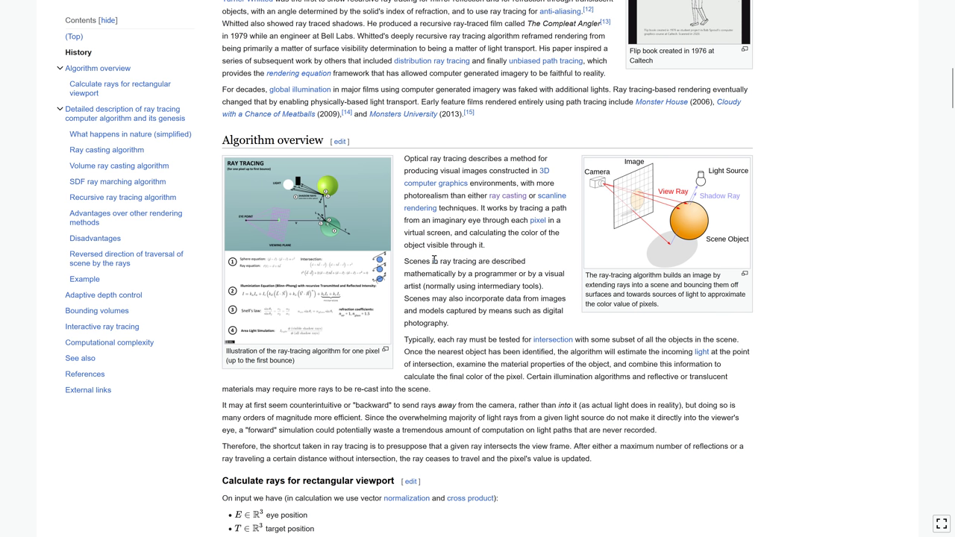
scroll(433, 260, "down", 3)
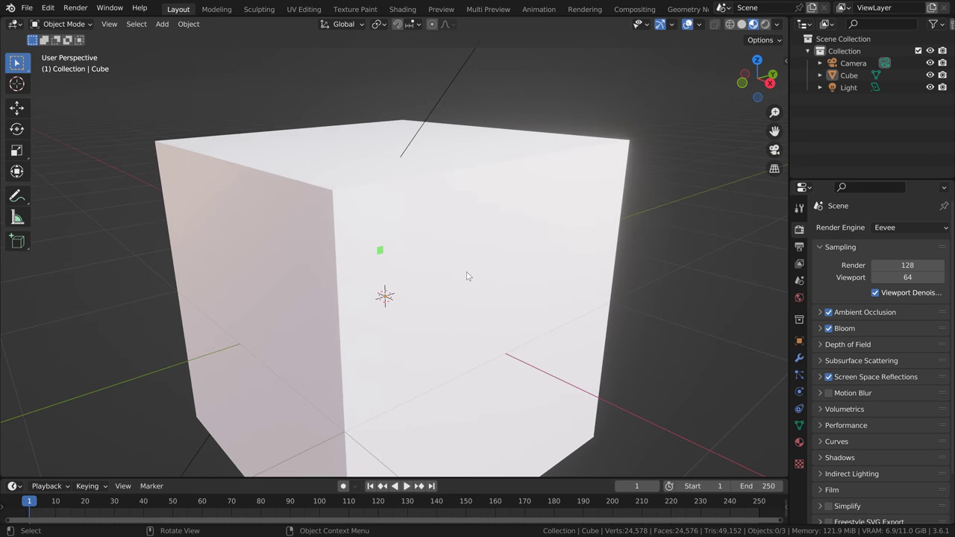
Step: Add a Data Transfer modifier to the plane from the Modifier properties' Add Modifier list
scroll(466, 272, "up", 5)
middle_click_drag(477, 301, 422, 304)
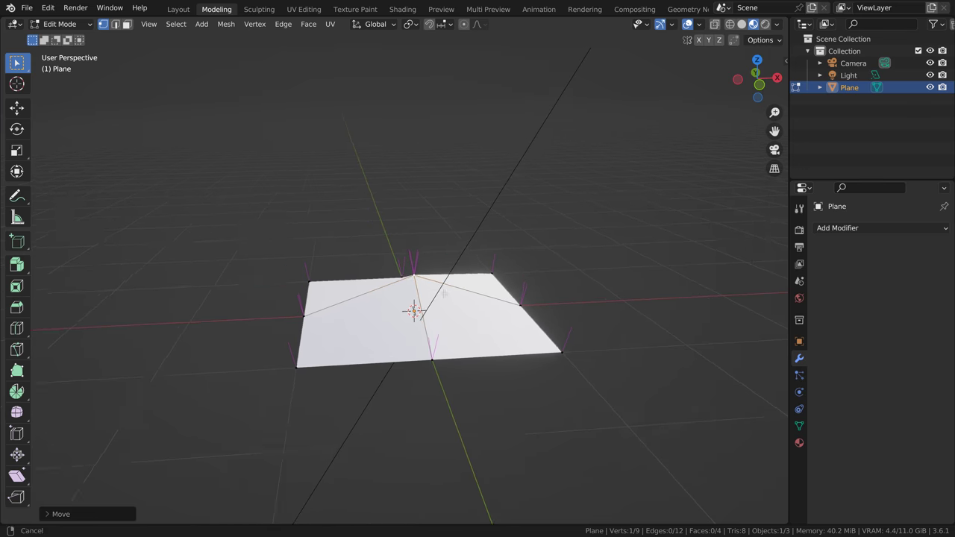
scroll(448, 321, "up", 5)
scroll(444, 304, "up", 3)
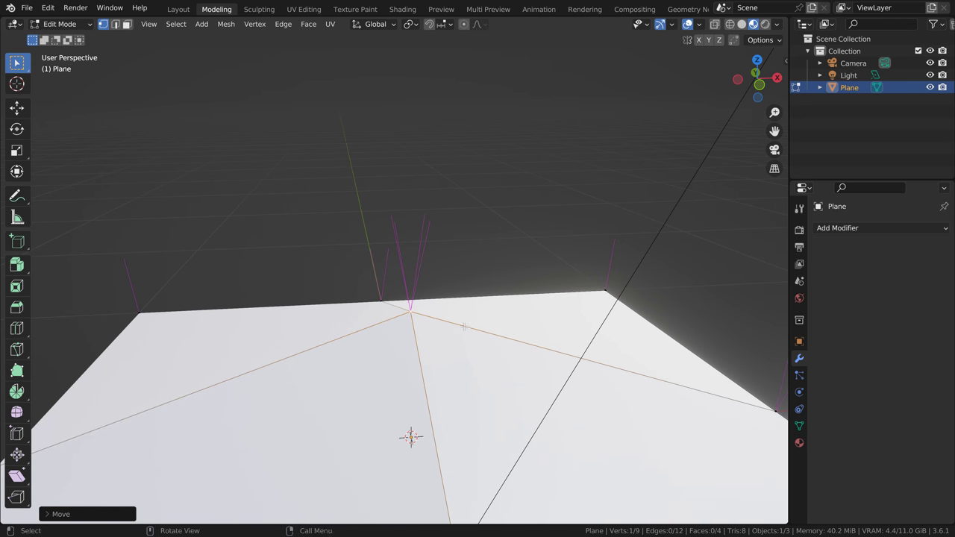
left_click(905, 229)
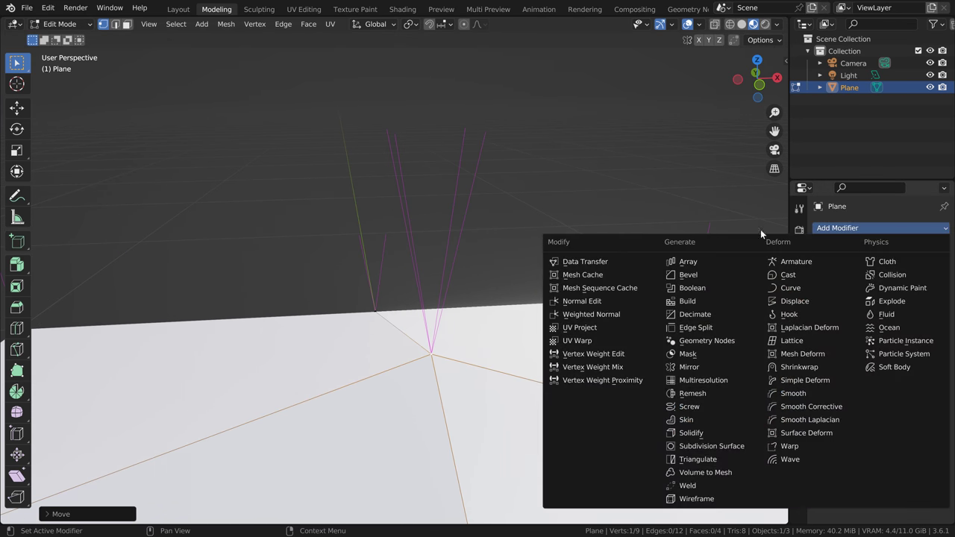
left_click(555, 262)
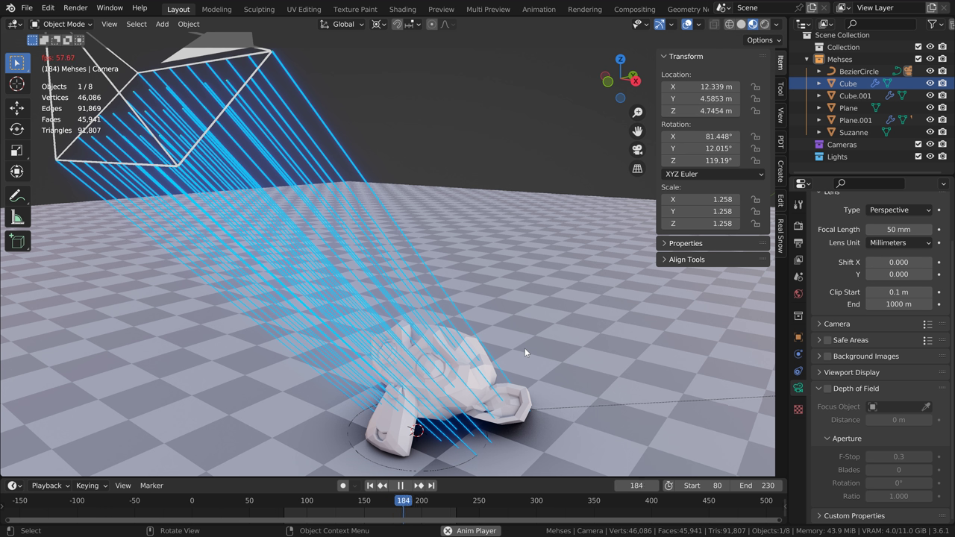
Step: Pause the ray-casting animation with Space and orbit the view slightly
key("space")
middle_click_drag(527, 452, 490, 351)
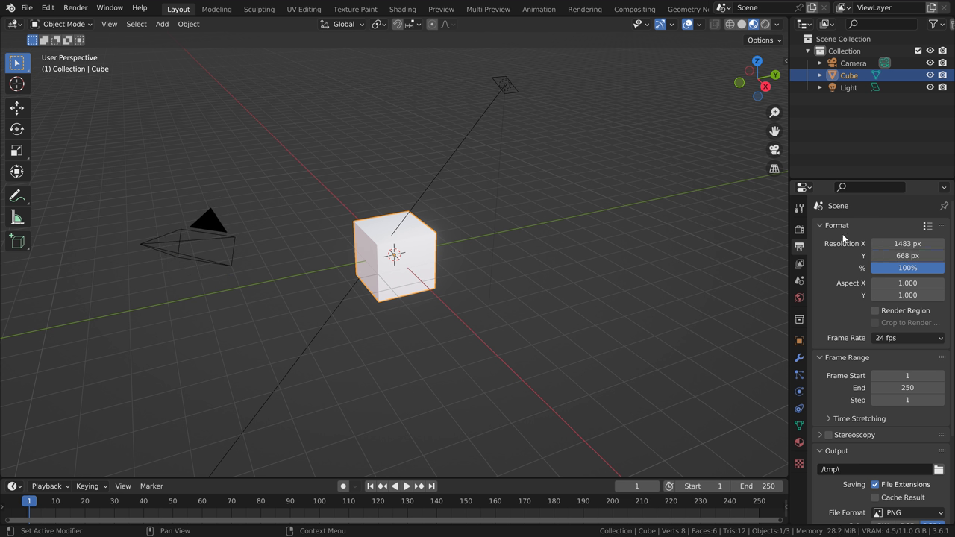
Step: Set the face corner mapping to Projected Face Interpolated and orbit around the two cubes
left_click(799, 230)
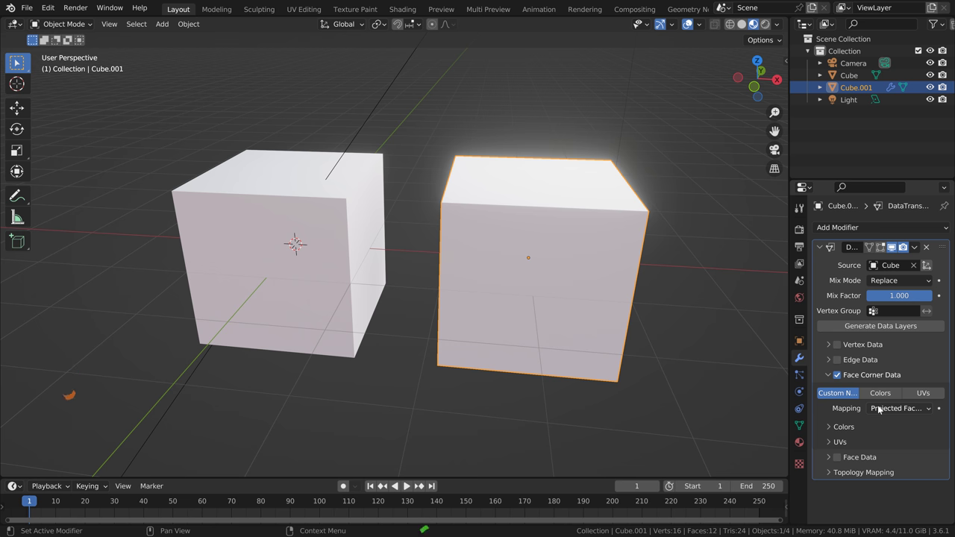
left_click(879, 410)
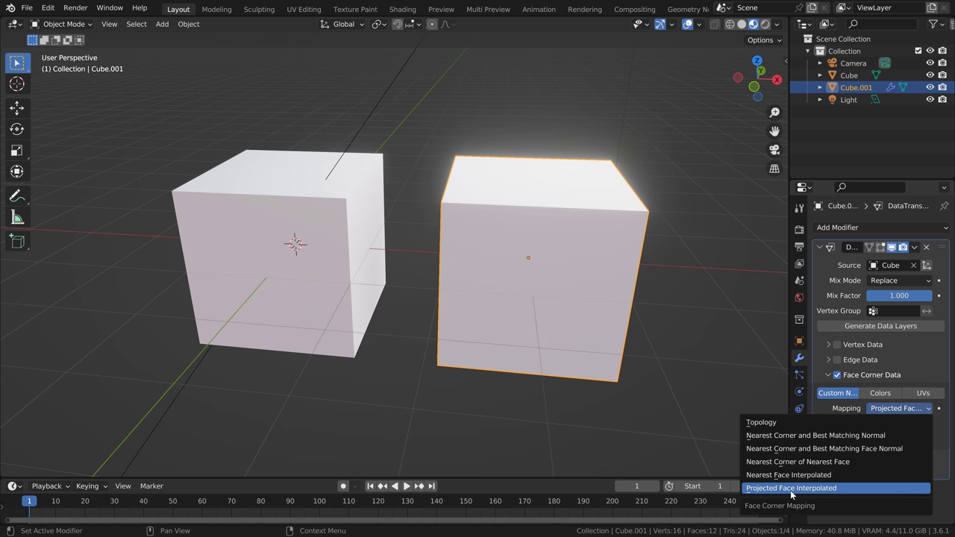
left_click(754, 415)
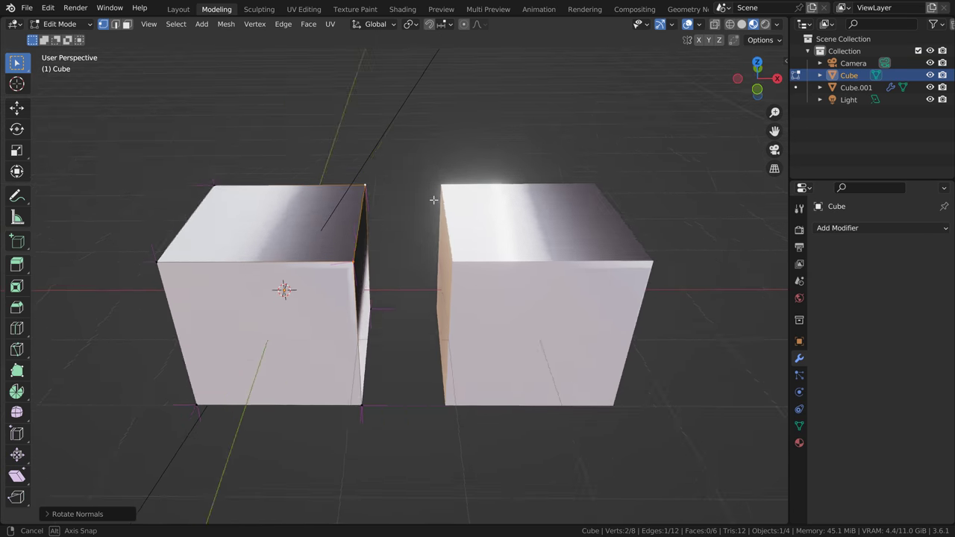
middle_click_drag(432, 198, 435, 273)
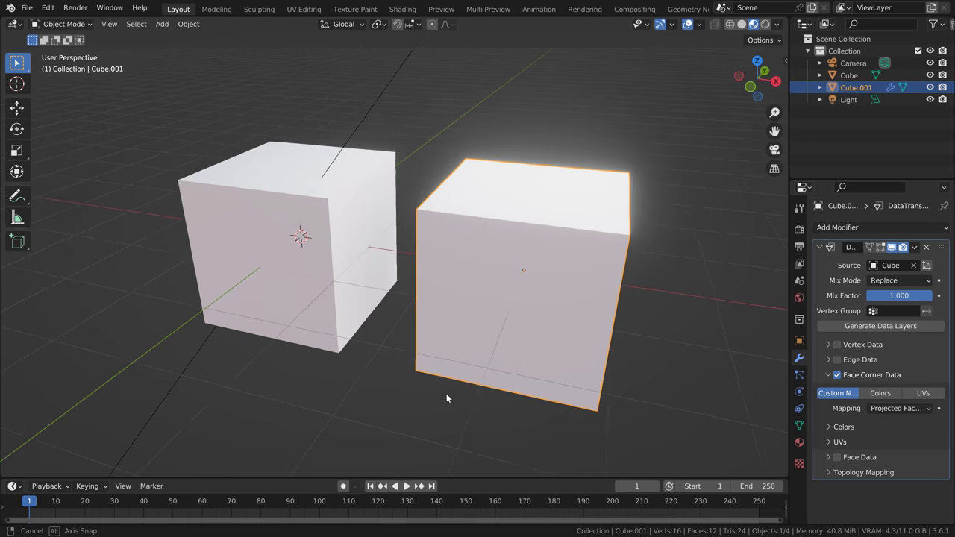
middle_click_drag(446, 393, 475, 387)
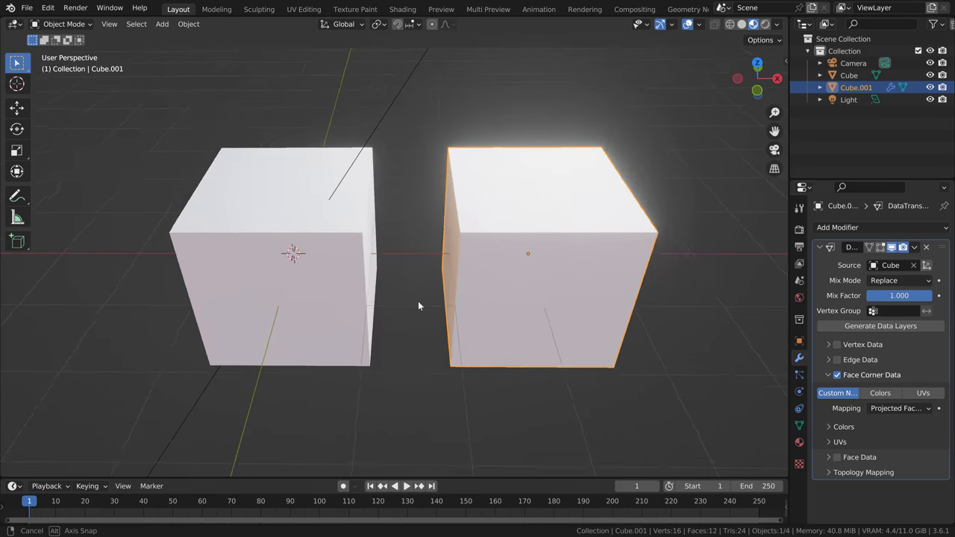
mouse_move(417, 300)
middle_mouse_down()
mouse_move(418, 332)
mouse_move(416, 255)
mouse_move(419, 316)
middle_mouse_up()
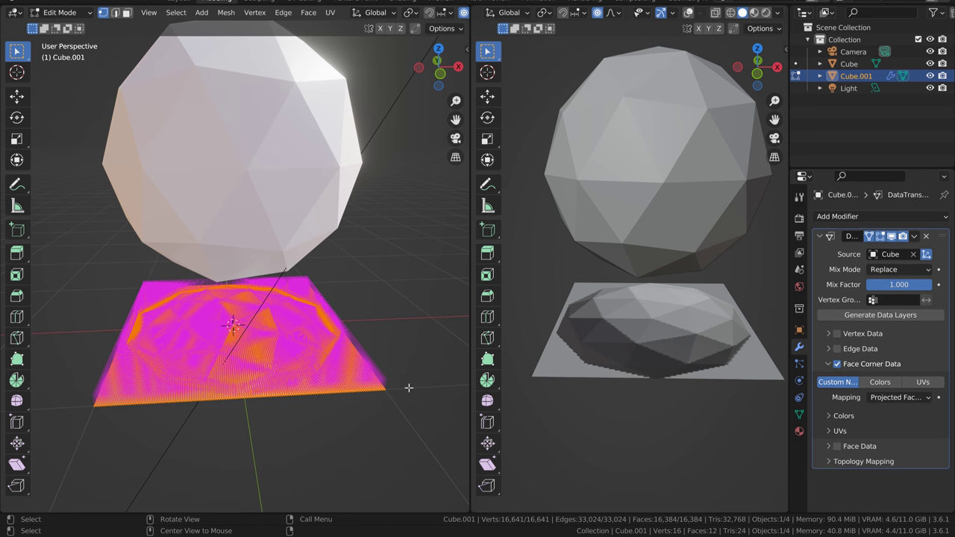
Step: Move the vertices along Z, lower the material roughness to 0.327, and add bevel segments
key("g")
key("z")
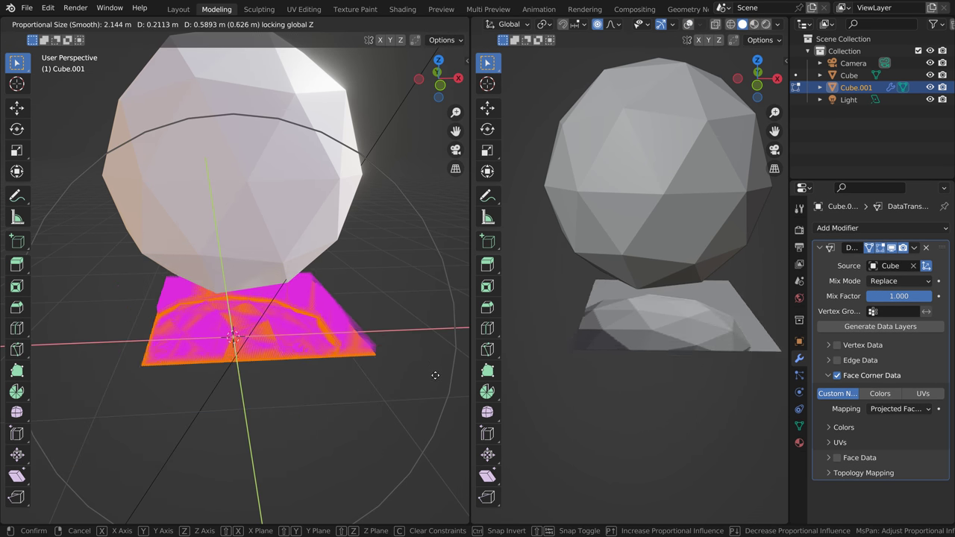
mouse_move(464, 425)
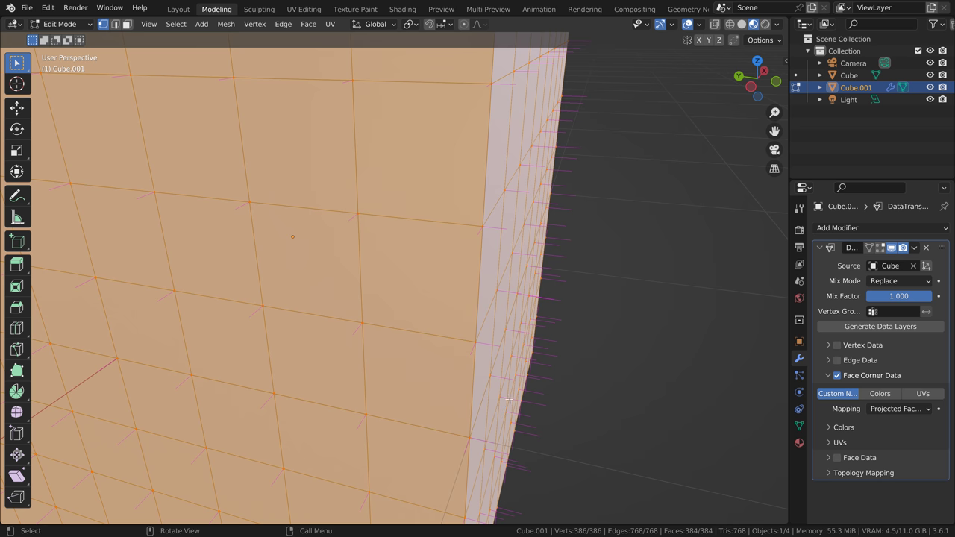
scroll(547, 400, "down", 5)
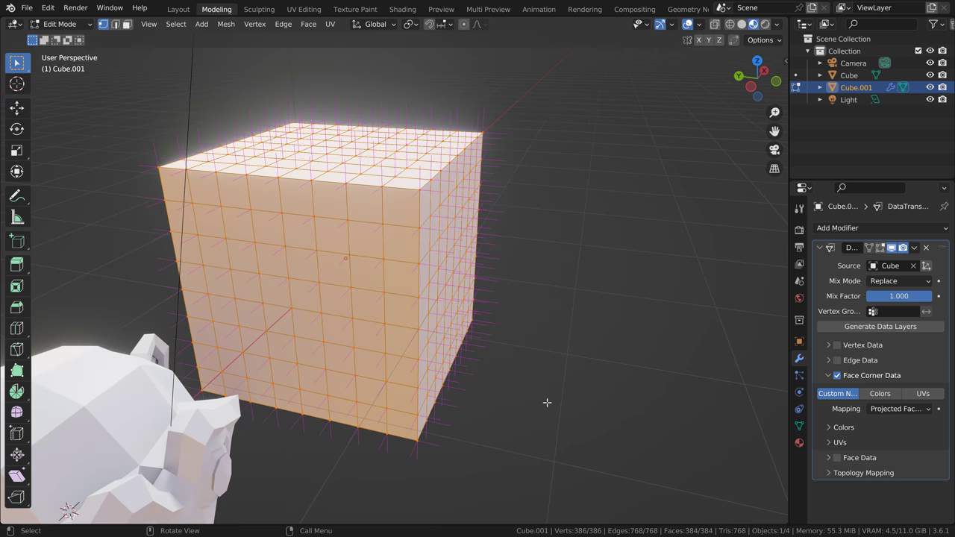
middle_click_drag(547, 401, 409, 415)
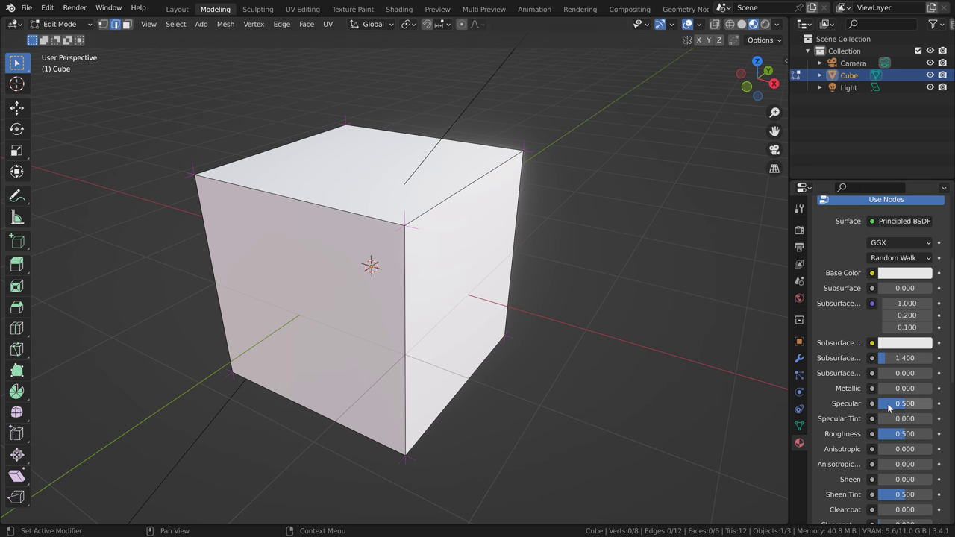
left_click_drag(908, 438, 899, 437)
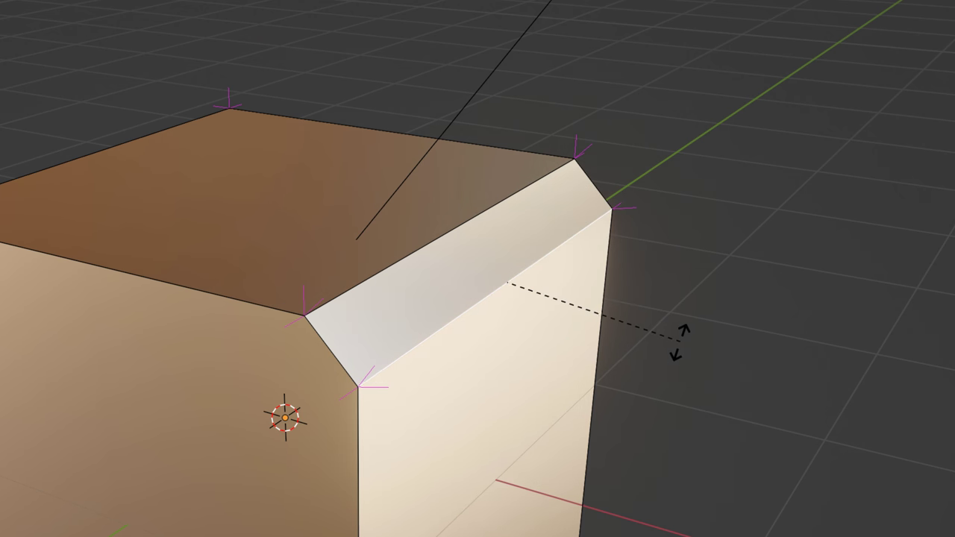
key("s")
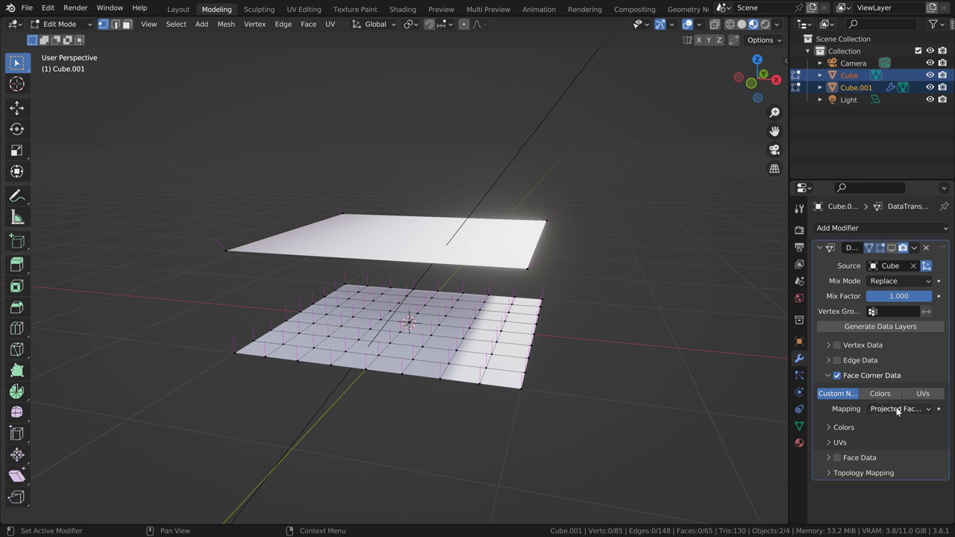
Step: Set face corner mapping to Projected Face Interpolated and show the modifier result in Edit Mode
left_click(898, 408)
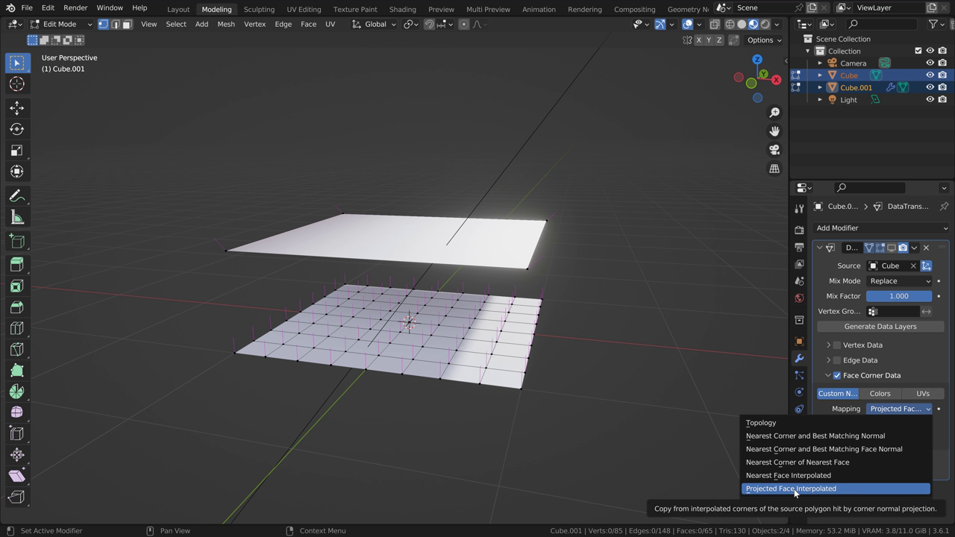
left_click(795, 489)
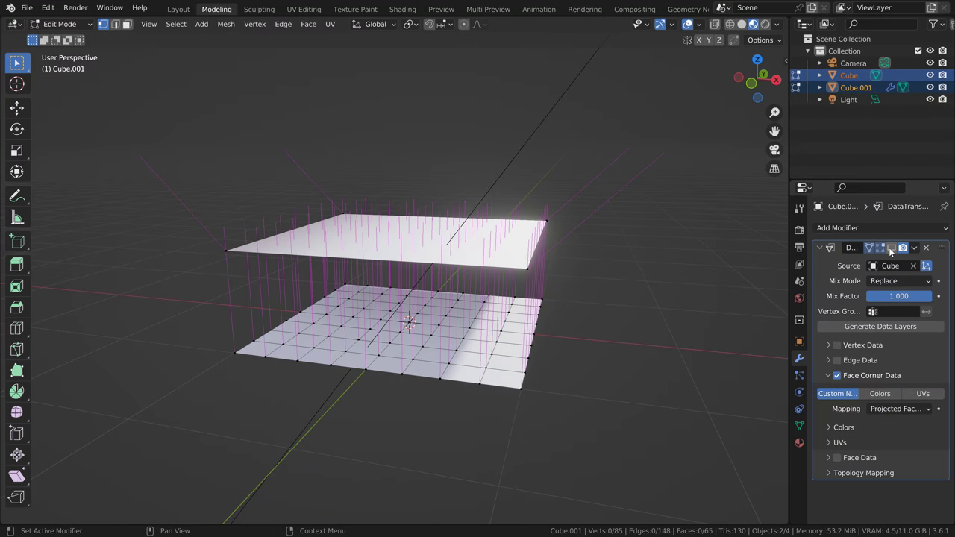
left_click(890, 252)
middle_click_drag(442, 374, 447, 379)
Step: Resize the overlay normals to 0.83 and inspect the transferred normals edge-on
left_click(698, 24)
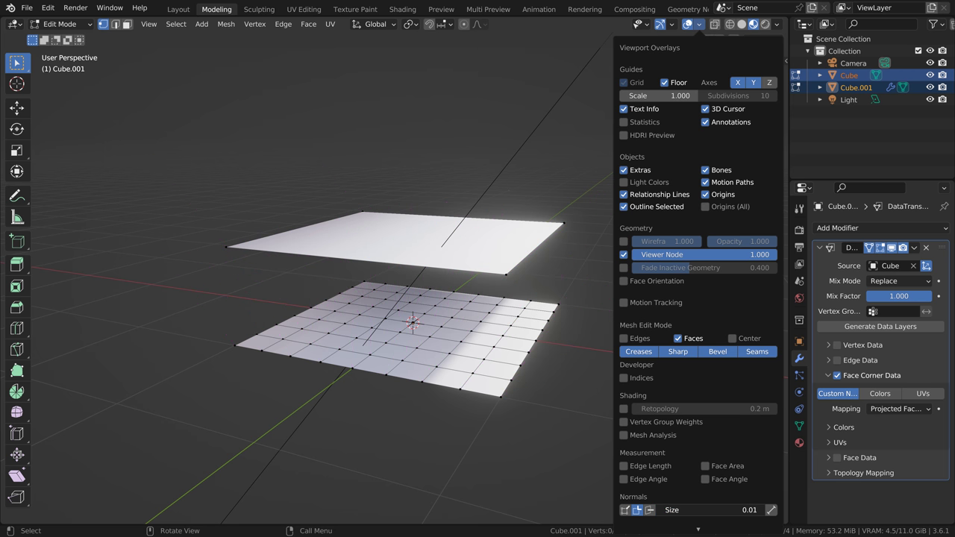
left_click_drag(710, 510, 656, 511)
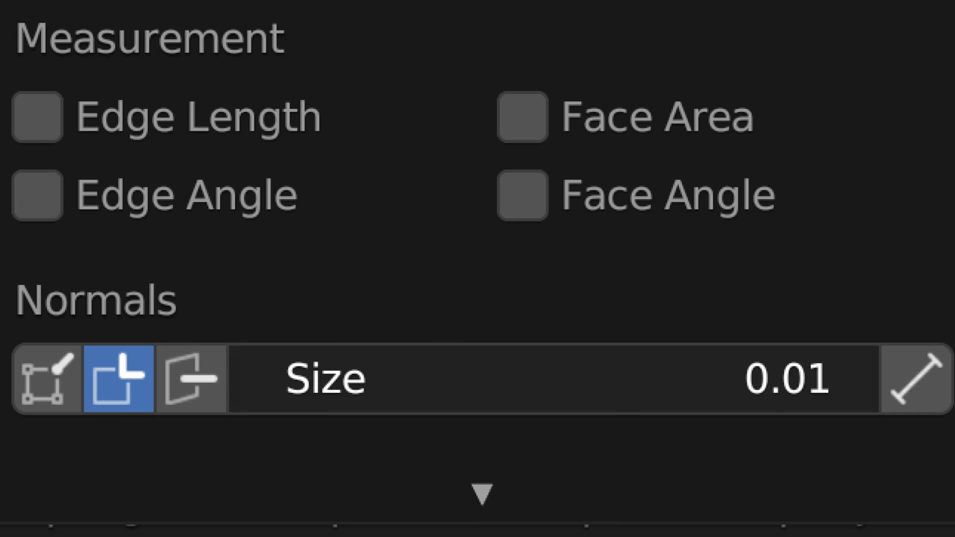
left_click_drag(285, 379, 485, 379)
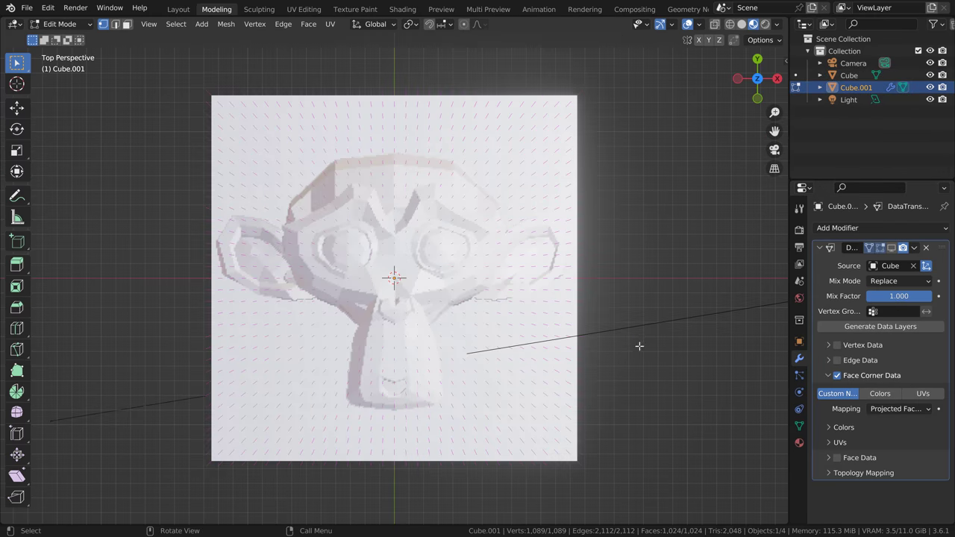
middle_click_drag(639, 345, 734, 217)
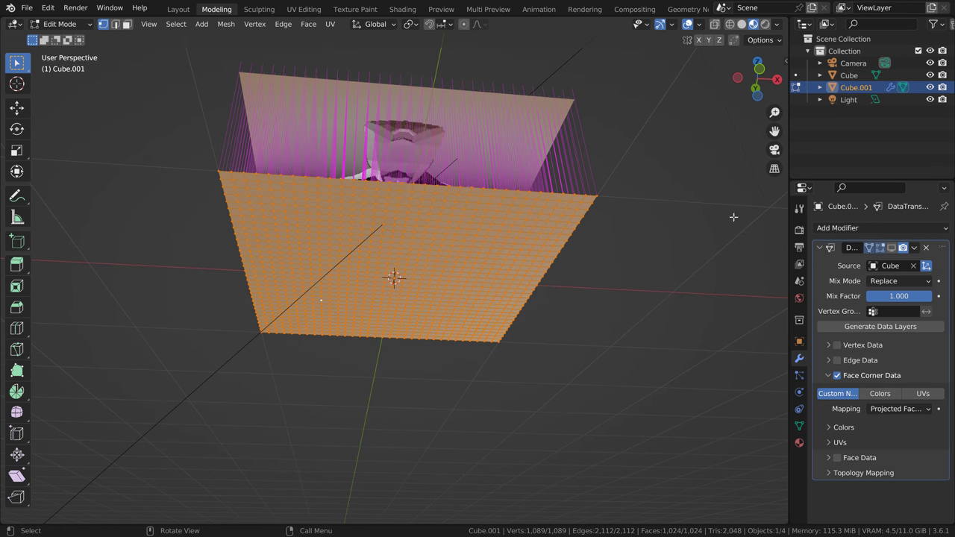
left_click(891, 248)
middle_click_drag(517, 278, 577, 310)
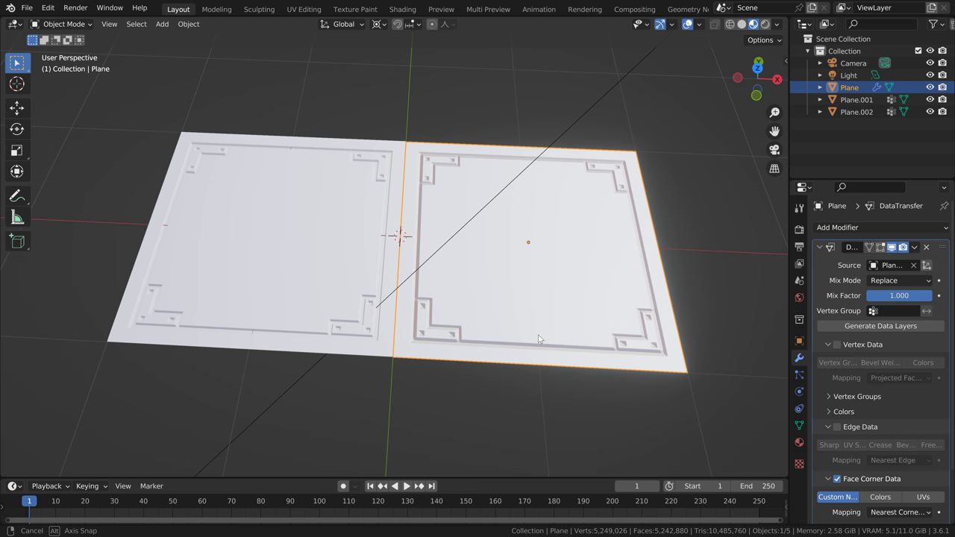
Step: Browse the face corner mapping methods while viewing the dense plane
middle_click_drag(483, 289, 486, 316)
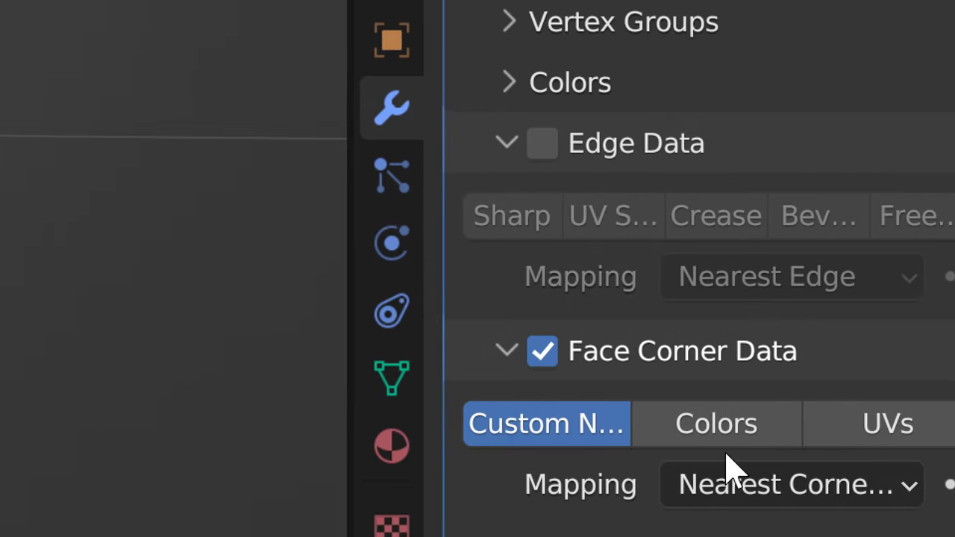
left_click(869, 514)
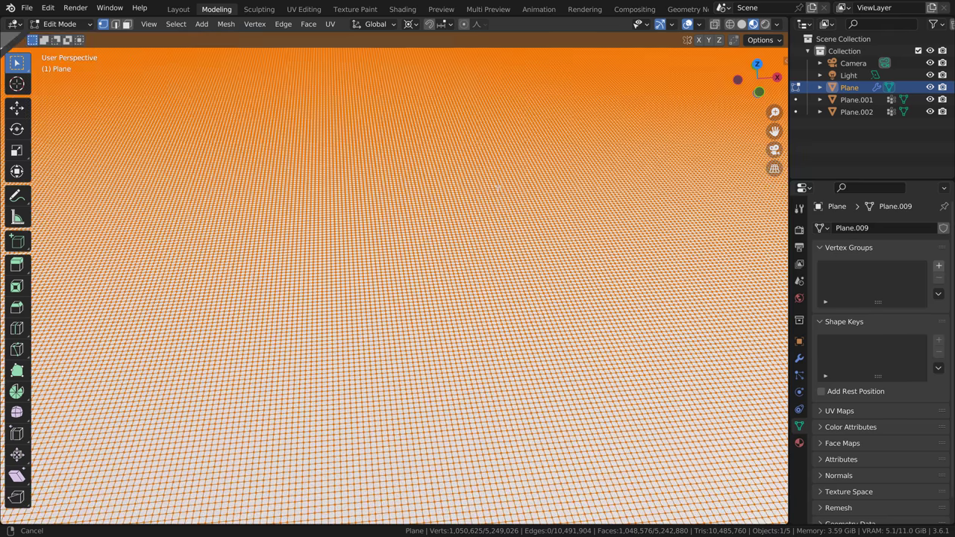
scroll(505, 238, "up", 8)
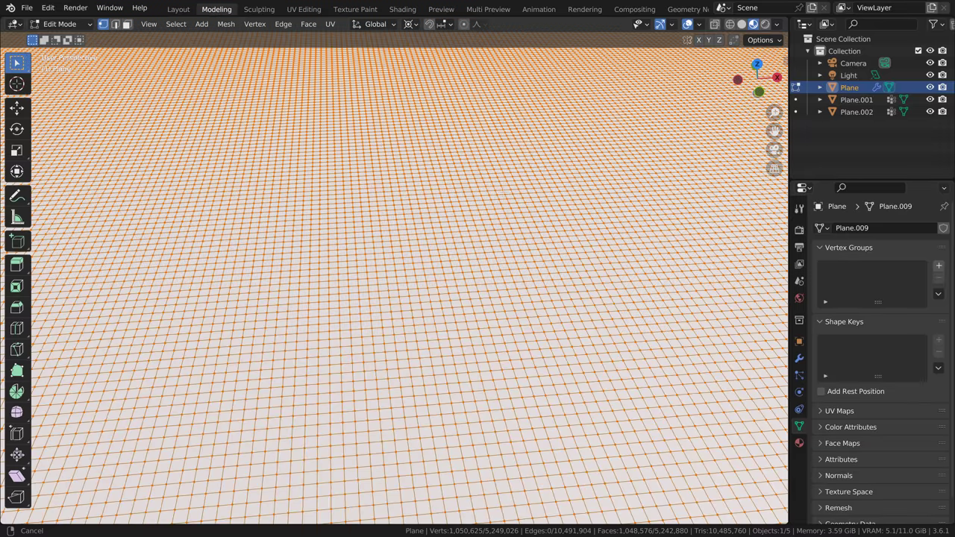
scroll(508, 275, "down", 2)
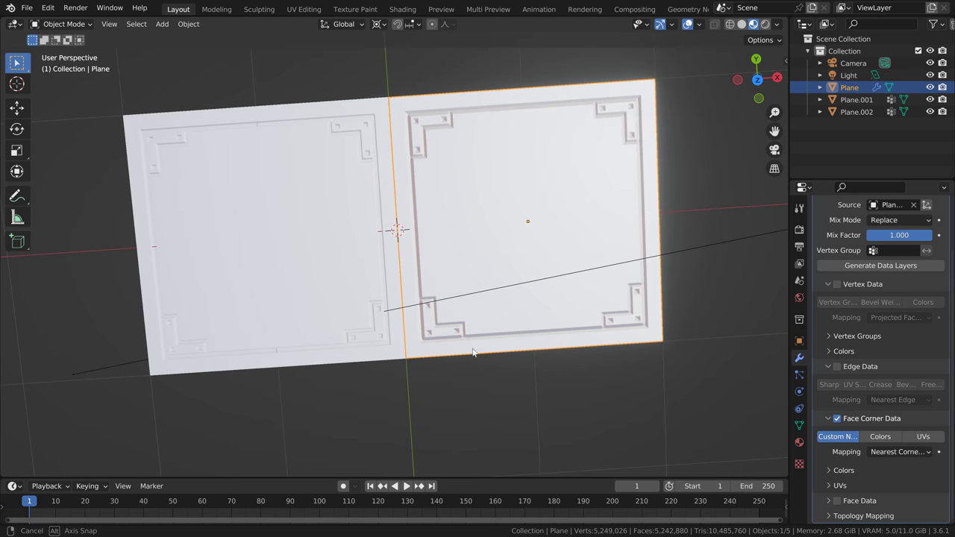
scroll(461, 241, "down", 3)
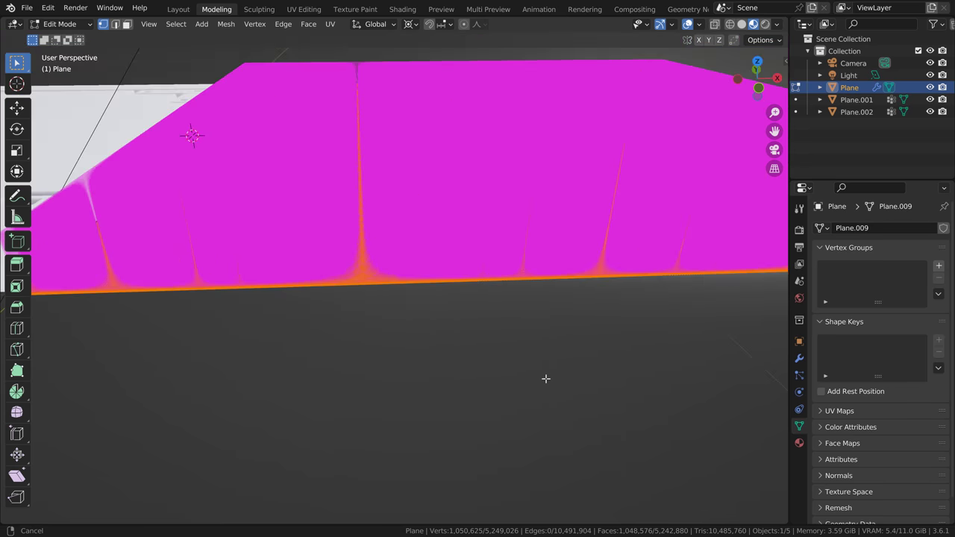
scroll(545, 379, "down", 2)
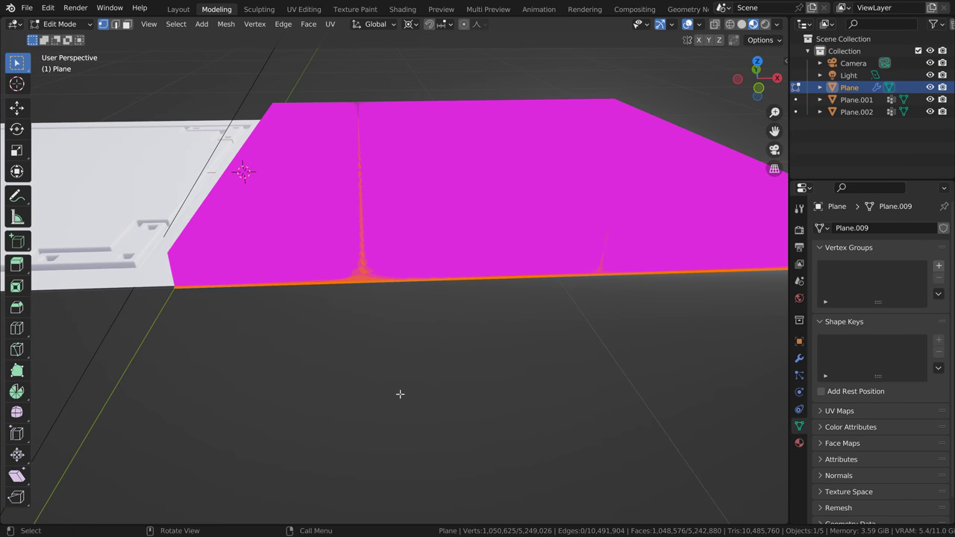
middle_click_drag(400, 394, 419, 394)
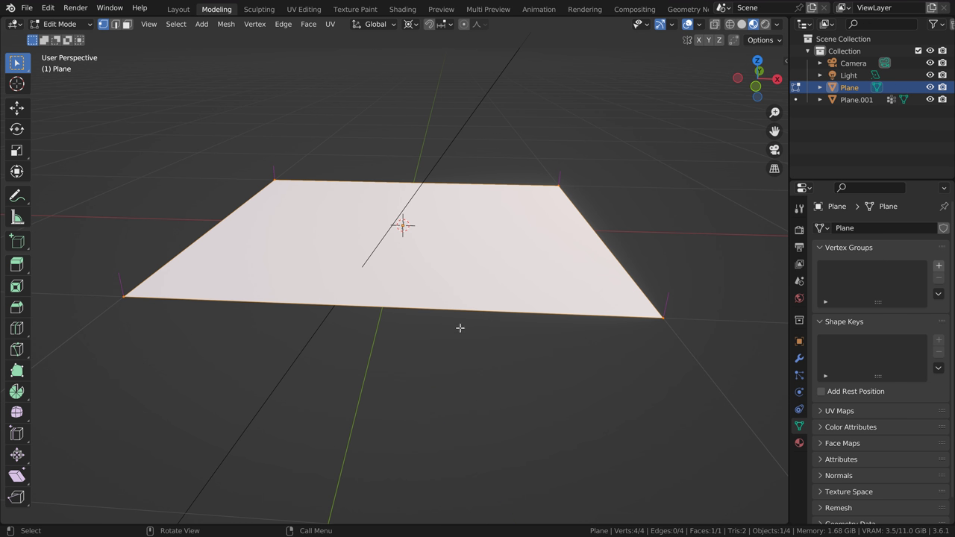
scroll(456, 324, "up", 2)
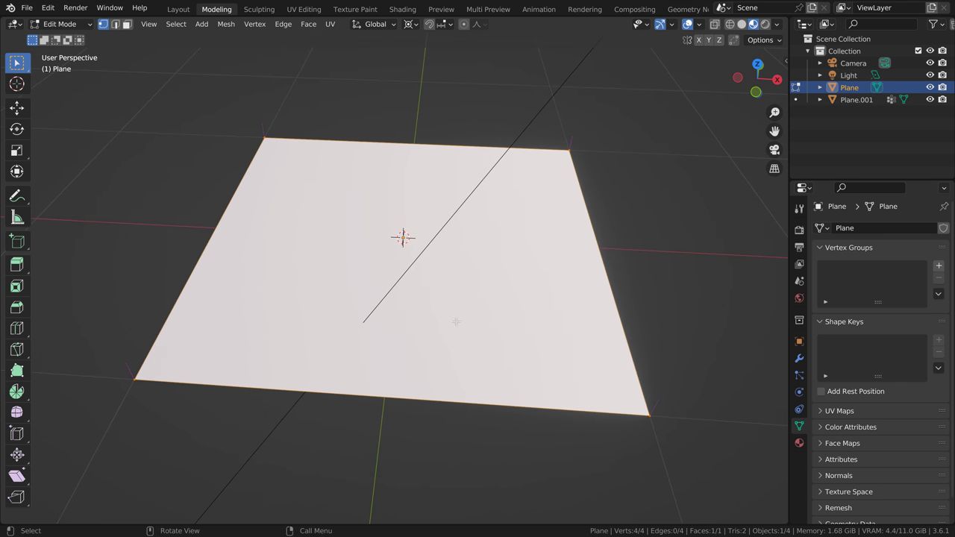
Step: Subdivide the plane twice, then repeat the subdivision with Shift+R until it is very dense
right_click(440, 282)
left_click(440, 267)
right_click(444, 304)
left_click(427, 272)
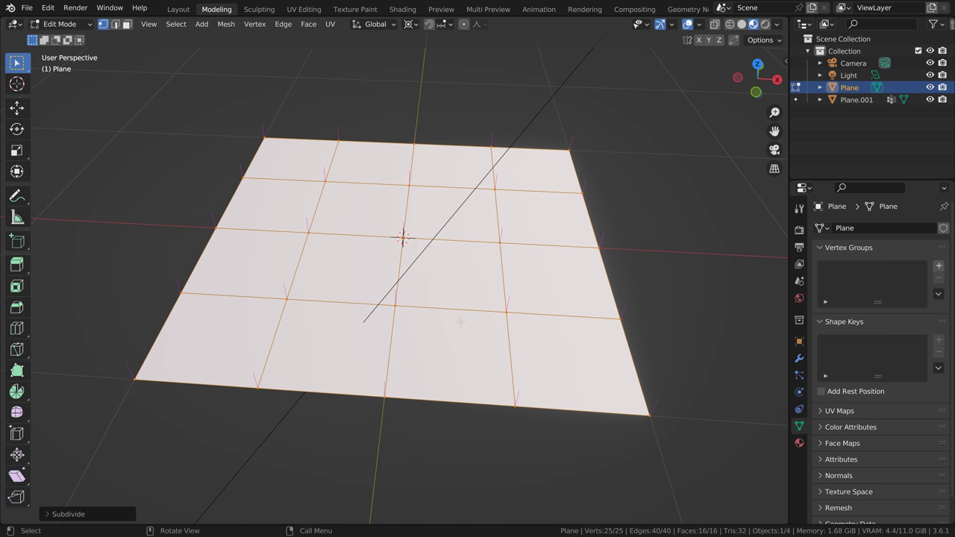
key("shift+r")
key("shift+r")
key("shift+r")
key("shift+r")
key("shift+r")
key("shift+r")
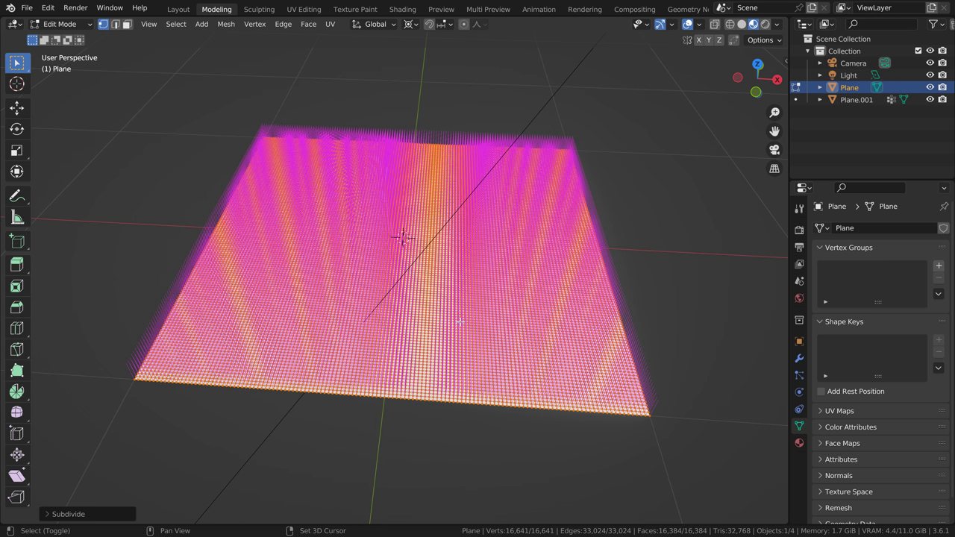
middle_click_drag(460, 413, 467, 373)
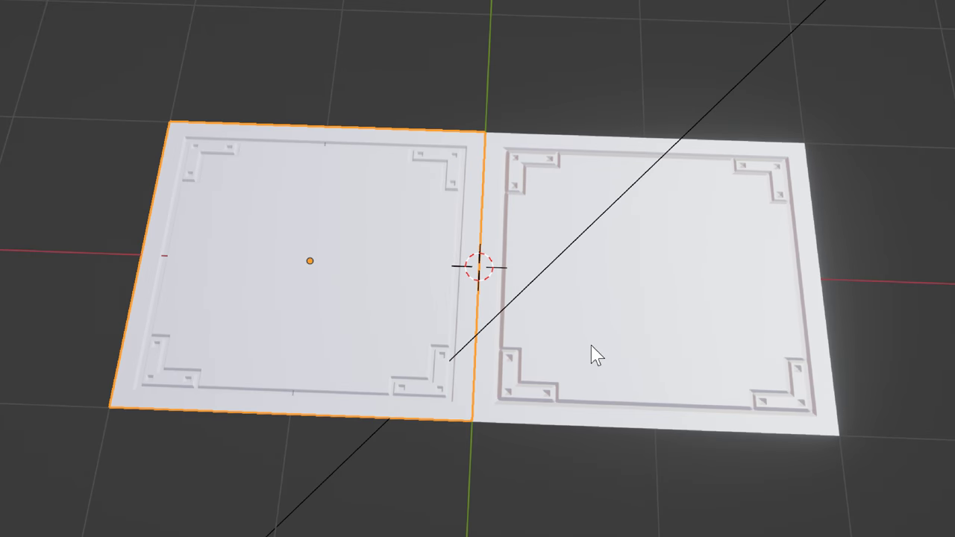
Step: Delete the left and right planes, leaving Suzanne and the plane
key("Delete")
left_click(592, 354)
key("Delete")
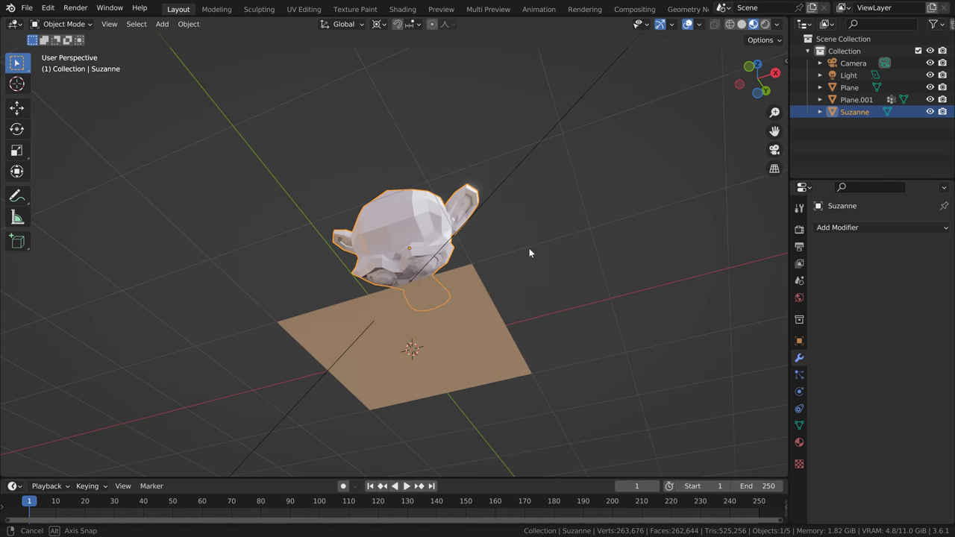
middle_click_drag(529, 248, 538, 310)
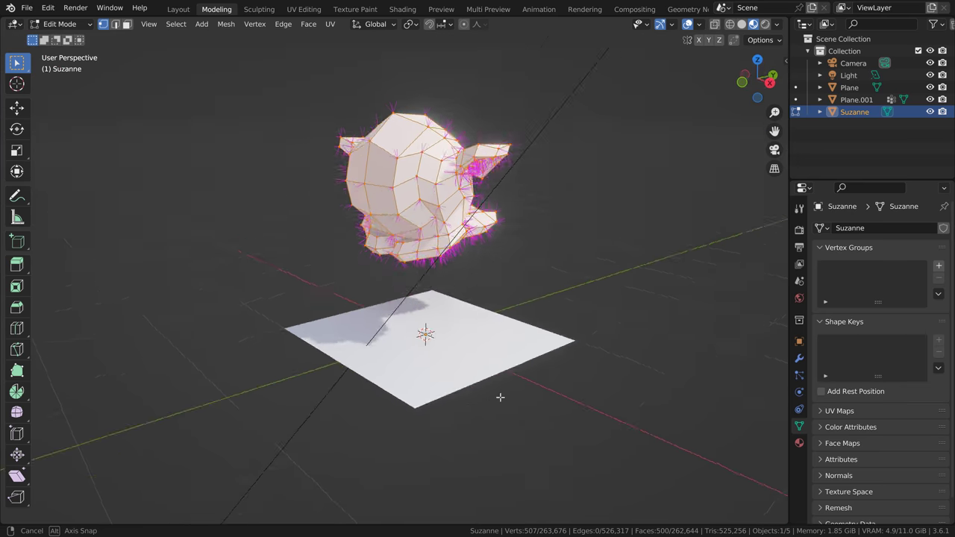
Step: Add a Data Transfer modifier to the Plane with Suzanne as its source object
middle_click_drag(499, 396, 481, 403)
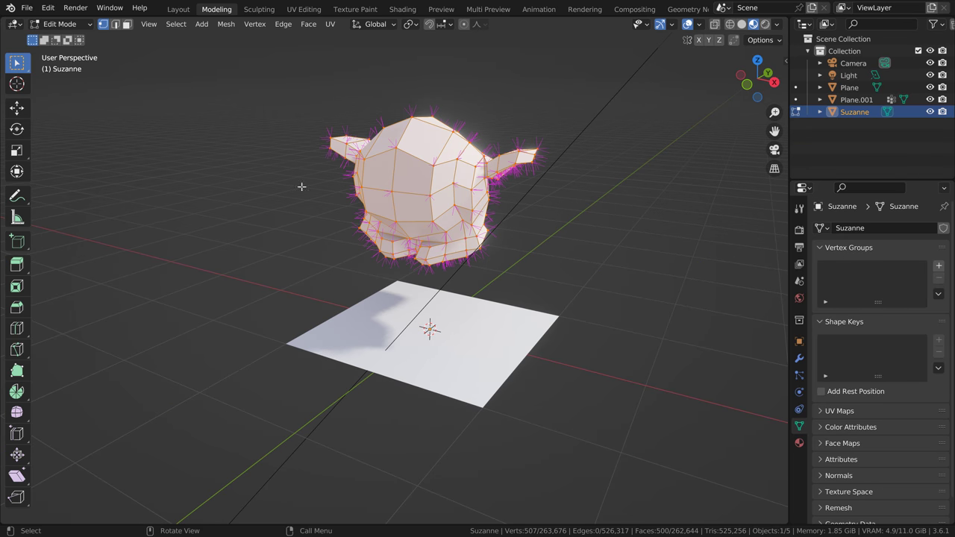
left_click(186, 10)
left_click(483, 293)
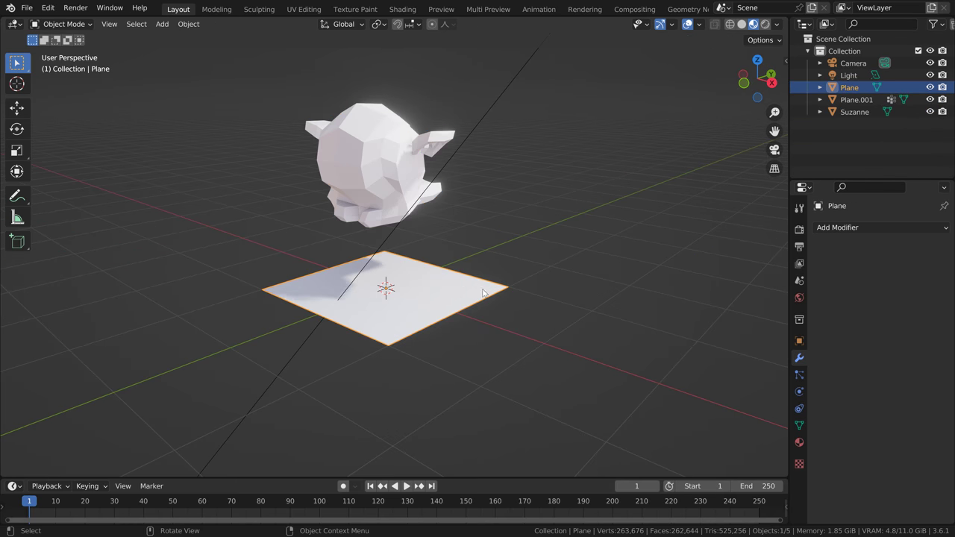
left_click(836, 229)
key("Return")
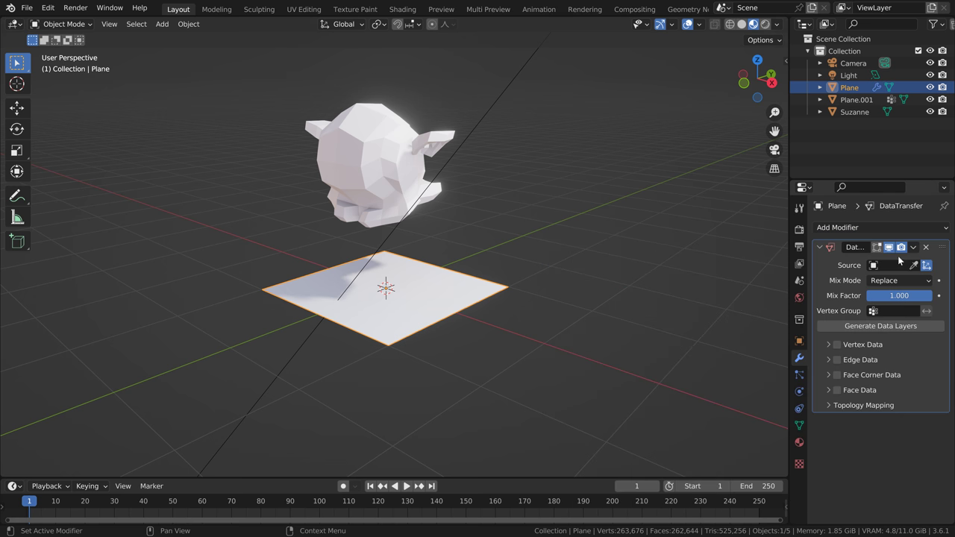
left_click(871, 262)
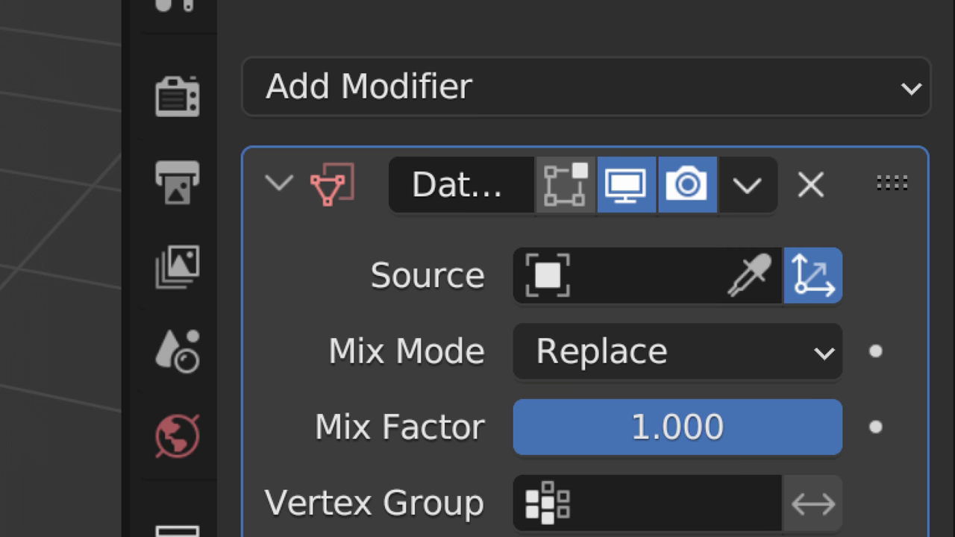
left_click(415, 244)
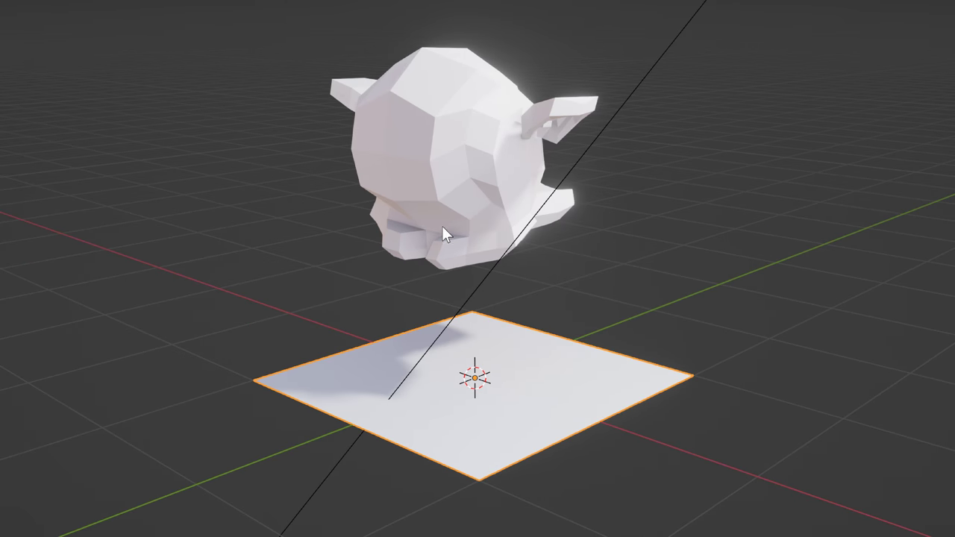
Step: Move Suzanne's geometry along Z in Edit Mode and untick Object Transform
left_click(441, 225)
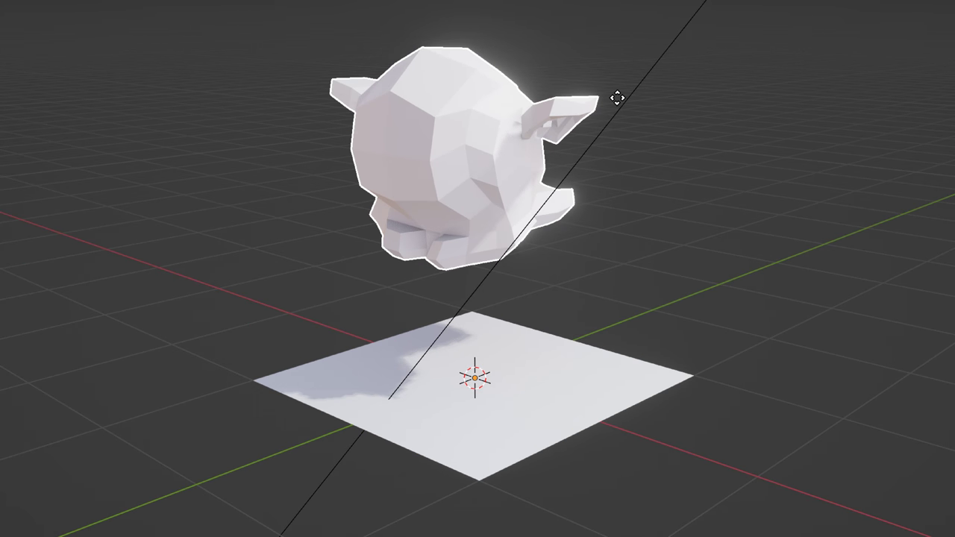
key("Tab")
middle_click_drag(466, 131, 519, 293)
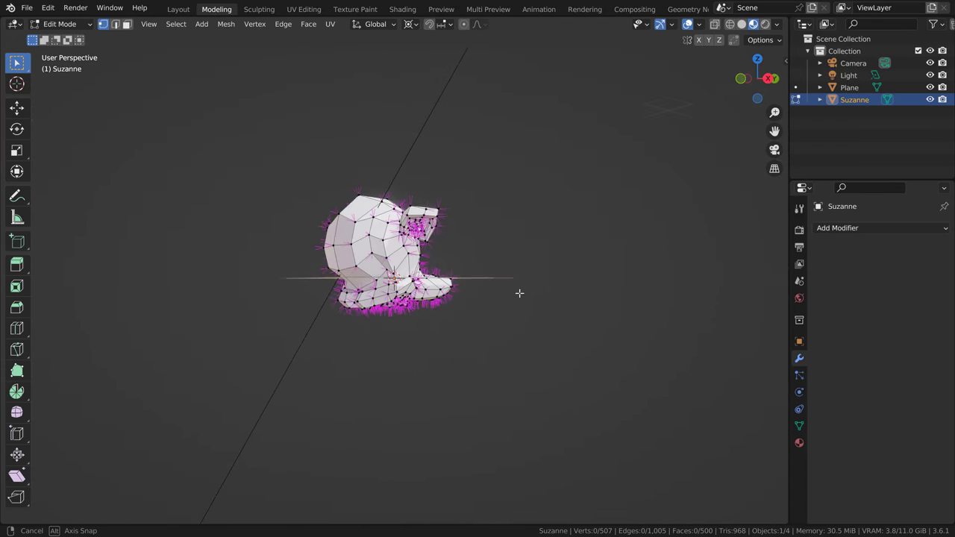
key("g")
key("z")
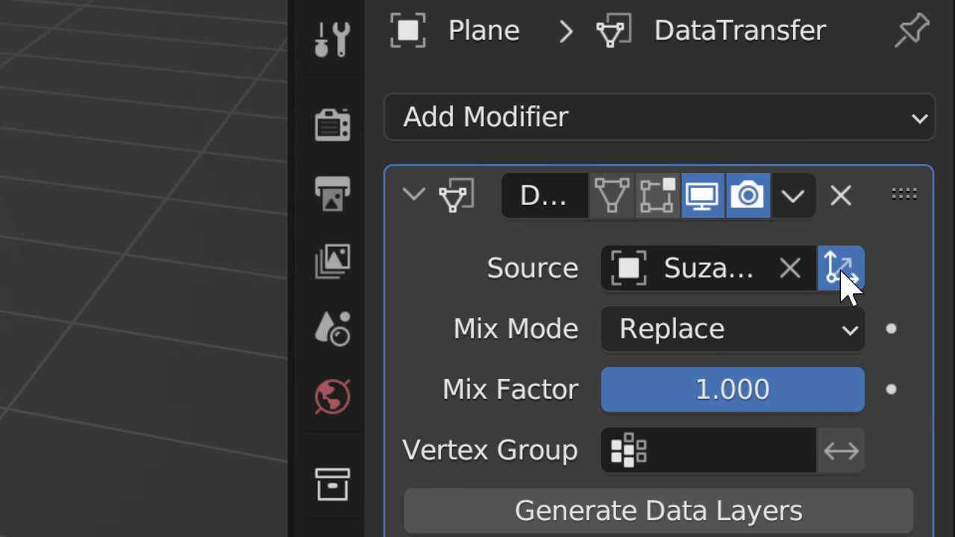
left_click(841, 268)
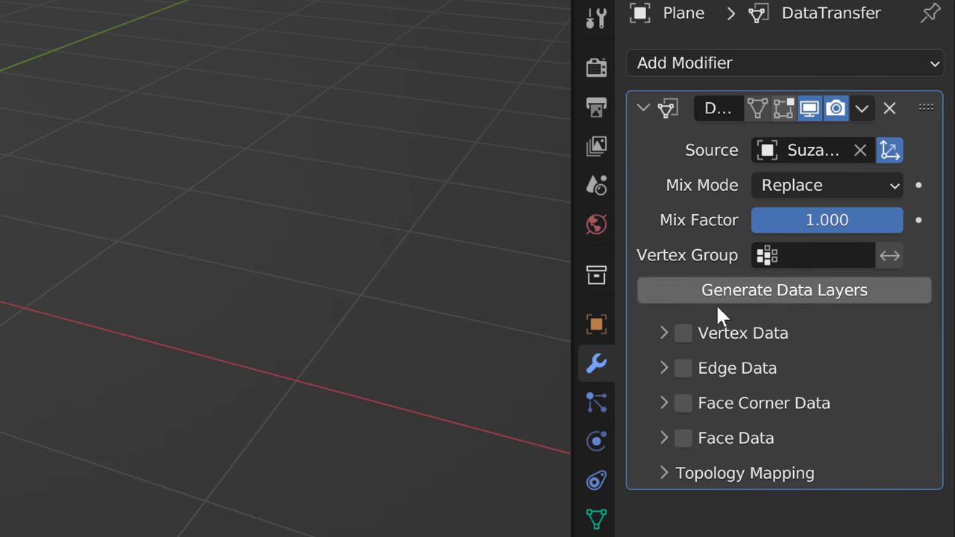
Step: Enable Face Corner Data transfer of Custom Normals
left_click(663, 403)
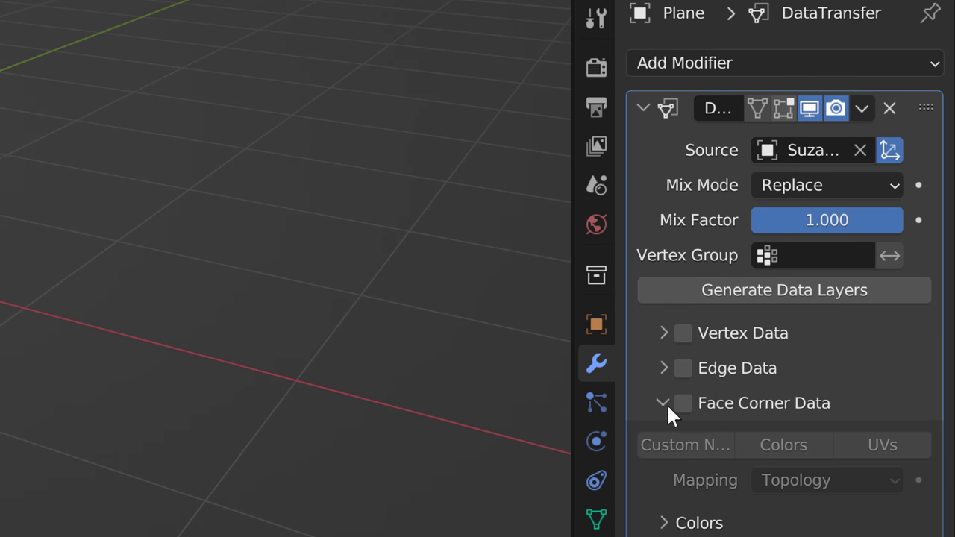
left_click(683, 403)
left_click(684, 442)
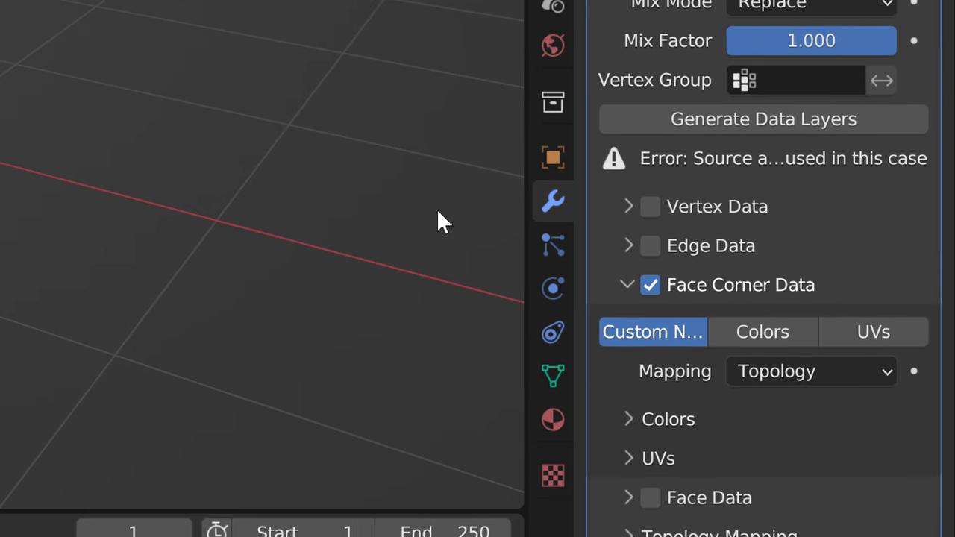
Step: Set the plane's Auto Smooth angle to 180° and open the face-corner mapping list
left_click(542, 368)
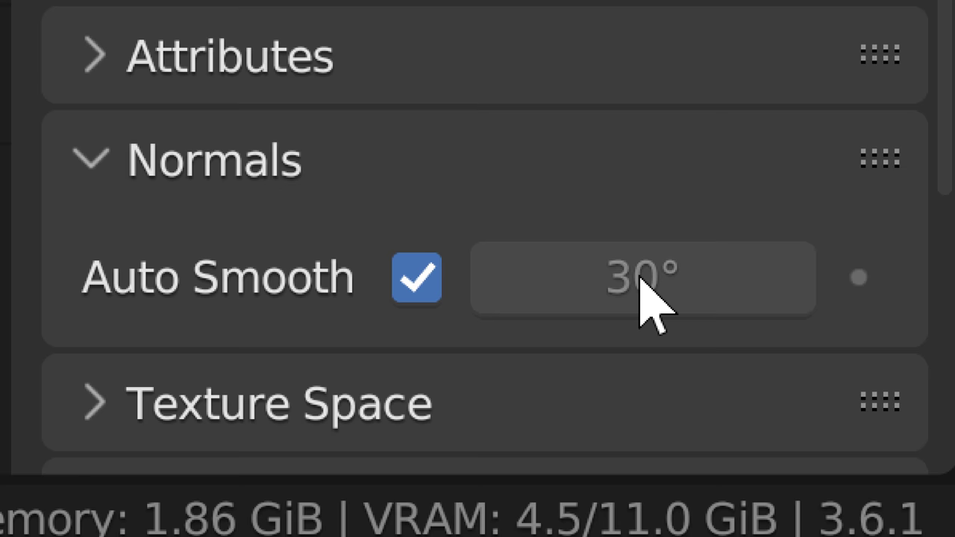
left_click(639, 278)
left_click_drag(639, 278, 603, 279)
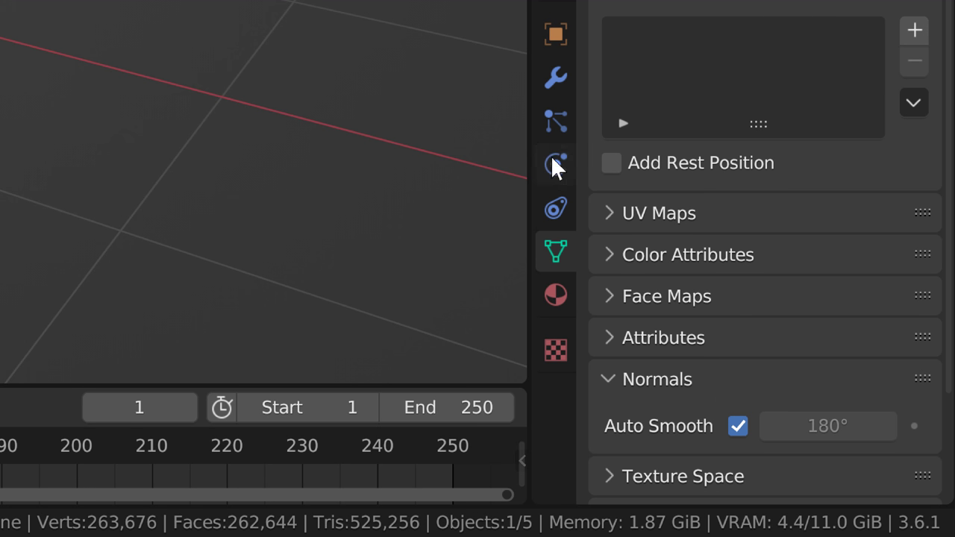
left_click(556, 78)
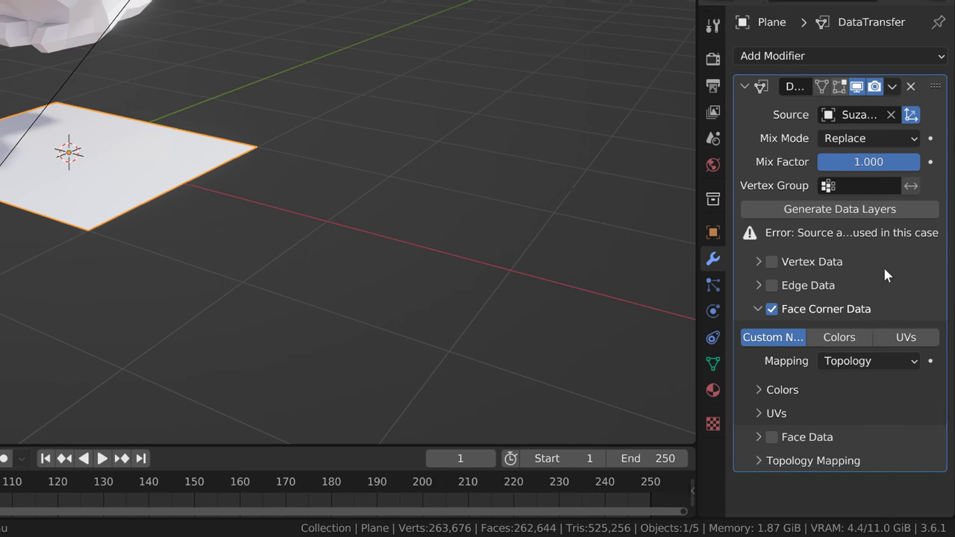
left_click(869, 361)
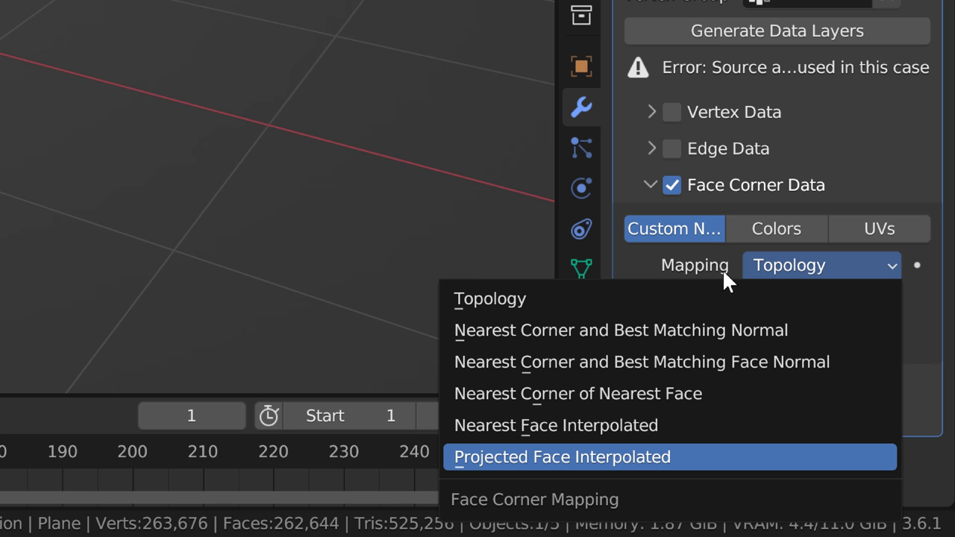
Step: Confirm Projected Face Interpolated mapping and orbit around the plane to inspect Suzanne's projected shading
key("Return")
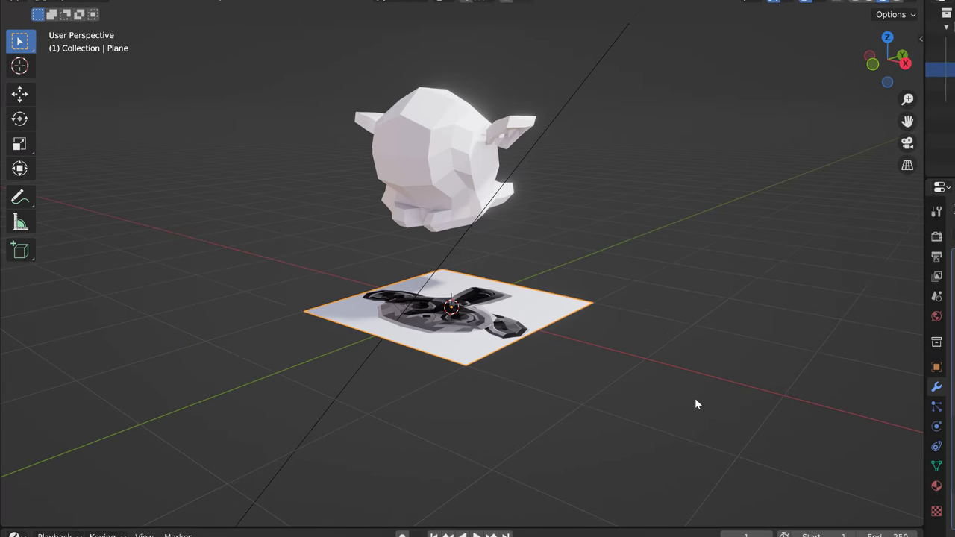
middle_click_drag(671, 396, 560, 403)
scroll(531, 413, "up", 4)
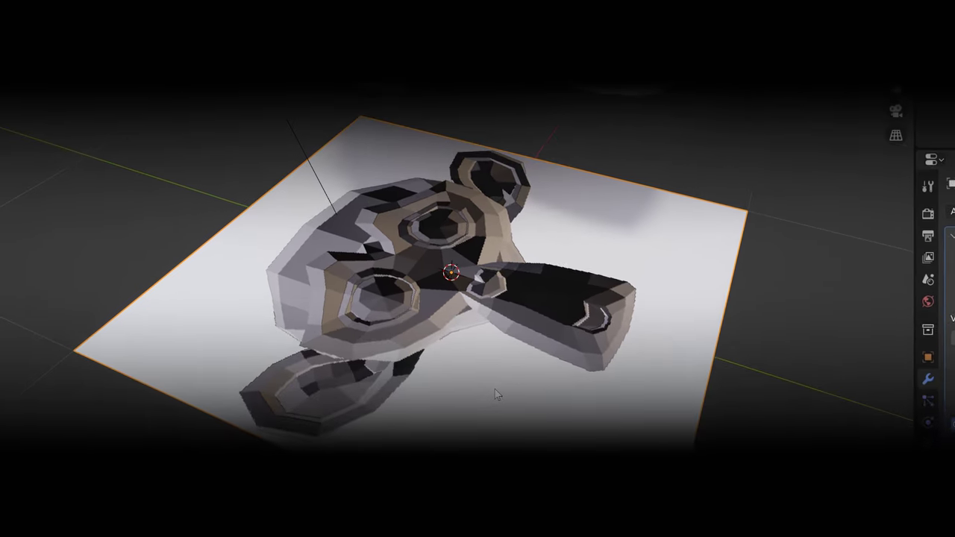
middle_click_drag(497, 395, 465, 335)
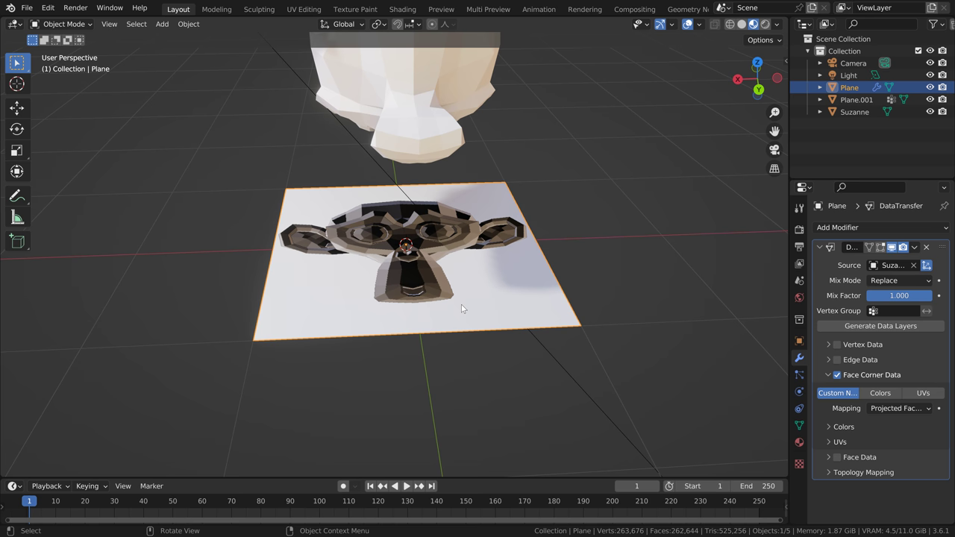
mouse_move(390, 362)
middle_mouse_down()
mouse_move(433, 366)
mouse_move(464, 347)
middle_mouse_up()
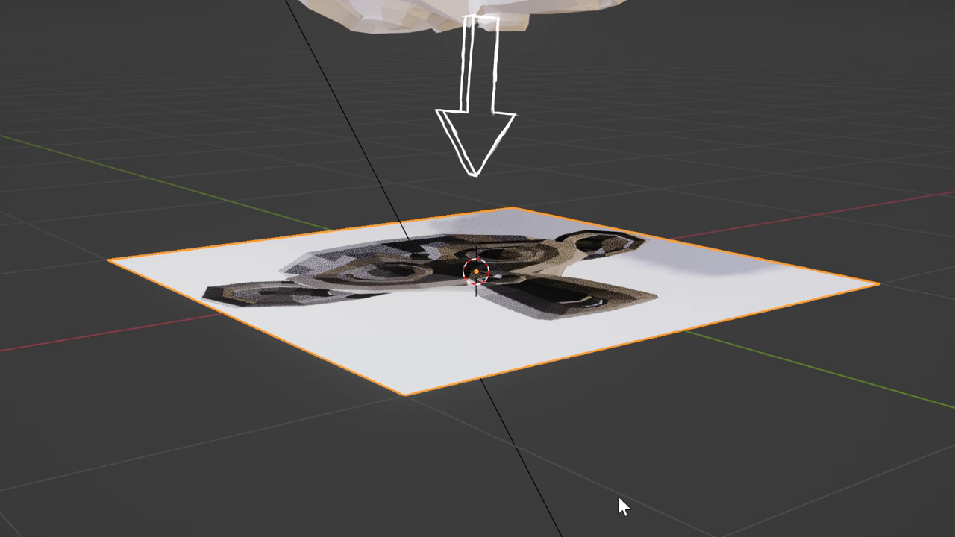
middle_click_drag(616, 493, 616, 535)
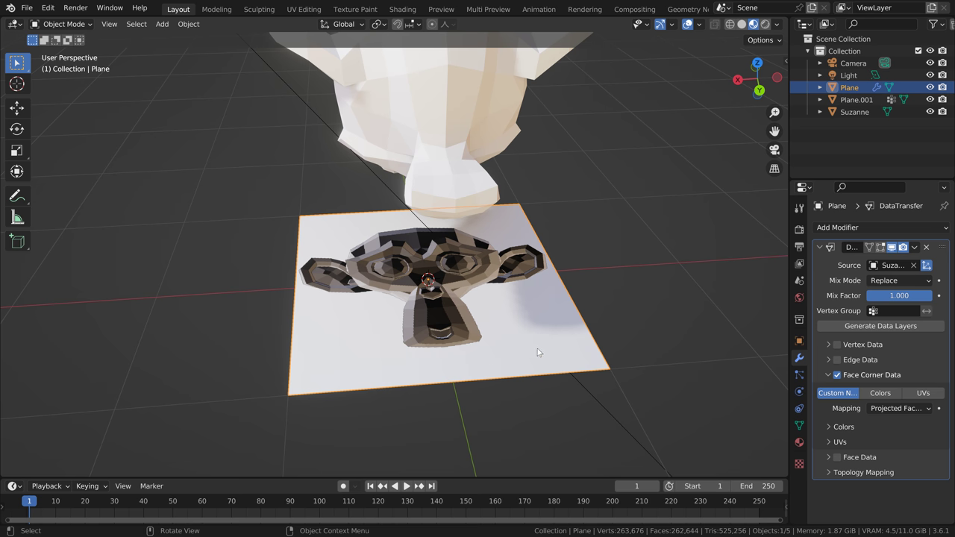
mouse_move(537, 348)
middle_mouse_down("ctrl")
mouse_move(543, 317)
mouse_move(542, 336)
middle_mouse_up("ctrl")
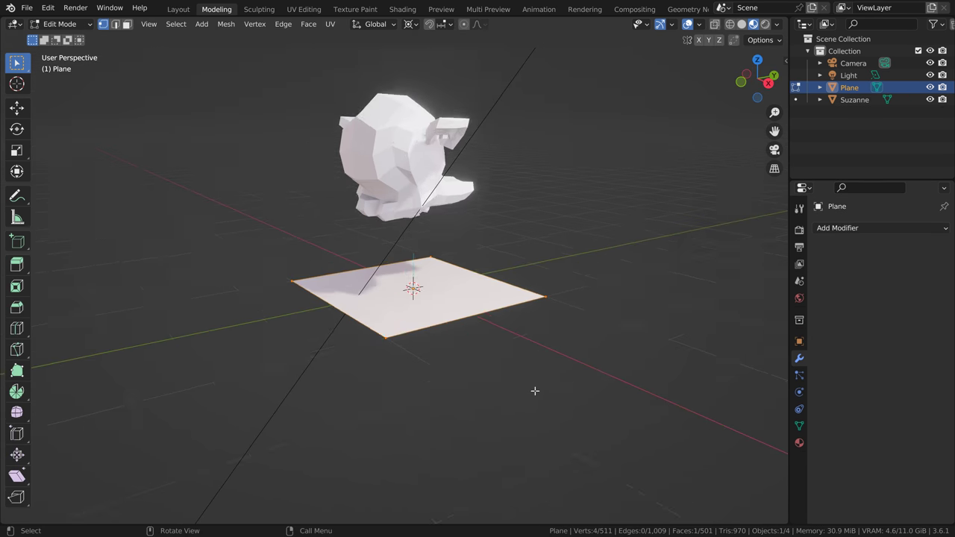
scroll(535, 390, "up", 4)
middle_click_drag(537, 395, 557, 408)
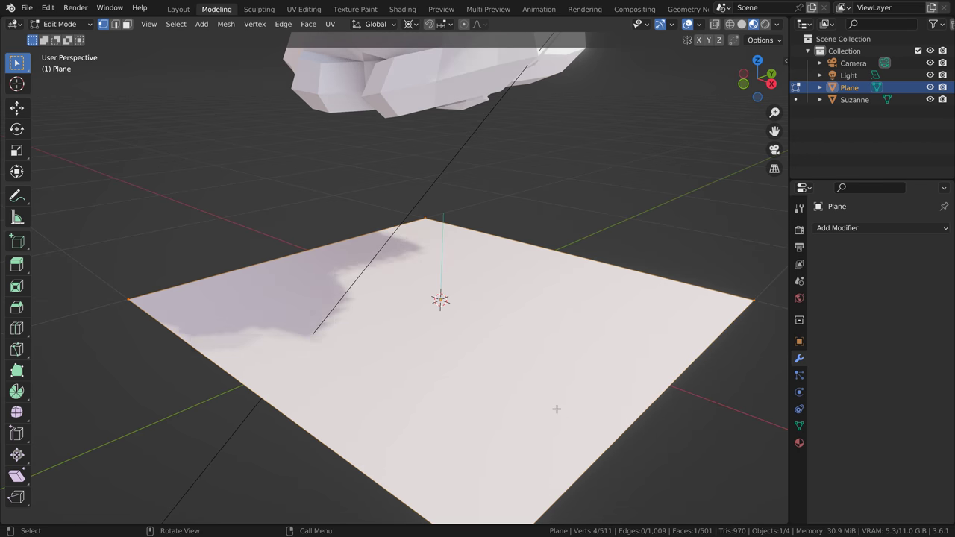
Step: Select Suzanne and enter Edit Mode in the Modeling workspace, orbiting to view the plane
left_click(178, 9)
left_click(388, 223)
left_click(217, 9)
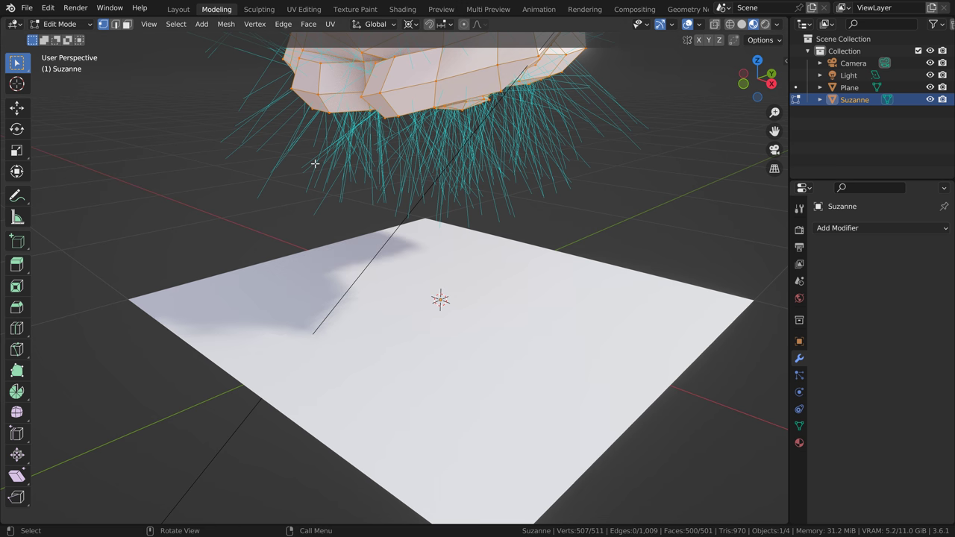
middle_click_drag(511, 198, 507, 286)
scroll(522, 236, "down", 5)
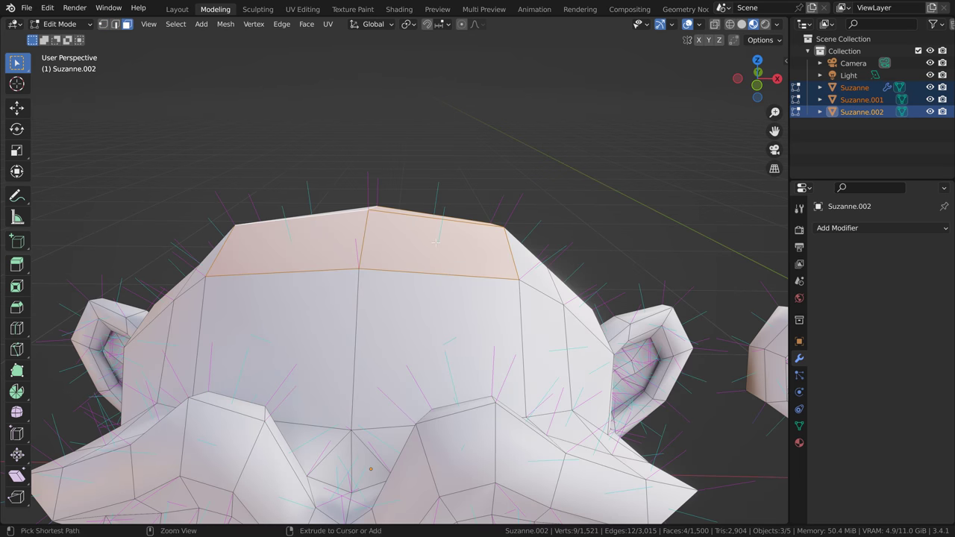
middle_click_drag(435, 242, 398, 271)
scroll(304, 258, "down", 6)
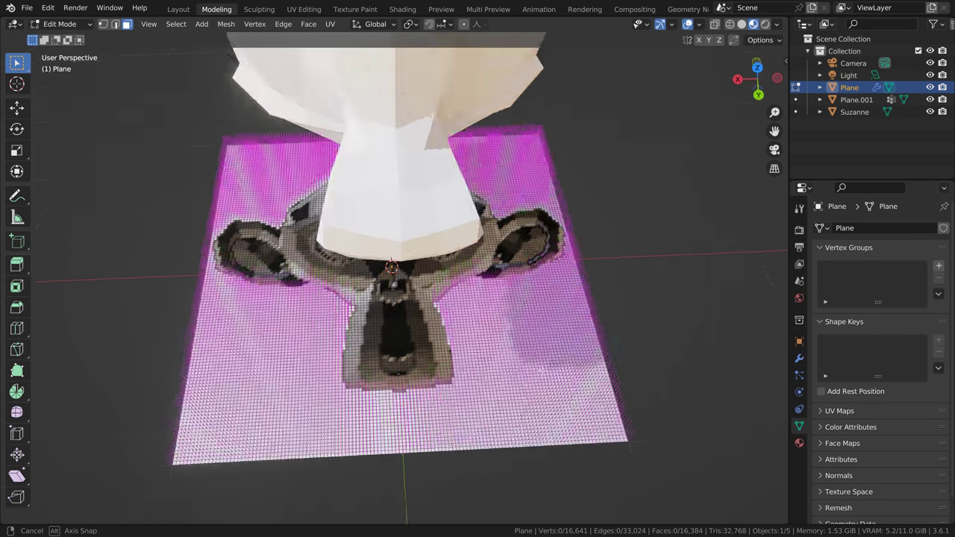
mouse_move(522, 329)
middle_mouse_down()
mouse_move(529, 302)
mouse_move(536, 334)
middle_mouse_up()
Step: Recalculate the plane's normals to point inside and adjust the displayed normal length
key("a")
key("shift+n")
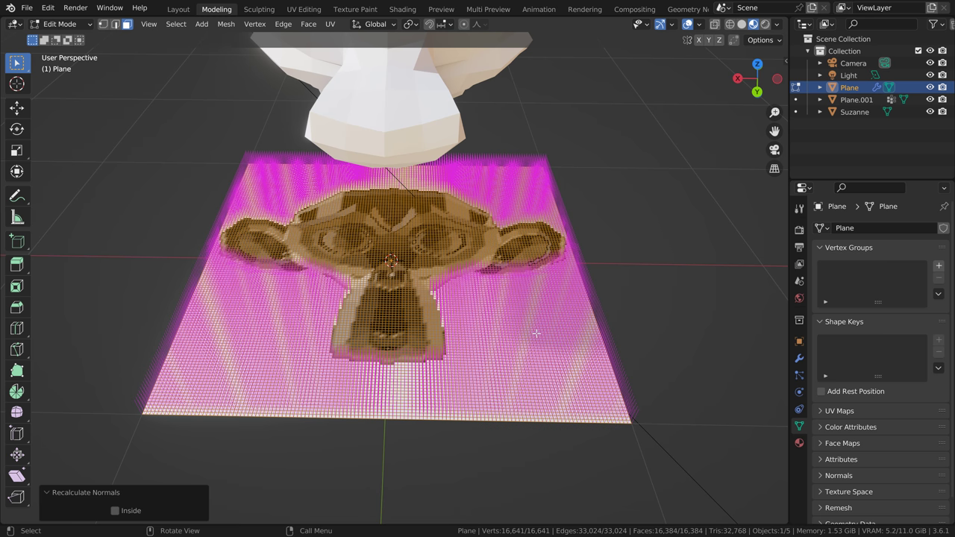
left_click(115, 511)
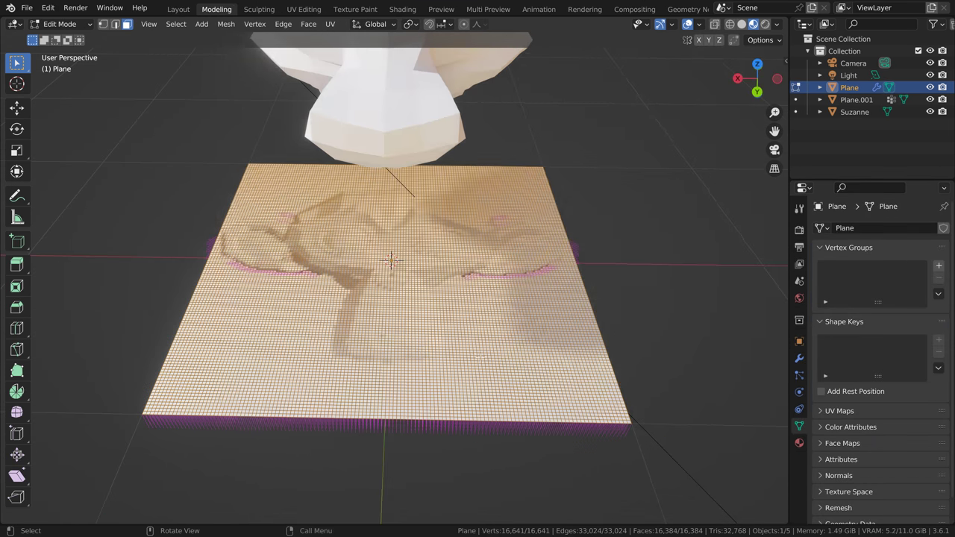
middle_click_drag(478, 354, 483, 148)
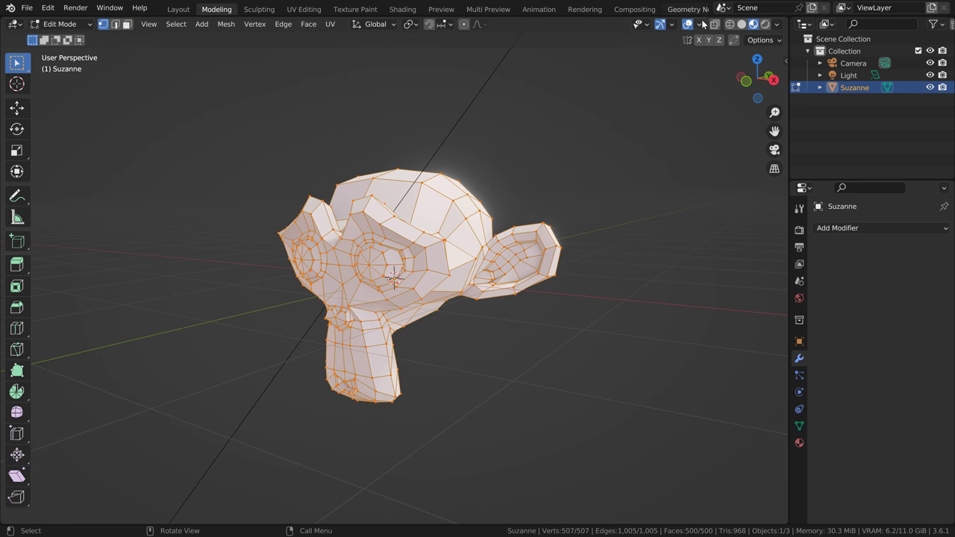
left_click(700, 23)
mouse_move(693, 510)
left_mouse_down()
mouse_move(746, 509)
mouse_move(697, 510)
left_mouse_up()
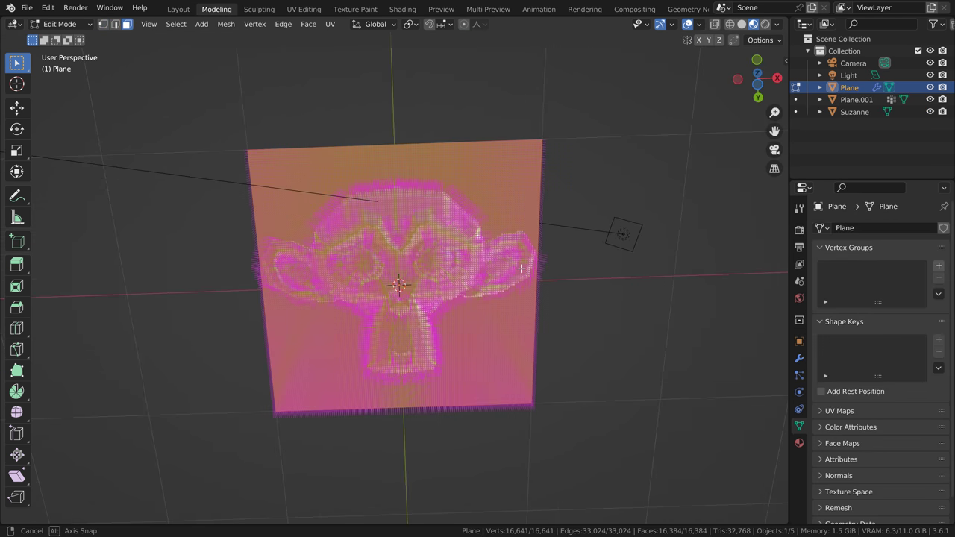
middle_click_drag(520, 268, 470, 282)
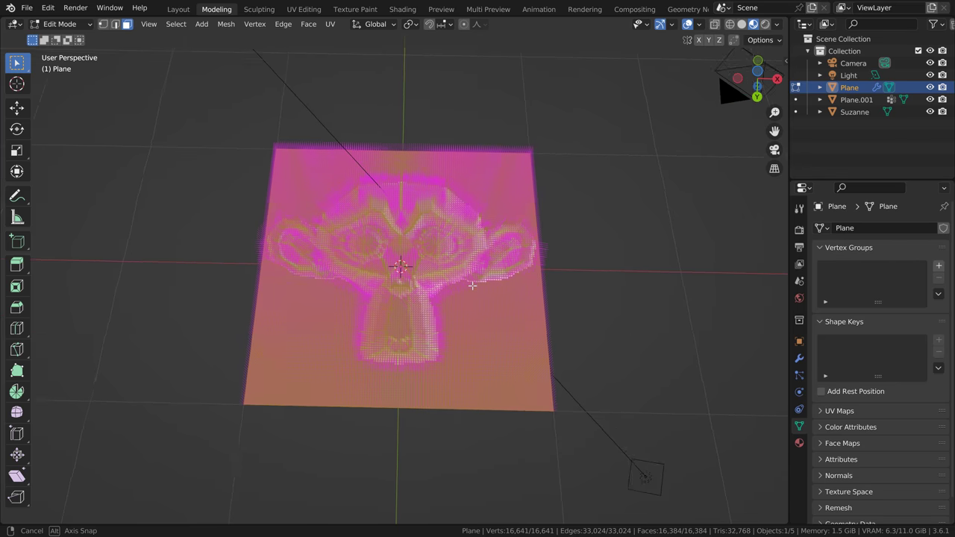
Step: Try rotating the normals then cancel, return to Object Mode, and open the face corner mapping choices
key("alt+n")
left_click(469, 281)
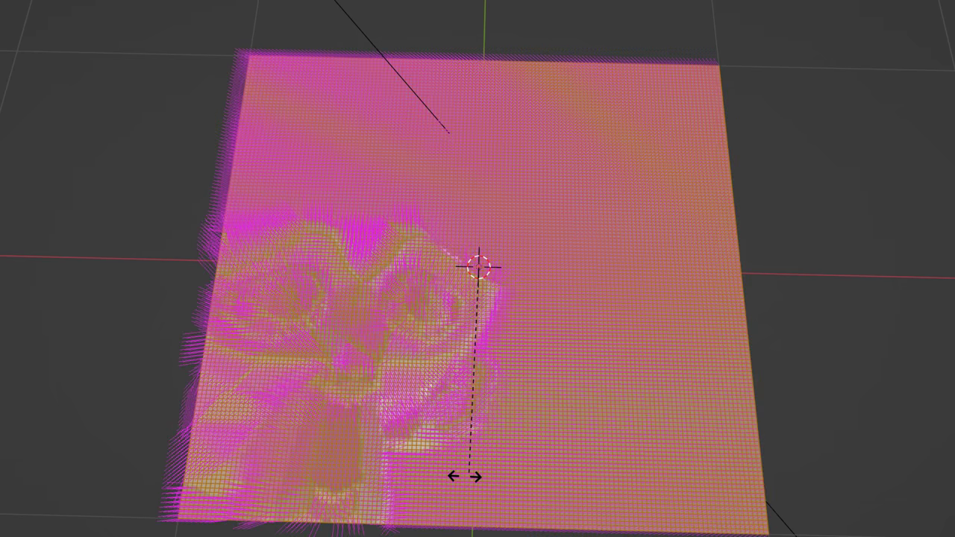
key("Escape")
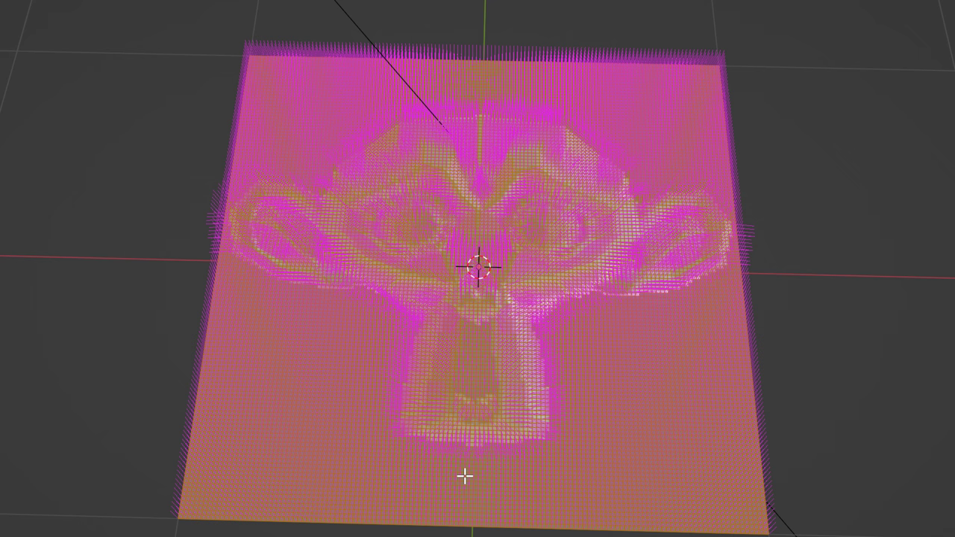
key("Tab")
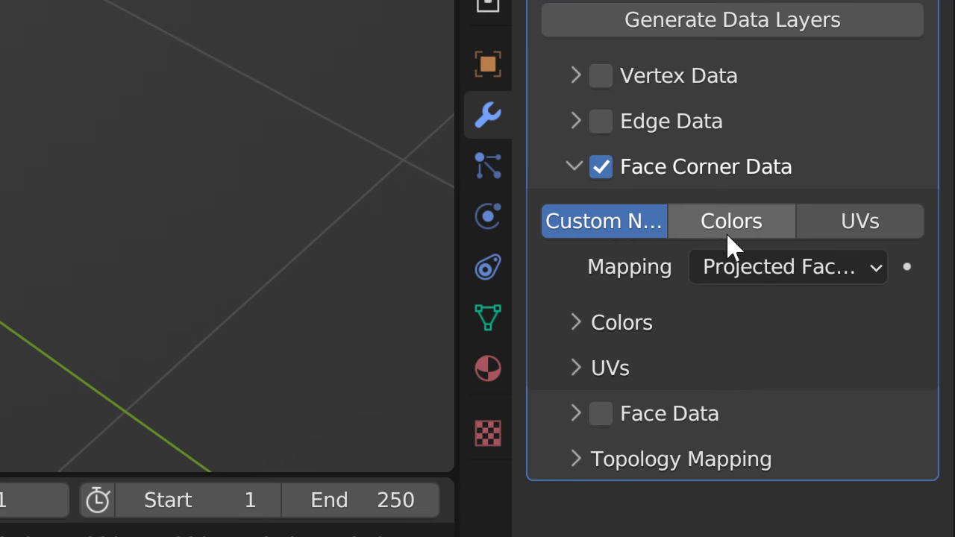
left_click(809, 379)
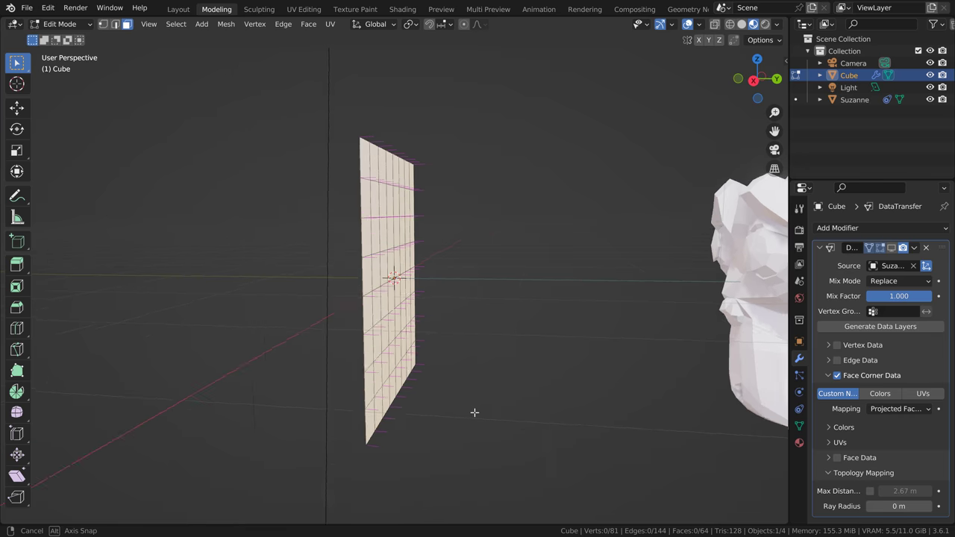
middle_click_drag(474, 412, 448, 425)
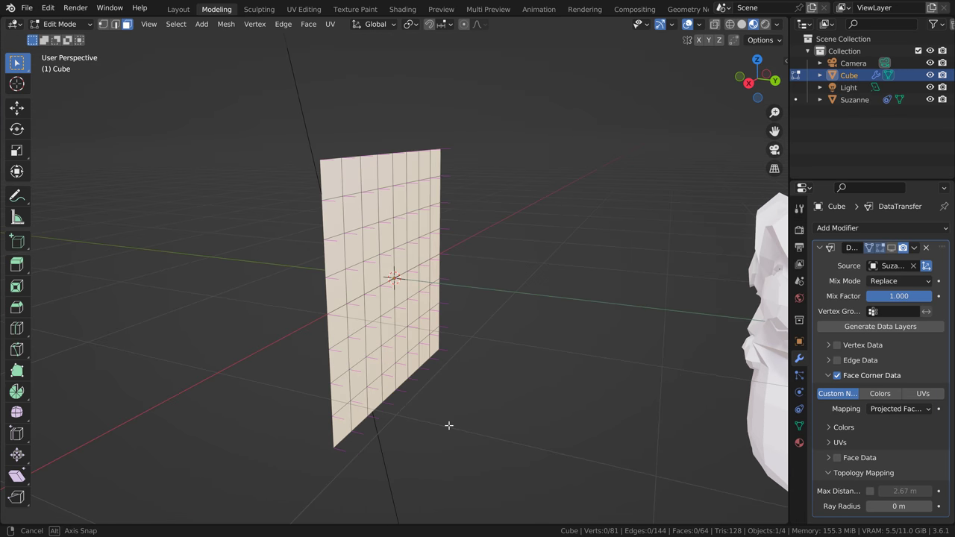
Step: Show the modifier result in Edit Mode, slide the plane along Y, and toggle Vertex Data open and closed
left_click(891, 248)
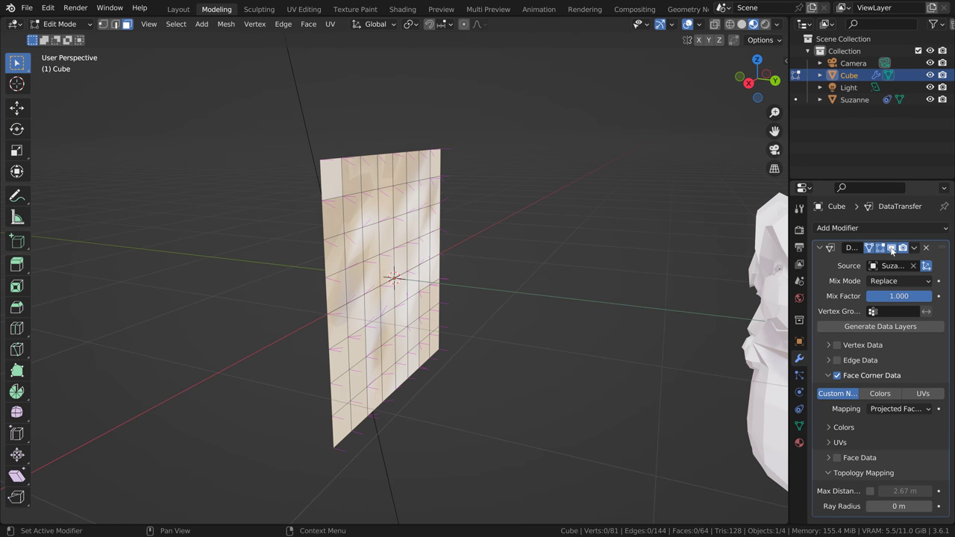
left_click(178, 8)
key("g")
key("shift+y")
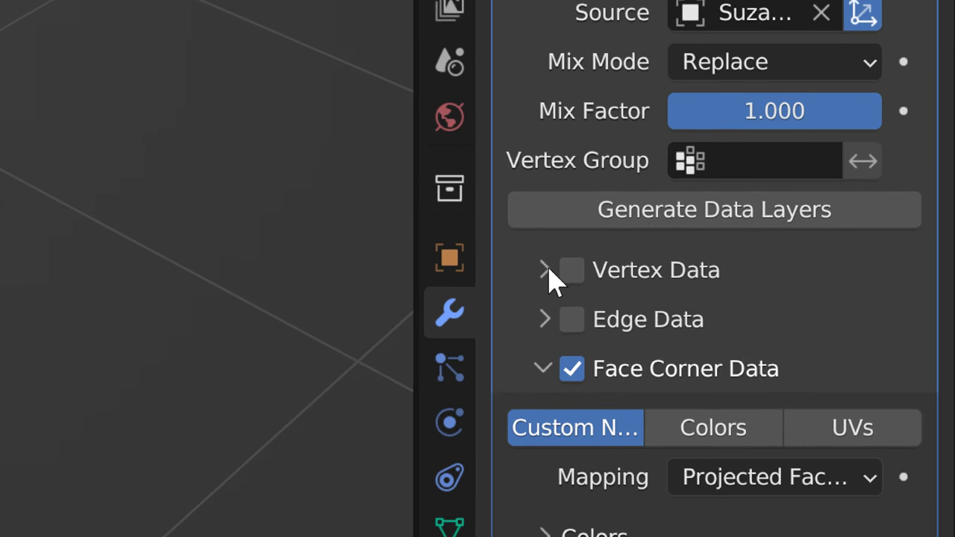
left_click(828, 344)
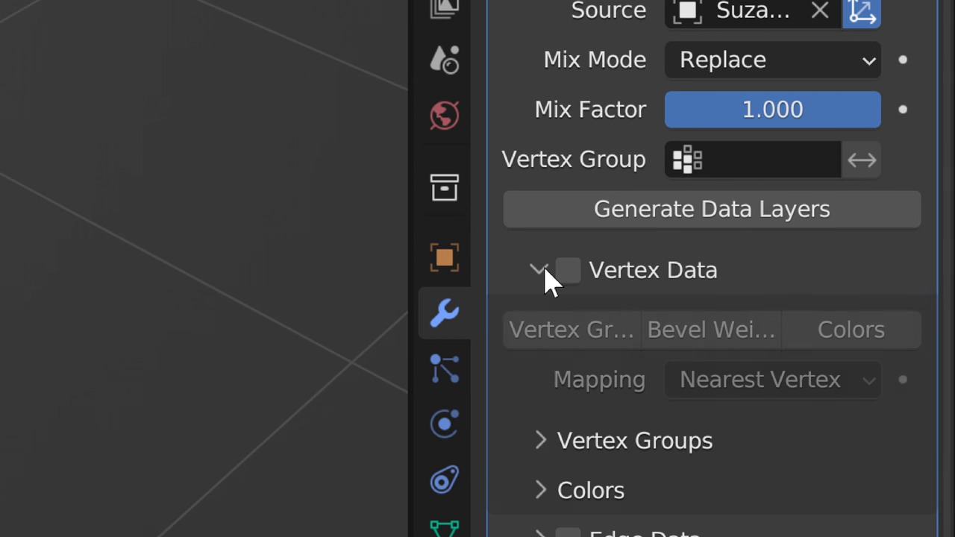
left_click(545, 270)
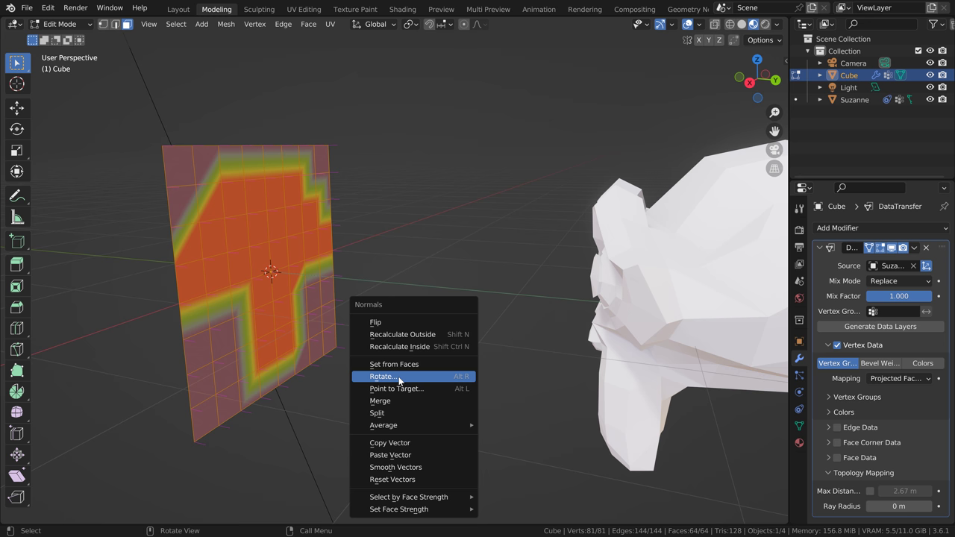
Step: Rotate the selected normals, then enter Edit Mode and rotate two selected faces
left_click(400, 377)
left_click(294, 408)
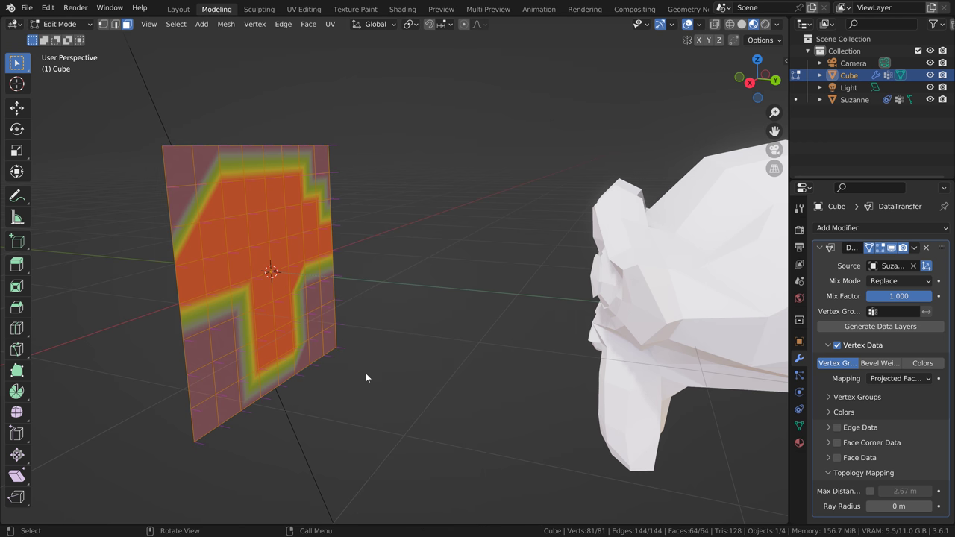
key("Tab")
left_click(262, 290, "shift")
key("r")
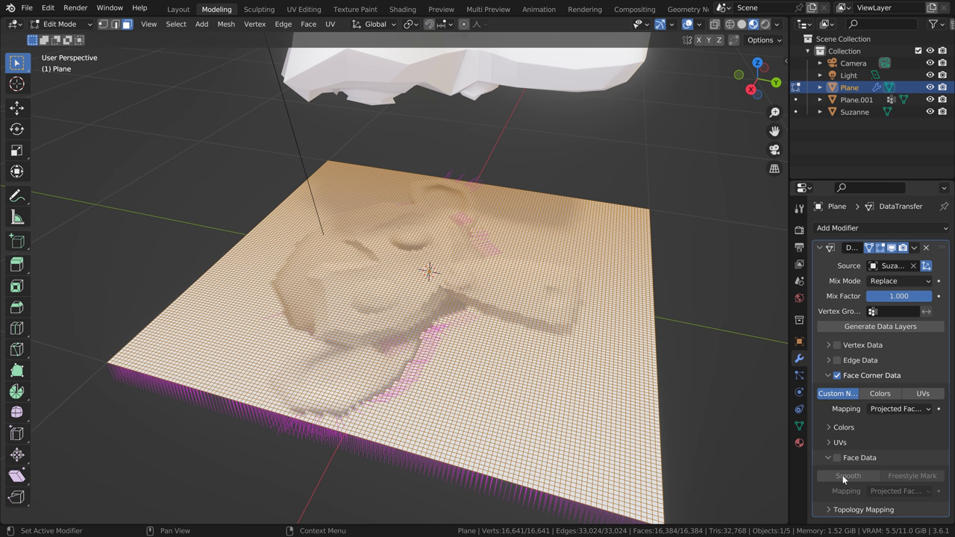
Step: Enable Face Data transfer, display split normals, and expand Edge Data to view its edge mapping choices
left_click(418, 267)
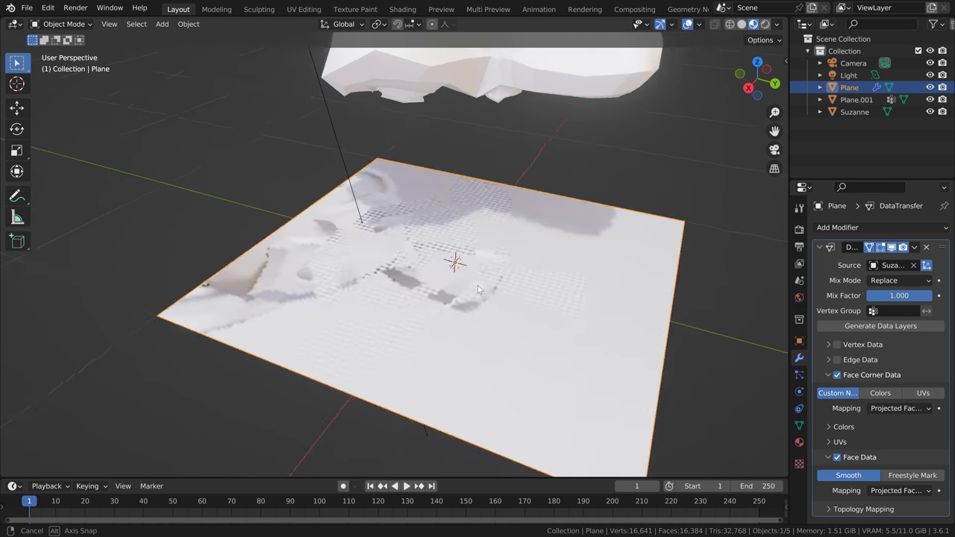
middle_click_drag(477, 285, 409, 272)
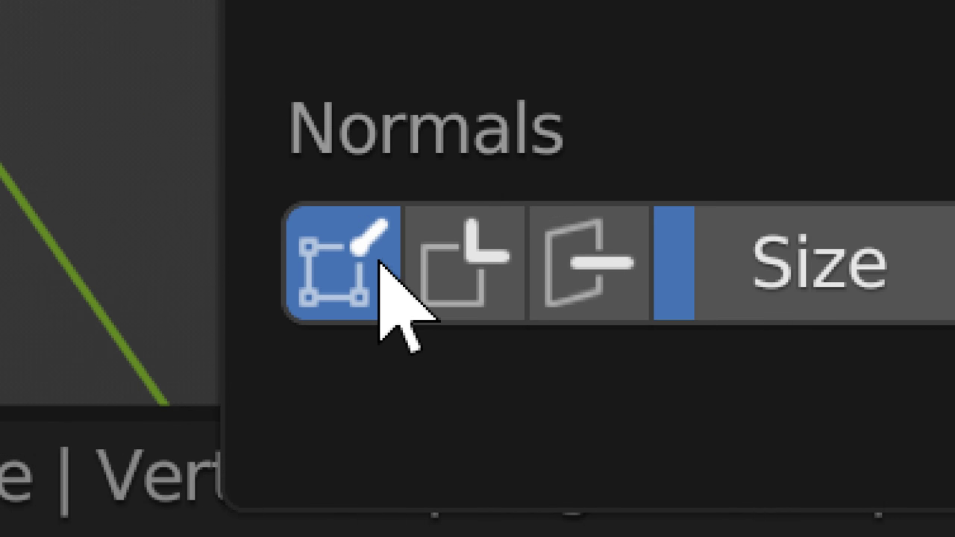
left_click(540, 373)
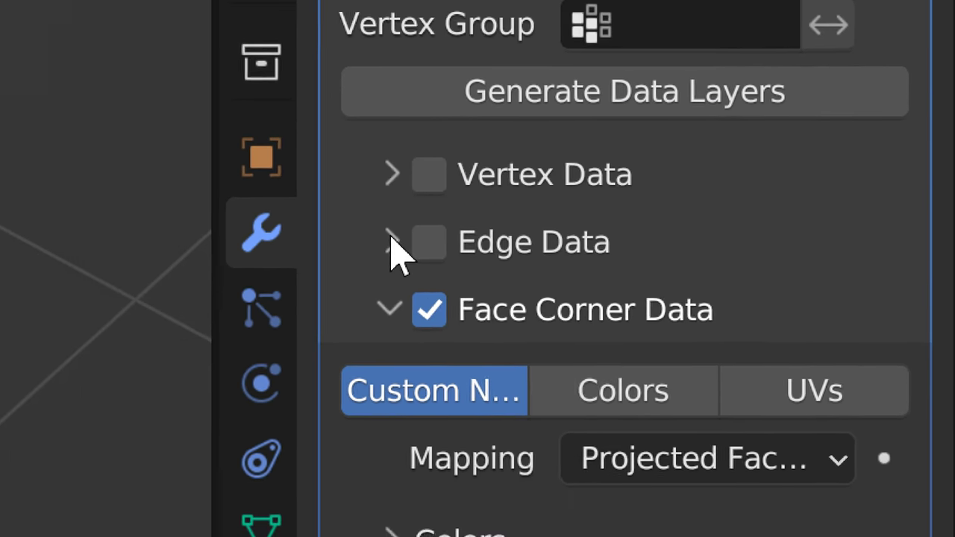
left_click(390, 241)
left_click(716, 323)
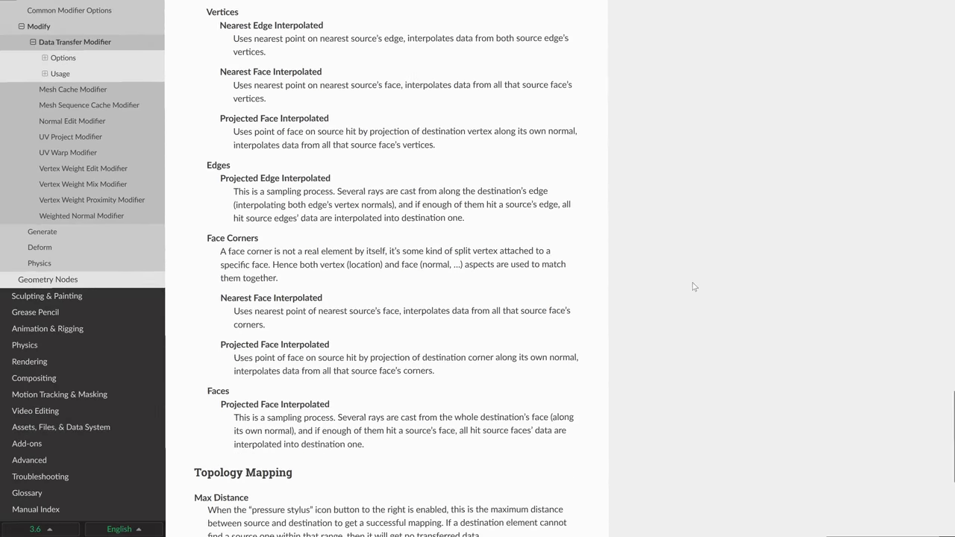
scroll(694, 286, "up", 2)
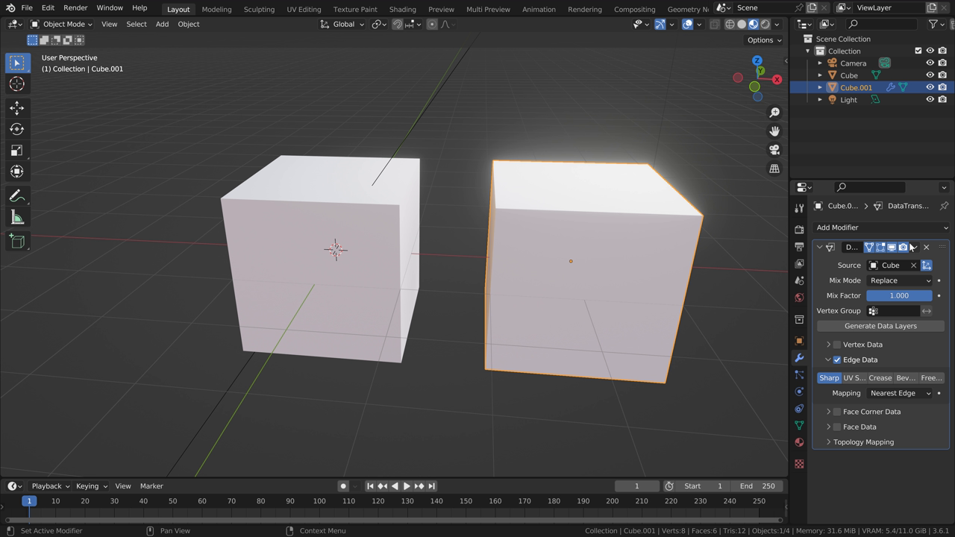
Step: Remove the existing Data Transfer modifier and switch to the Modeling workspace
left_click(905, 249)
left_click(917, 249)
left_click(216, 9)
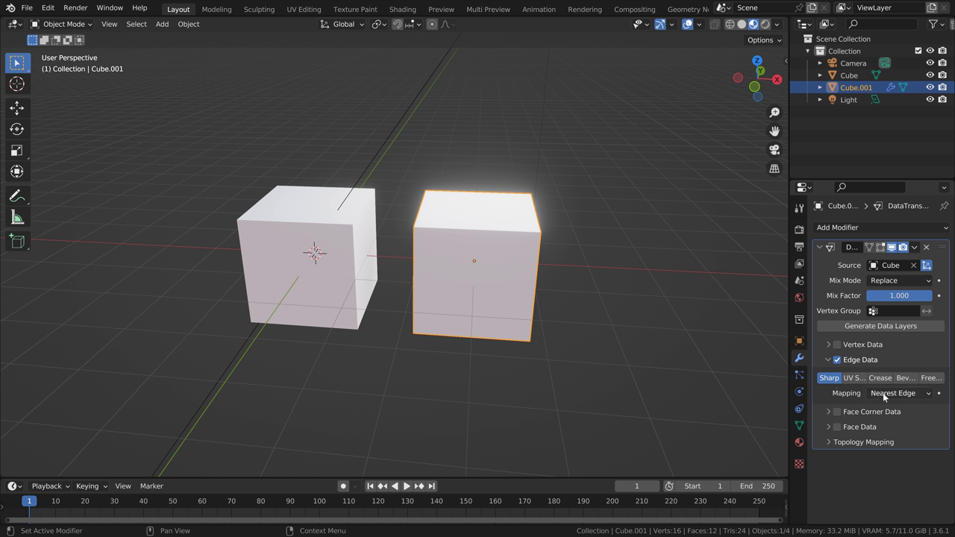
Step: Review the Edge Data mapping choices and expand the Topology Mapping settings
left_click(895, 392)
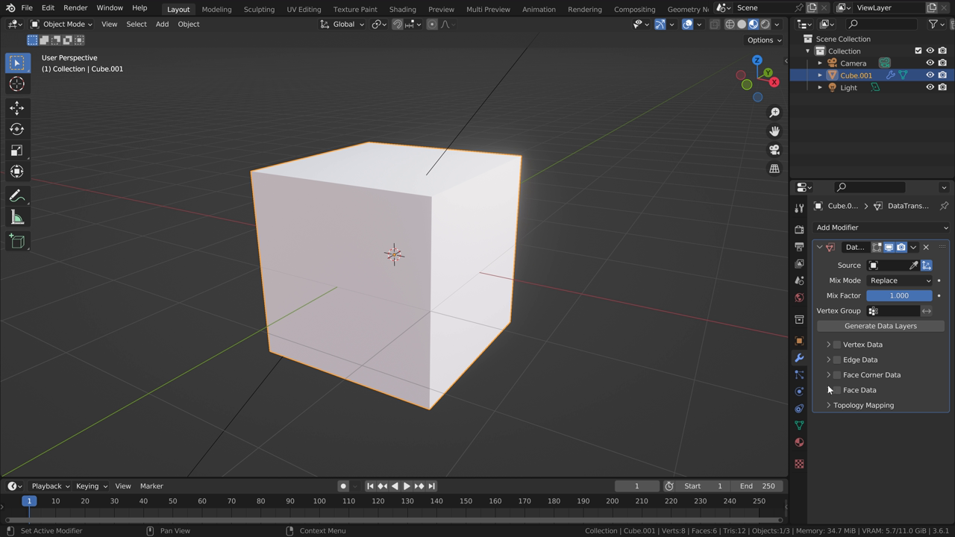
left_click(827, 359)
left_click(879, 393)
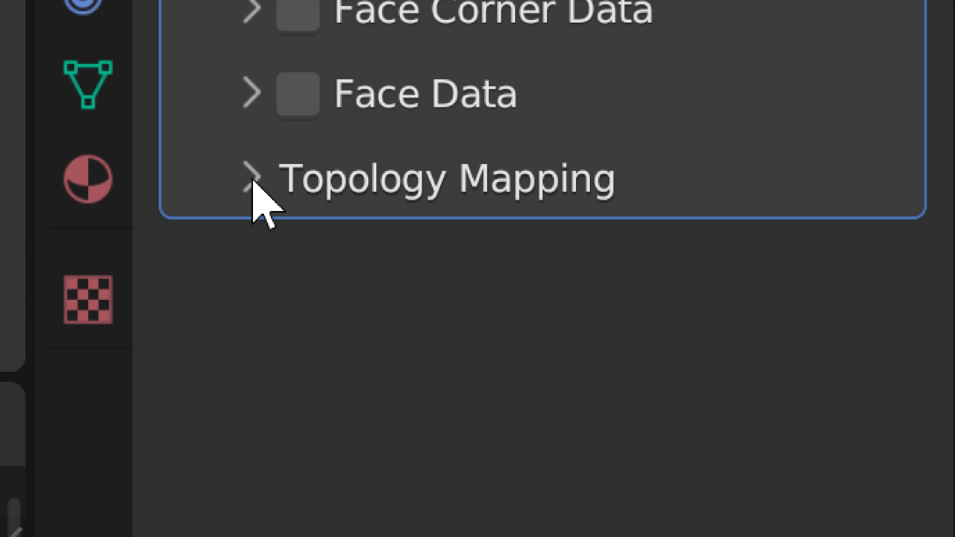
left_click(252, 179)
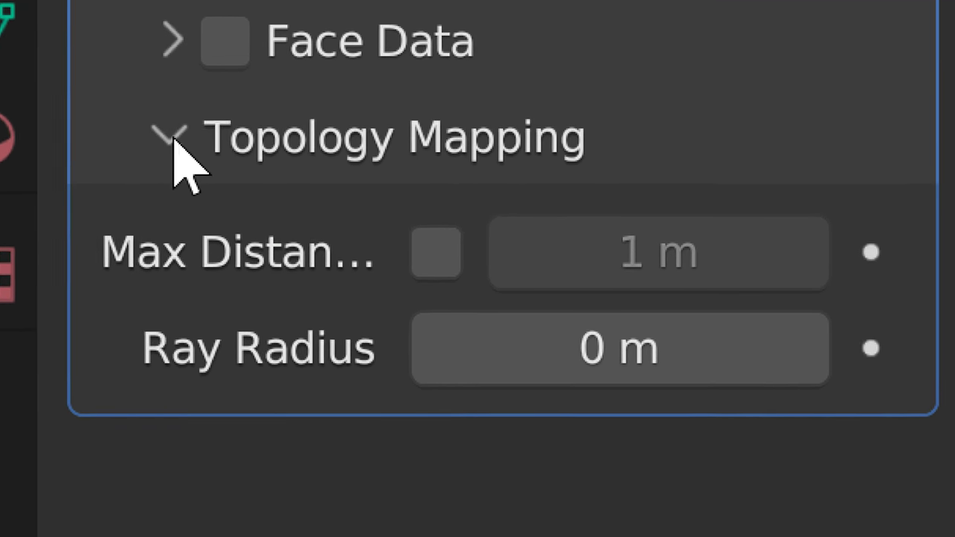
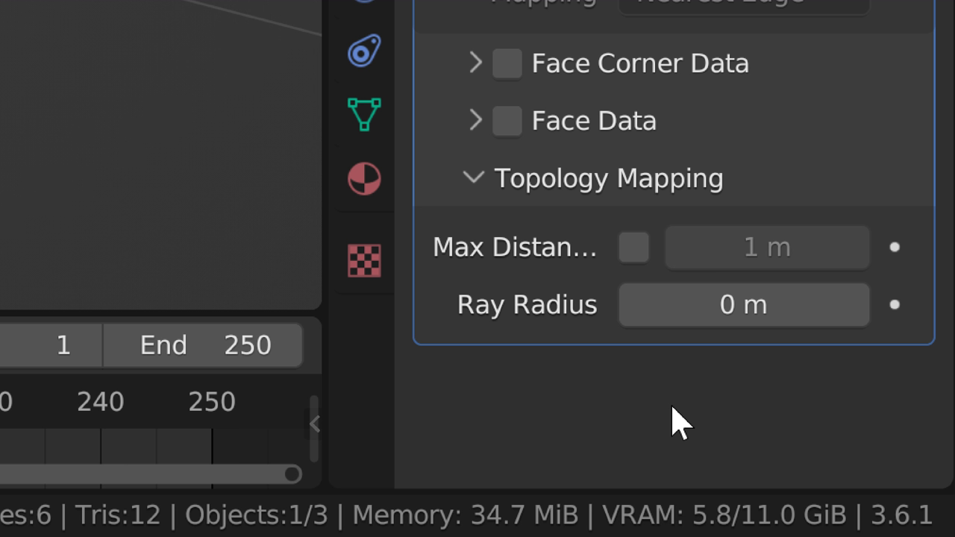
Step: Lower the Data Transfer Max Distance from 1 m to 0 m and leave the limit off
left_click(824, 344)
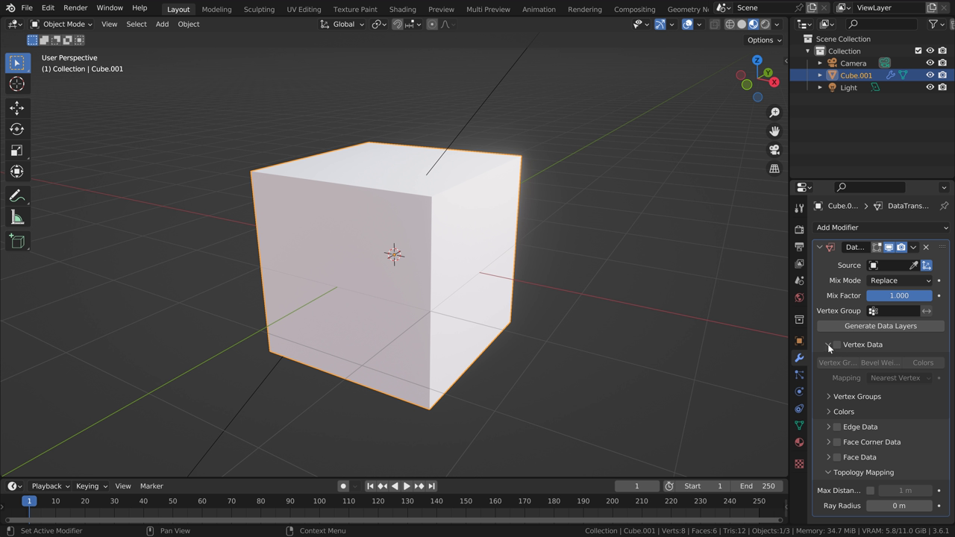
left_click(827, 345)
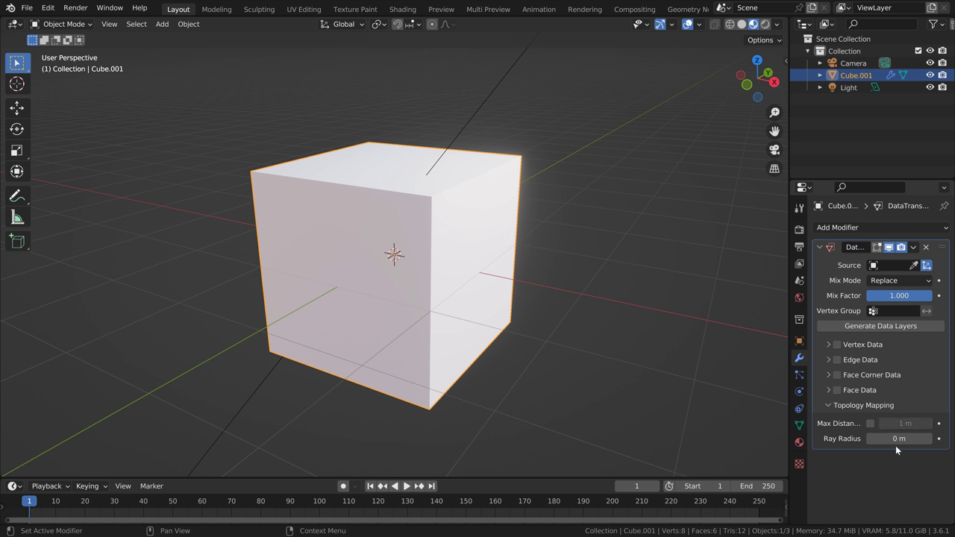
left_click(870, 422)
left_click_drag(889, 423, 869, 423)
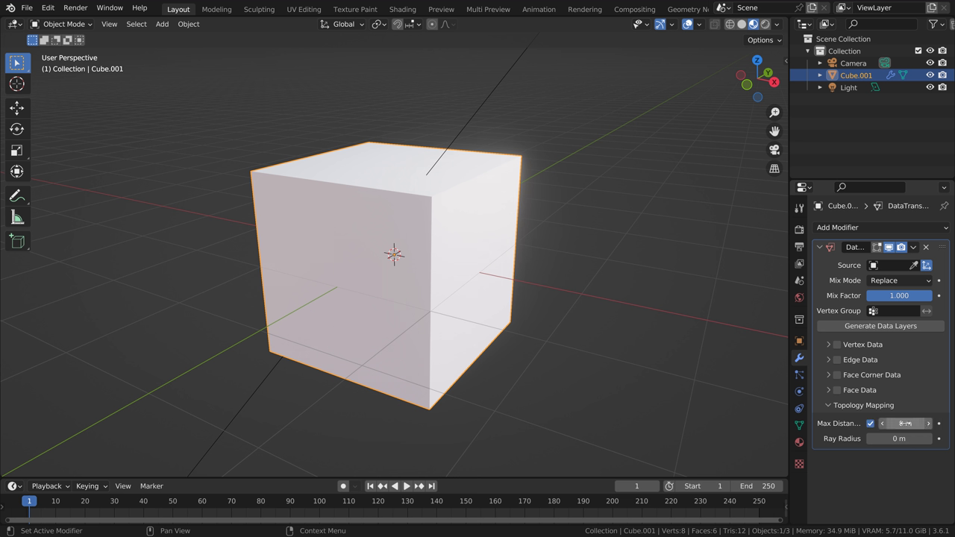
left_click(866, 423)
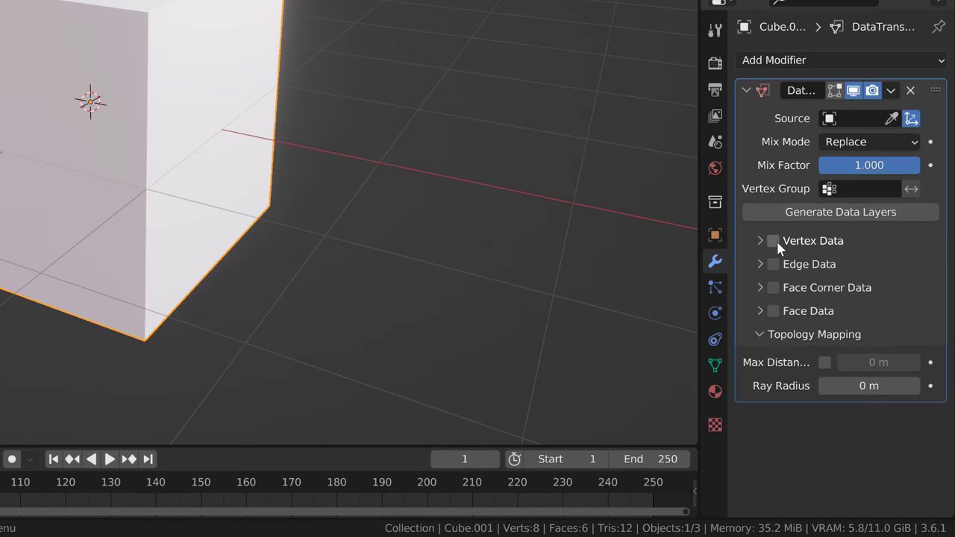
Step: Enable Vertex Data transfer and review the Mix Mode options, keeping Replace
left_click(774, 240)
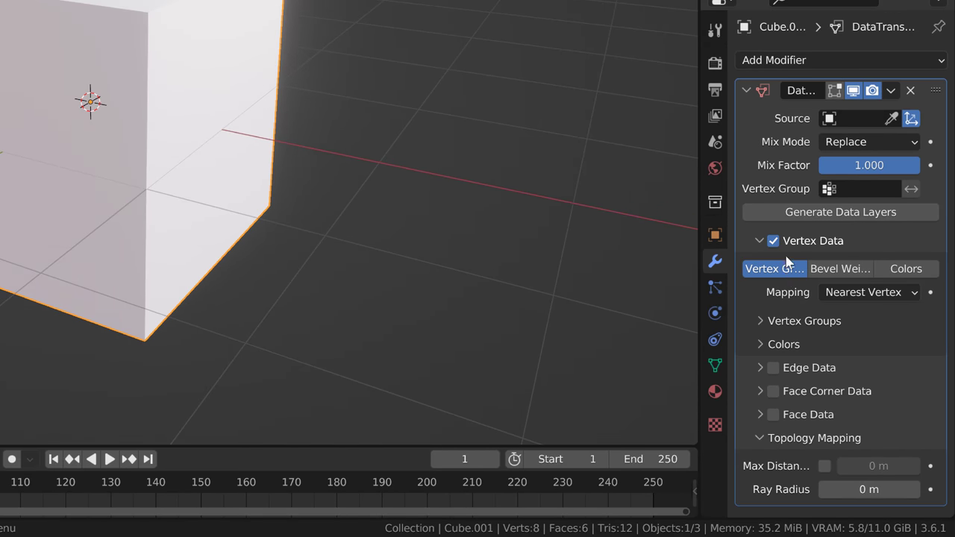
left_click(876, 143)
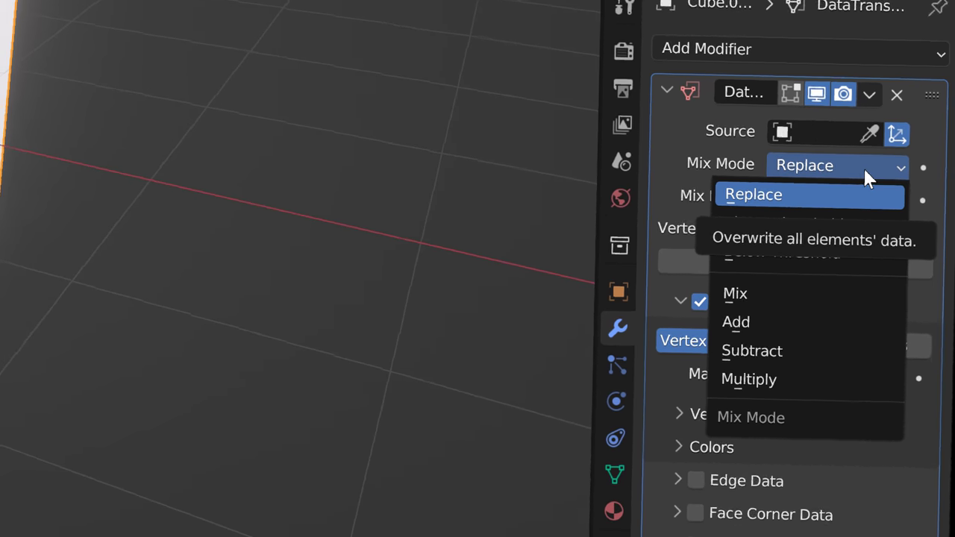
left_click(703, 339)
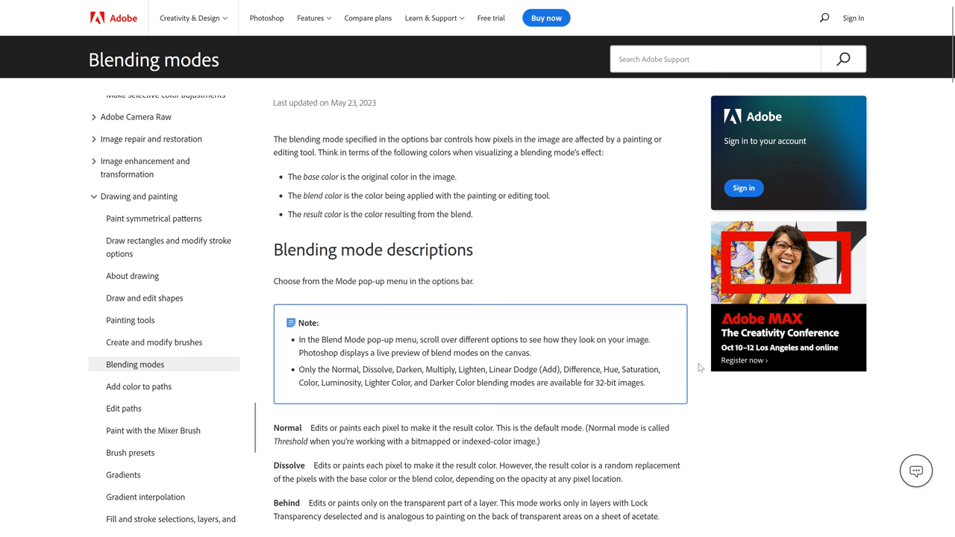
scroll(699, 371, "down", 4)
scroll(700, 370, "down", 3)
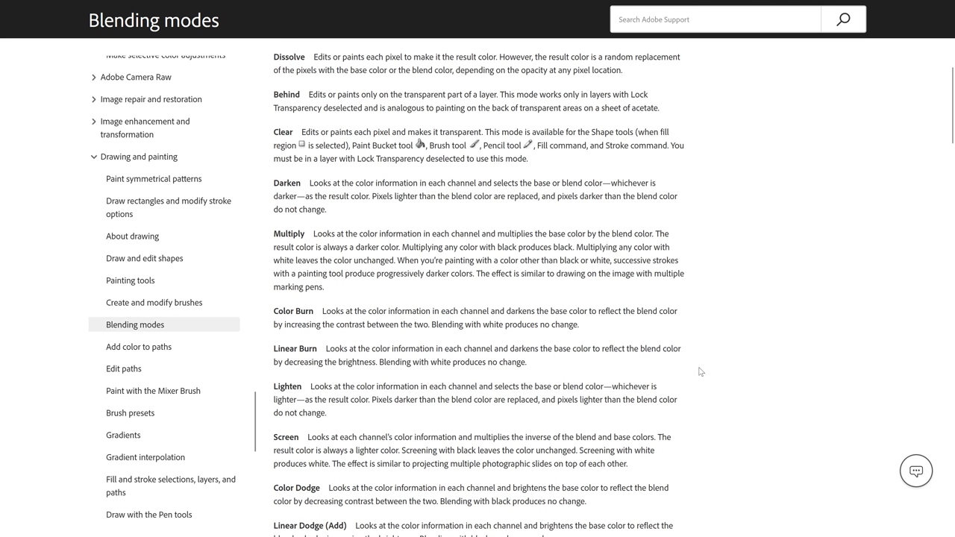
scroll(699, 372, "down", 5)
scroll(700, 372, "down", 3)
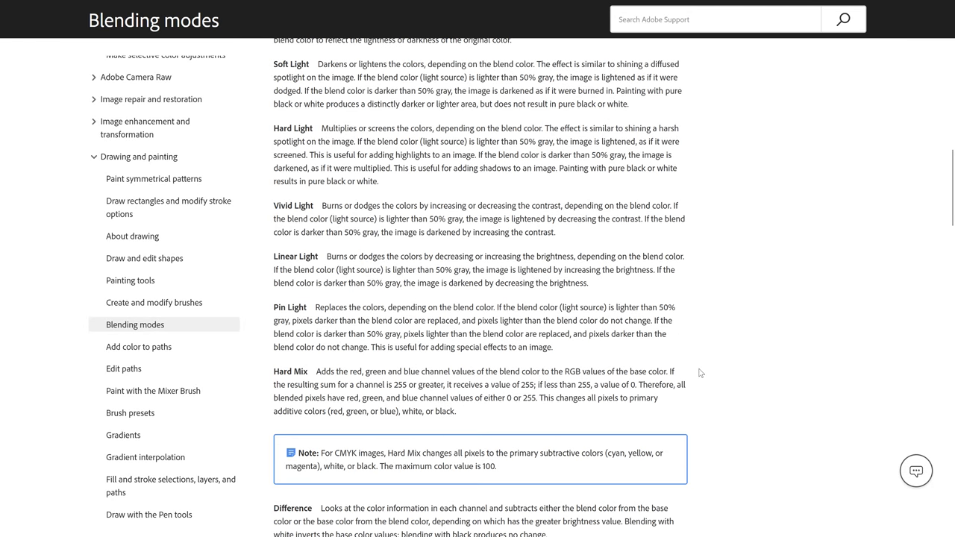
left_click(854, 155)
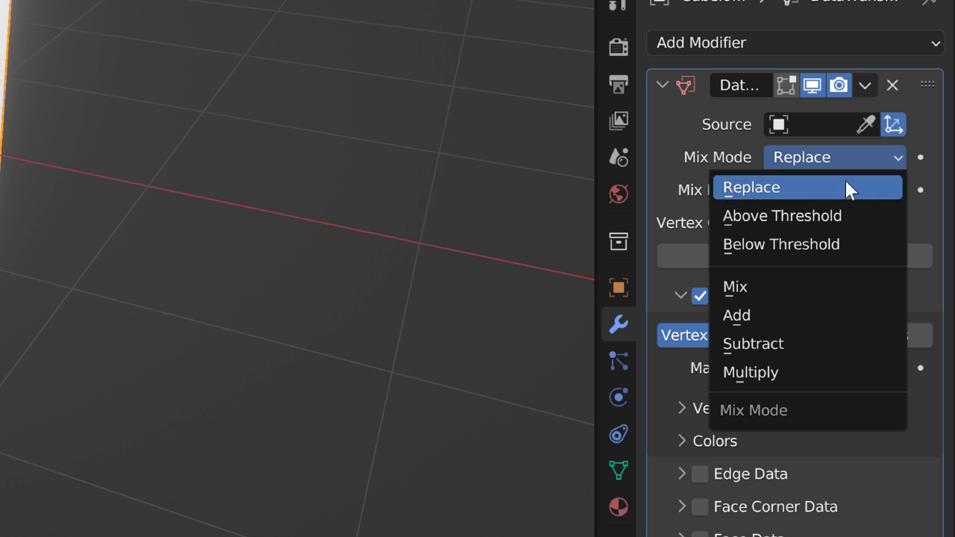
Step: Leave Mix Mode on Replace, uncheck Vertex Data, and deselect the cube with Alt+A
left_click(801, 188)
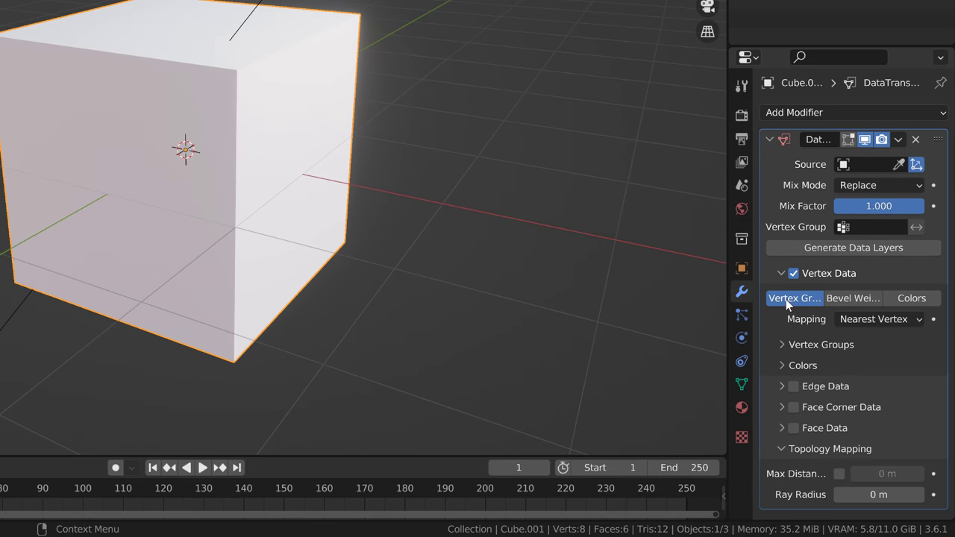
left_click(781, 273)
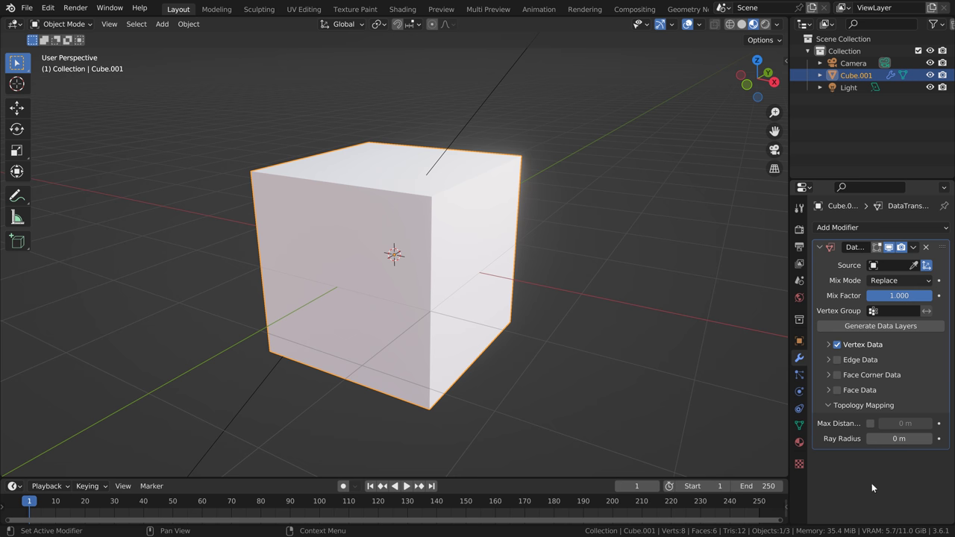
left_click(837, 345)
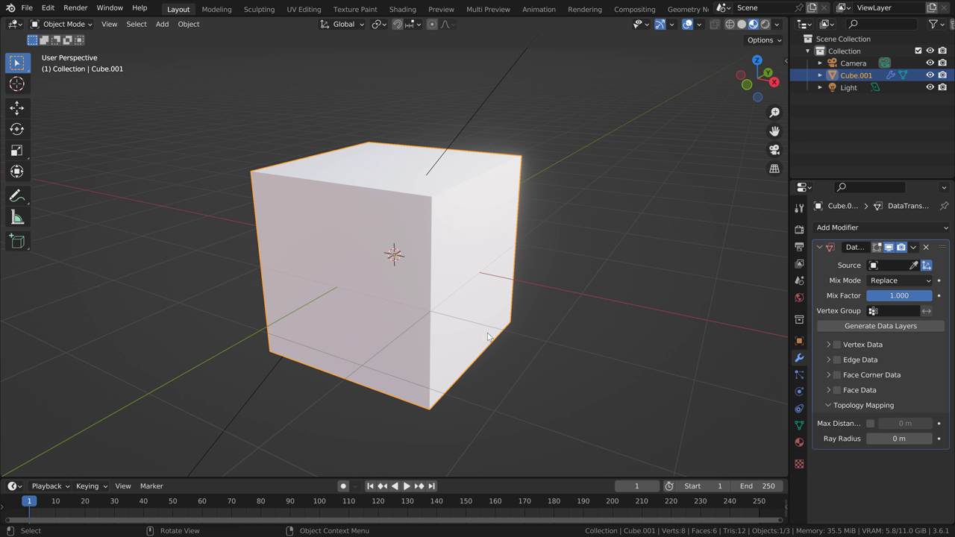
key("alt+a")
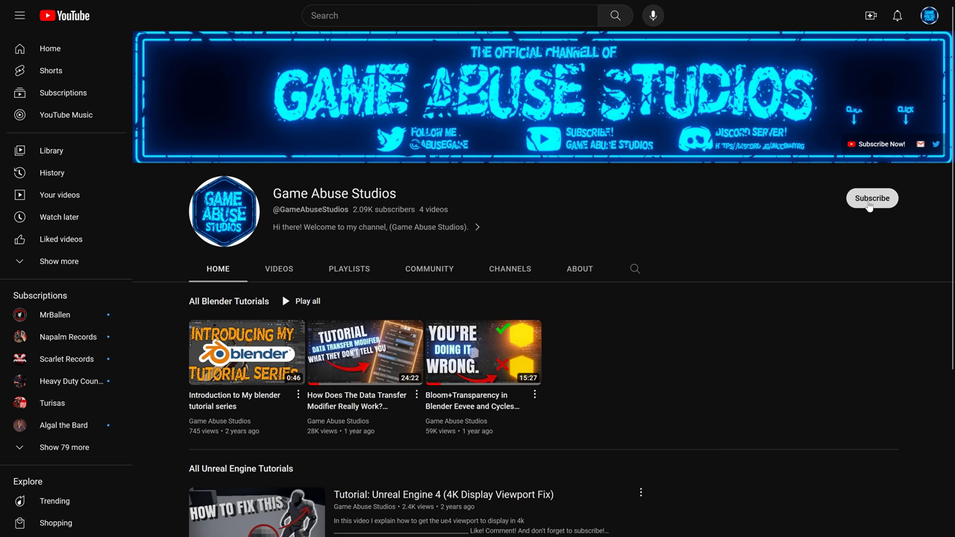
Step: Subscribe on the channel page, scroll the analytics overview, and like the video
left_click(868, 202)
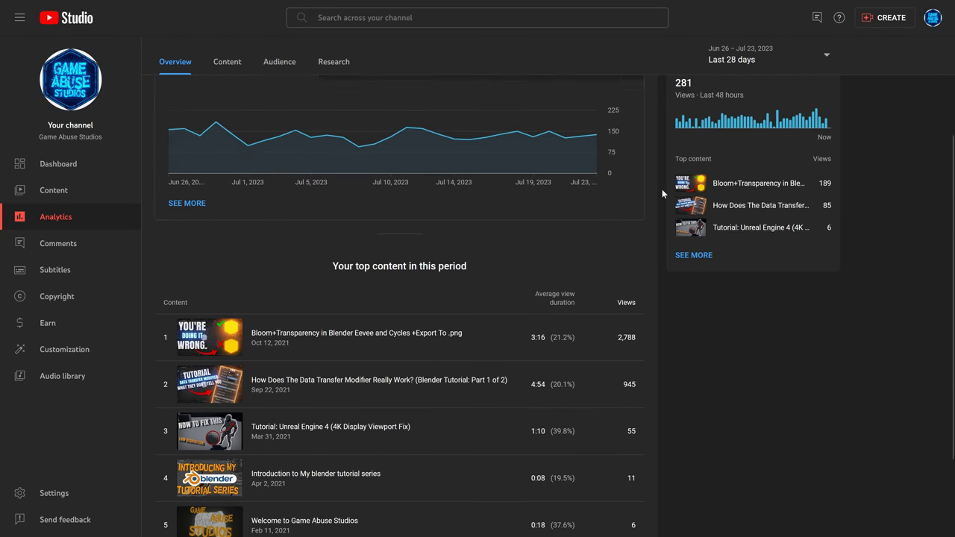
scroll(662, 191, "down", 3)
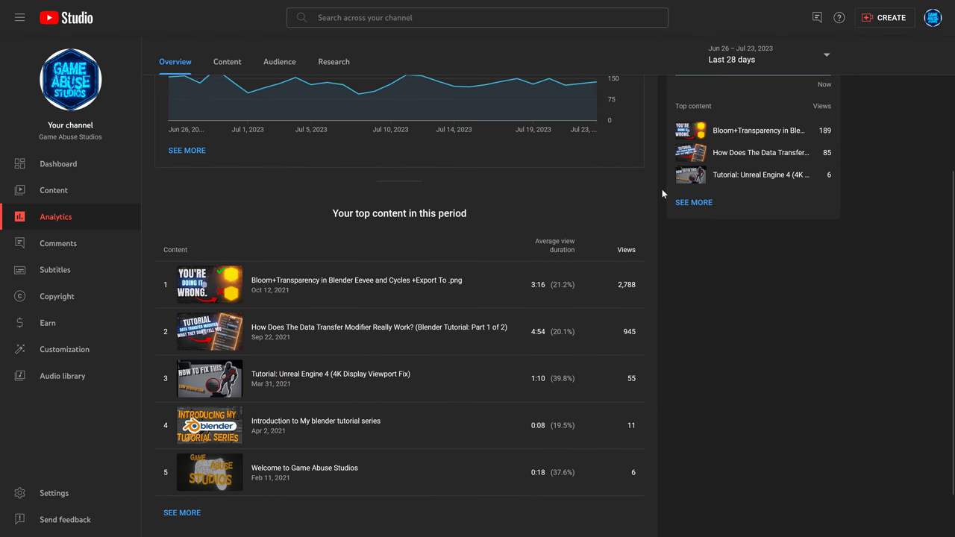
scroll(662, 188, "up", 5)
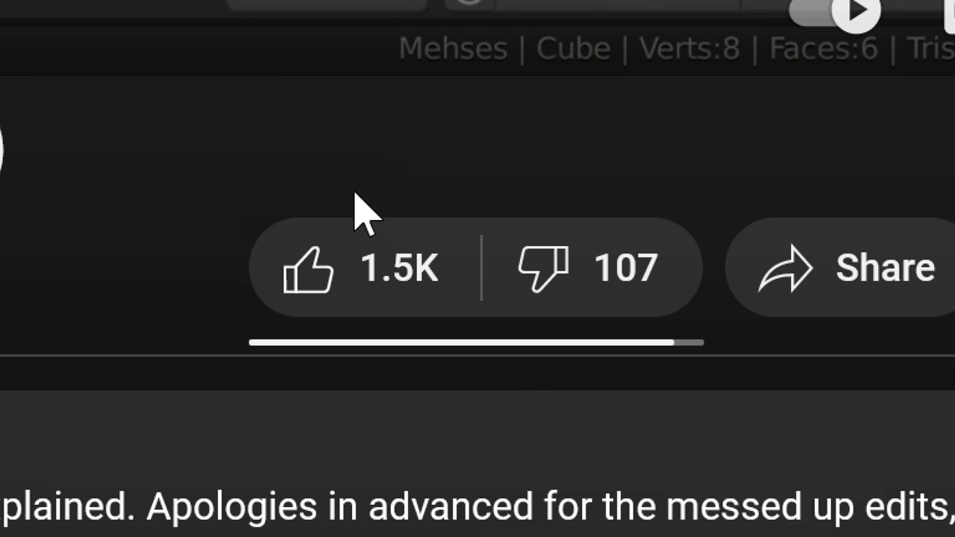
left_click(328, 274)
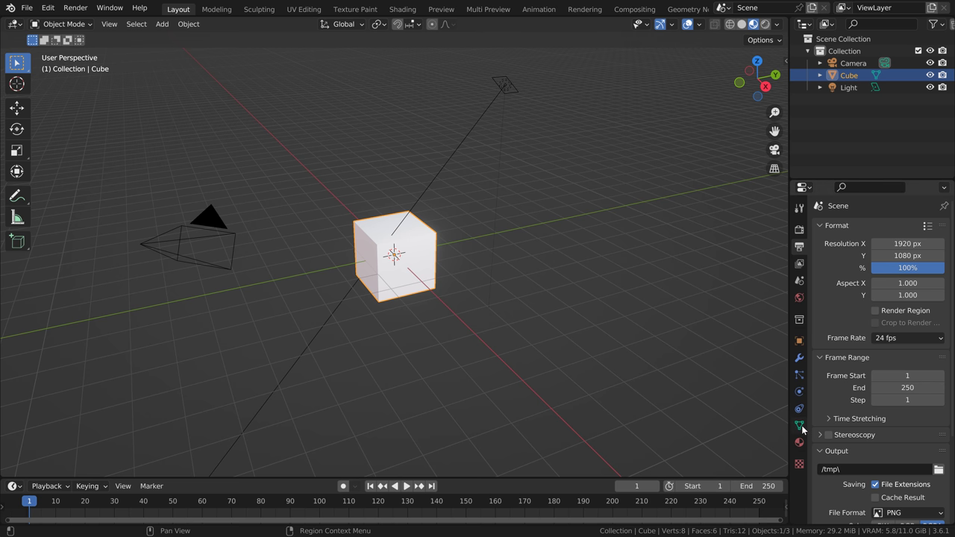
Step: Add a Basis shape key under Object Data, then delete the cube
left_click(798, 425)
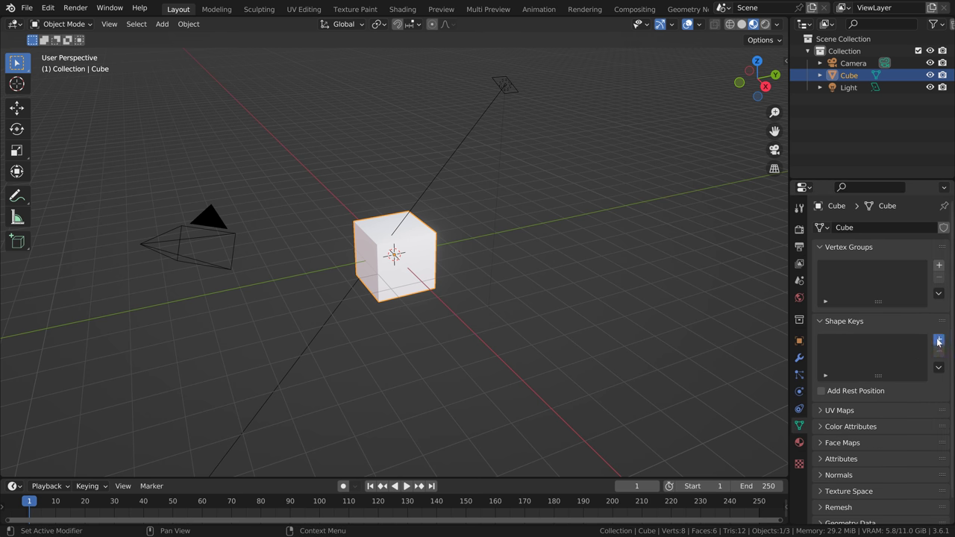
left_click(938, 340)
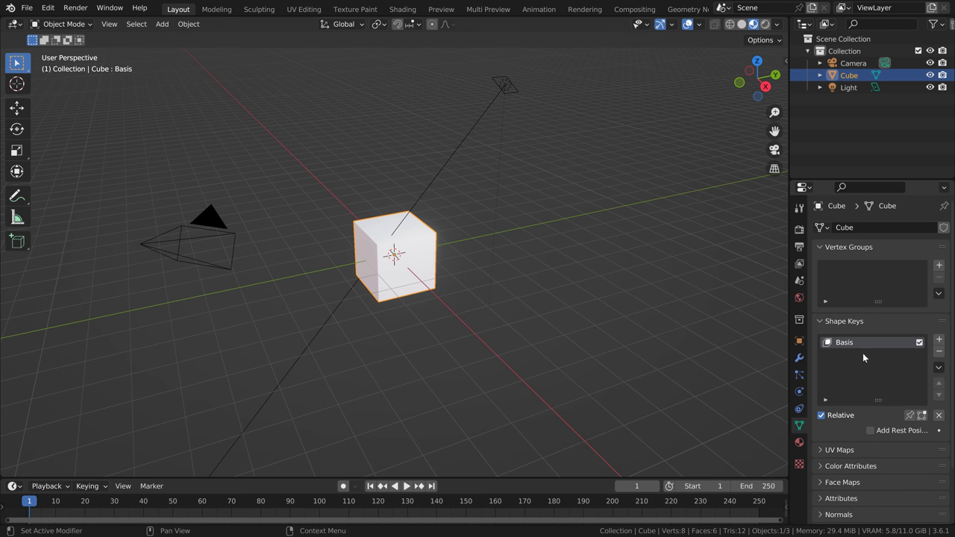
middle_click_drag(786, 358, 722, 304)
middle_click_drag(705, 347, 690, 329)
scroll(691, 329, "up", 5)
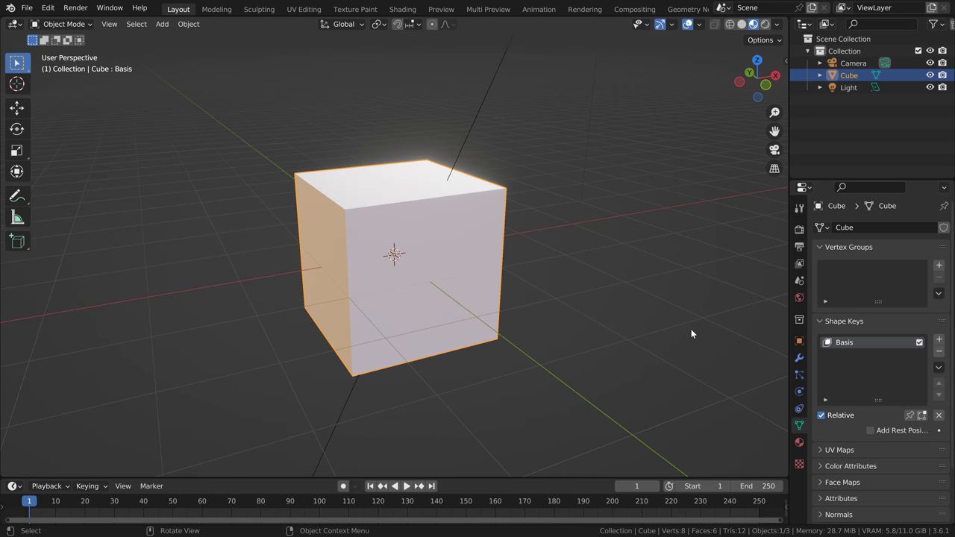
key("Delete")
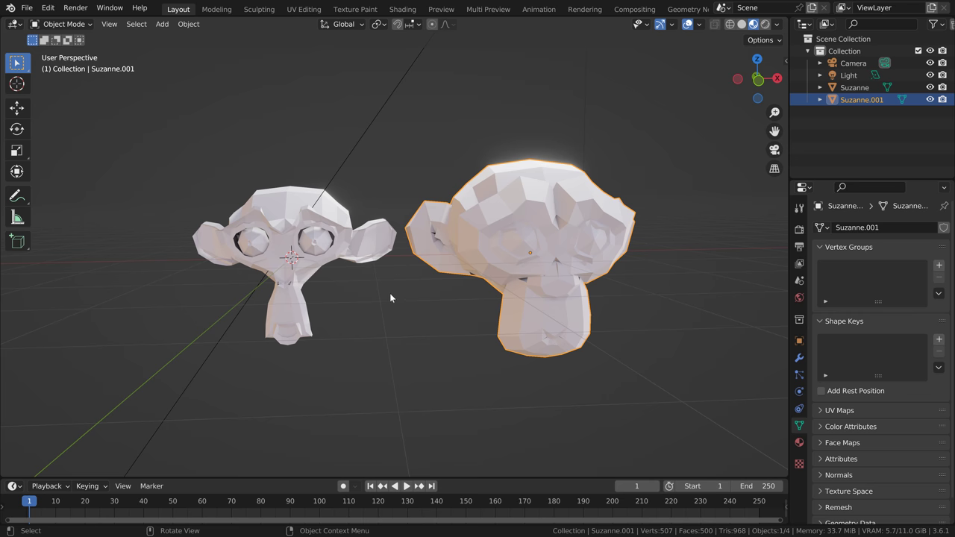
Step: Give Suzanne.001 a Shrinkwrap modifier targeting Suzanne
mouse_move(390, 294)
middle_mouse_down()
mouse_move(477, 305)
mouse_move(400, 308)
middle_mouse_up()
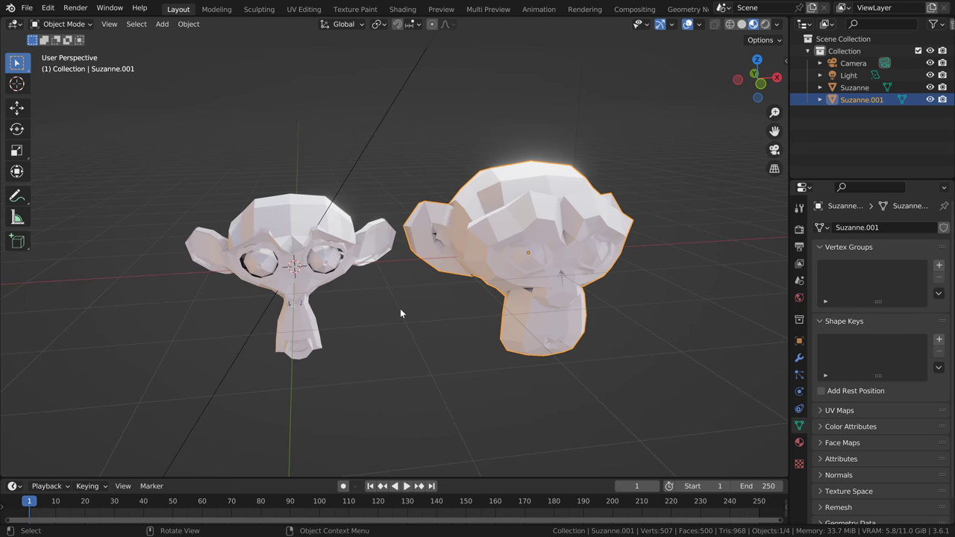
left_click(319, 270)
left_click(493, 242)
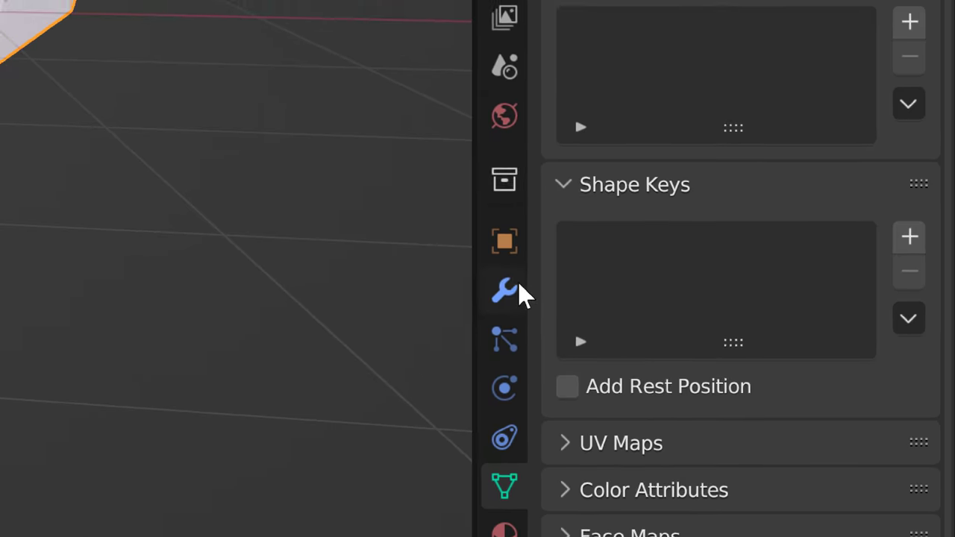
left_click(798, 357)
left_click(843, 228)
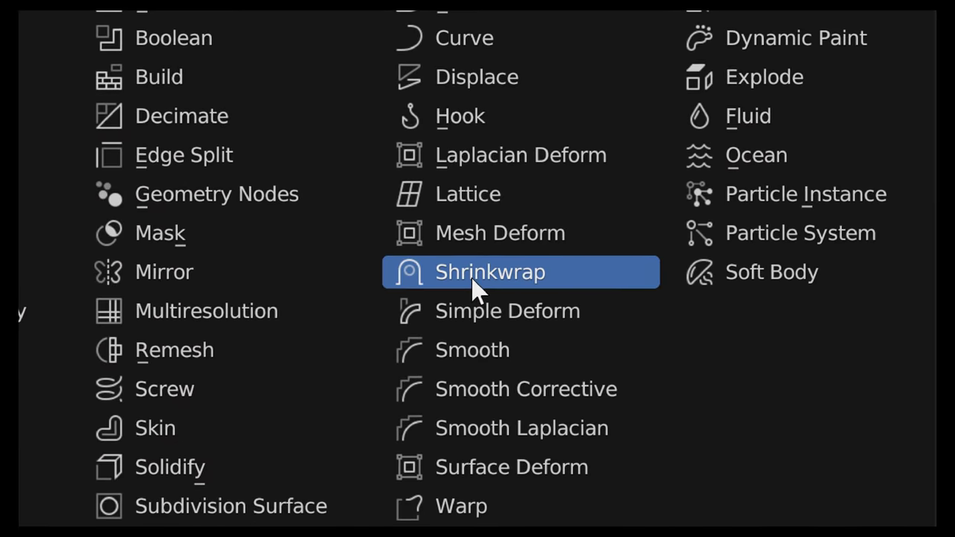
left_click(805, 390)
left_click(753, 166)
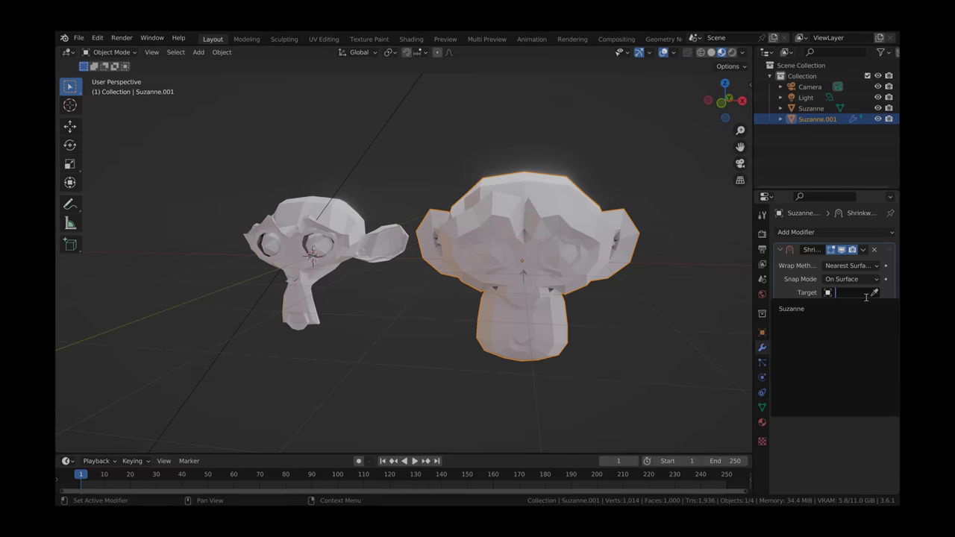
left_click(784, 307)
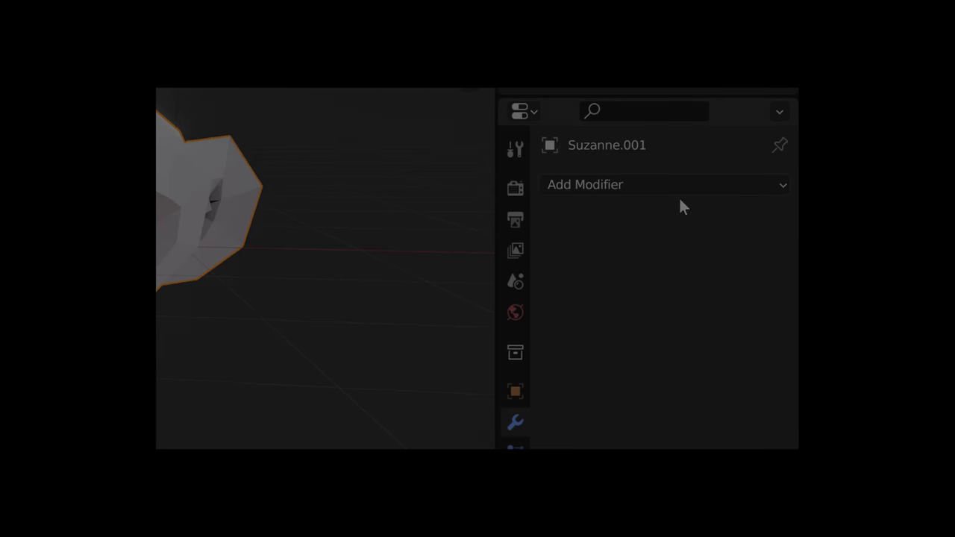
Step: Add a Data Transfer modifier using Projected Face Interpolated vertex mapping
left_click(675, 185)
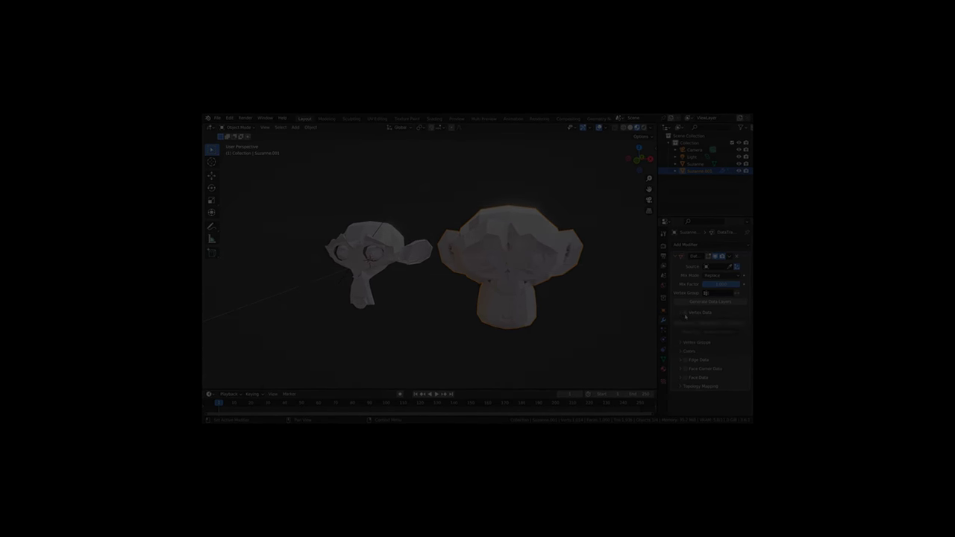
left_click(597, 153)
left_click(537, 330)
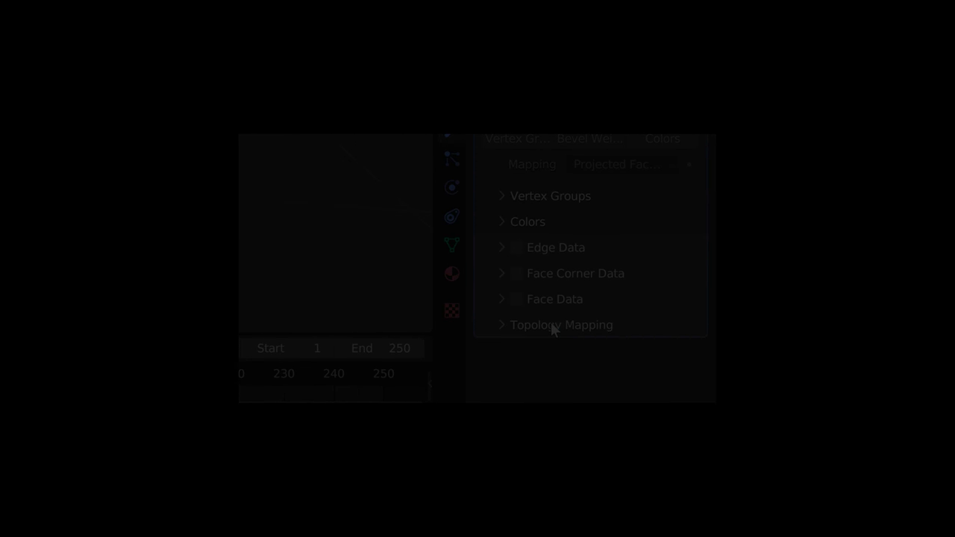